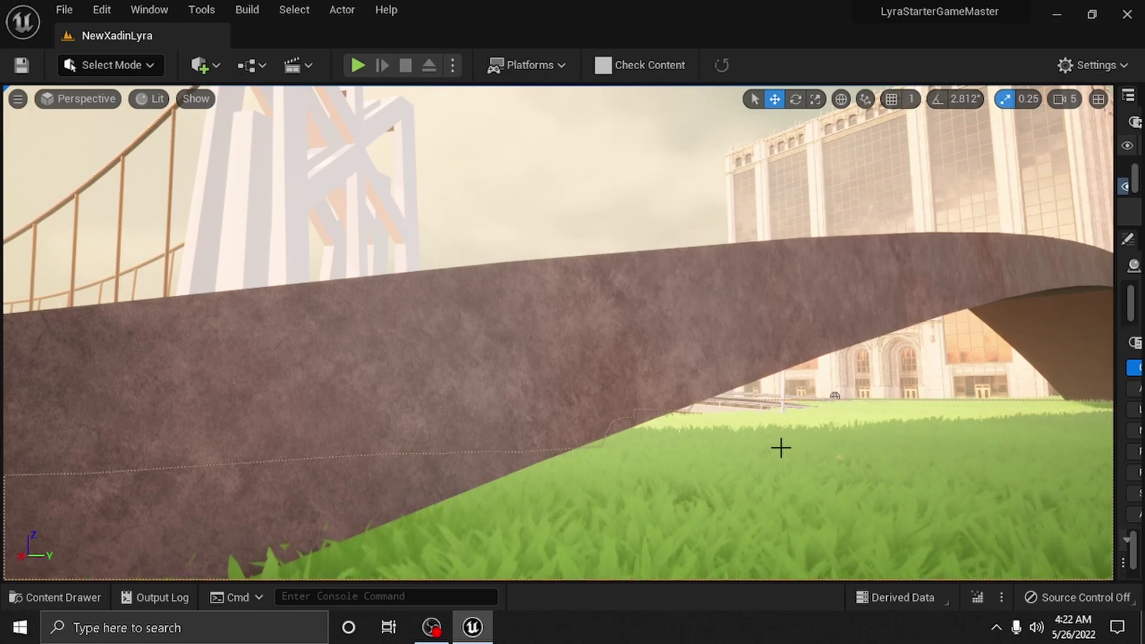
pyautogui.moveTo(781, 447); pyautogui.dragTo(780, 448, button='right')
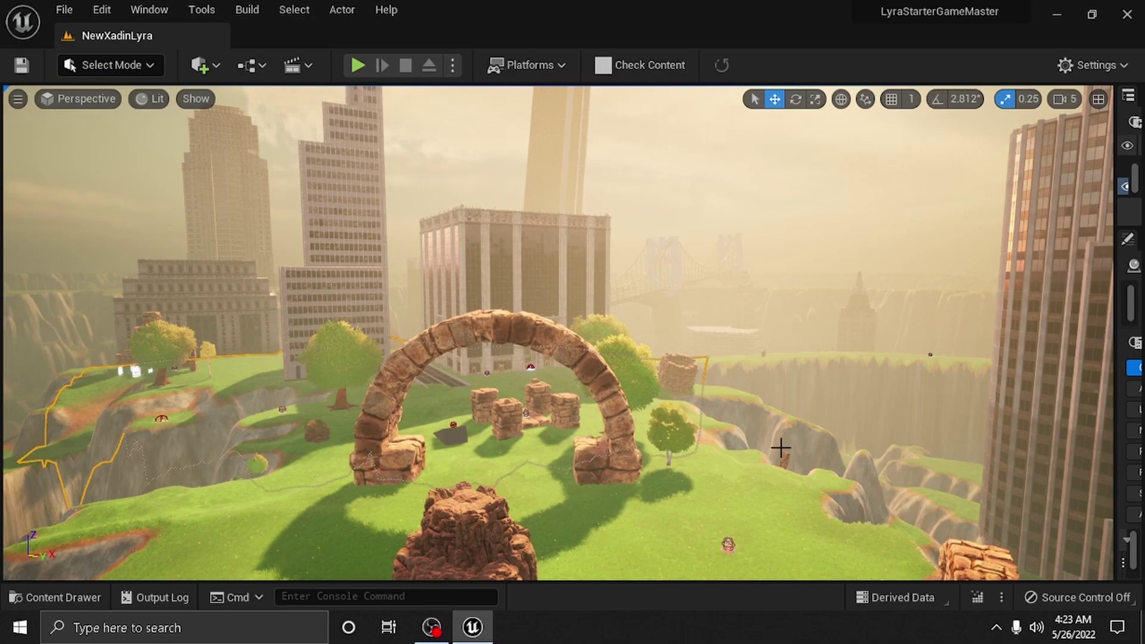
pyautogui.moveTo(781, 447); pyautogui.dragTo(781, 447, button='right')
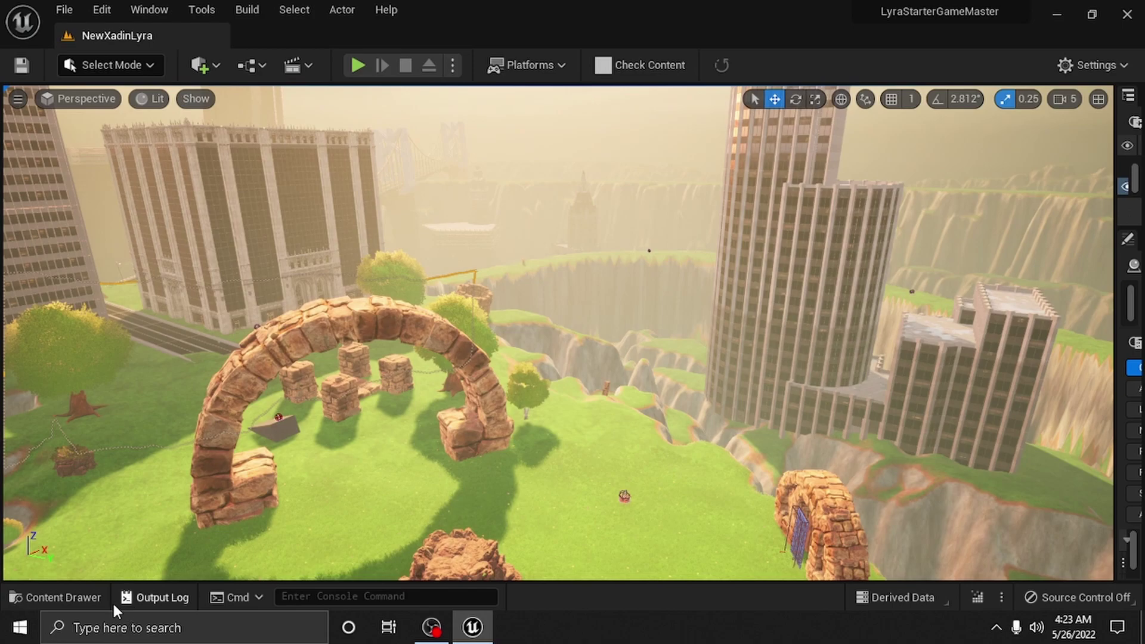
# Browse the project's Content folders and show the contents of the Alien_v2 folder.
pyautogui.click(60, 600)
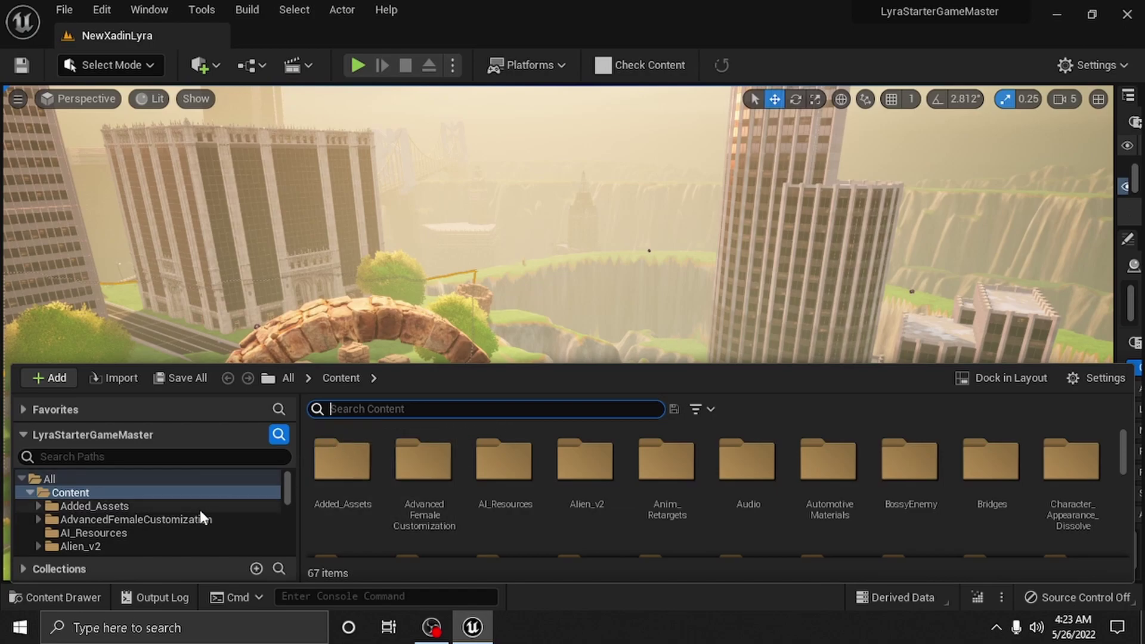
pyautogui.scroll(-1, 181, 514)
pyautogui.scroll(-1, 182, 516)
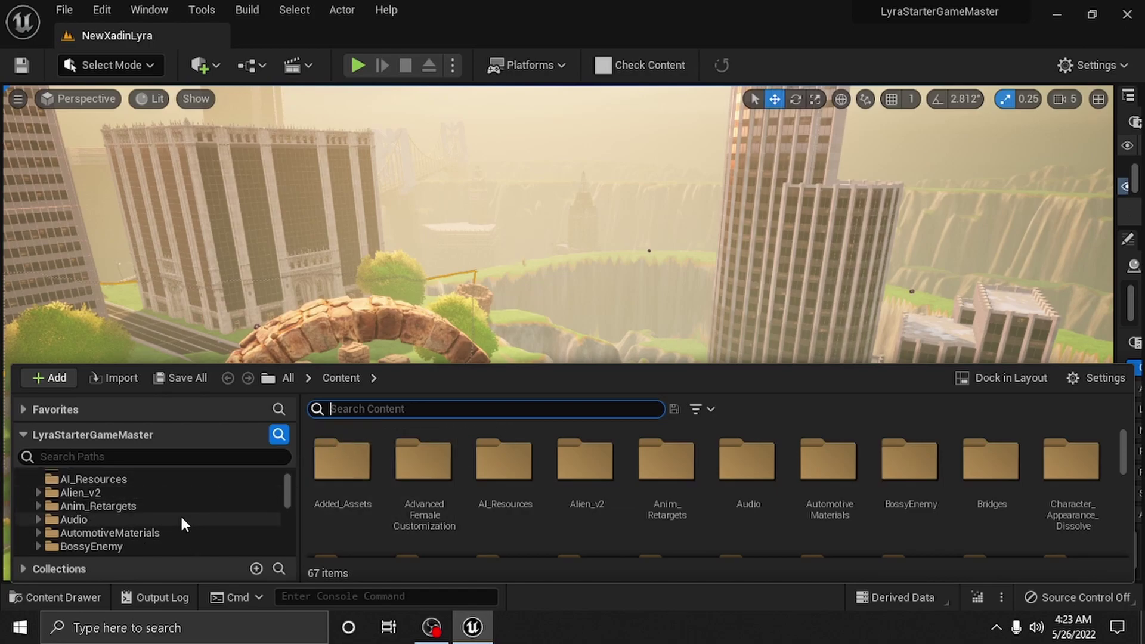
pyautogui.scroll(-1, 181, 516)
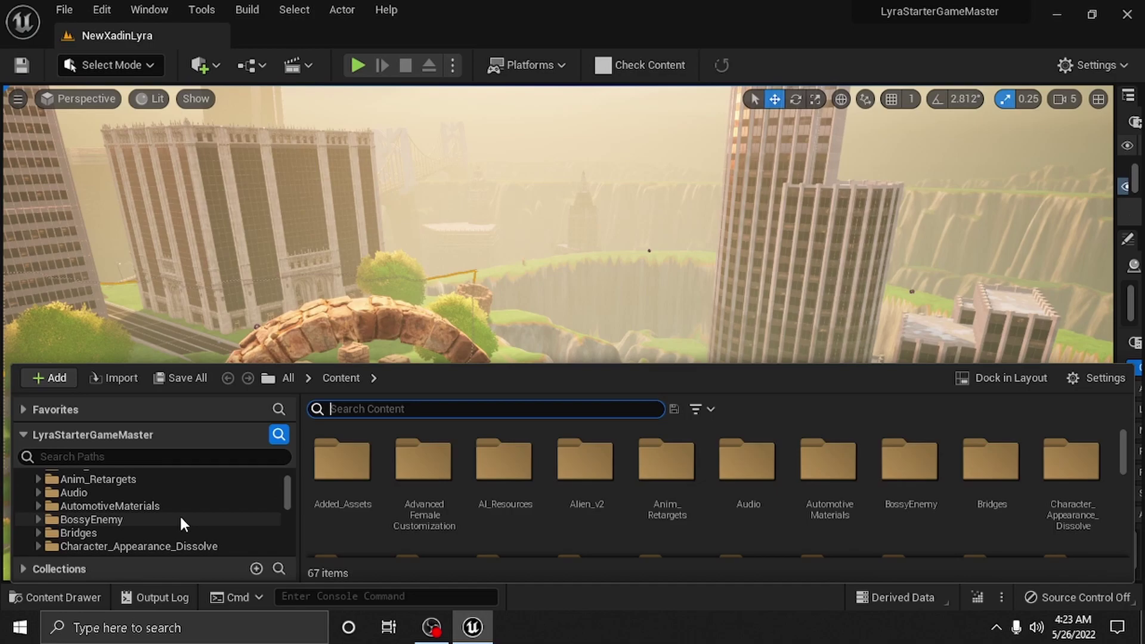
pyautogui.scroll(3, 180, 514)
pyautogui.scroll(-1, 178, 516)
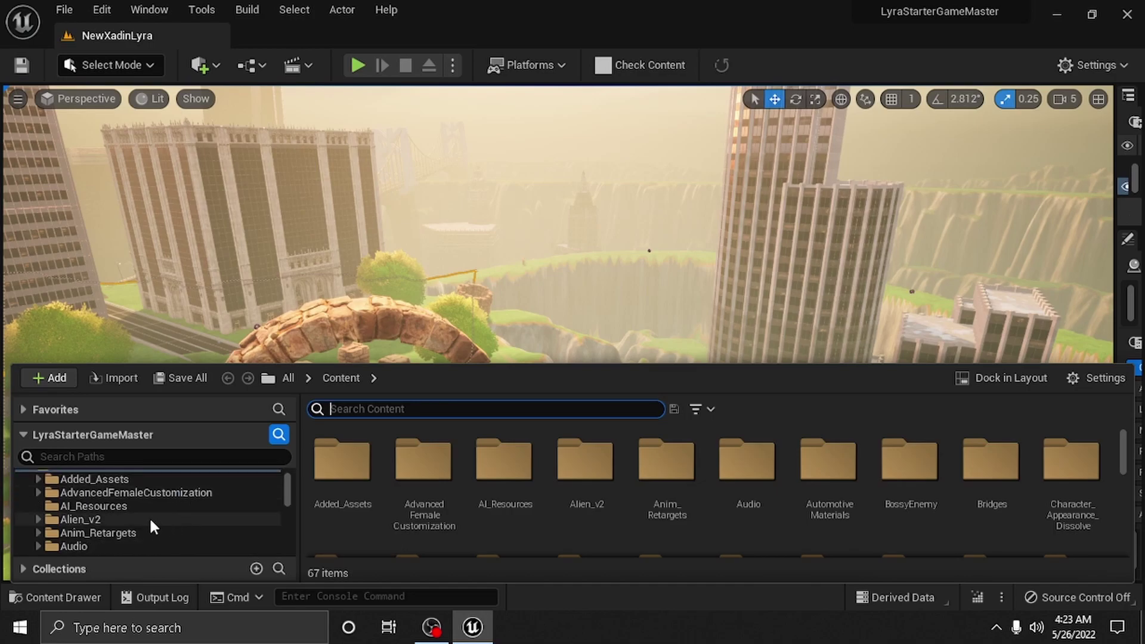
pyautogui.click(83, 519)
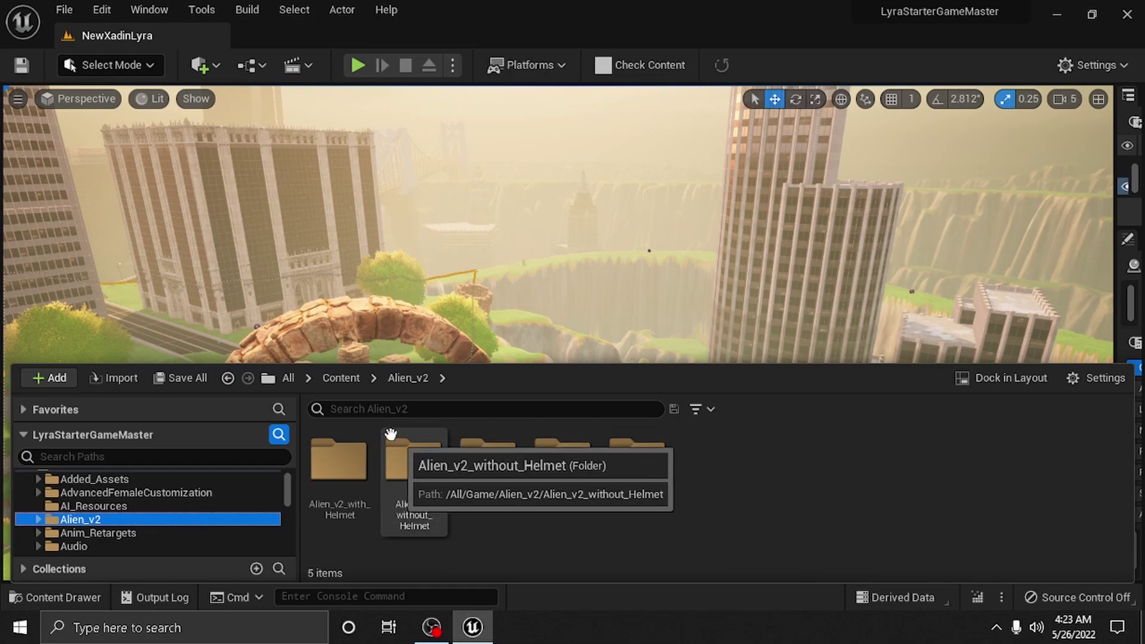
# Show the contents of the Rigs folder in the project's Content tree.
pyautogui.scroll(-7, 109, 525)
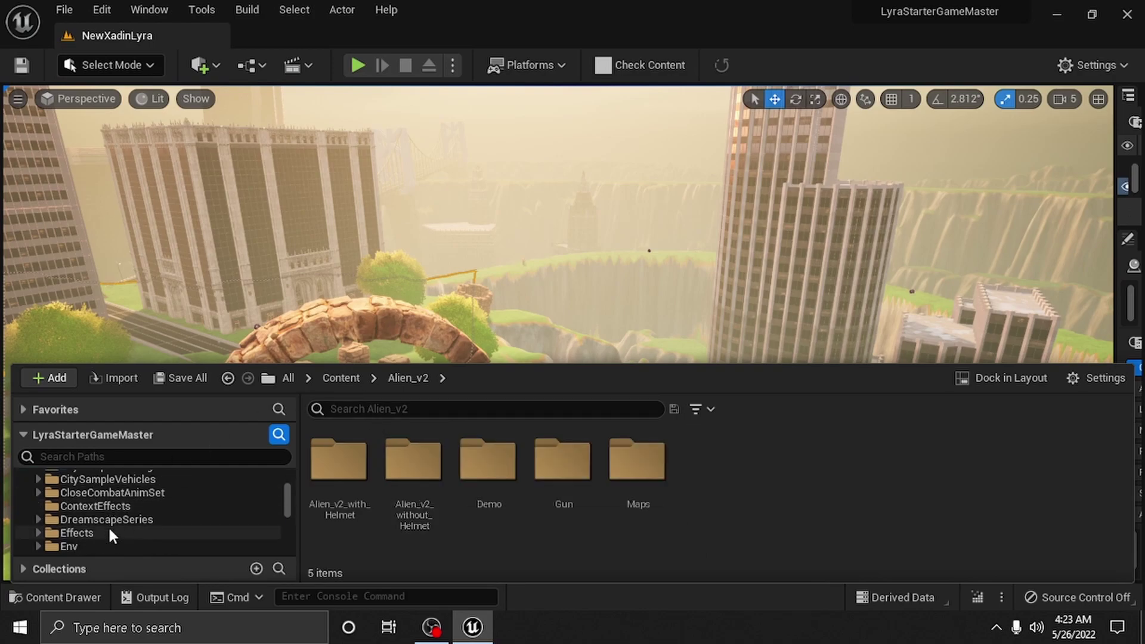
pyautogui.scroll(-5, 107, 531)
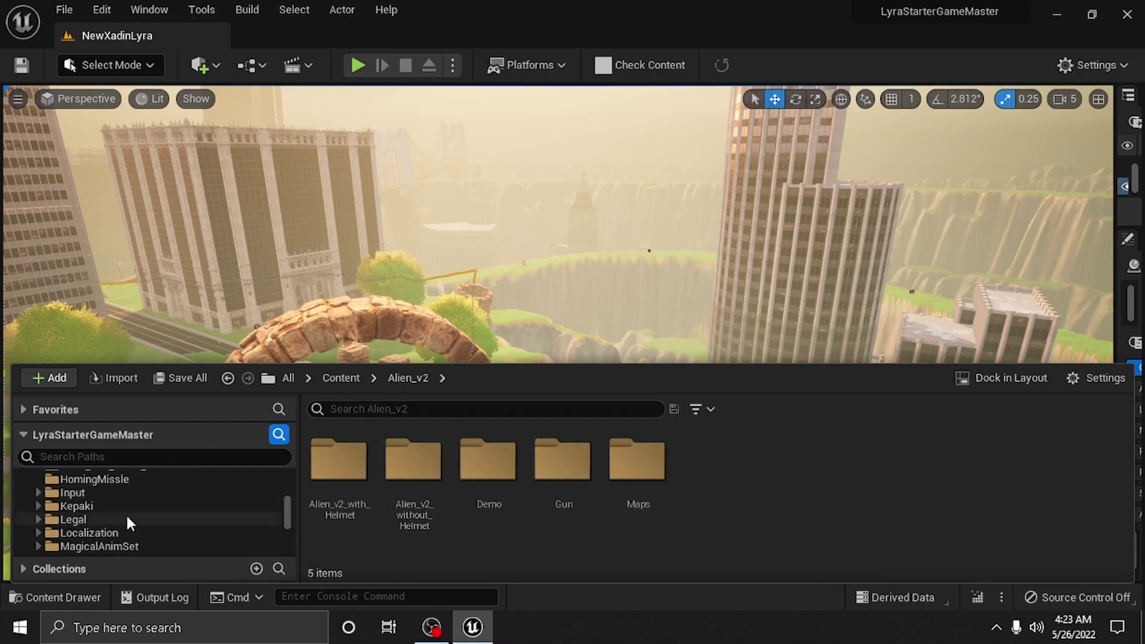
pyautogui.scroll(-5, 131, 511)
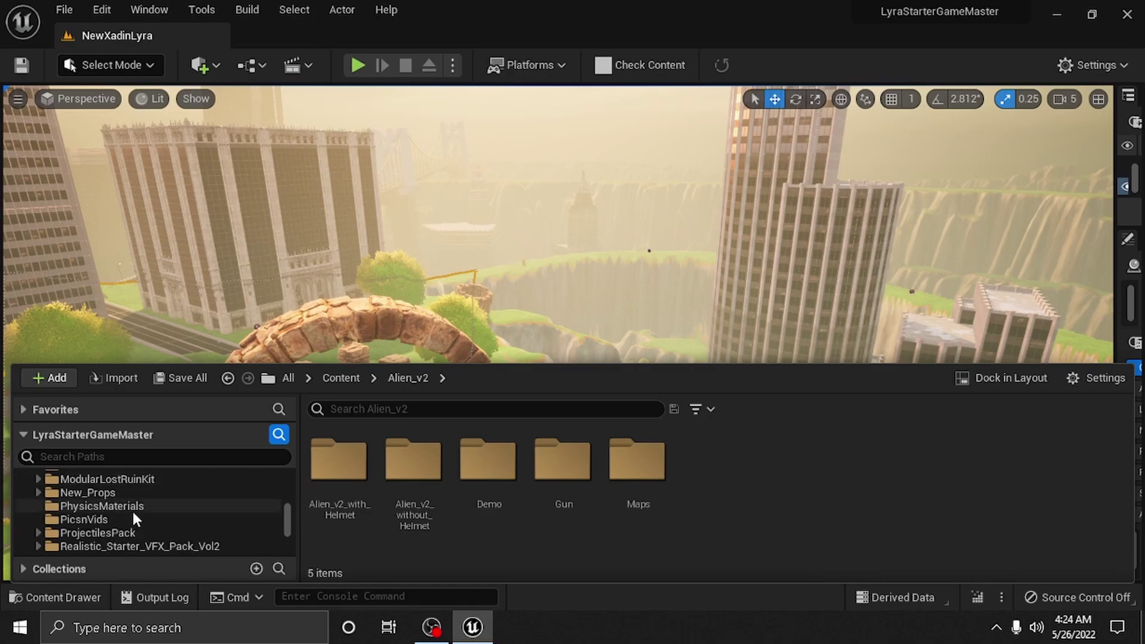
pyautogui.scroll(-1, 134, 512)
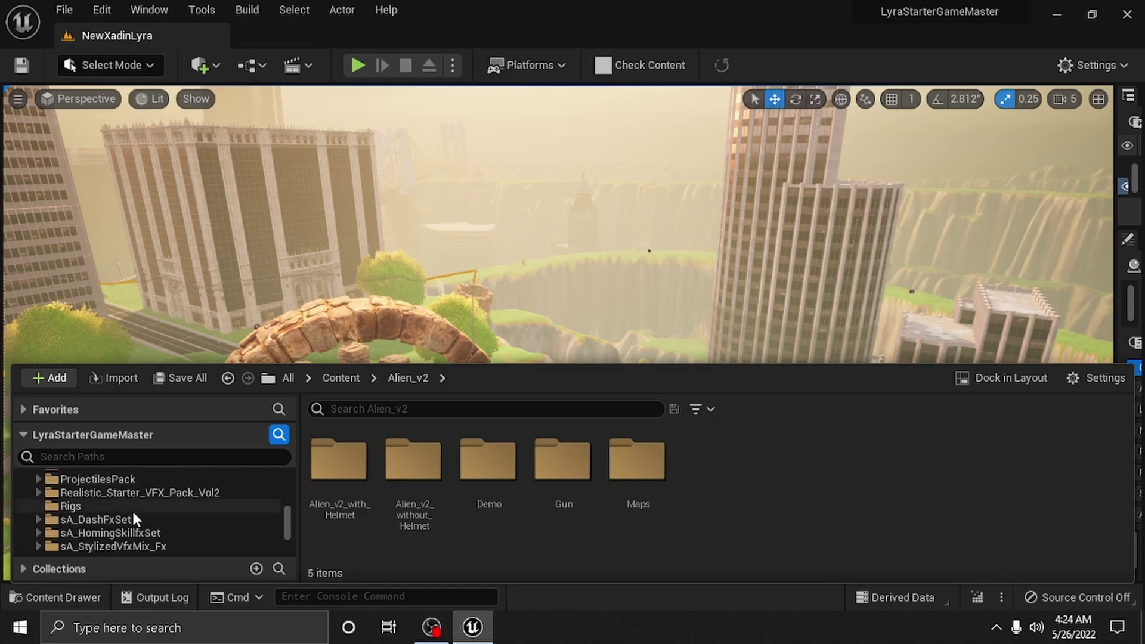
pyautogui.click(58, 506)
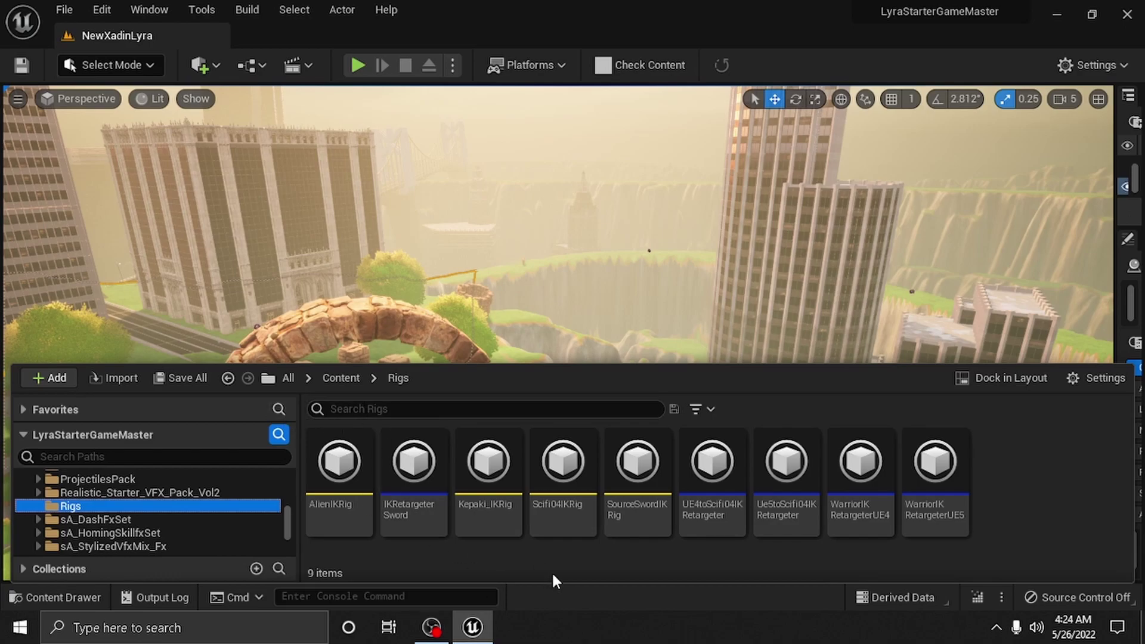
# Search the whole Content folder for "ik rig" and look through the matching assets.
pyautogui.click(341, 378)
pyautogui.click(374, 415)
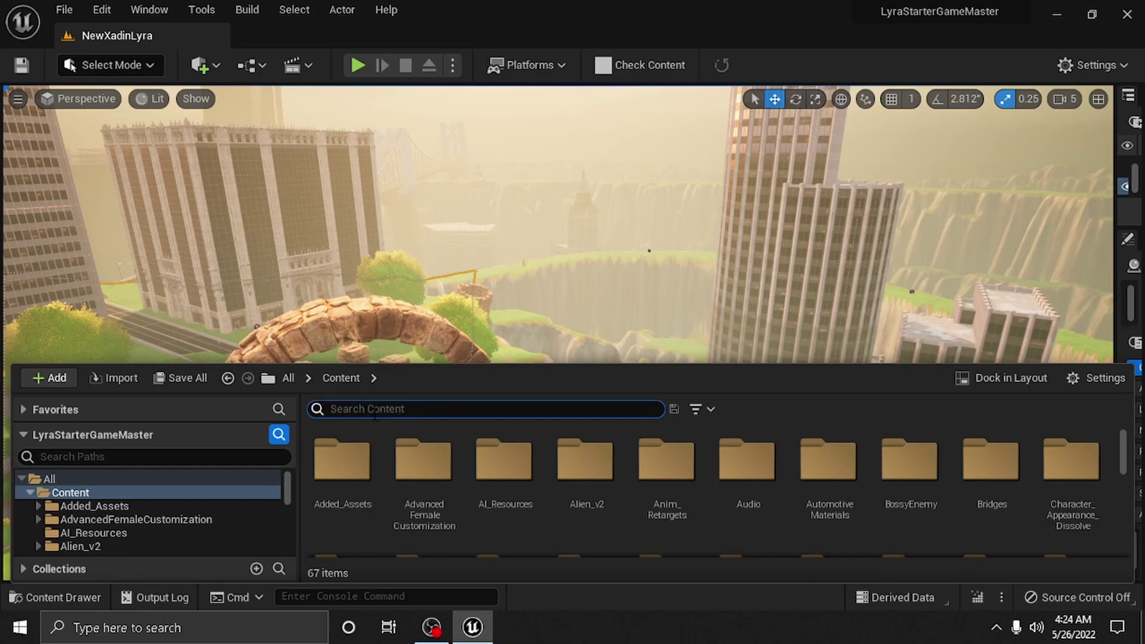
pyautogui.write('i')
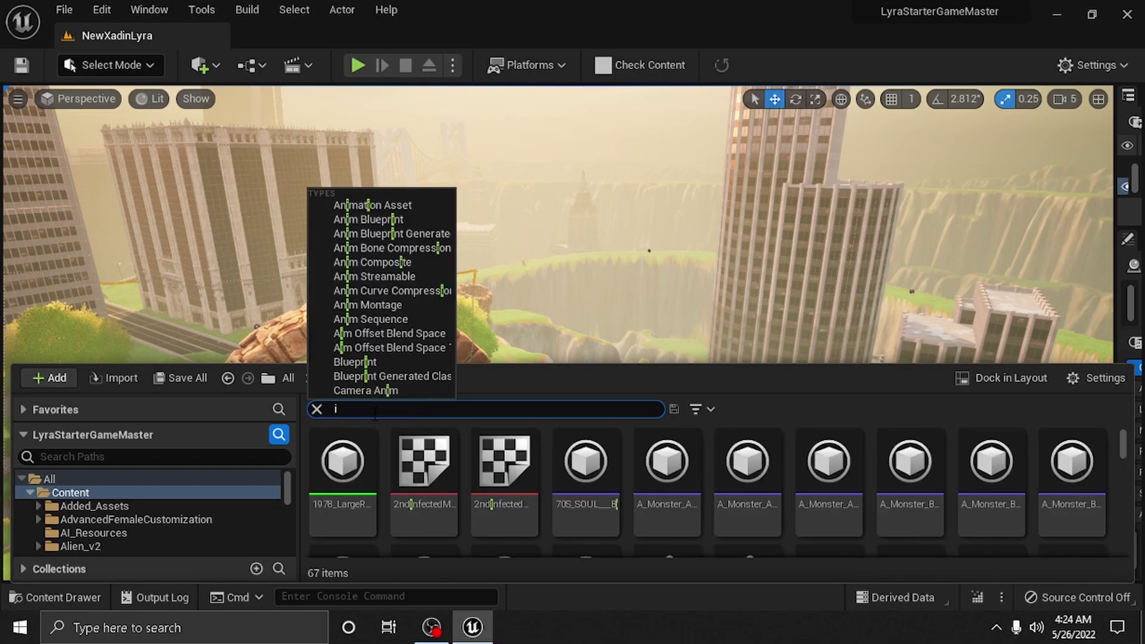
pyautogui.write('k riog')
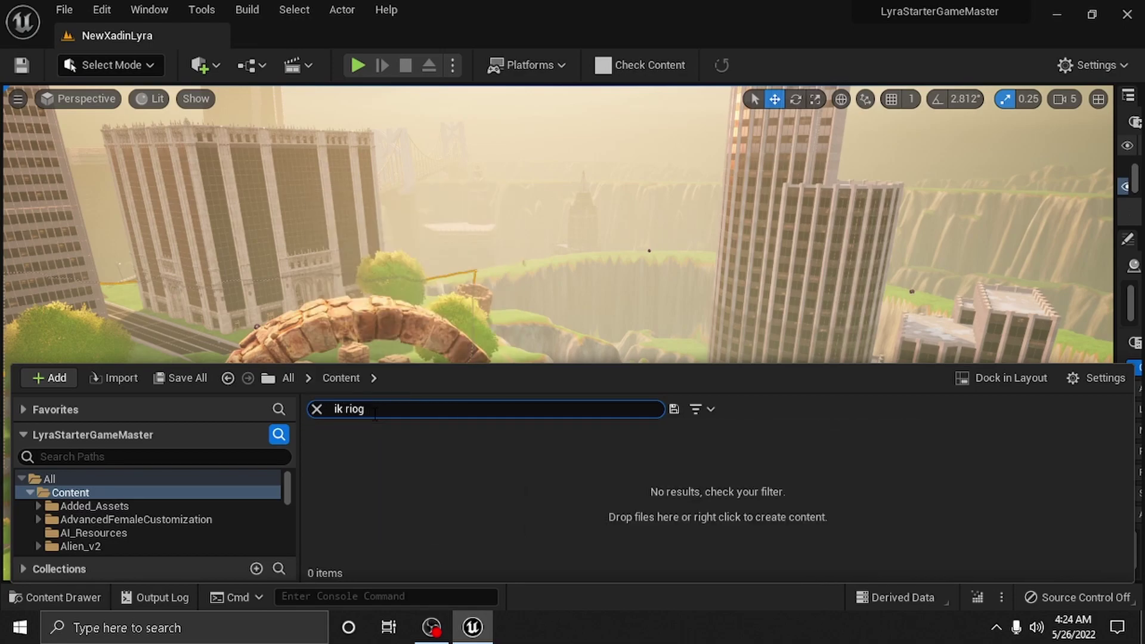
pyautogui.press('BackSpace')
pyautogui.press('BackSpace')
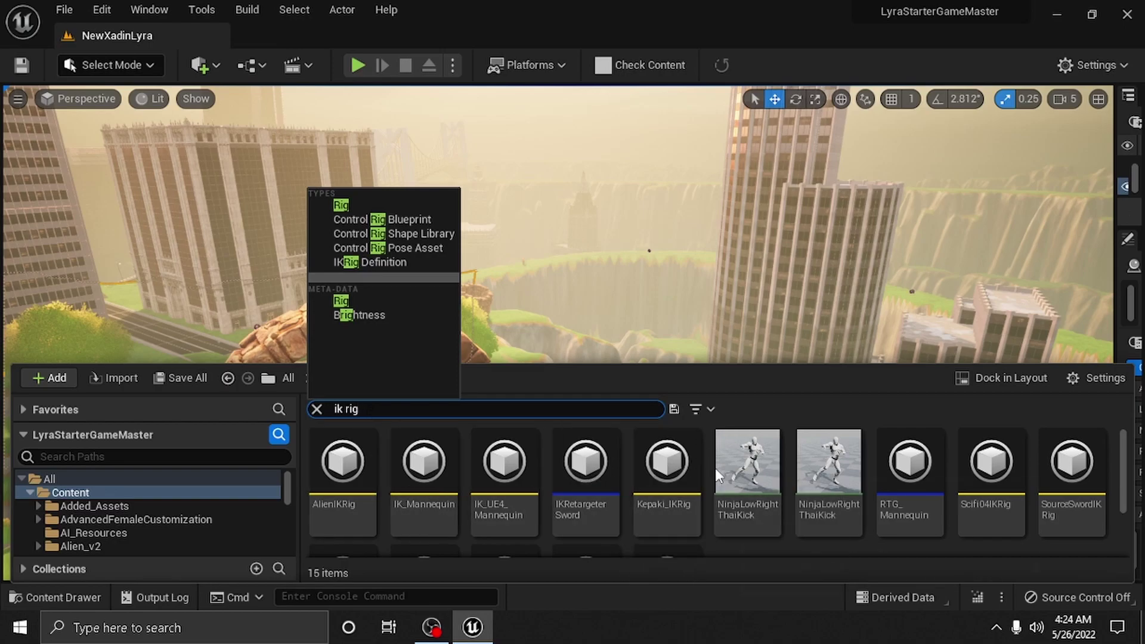
pyautogui.scroll(-3, 614, 472)
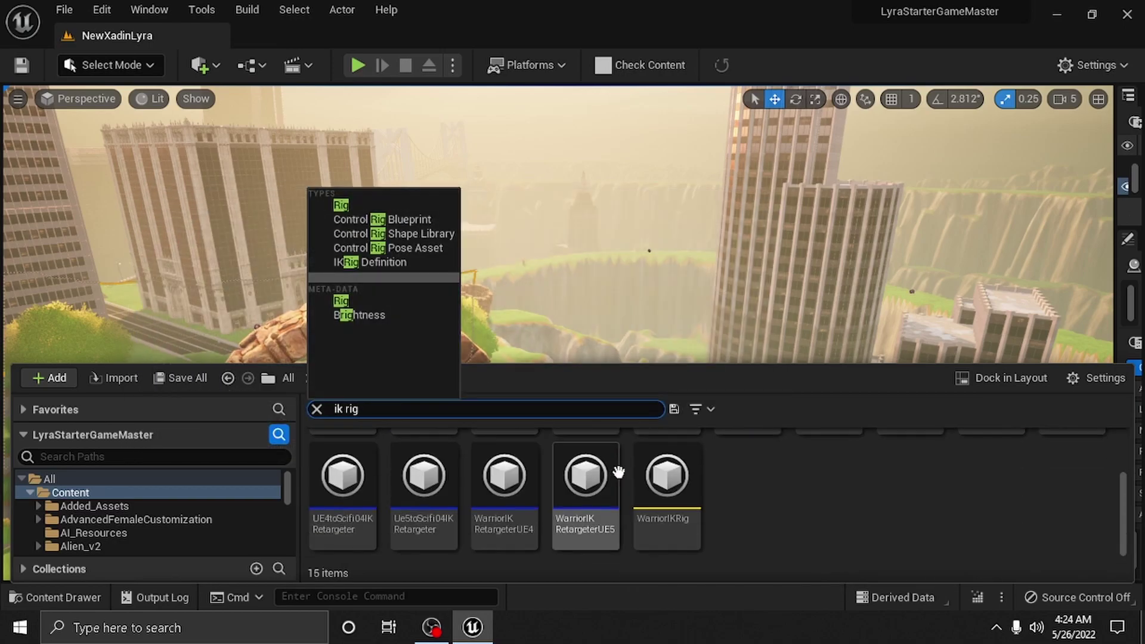
pyautogui.scroll(2, 736, 485)
# Open the IK_UE4_Mannequin IK Rig asset from the Mannequin_UE4 meshes and maximize its editor window.
pyautogui.moveTo(840, 468)
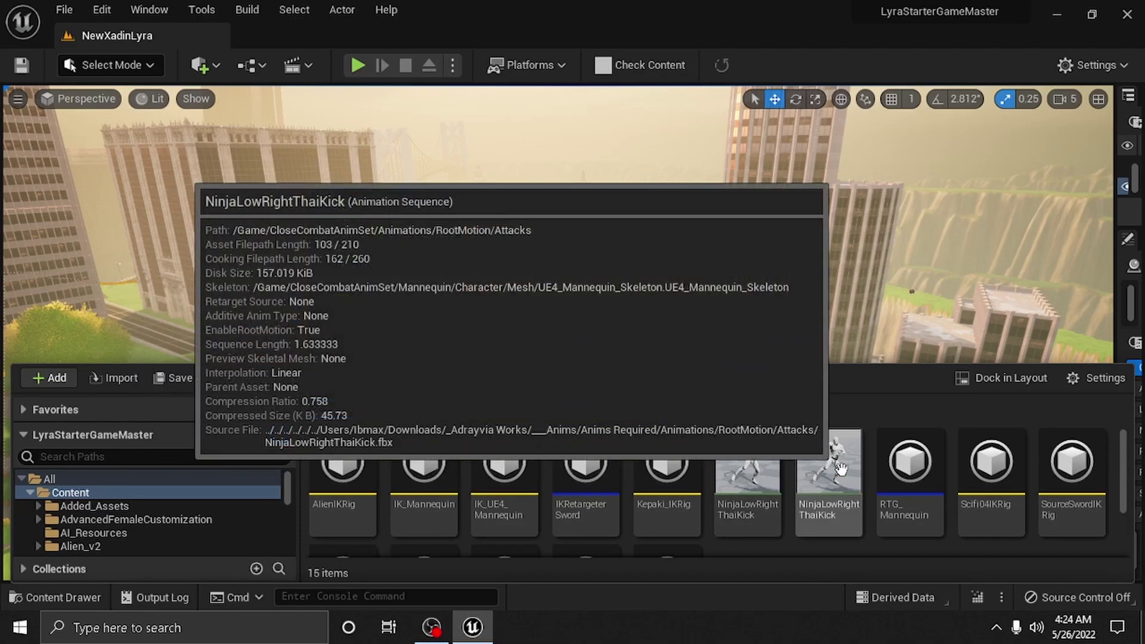
pyautogui.moveTo(439, 524)
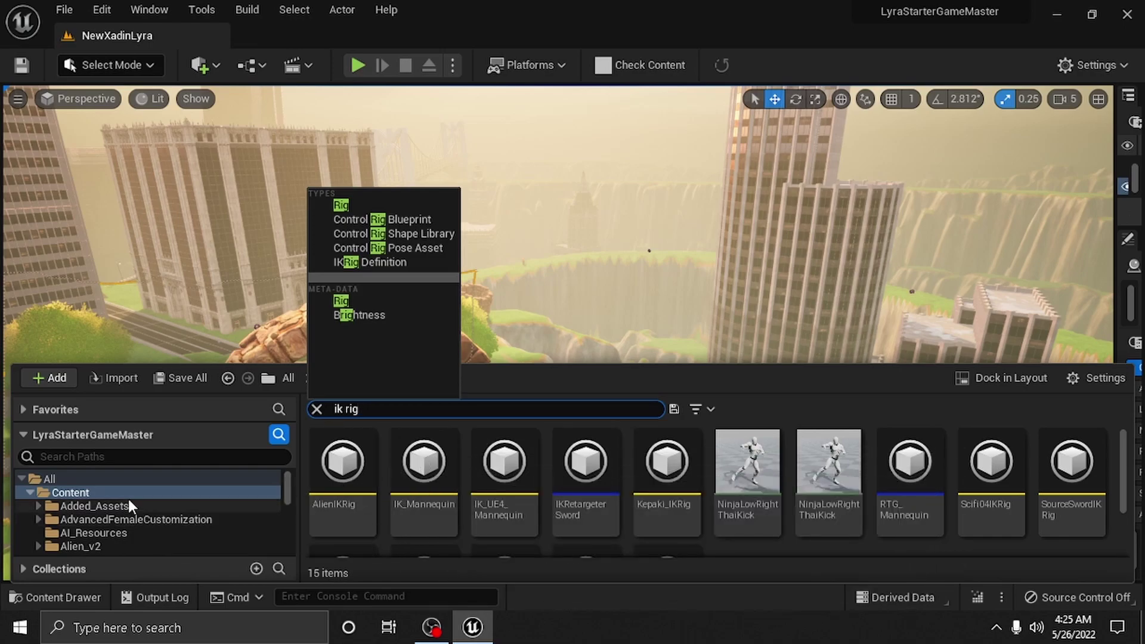
pyautogui.moveTo(495, 500)
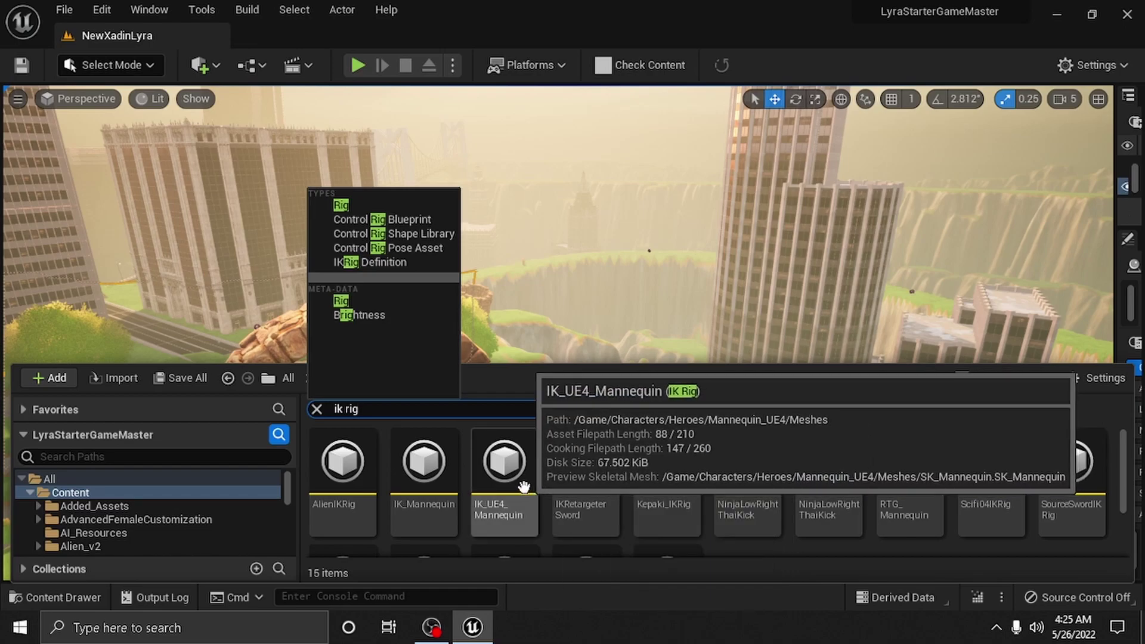
pyautogui.moveTo(511, 477)
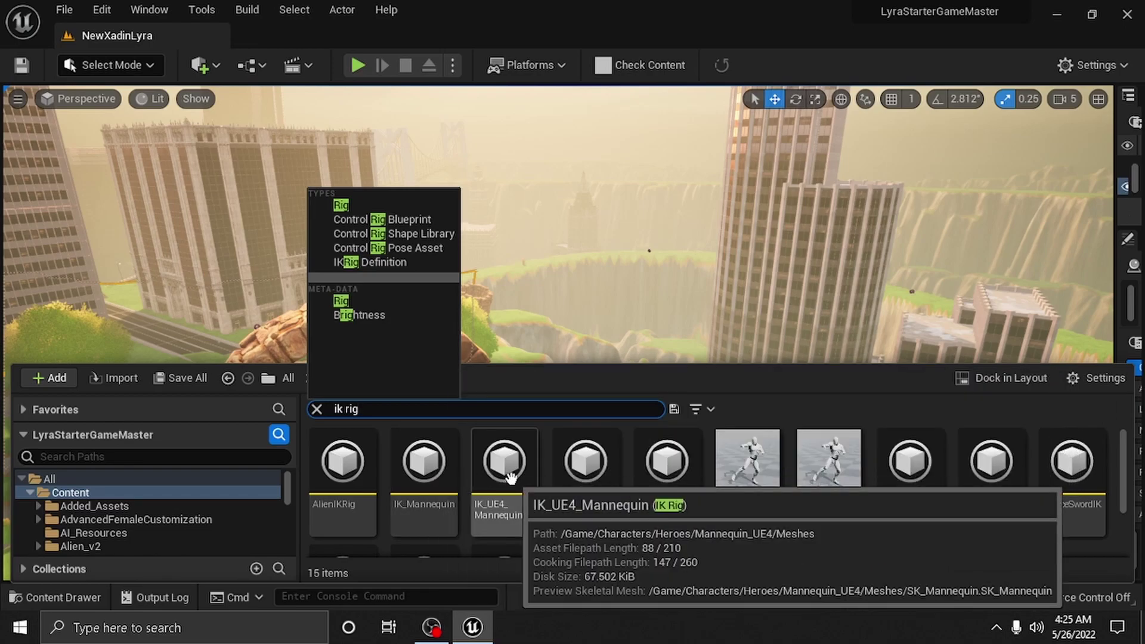
pyautogui.click(511, 477)
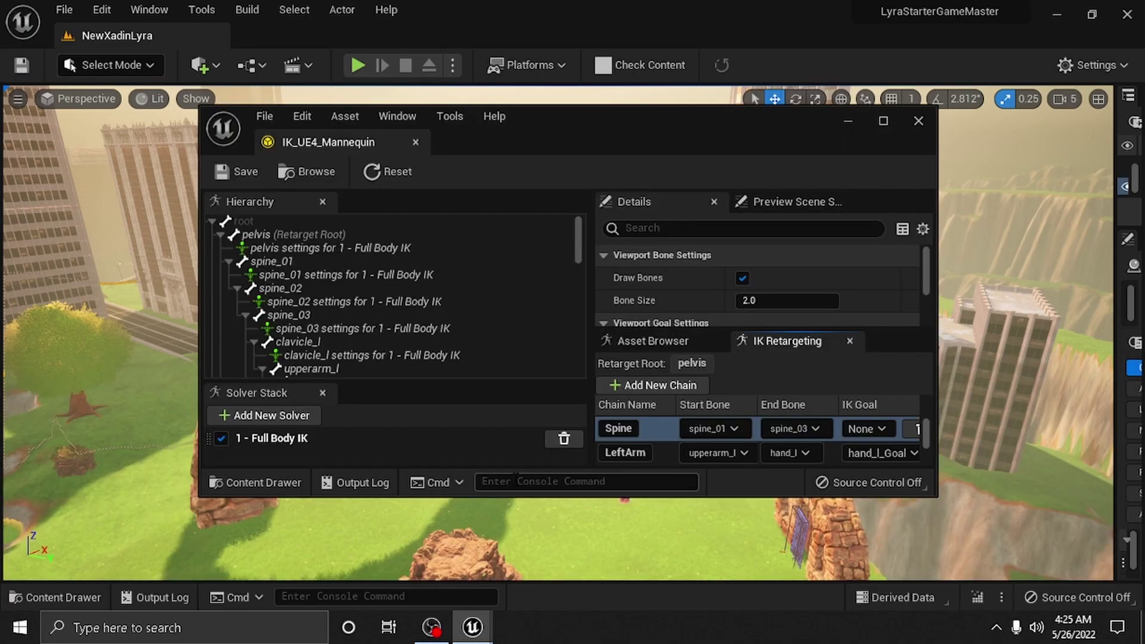
pyautogui.click(883, 121)
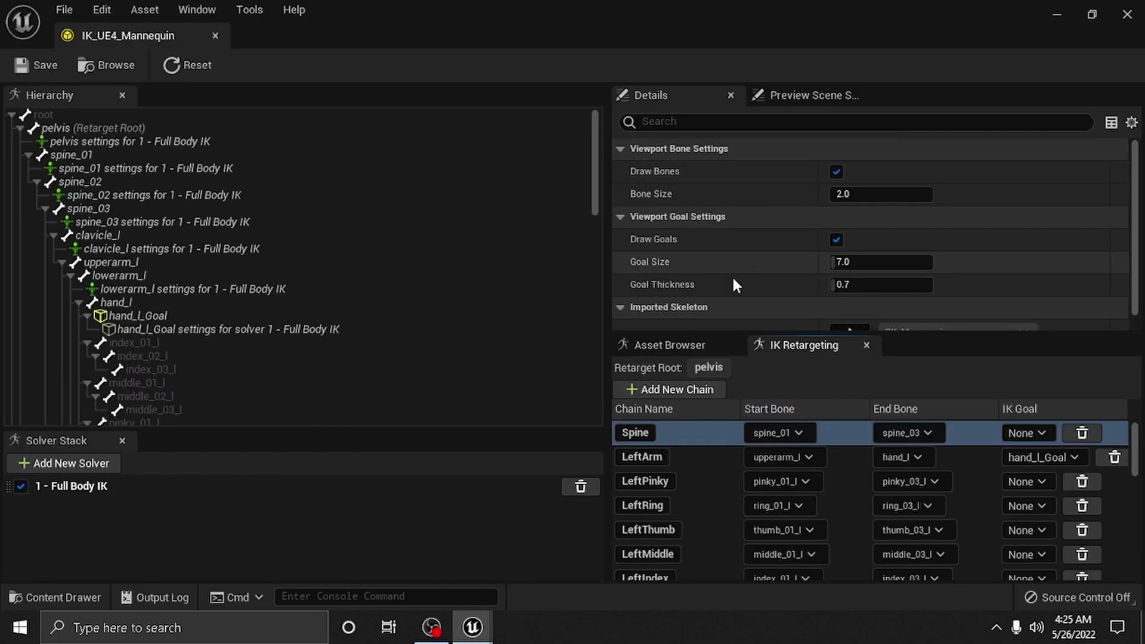
# Arrange the IK_UE4_Mannequin rig editor and the NewXadinLyra level editor side by side, each filling half the screen.
pyautogui.moveTo(608, 278); pyautogui.dragTo(893, 236)
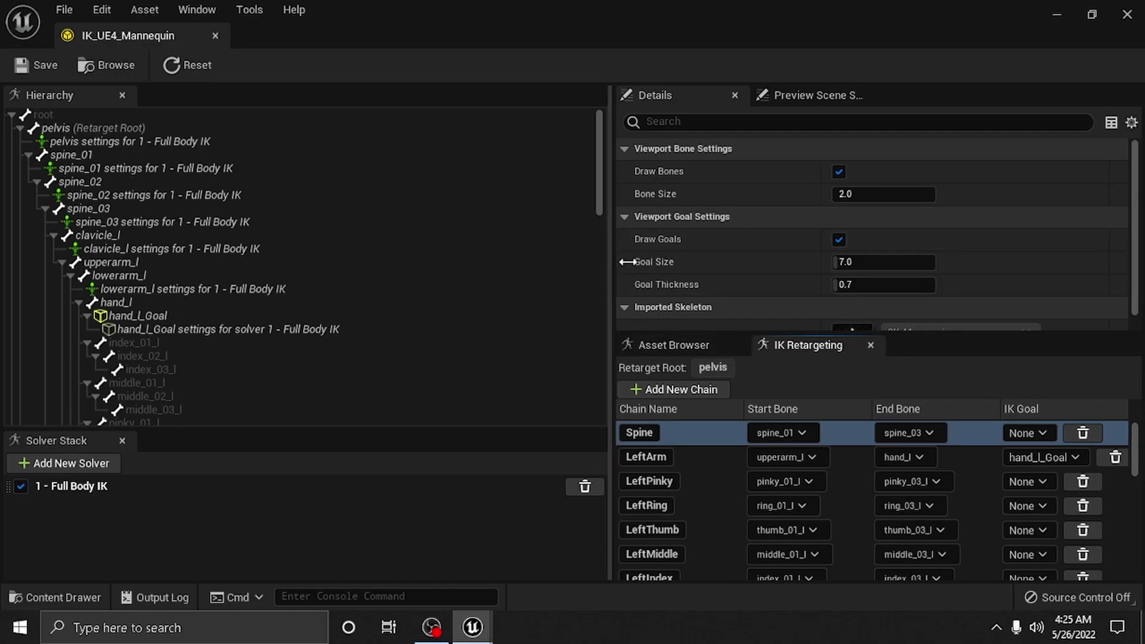
pyautogui.moveTo(606, 253); pyautogui.dragTo(610, 252)
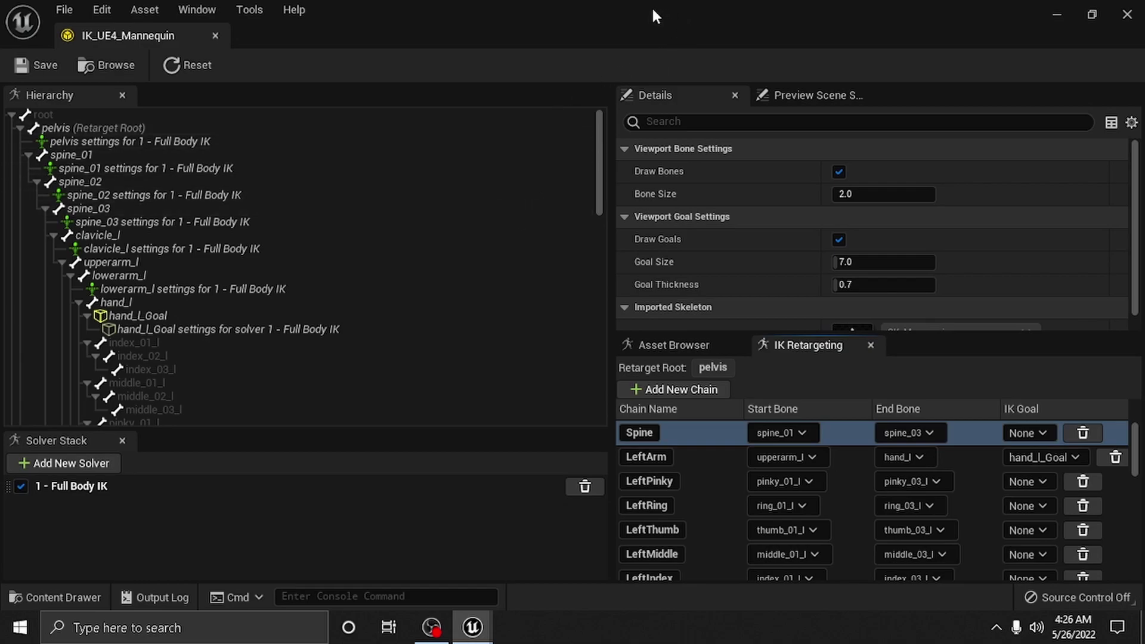
pyautogui.moveTo(651, 6); pyautogui.dragTo(1, 110)
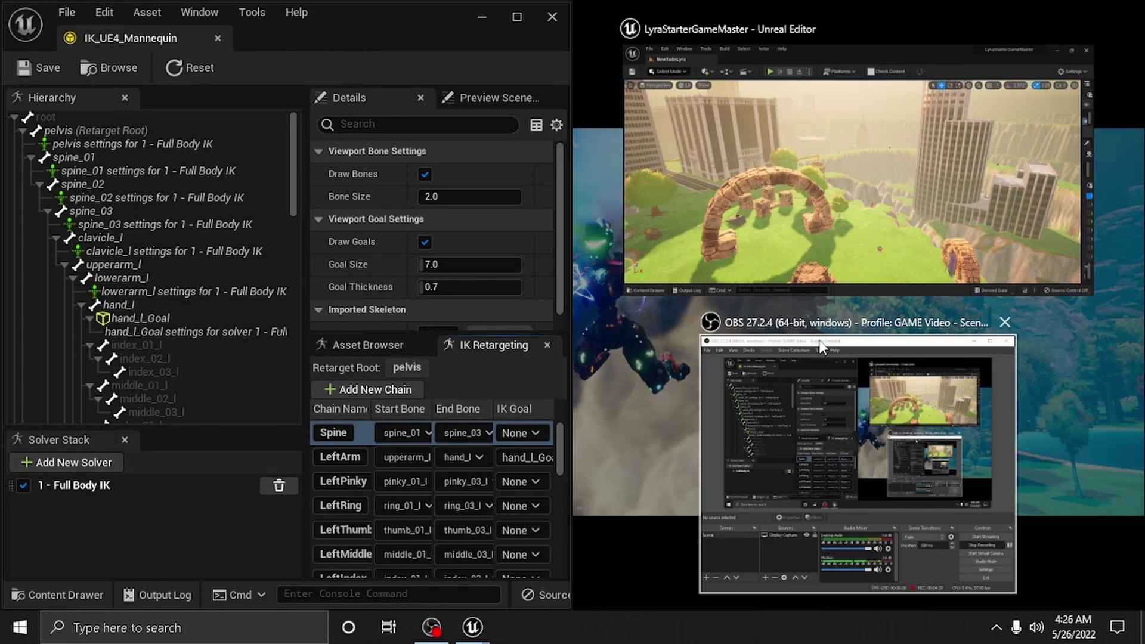
pyautogui.click(805, 234)
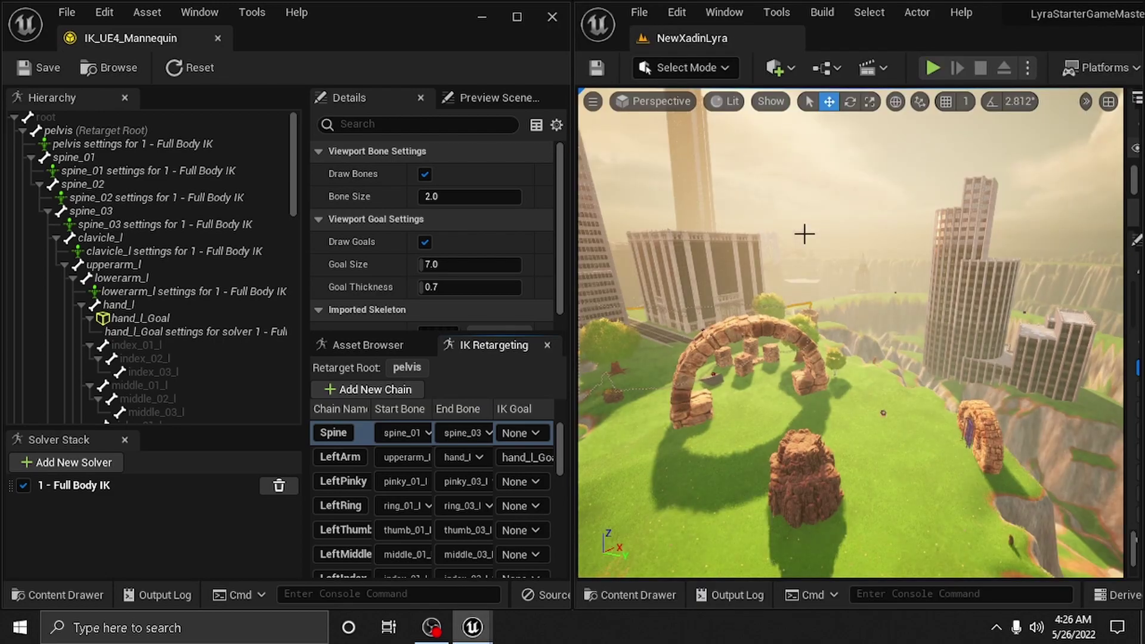
# Show the Rigs folder in the level editor's content browser and clear the "ik rig" search filter.
pyautogui.click(625, 593)
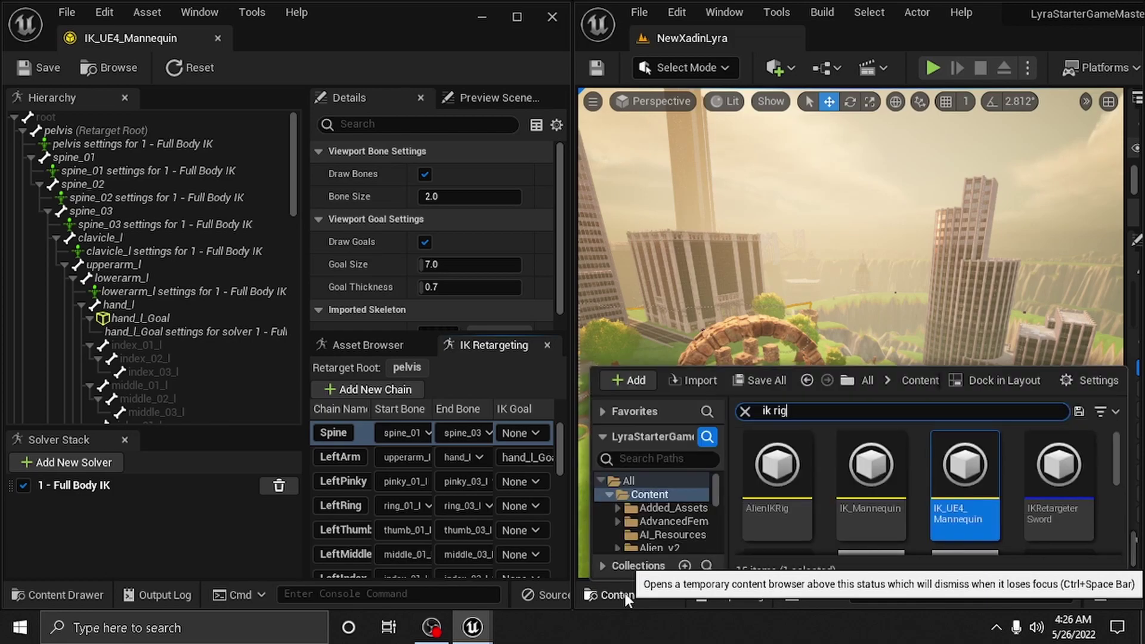
pyautogui.rightClick(625, 495)
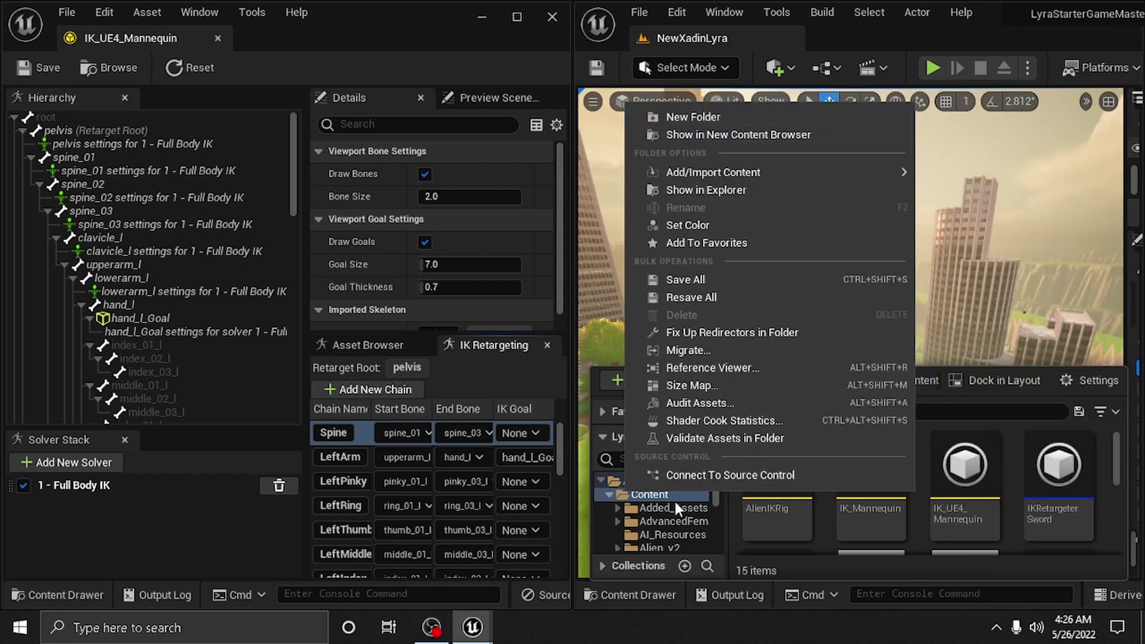
pyautogui.scroll(-5, 650, 527)
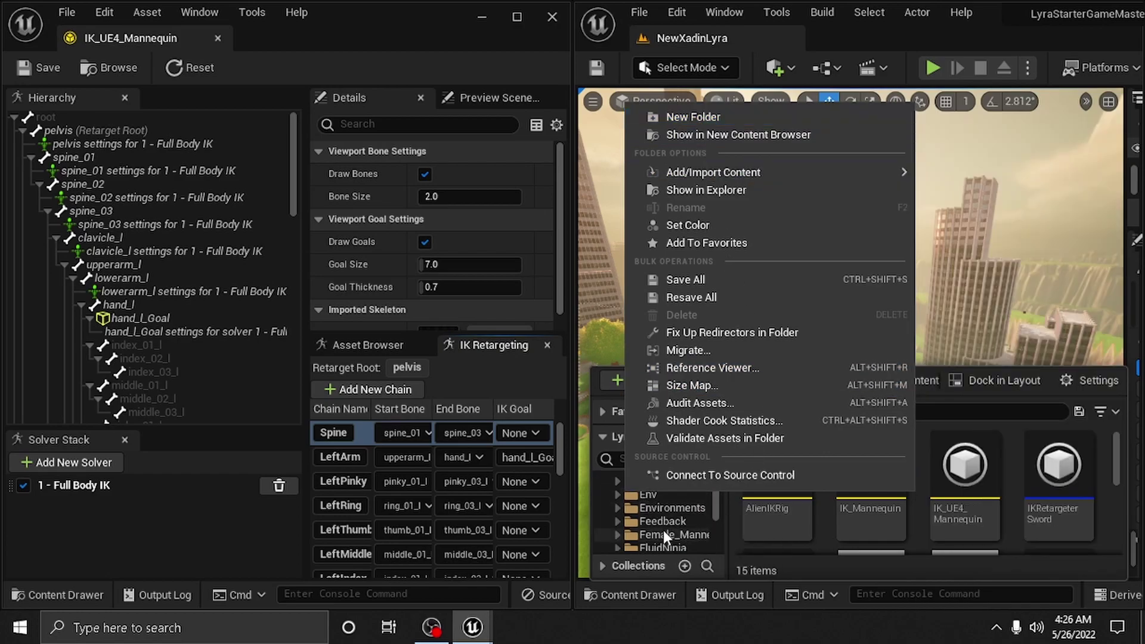
pyautogui.scroll(-6, 664, 535)
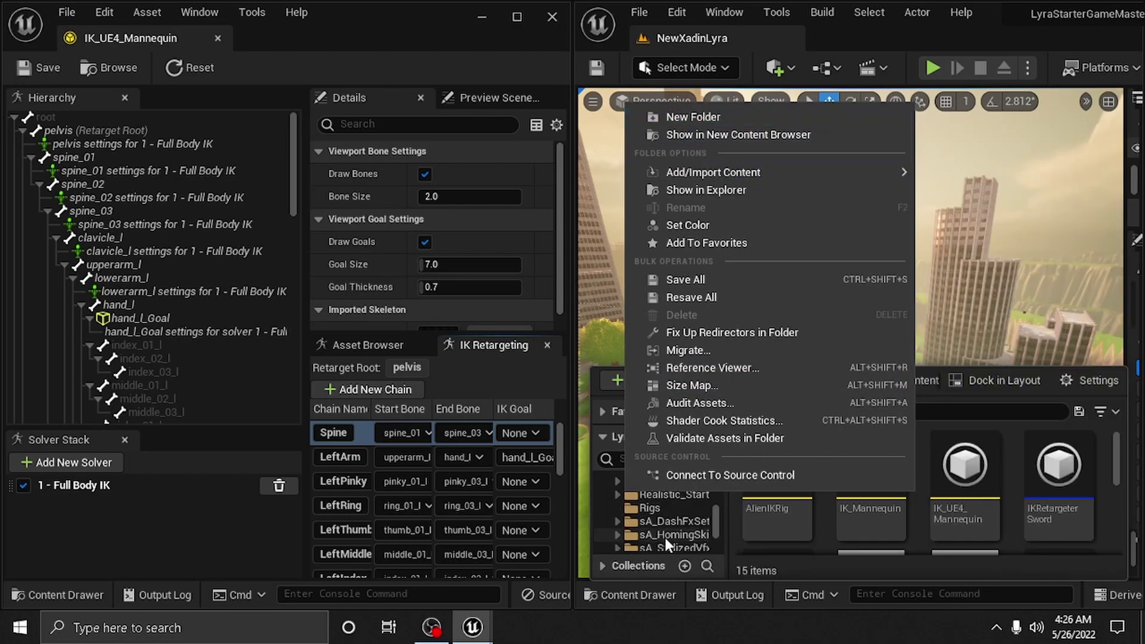
pyautogui.click(652, 509)
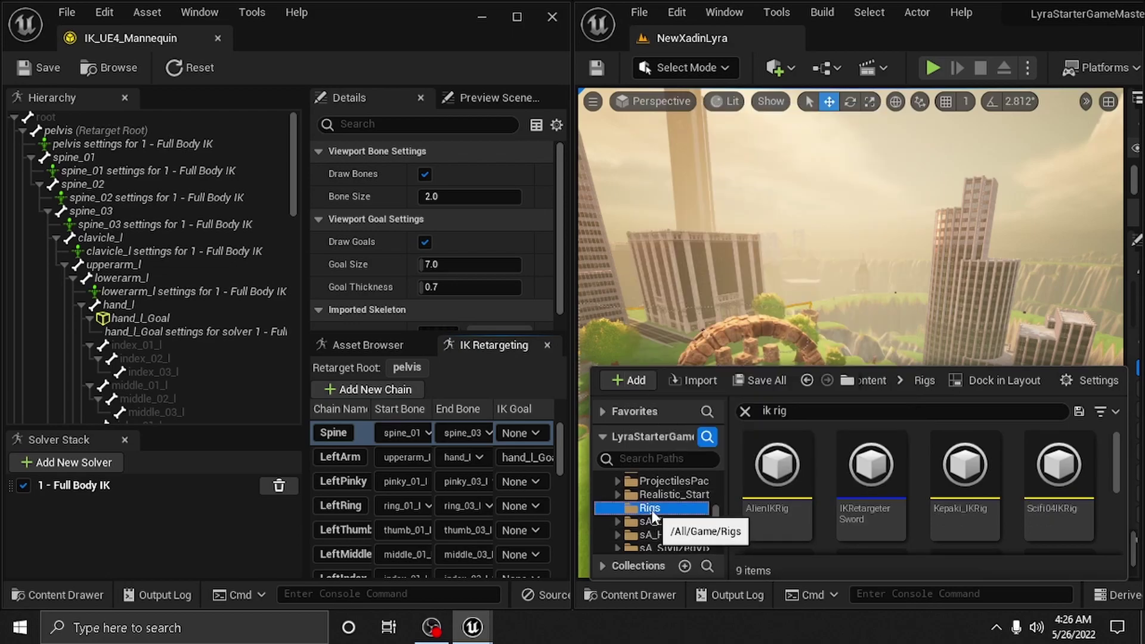
pyautogui.moveTo(825, 412); pyautogui.dragTo(713, 410)
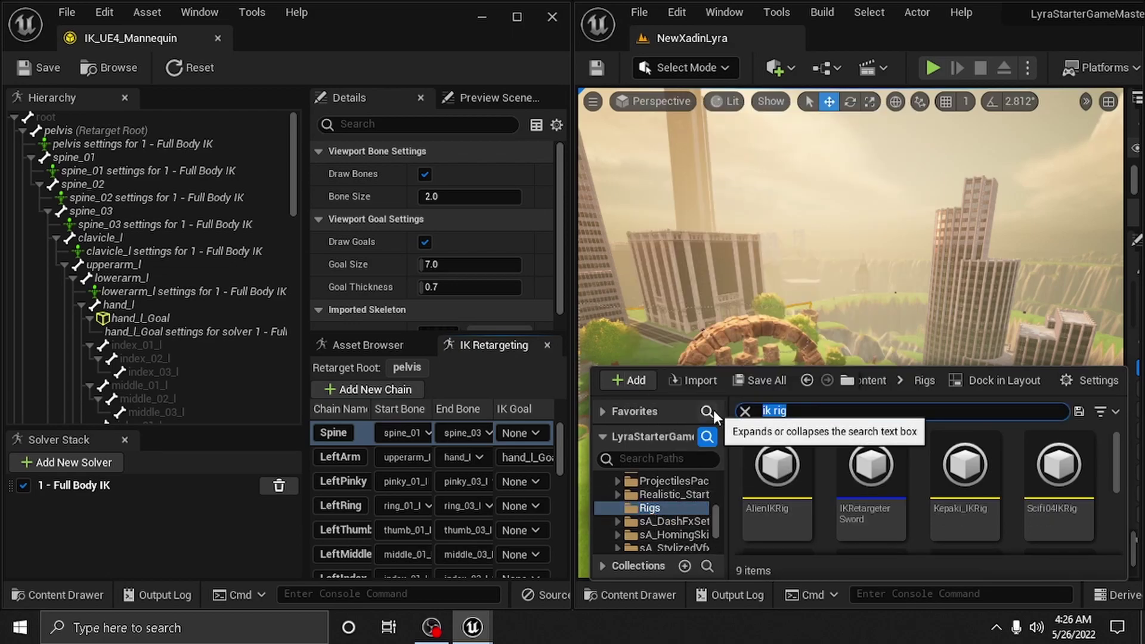
pyautogui.press('BackSpace')
# Create an IK Rig animation asset in the Rigs folder using the SK_Alien_v2_withHelmet skeletal mesh.
pyautogui.scroll(-3, 792, 442)
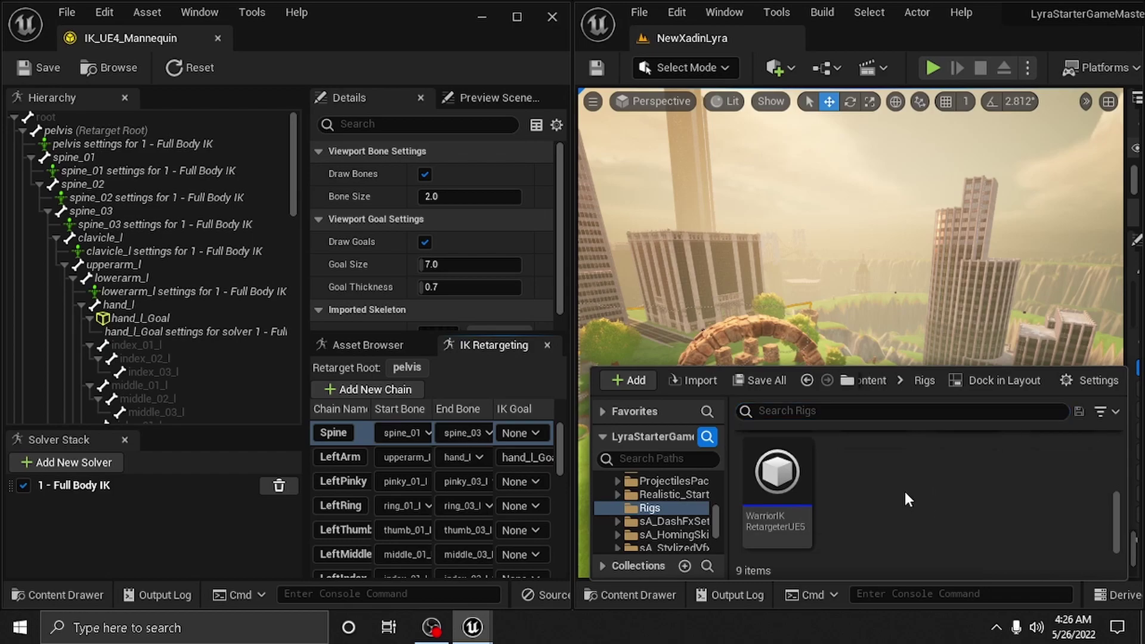
pyautogui.rightClick(905, 495)
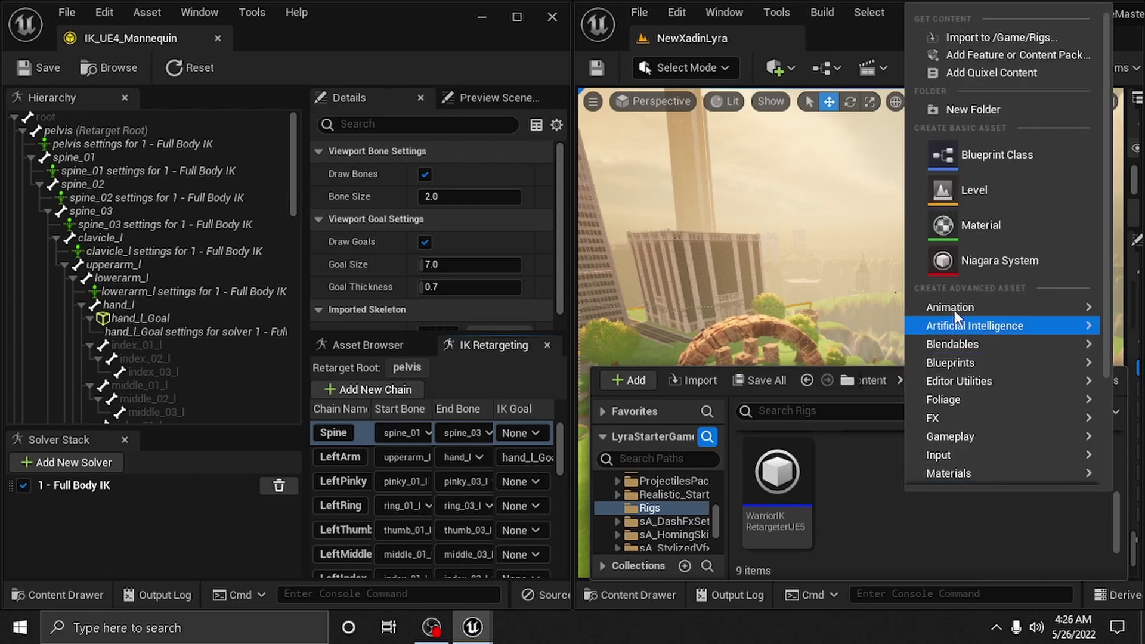
pyautogui.moveTo(954, 309)
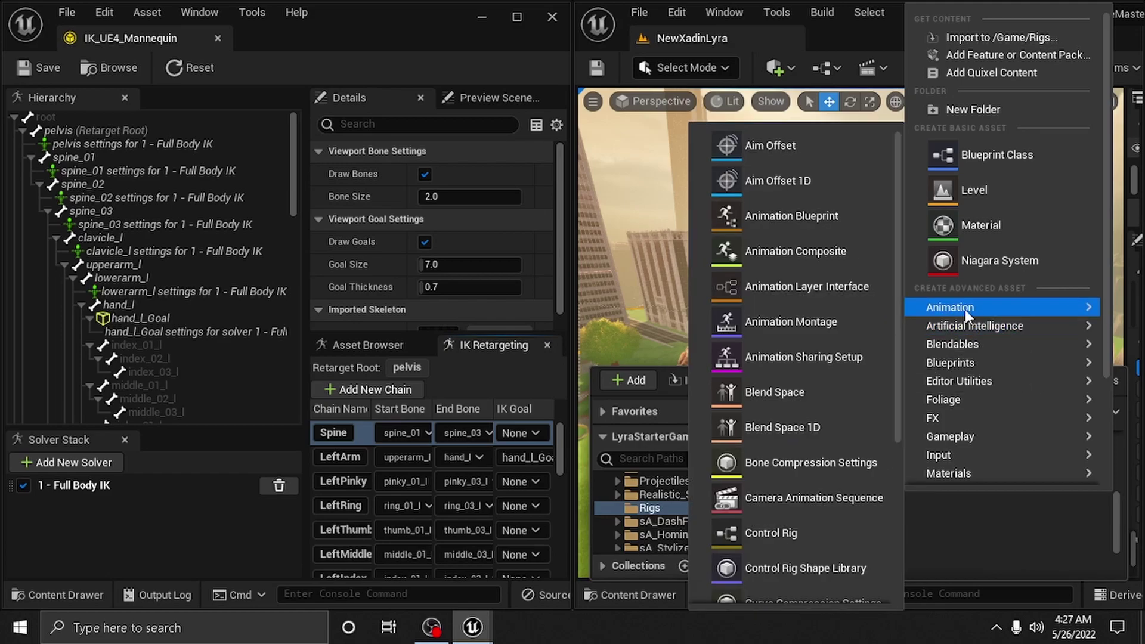
pyautogui.scroll(-4, 735, 466)
pyautogui.scroll(-2, 735, 472)
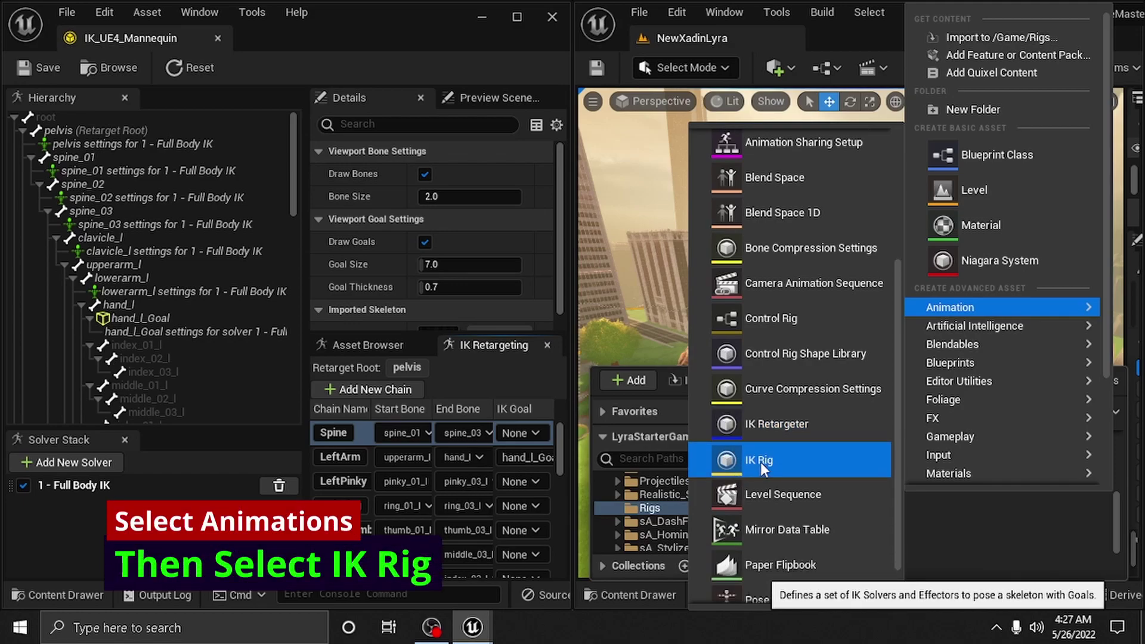
pyautogui.click(761, 464)
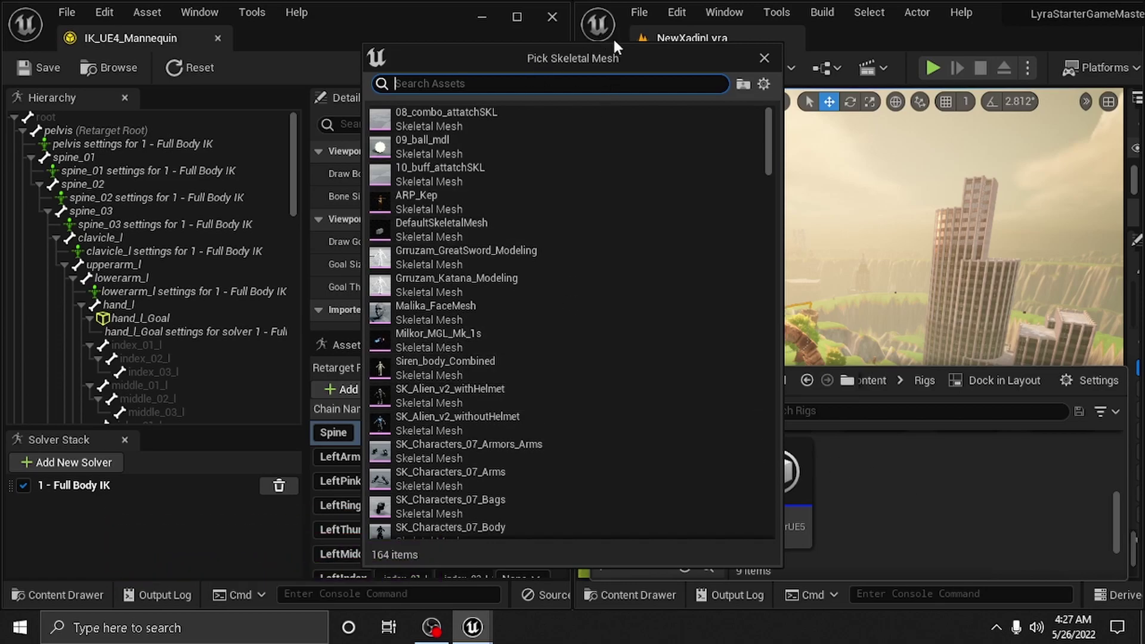
pyautogui.moveTo(626, 216)
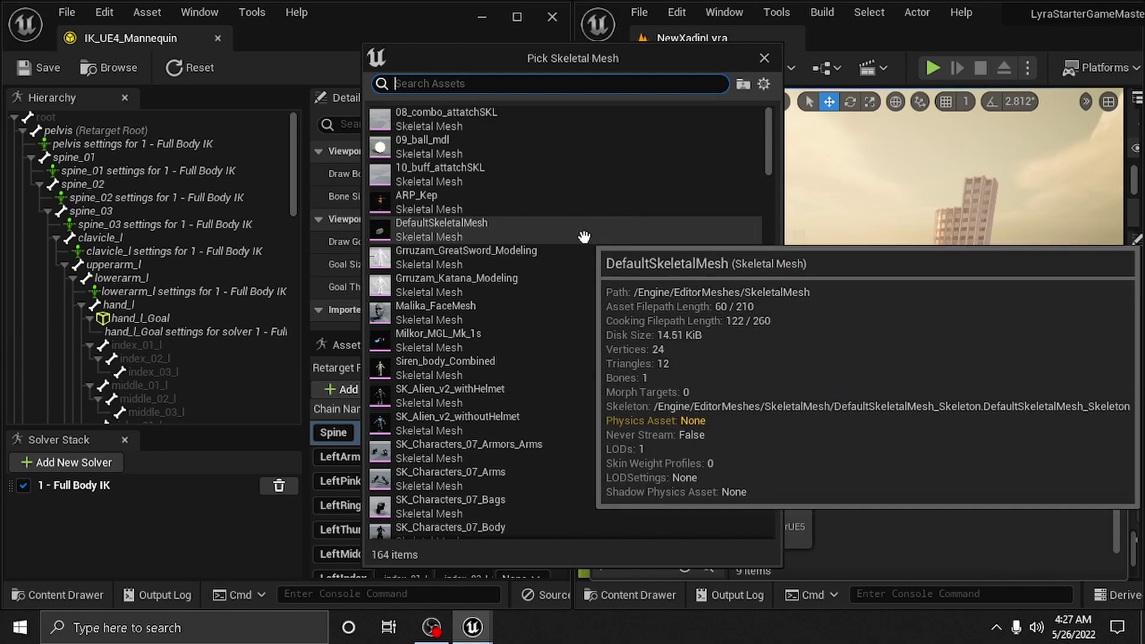
pyautogui.moveTo(540, 282)
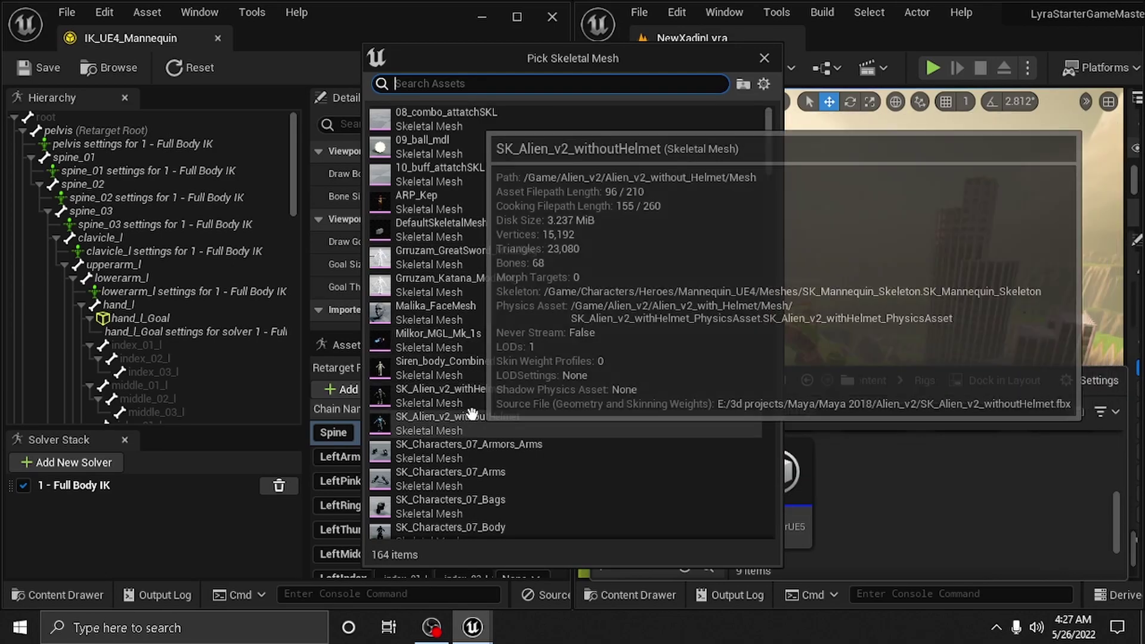
pyautogui.moveTo(392, 412)
pyautogui.moveTo(408, 394)
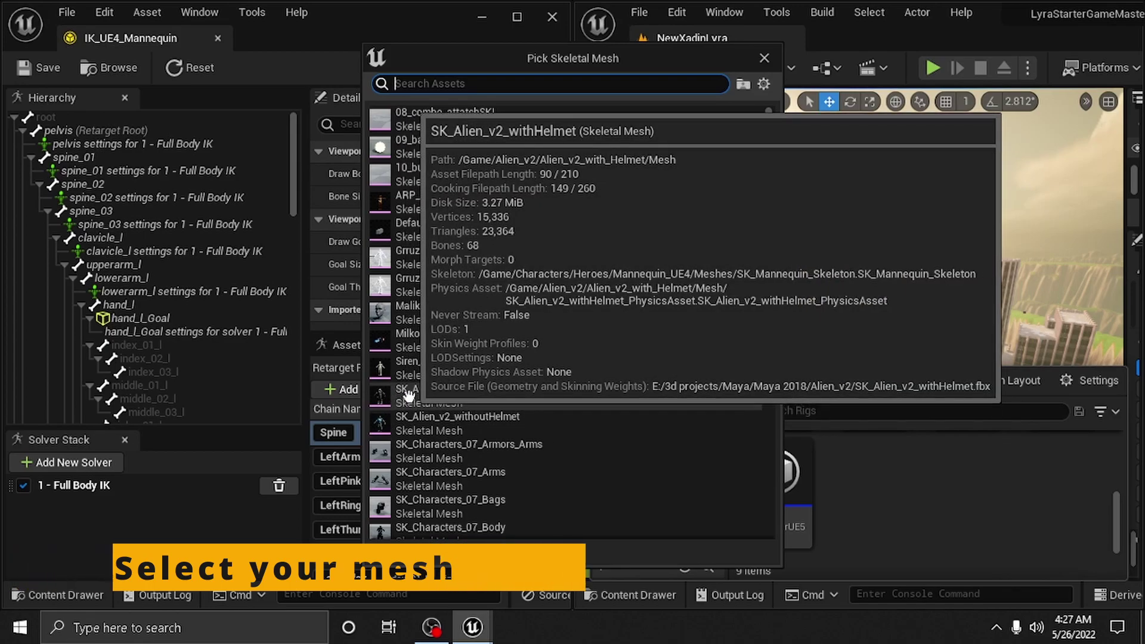
pyautogui.click(408, 394)
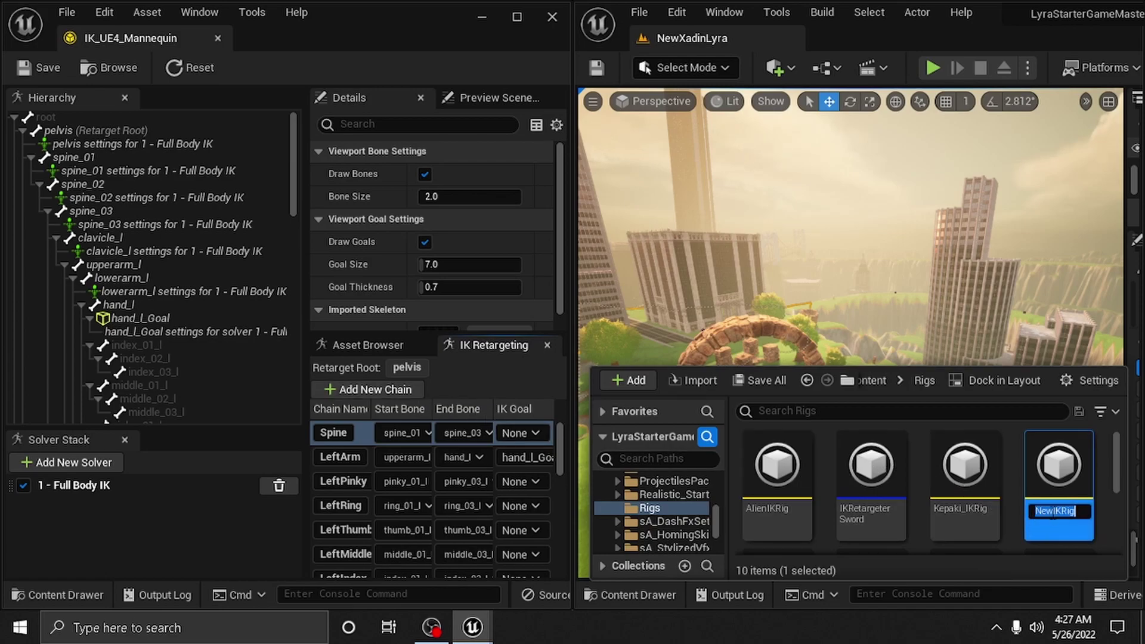
# Name the new IK Rig asset AlienIKRig2.
pyautogui.click(1051, 511)
pyautogui.moveTo(1051, 511); pyautogui.dragTo(1035, 511)
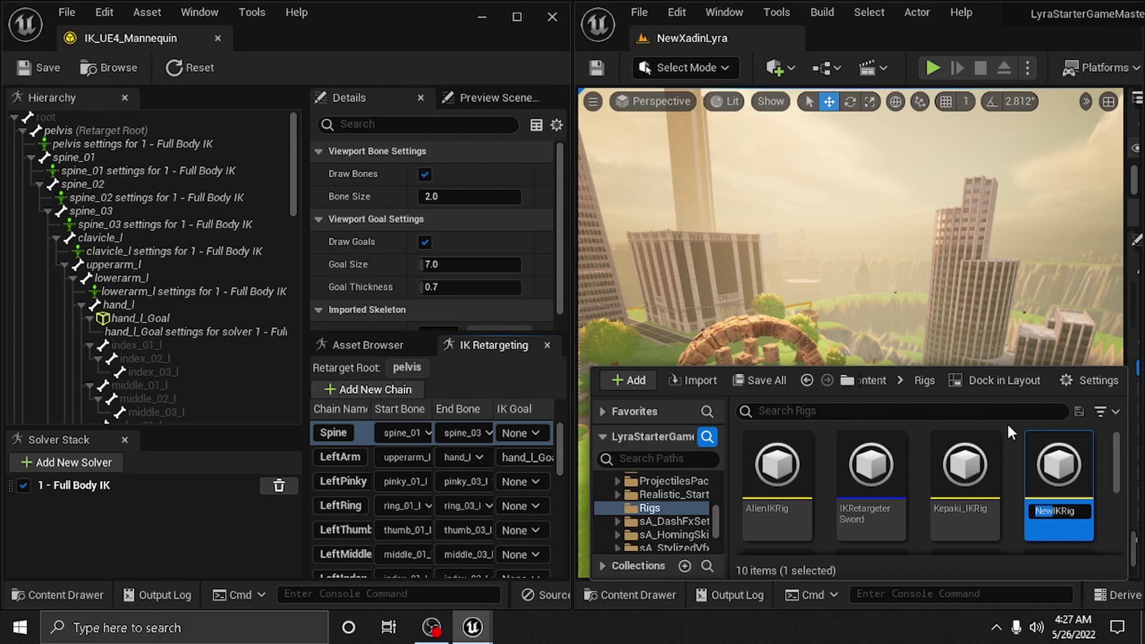
pyautogui.write('Alien')
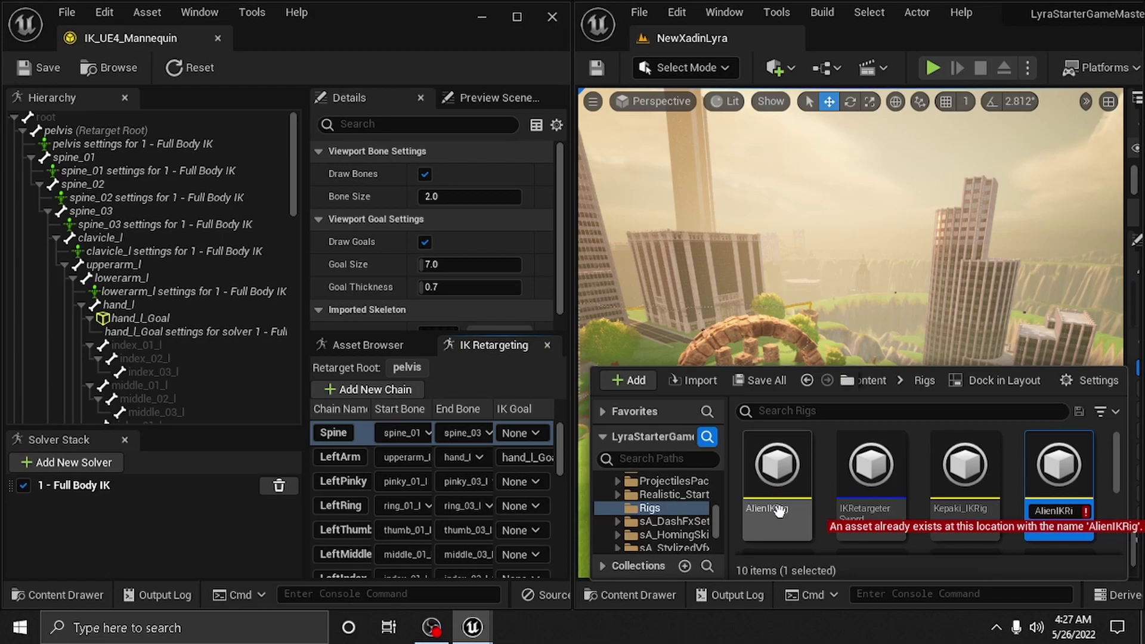
pyautogui.moveTo(1063, 512); pyautogui.dragTo(1078, 511)
pyautogui.click(1075, 512)
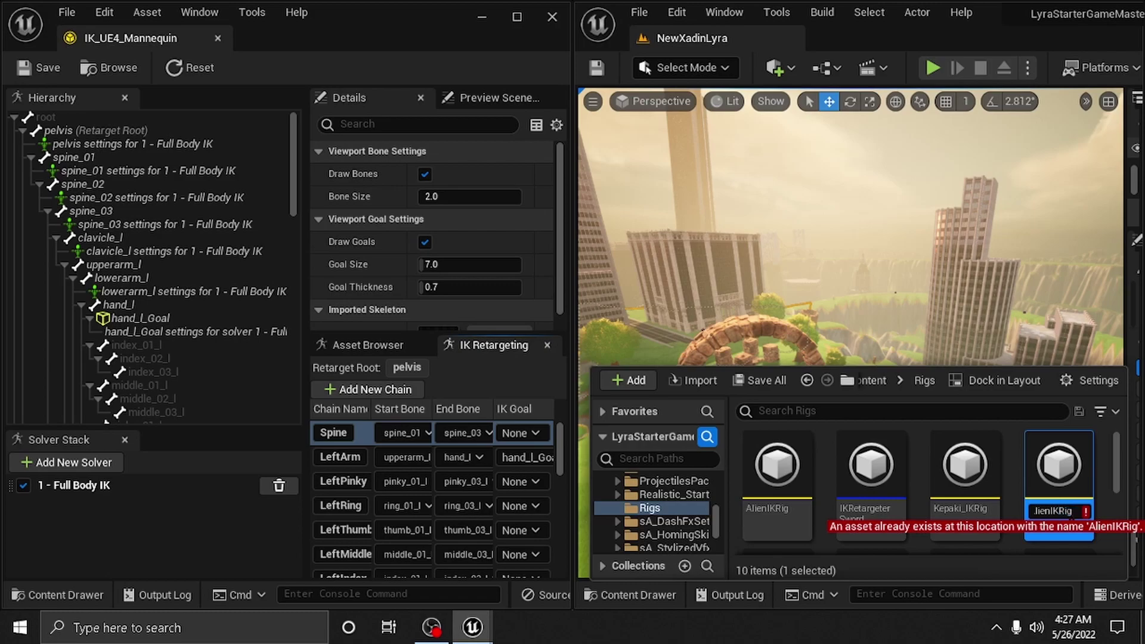
pyautogui.write('2')
pyautogui.press('Return')
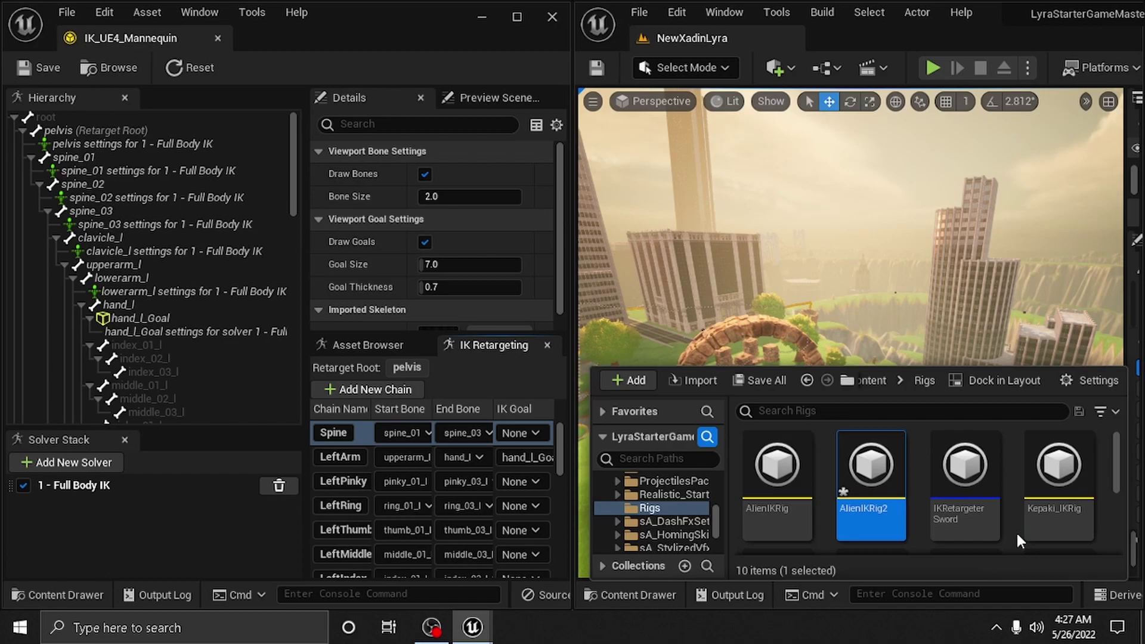
# Open the existing AlienIKRig asset and force-delete the duplicate AlienIKRig2 from the Rigs folder.
pyautogui.doubleClick(792, 478)
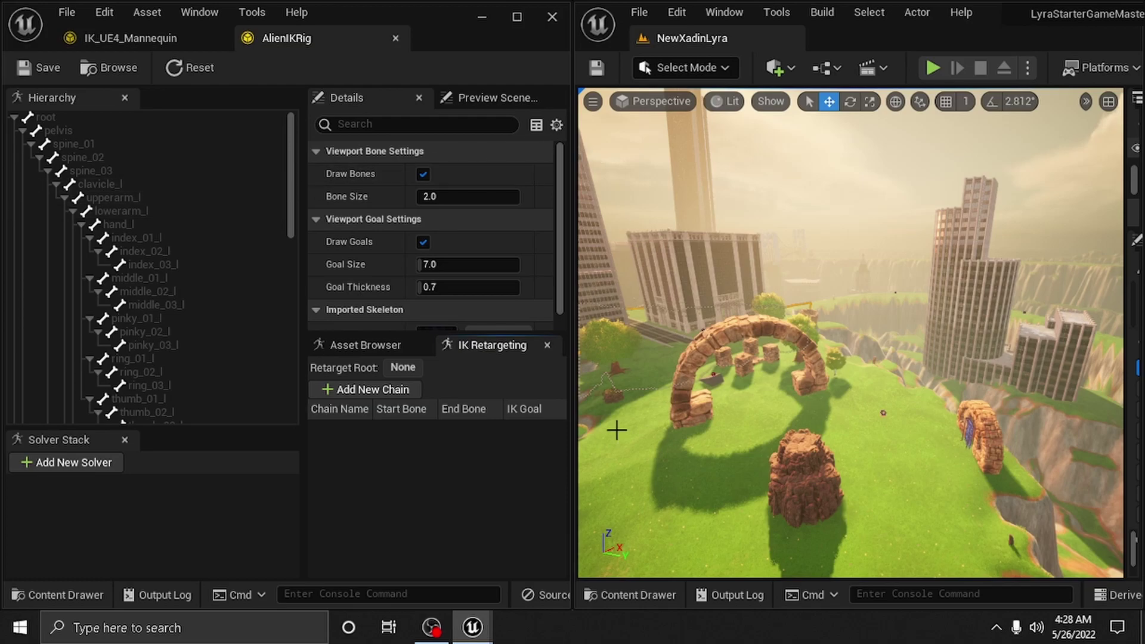
pyautogui.click(643, 594)
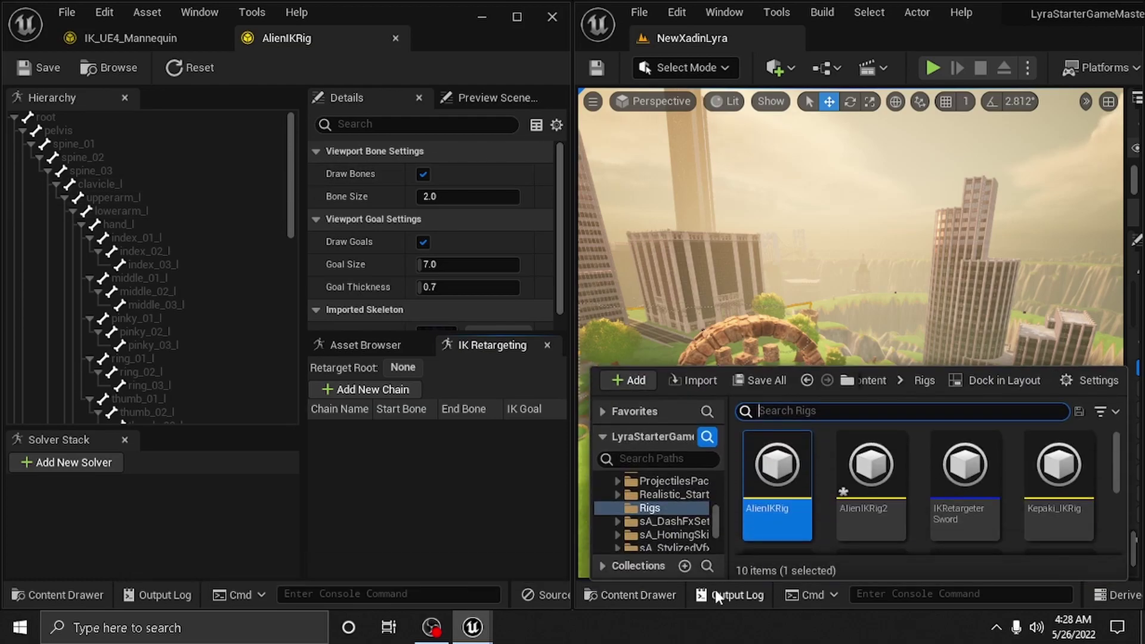
pyautogui.rightClick(882, 489)
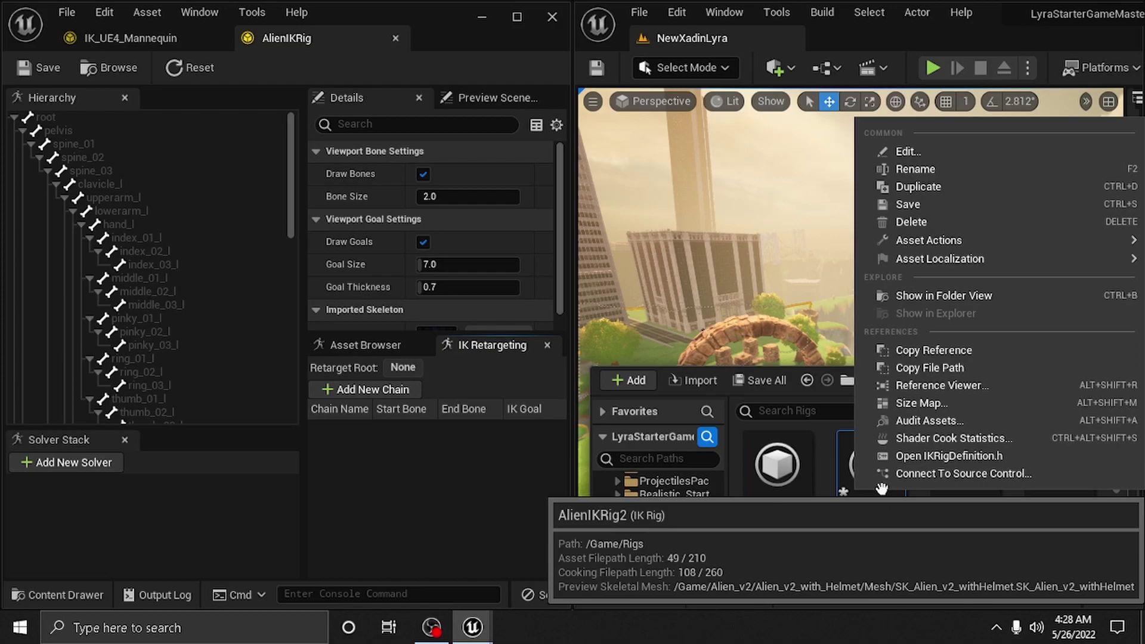
pyautogui.click(919, 222)
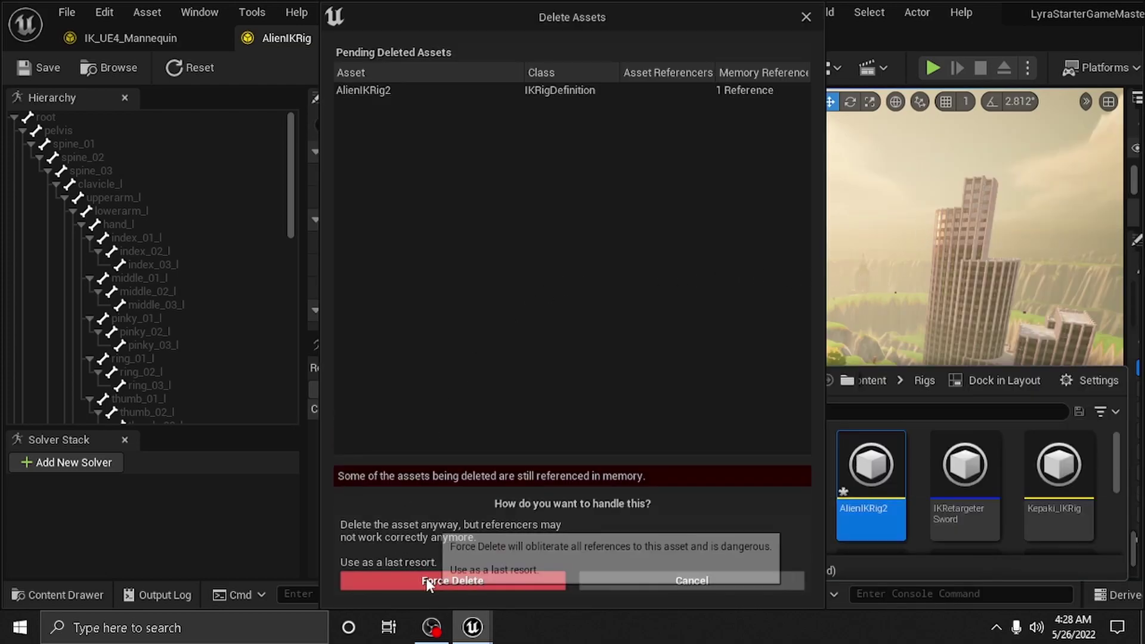
pyautogui.click(426, 579)
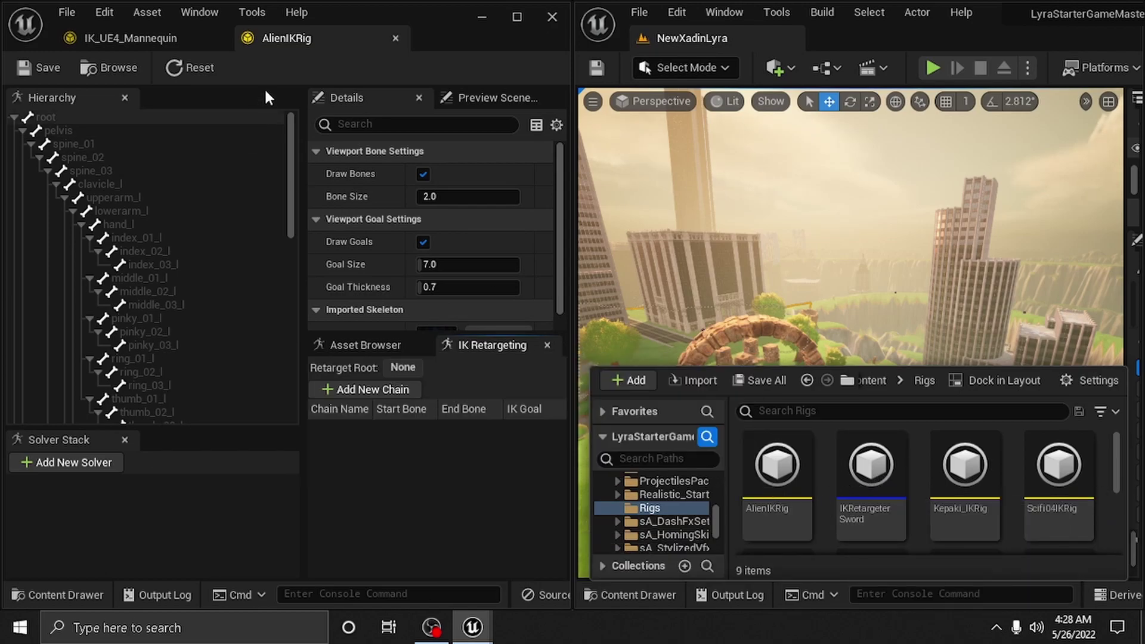
# Detach the AlienIKRig editor into its own window and place it beside the IK_UE4_Mannequin editor, filling the other half of the screen.
pyautogui.moveTo(284, 38); pyautogui.dragTo(1141, 48)
pyautogui.moveTo(1143, 3); pyautogui.dragTo(761, 91)
pyautogui.moveTo(1071, 94); pyautogui.dragTo(1144, 48)
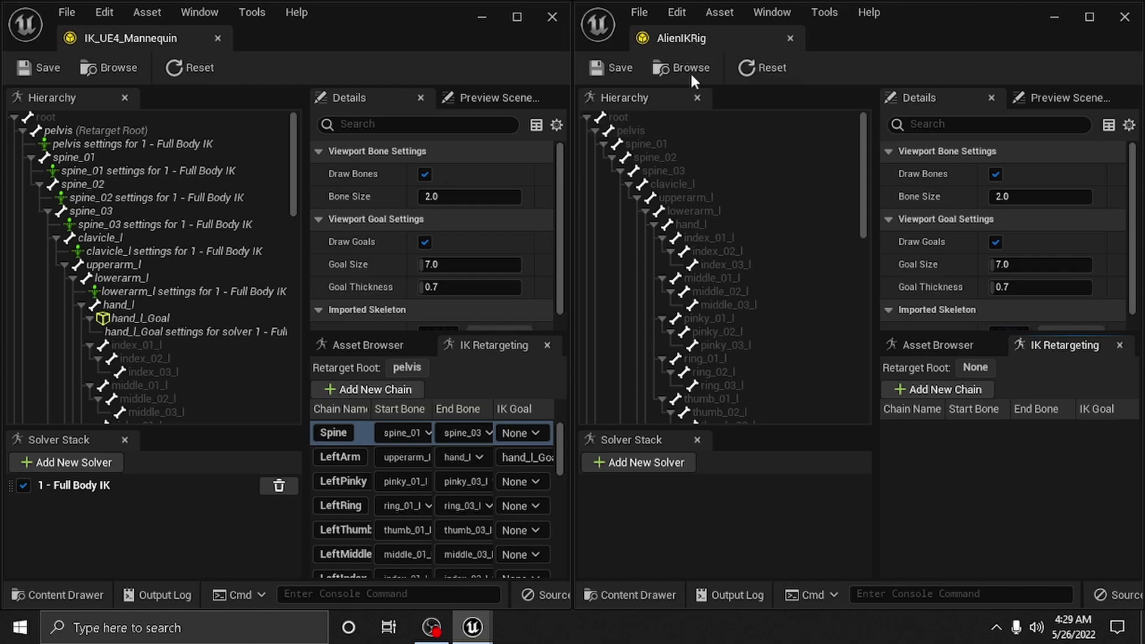
# Set the pelvis bone as the retarget root of AlienIKRig, comparing it with the pelvis in IK_UE4_Mannequin.
pyautogui.click(642, 130)
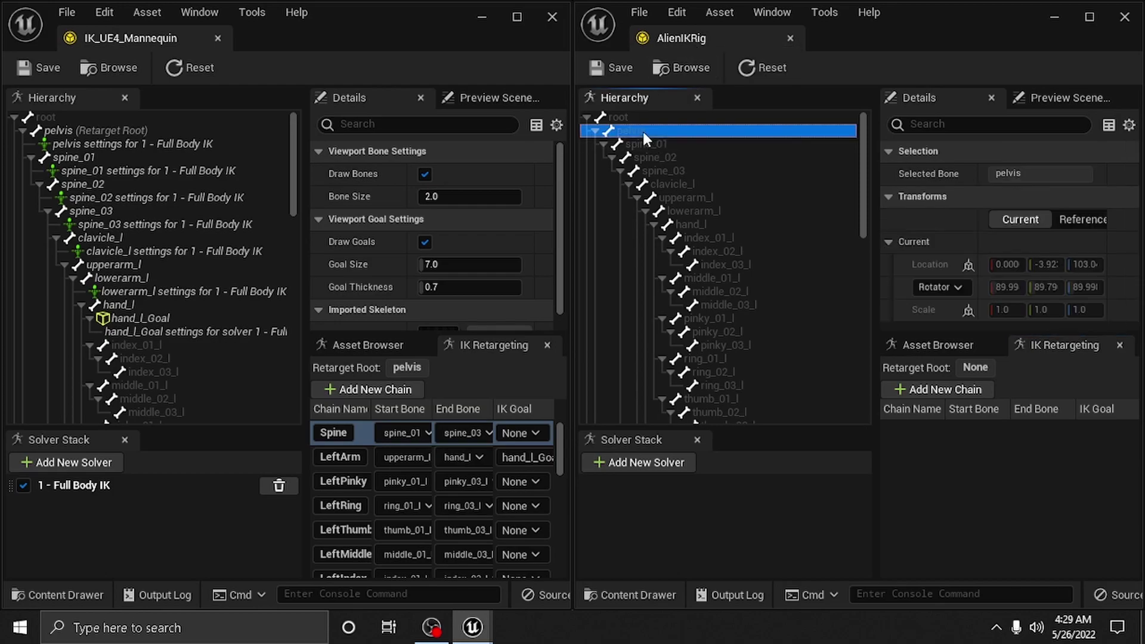
pyautogui.rightClick(642, 130)
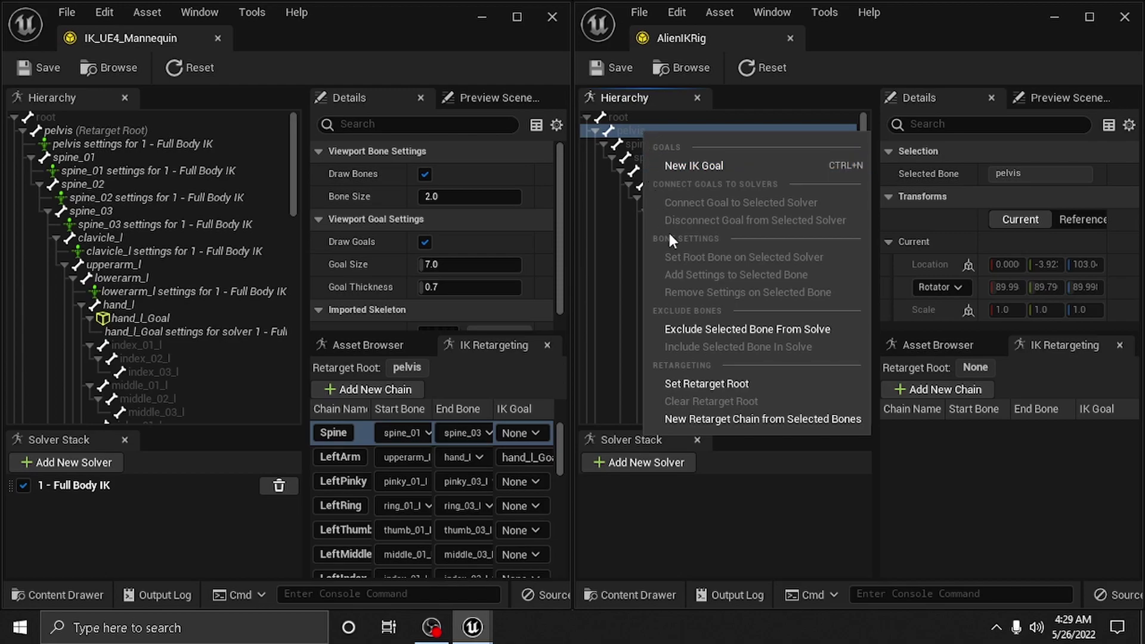
pyautogui.click(699, 385)
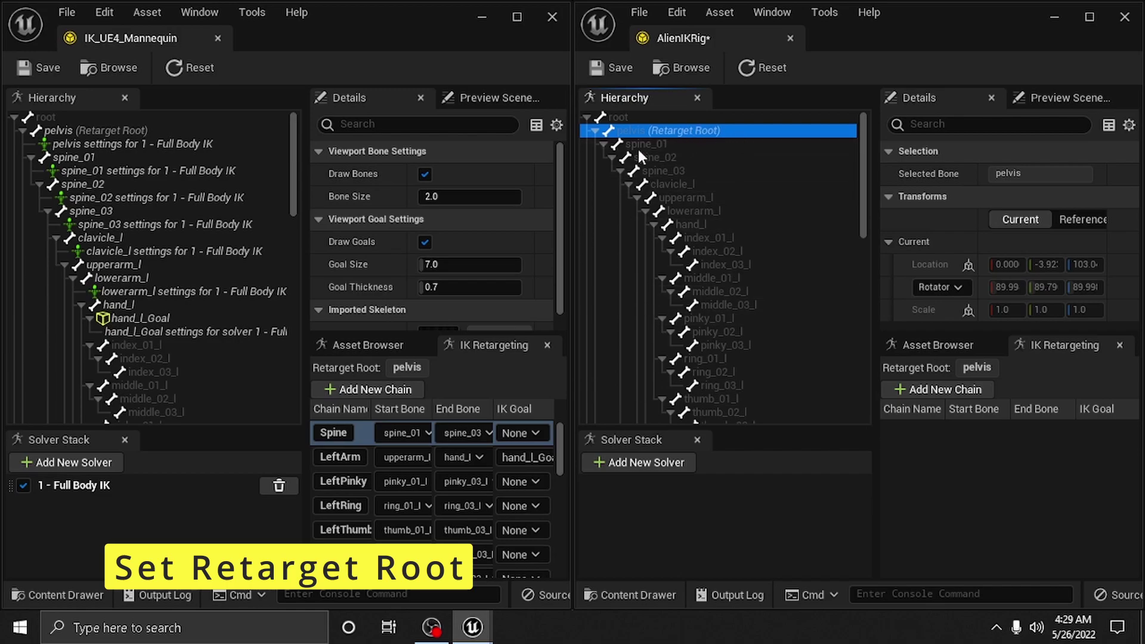
pyautogui.click(117, 129)
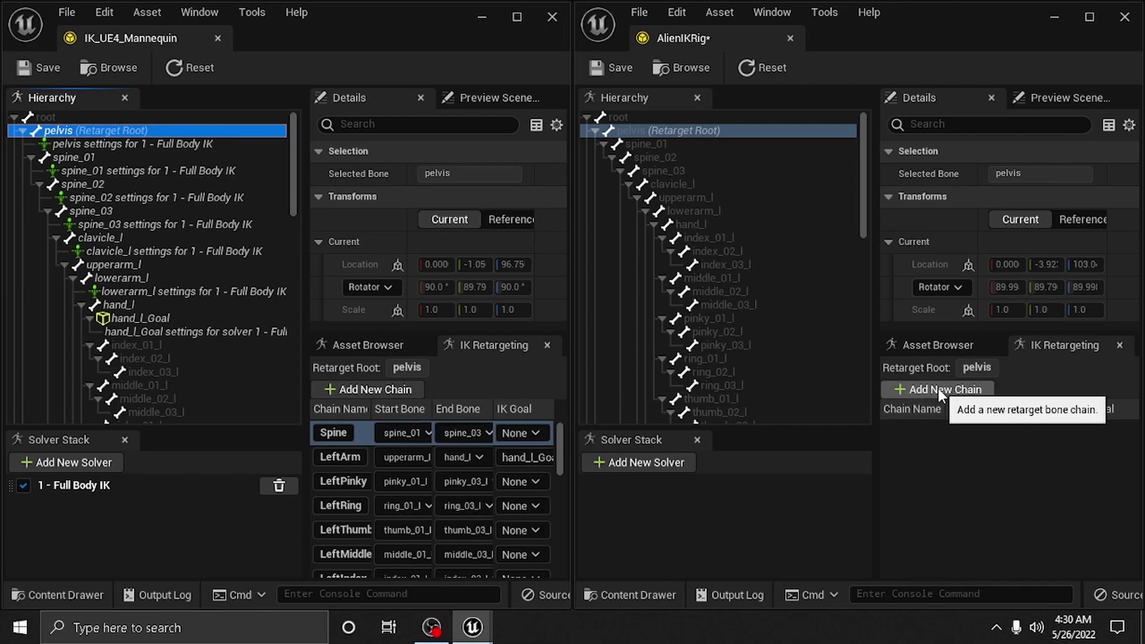
# Review the mannequin's list of retarget chains and add nine empty retarget chains to AlienIKRig.
pyautogui.click(560, 451)
pyautogui.moveTo(564, 434)
pyautogui.mouseDown()
pyautogui.moveTo(573, 572)
pyautogui.moveTo(578, 479)
pyautogui.moveTo(556, 427)
pyautogui.mouseUp()
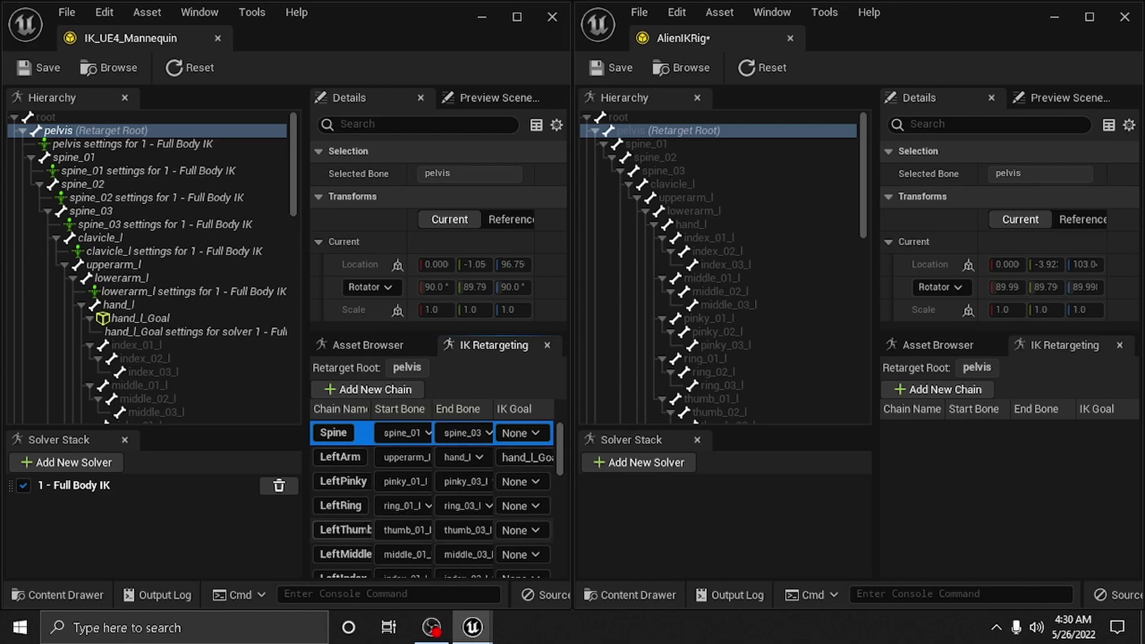
pyautogui.scroll(-8, 434, 557)
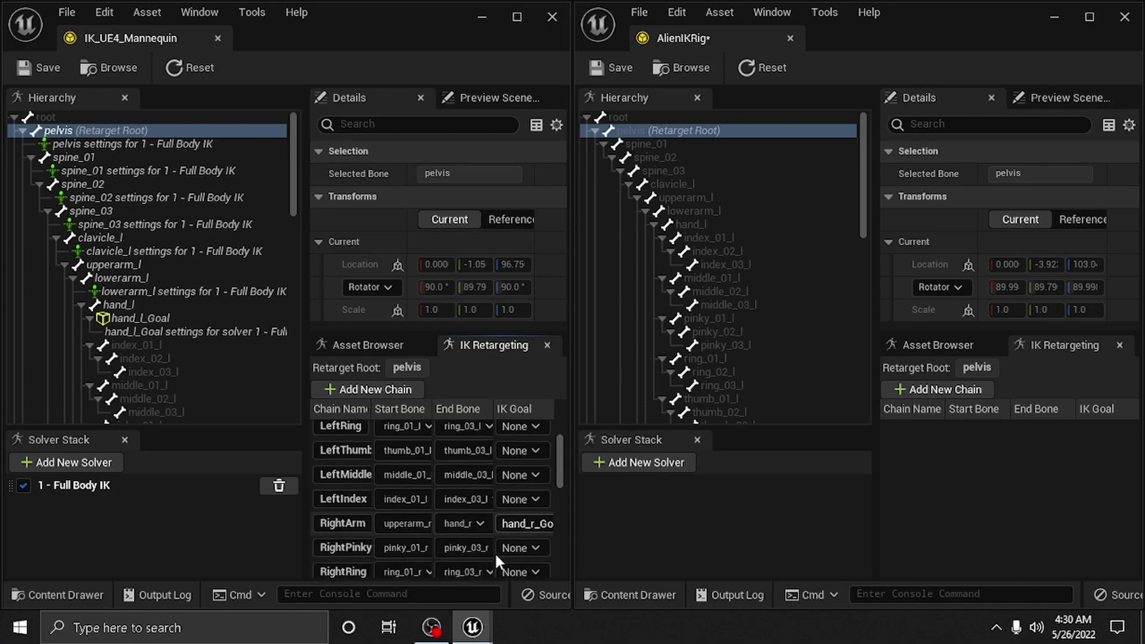
pyautogui.scroll(8, 502, 539)
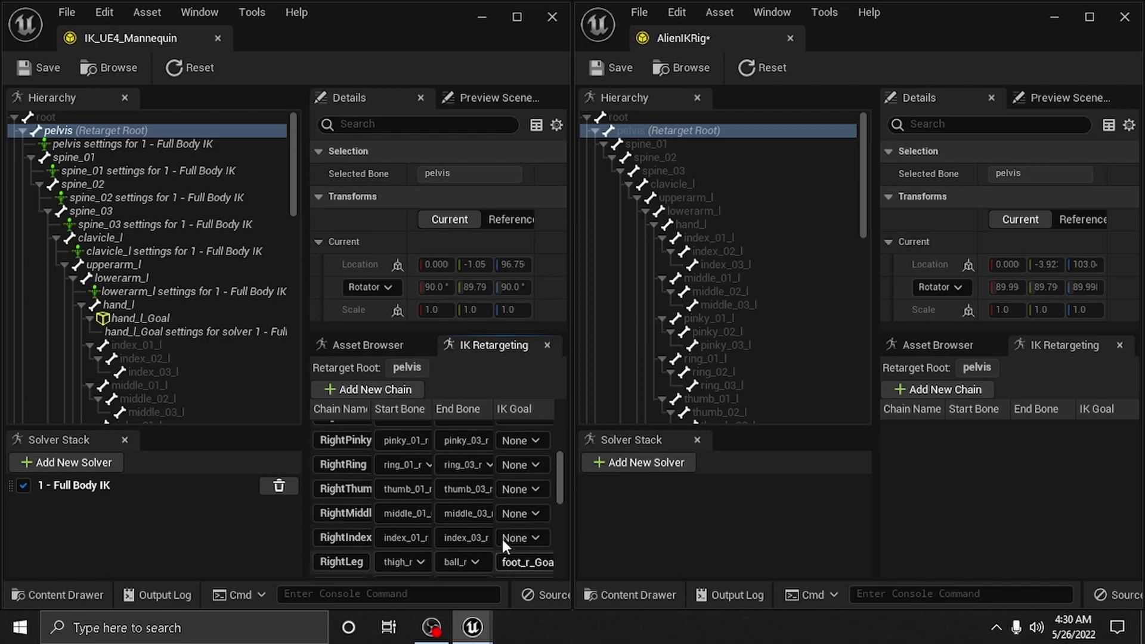
pyautogui.click(943, 391)
pyautogui.click(944, 390)
pyautogui.click(943, 389)
pyautogui.click(944, 389)
pyautogui.click(943, 389)
pyautogui.click(943, 389)
pyautogui.click(944, 388)
pyautogui.click(944, 388)
pyautogui.click(944, 389)
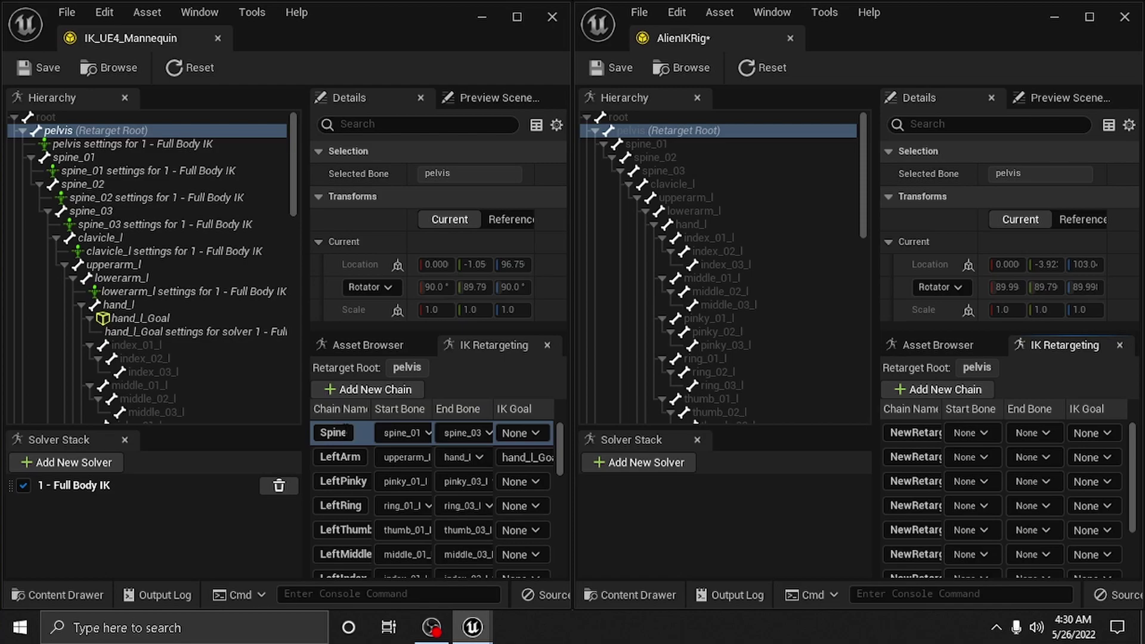
# Rename the first retarget chain in AlienIKRig to Spine, matching the mannequin's first chain.
pyautogui.doubleClick(344, 434)
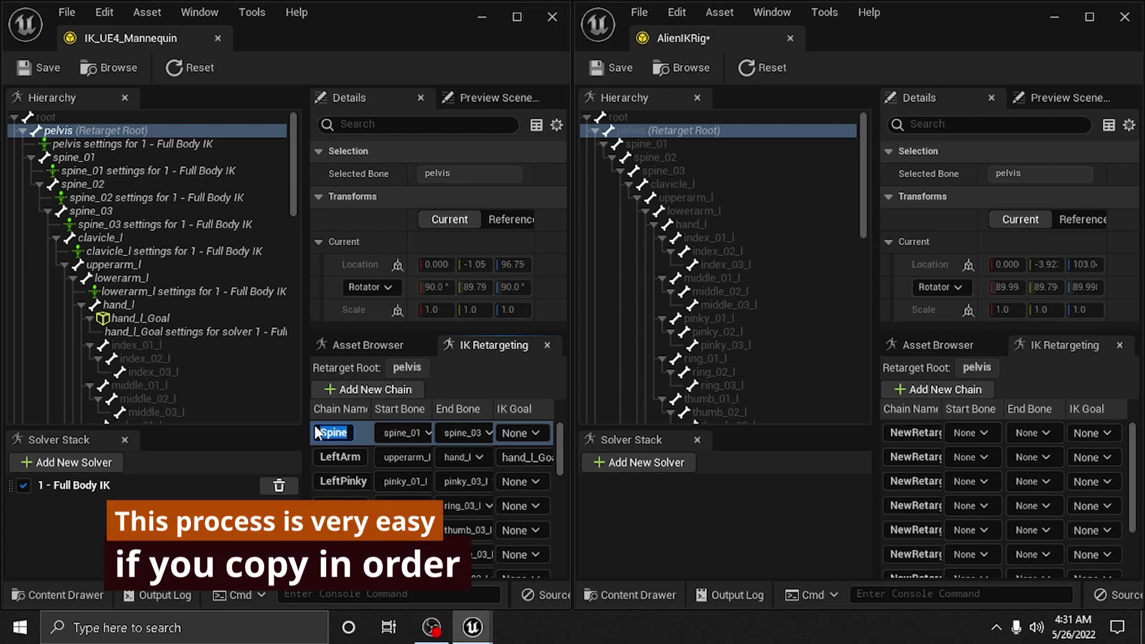
pyautogui.doubleClick(894, 432)
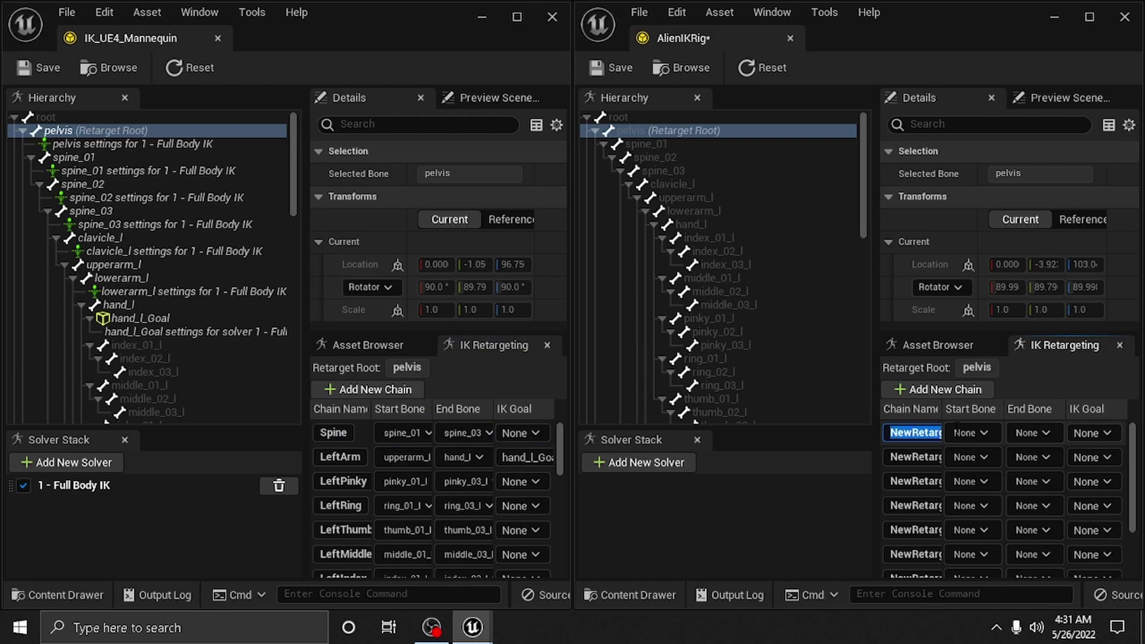
pyautogui.write('Spinein')
pyautogui.hotkey('shift', 'Left')
pyautogui.hotkey('shift', 'Left')
pyautogui.press('Return')
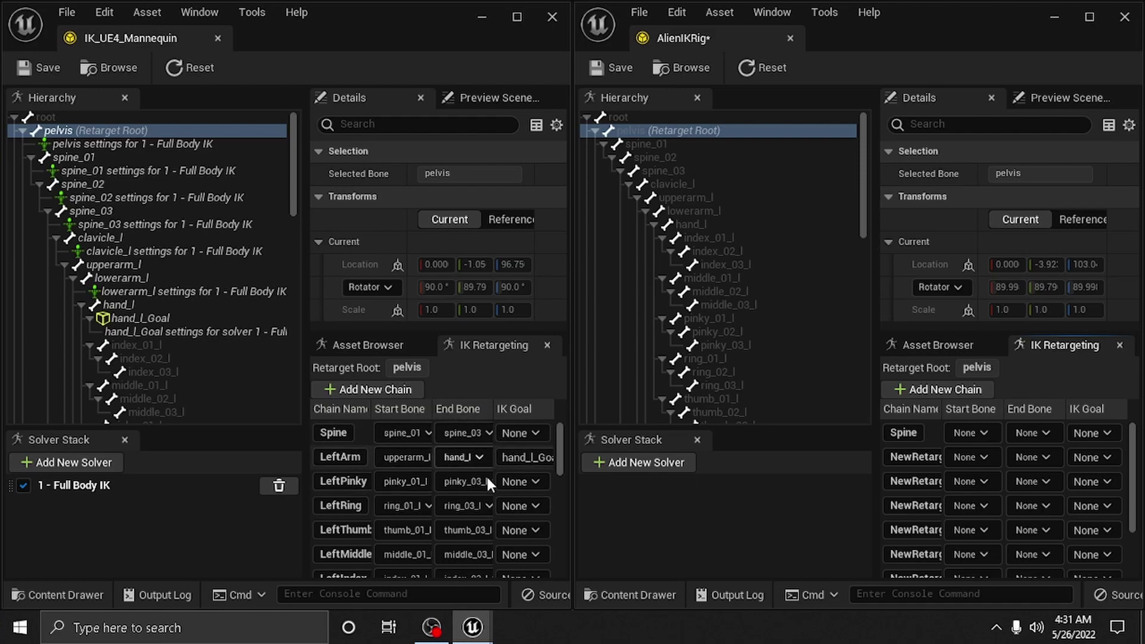
# Set the Spine chain's start bone to spine_01 and its end bone to spine_03 in AlienIKRig.
pyautogui.click(982, 430)
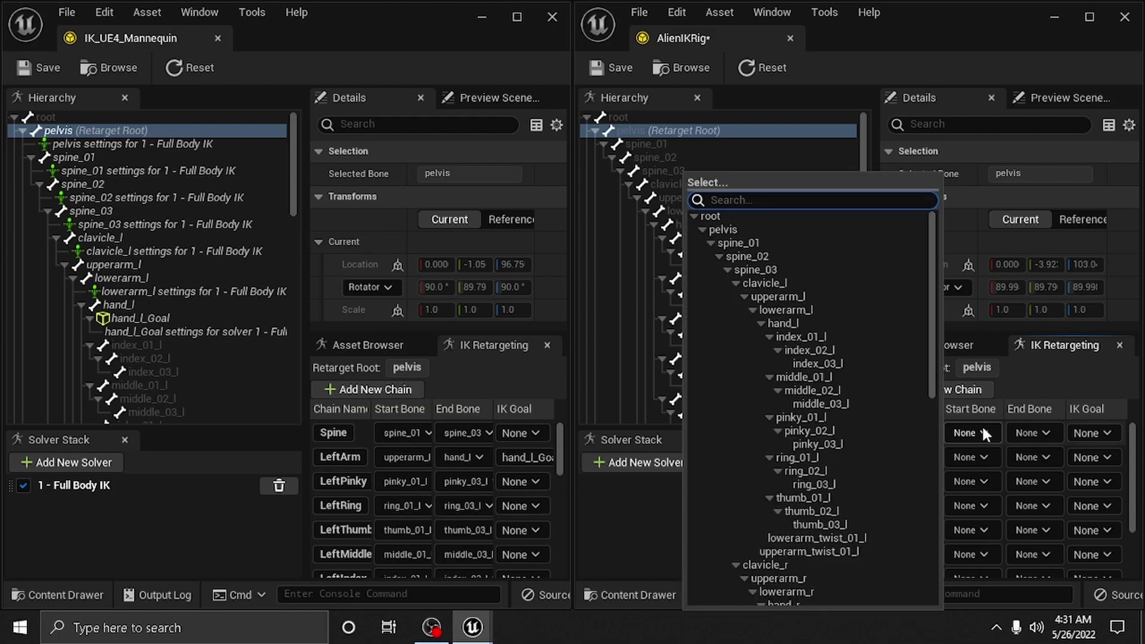
pyautogui.click(758, 244)
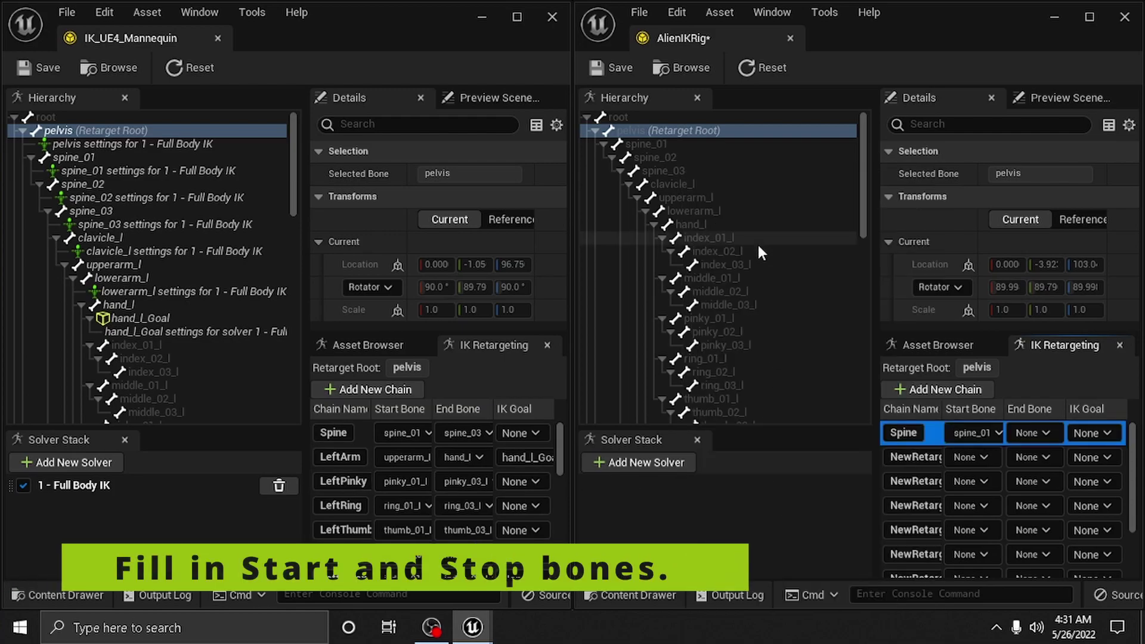
pyautogui.click(1032, 433)
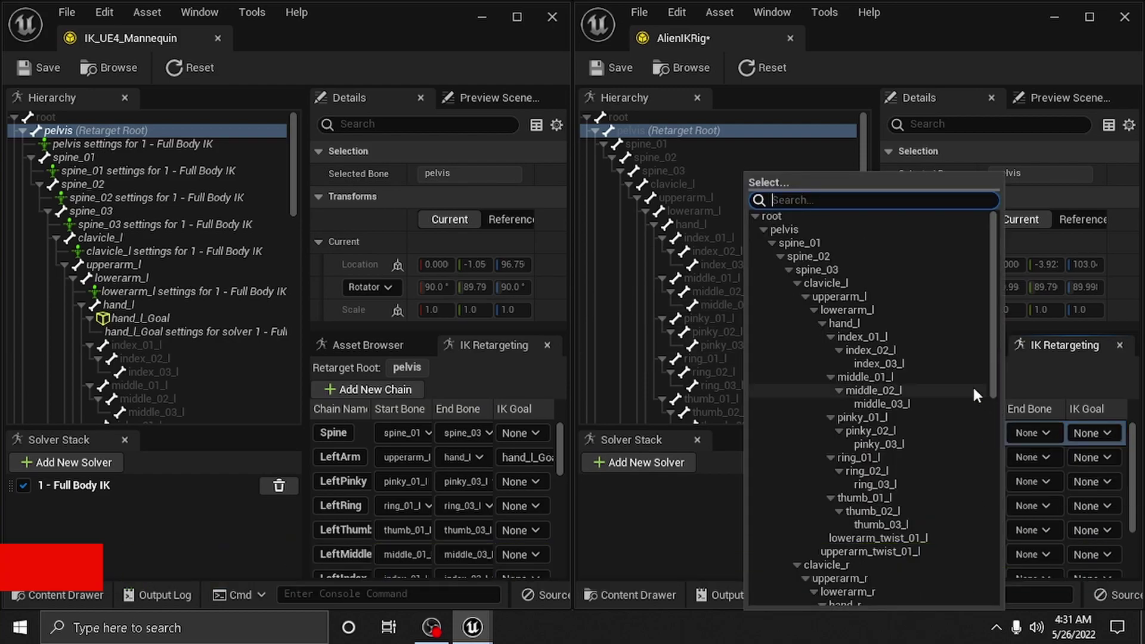
pyautogui.click(840, 273)
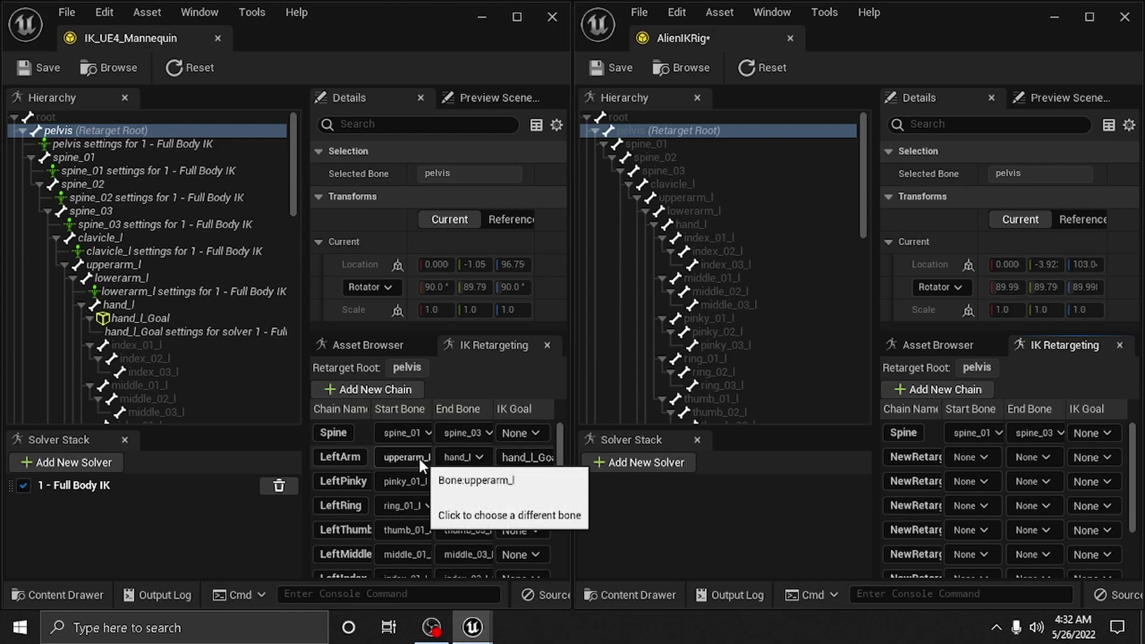
# Rename the second retarget chain in AlienIKRig to LeftArm, copying the name from the matching mannequin chain.
pyautogui.click(984, 457)
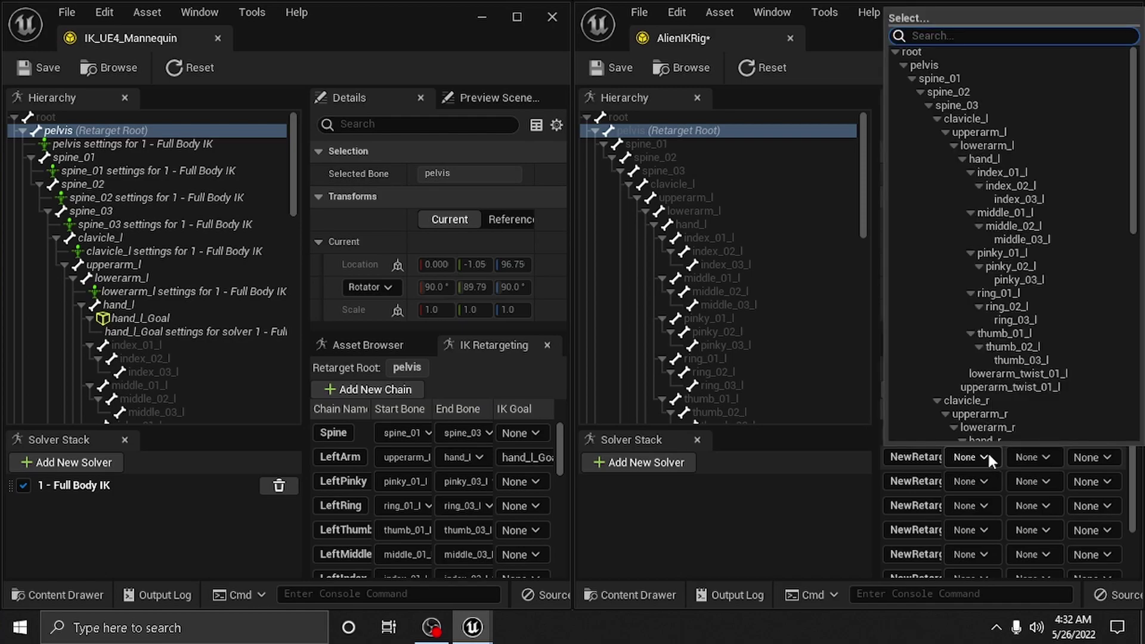
pyautogui.moveTo(362, 457); pyautogui.dragTo(299, 457)
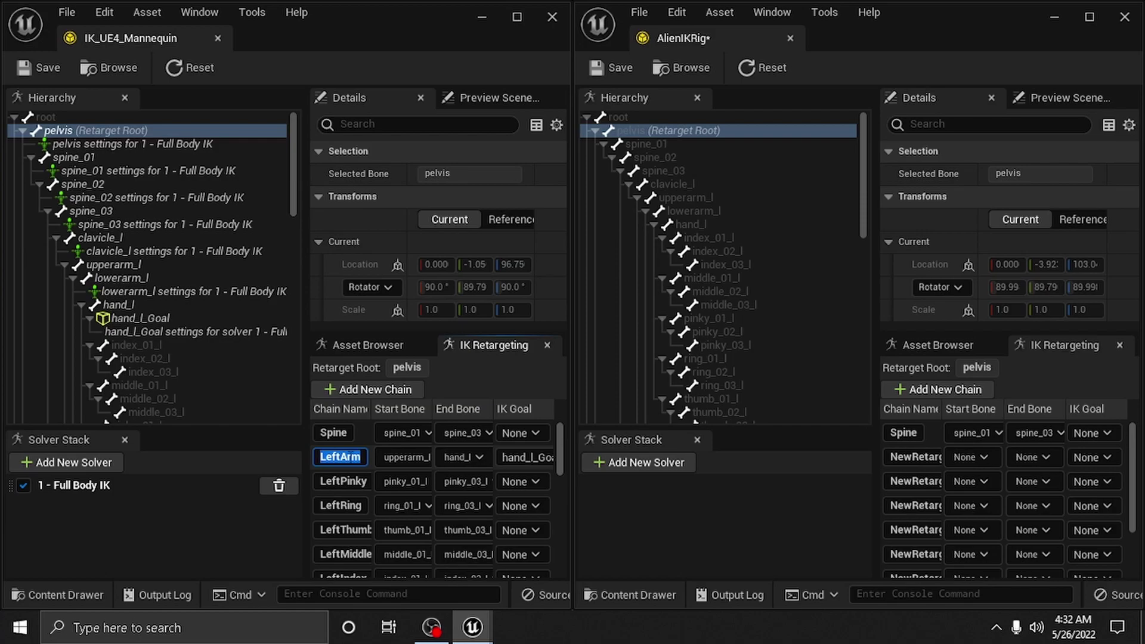
pyautogui.rightClick(349, 458)
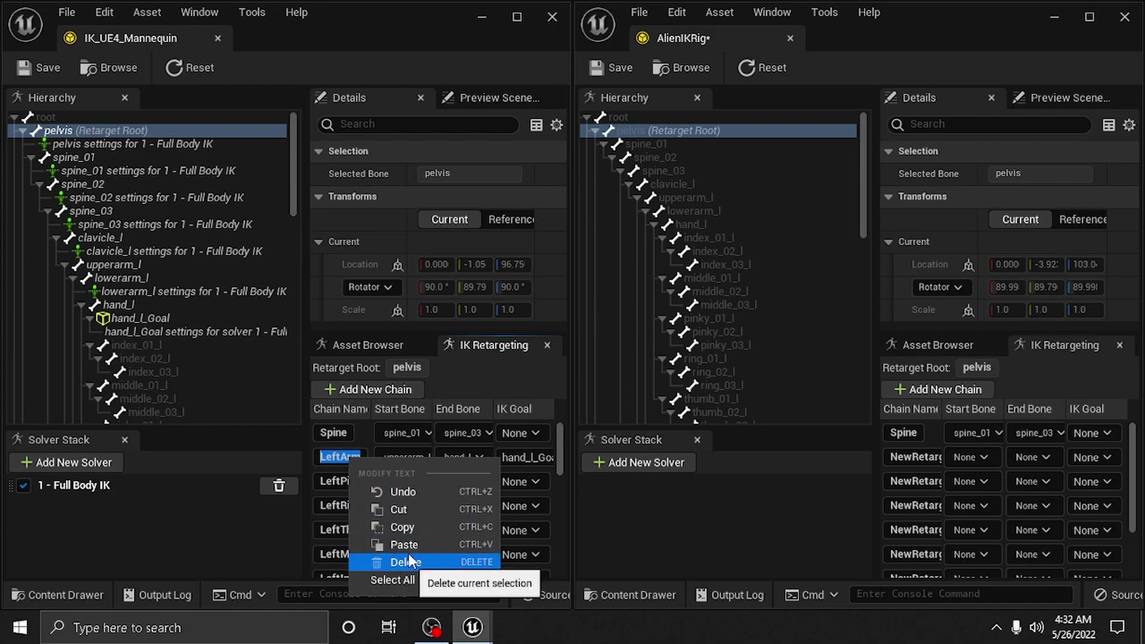
pyautogui.click(405, 527)
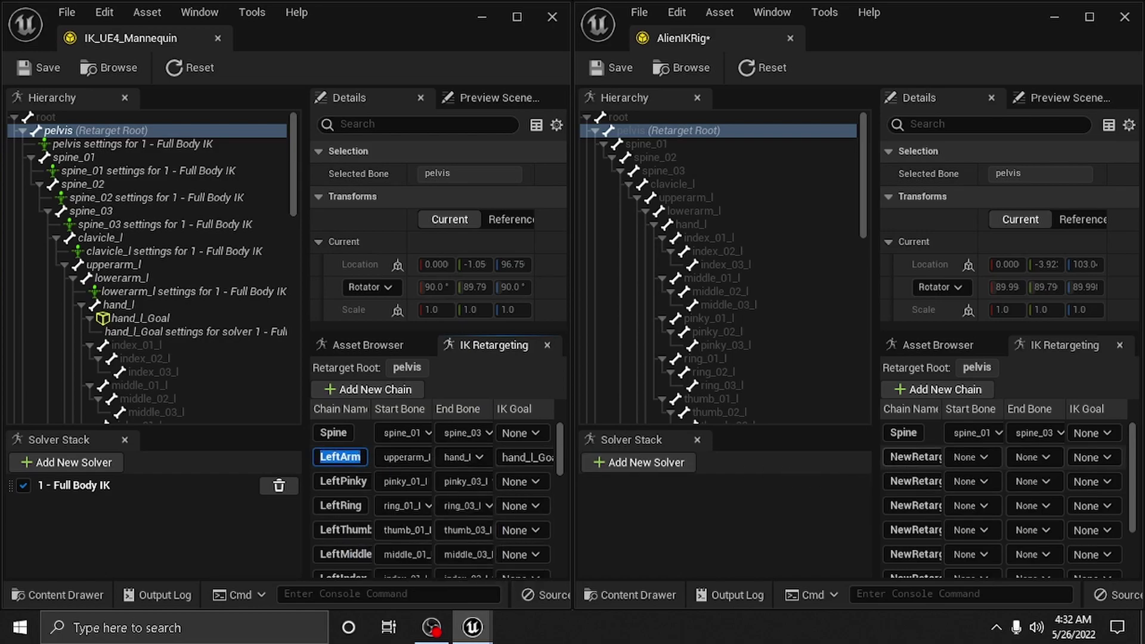
pyautogui.moveTo(890, 458); pyautogui.dragTo(971, 458)
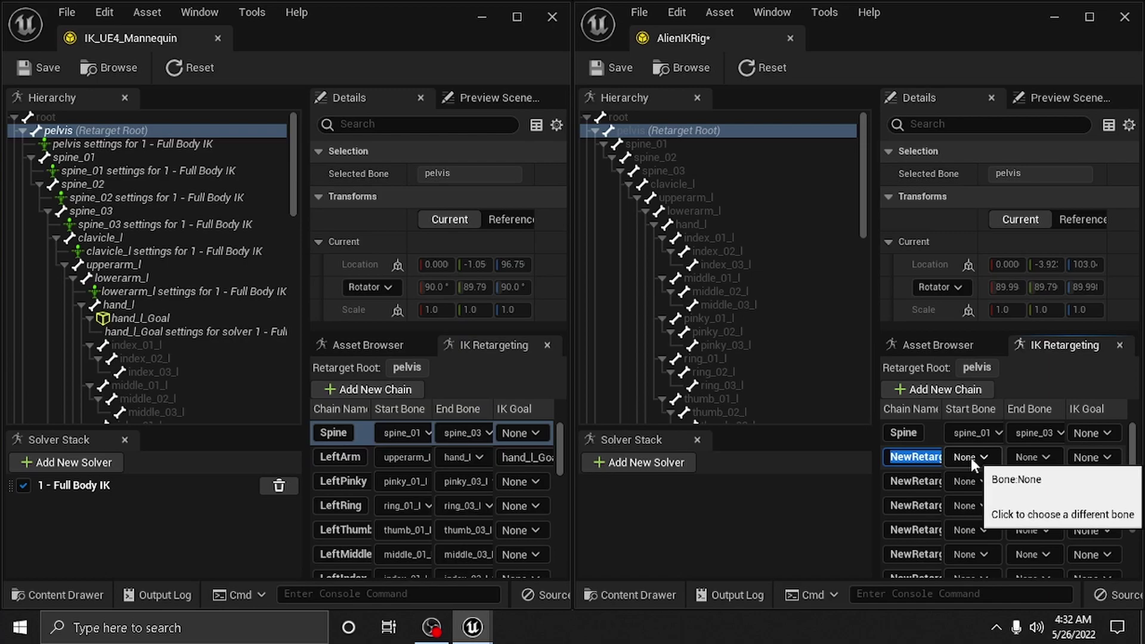
pyautogui.press('BackSpace')
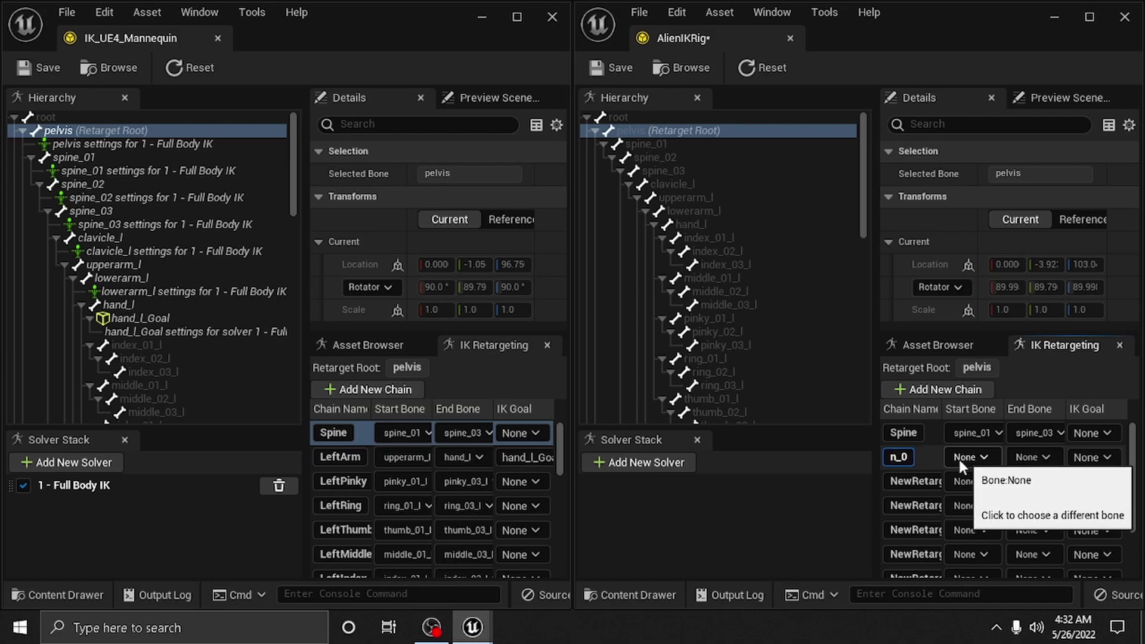
pyautogui.doubleClick(907, 456)
pyautogui.press('BackSpace')
pyautogui.hotkey('ctrl', 'v')
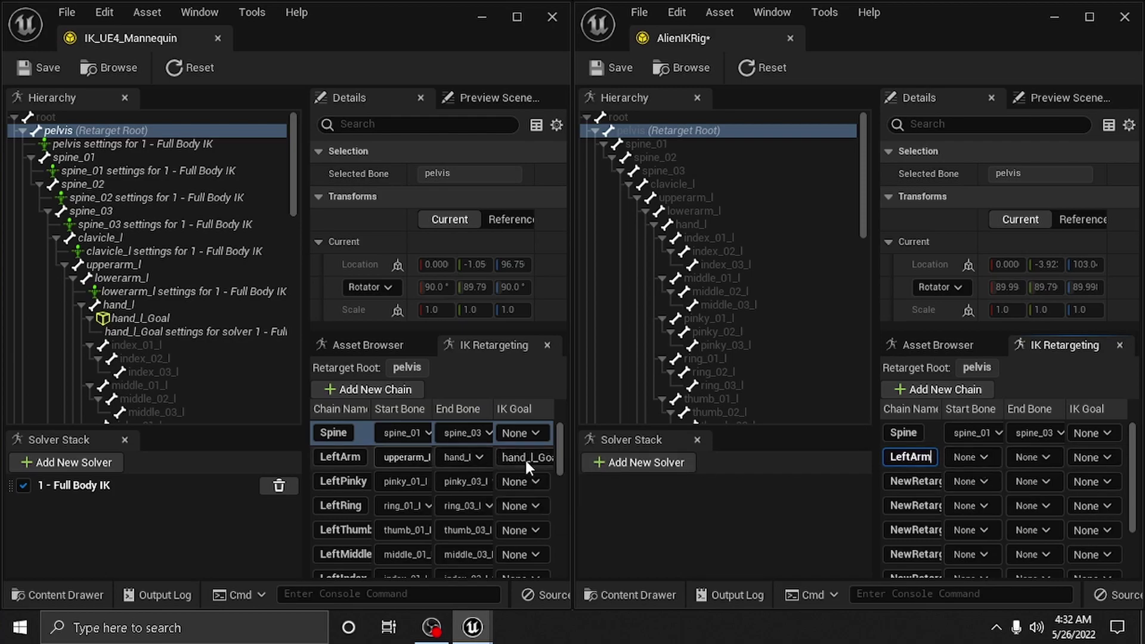
# Set the LeftArm chain's start bone to upperarm_l and its end bone to hand_l in AlienIKRig.
pyautogui.click(983, 459)
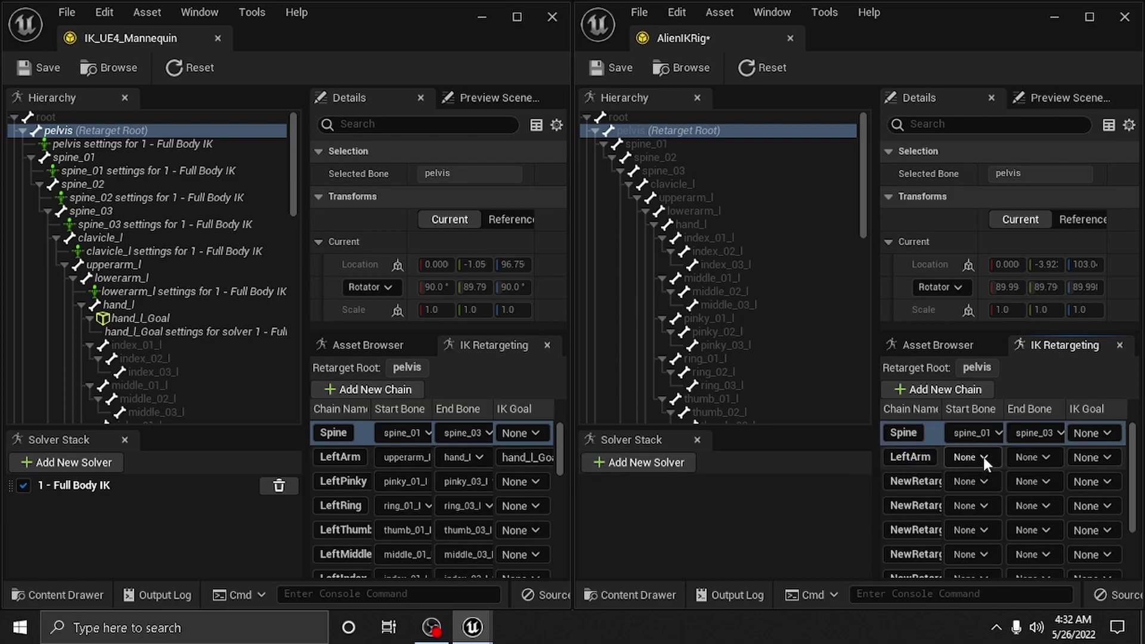
pyautogui.click(982, 457)
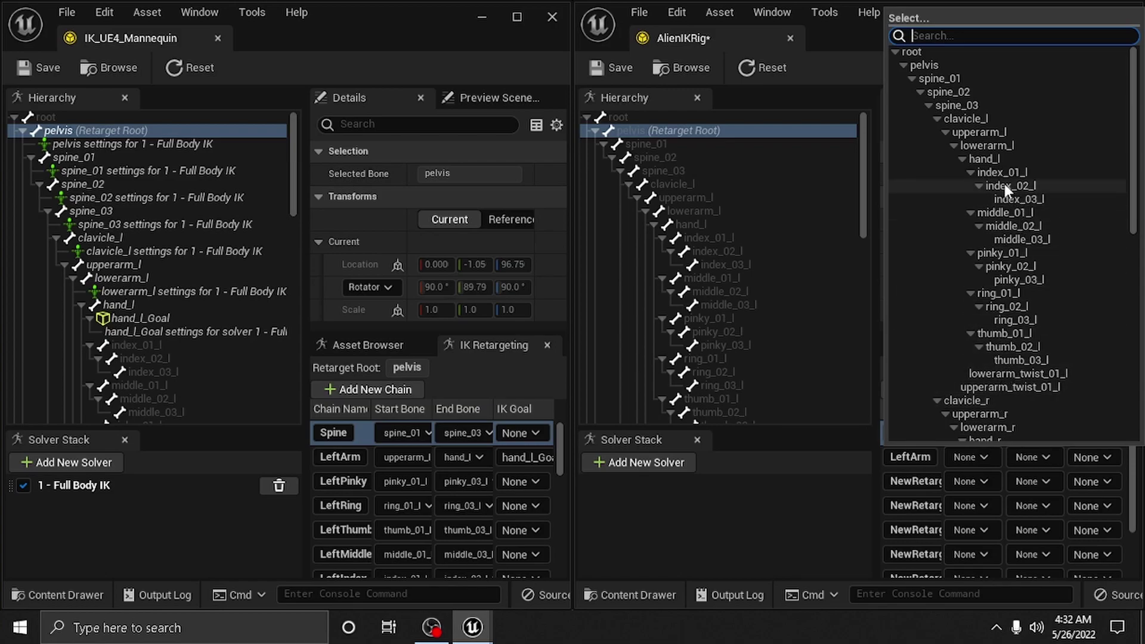
pyautogui.click(979, 133)
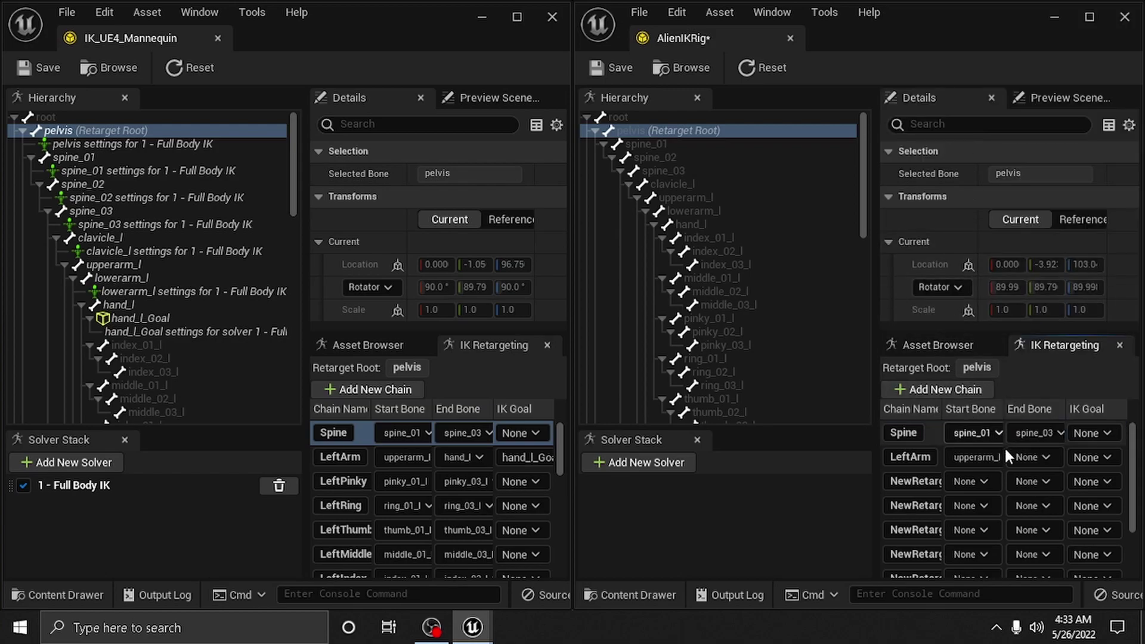
pyautogui.click(1039, 460)
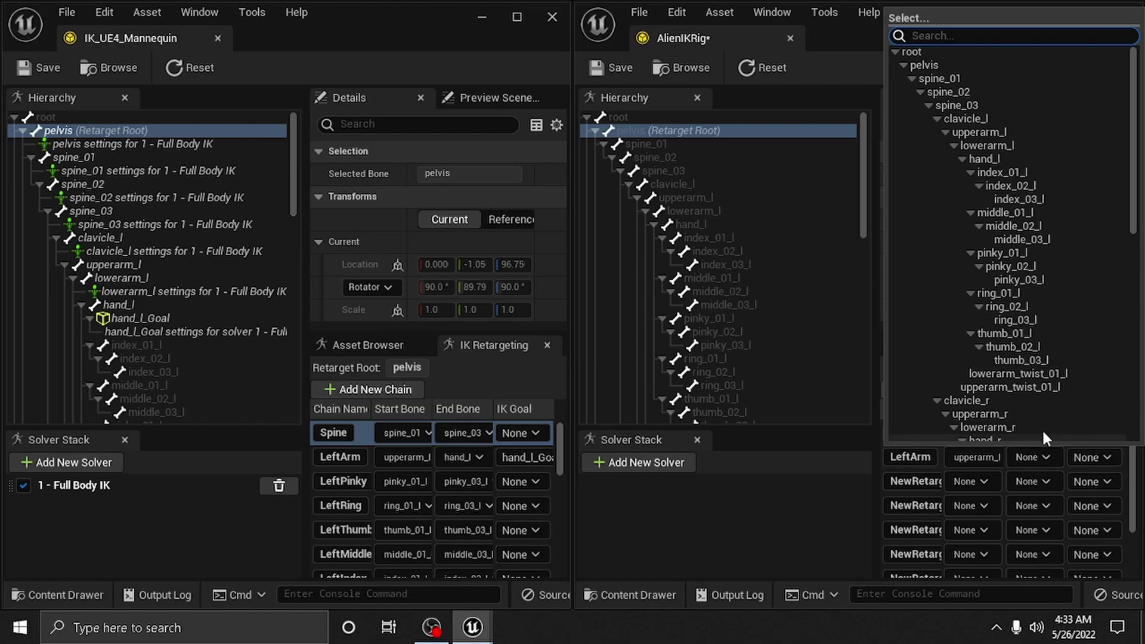
pyautogui.click(1001, 163)
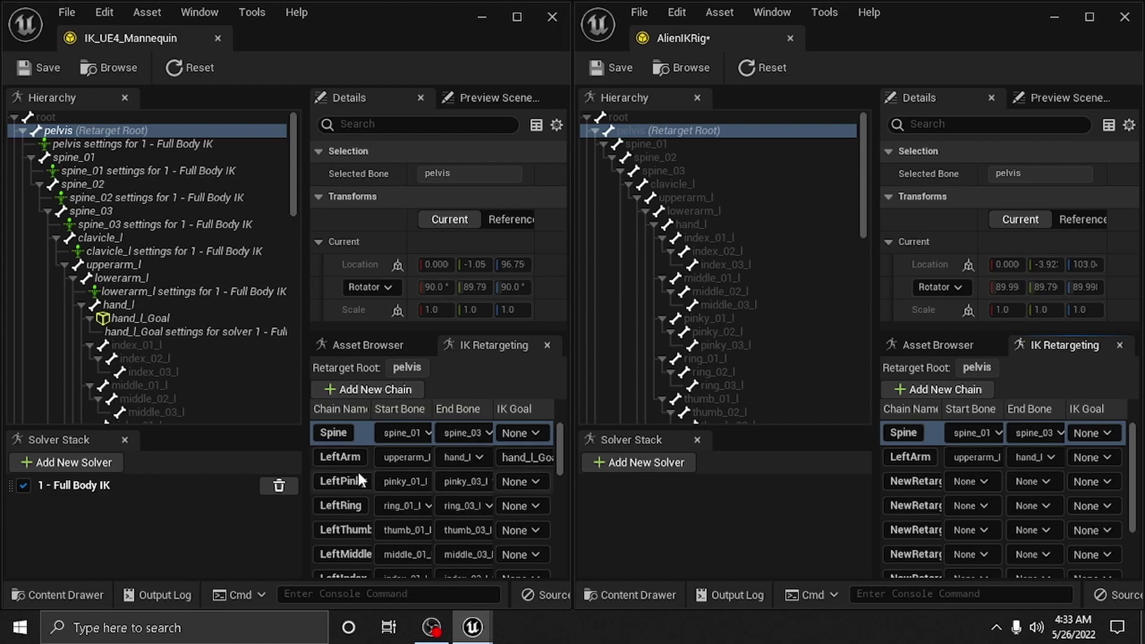
# Copy the name LeftPinky from the mannequin's third chain and give it to the third retarget chain in AlienIKRig.
pyautogui.doubleClick(343, 481)
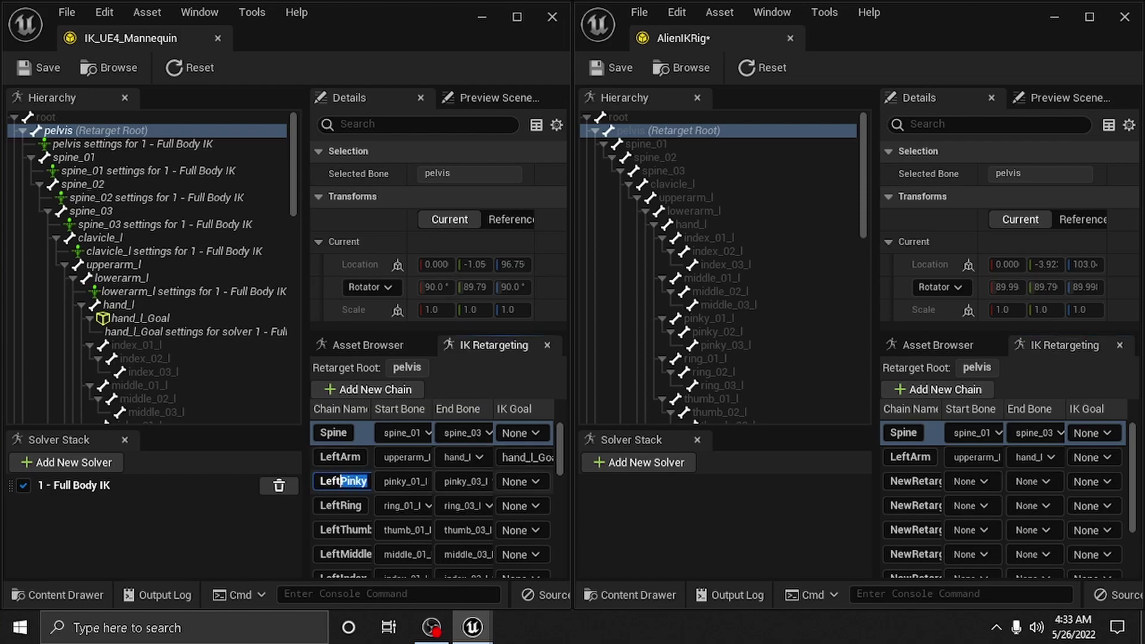
pyautogui.rightClick(343, 480)
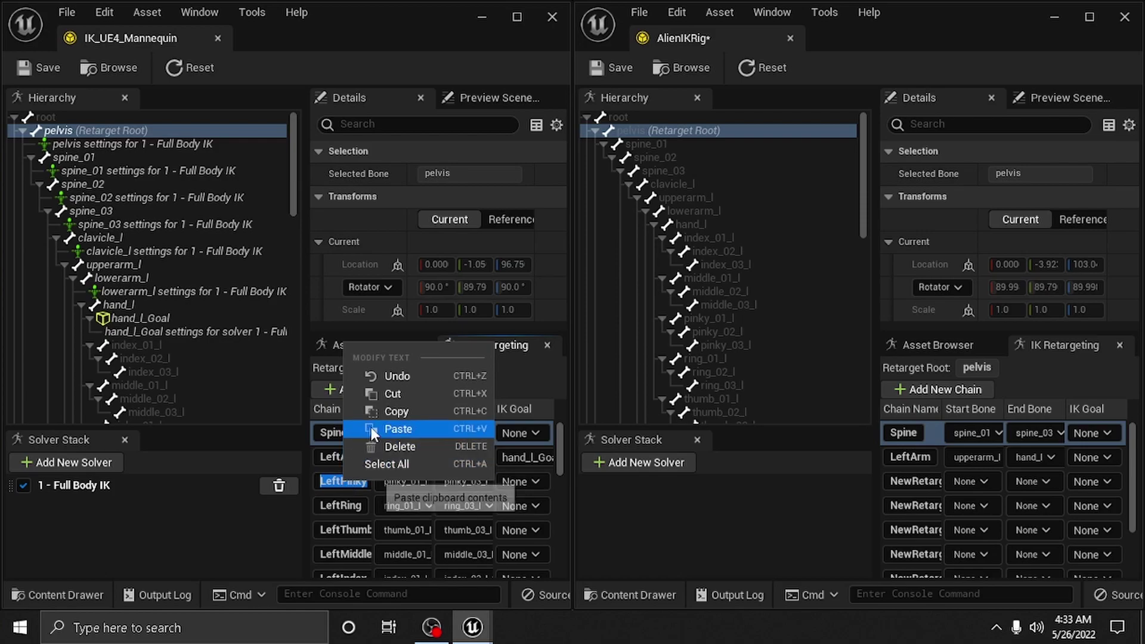
pyautogui.click(431, 410)
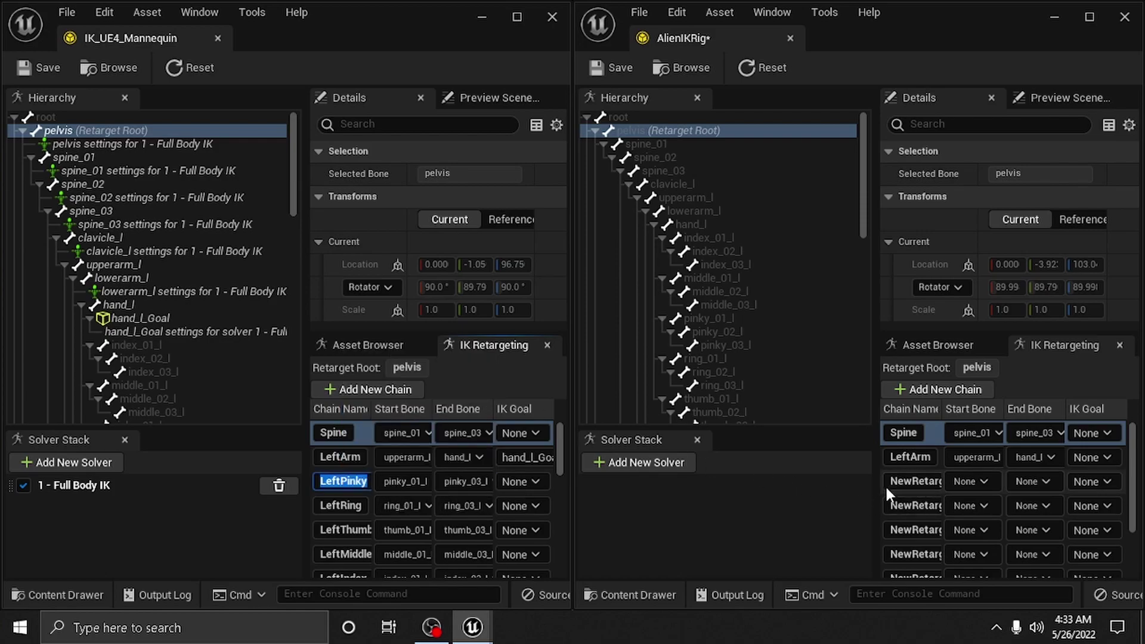
pyautogui.doubleClick(915, 480)
pyautogui.write('1')
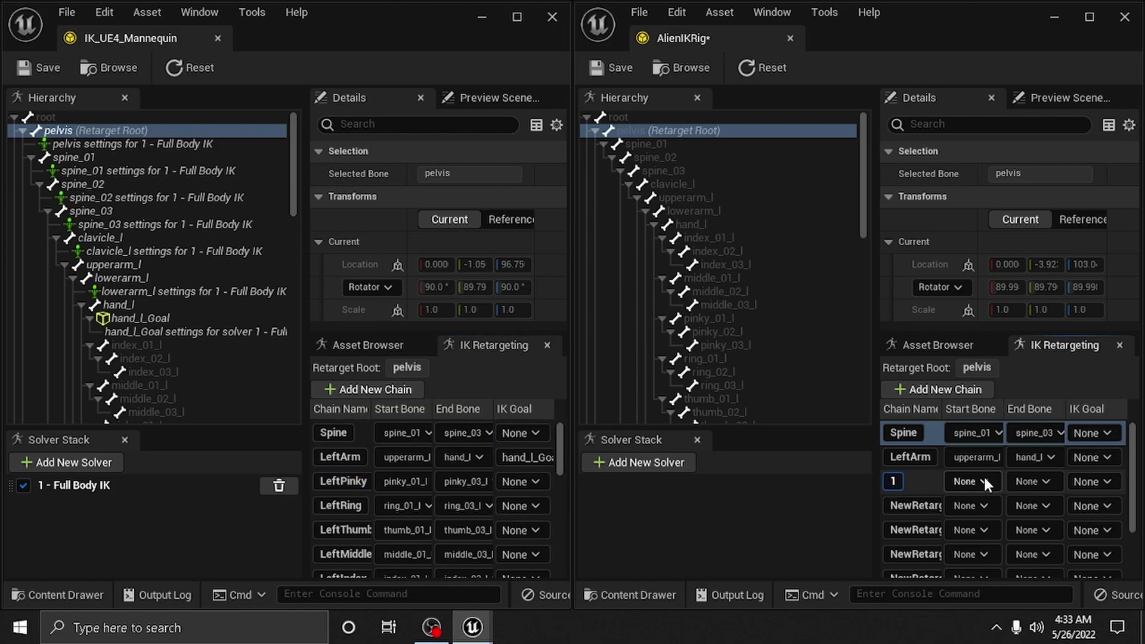
pyautogui.press('BackSpace')
pyautogui.write('LeftPinky')
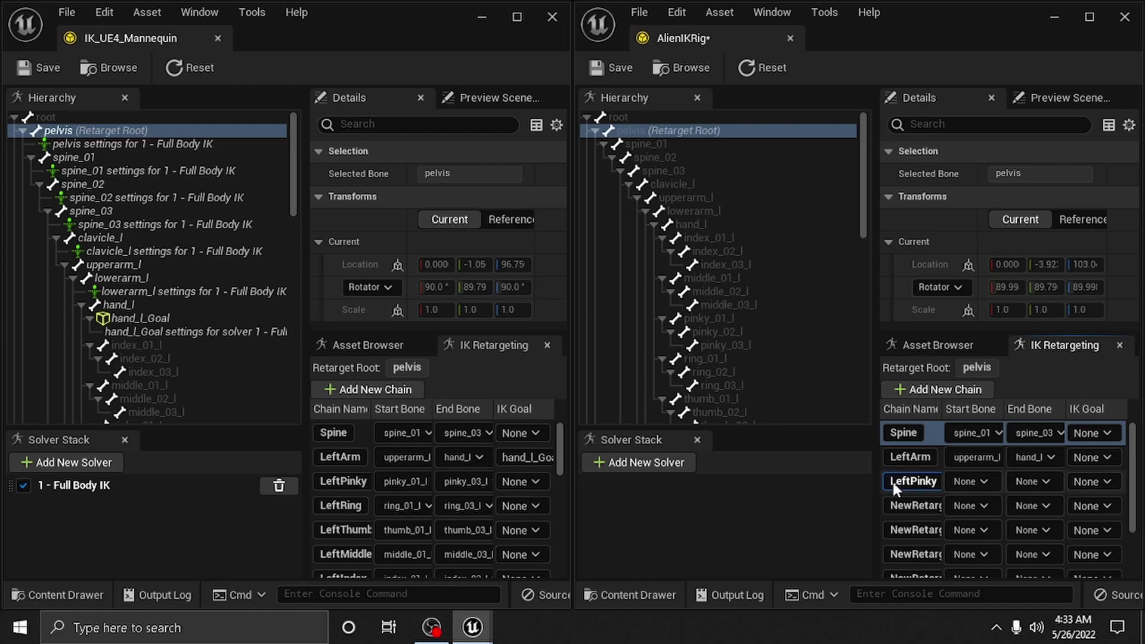
# Set the LeftPinky chain's start bone to pinky_01_l and its end bone to pinky_03_l in AlienIKRig.
pyautogui.click(971, 478)
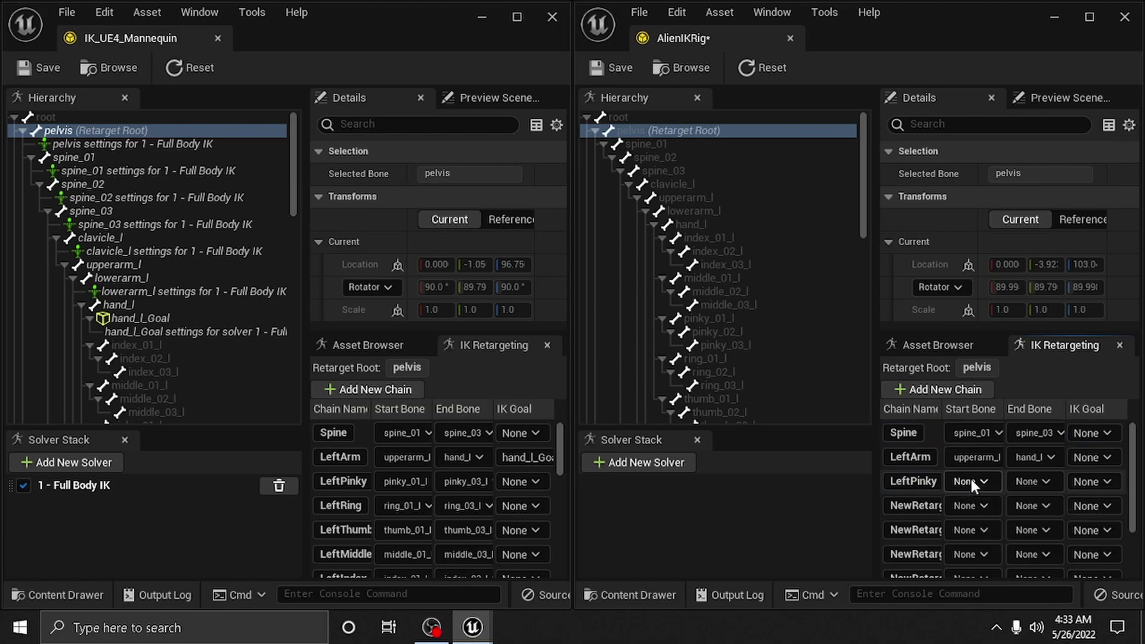
pyautogui.click(974, 479)
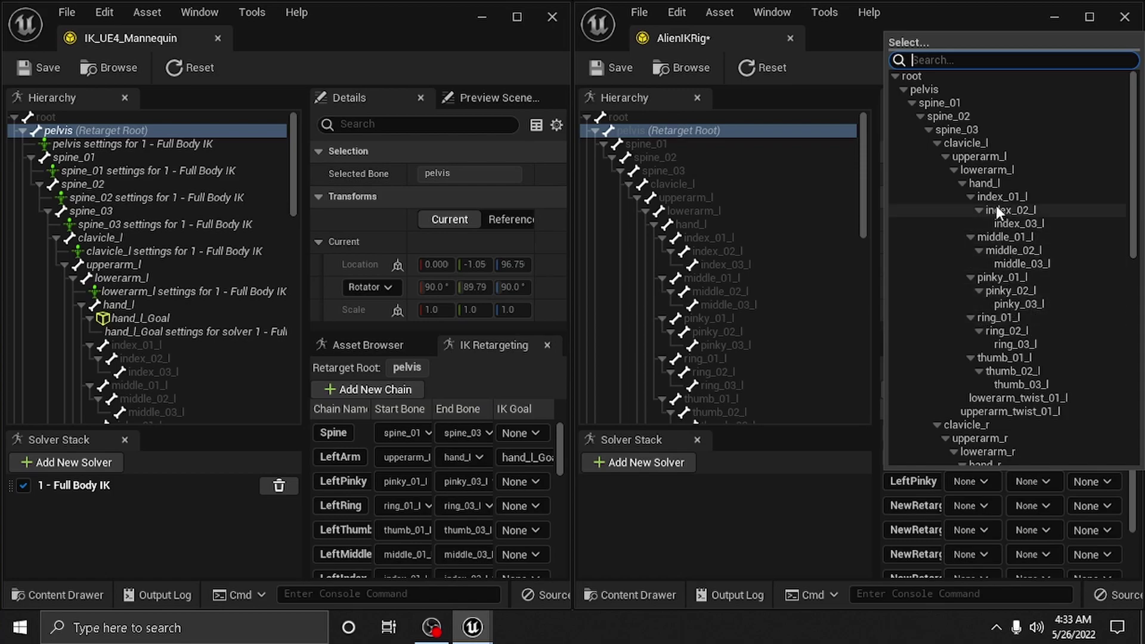
pyautogui.click(1016, 275)
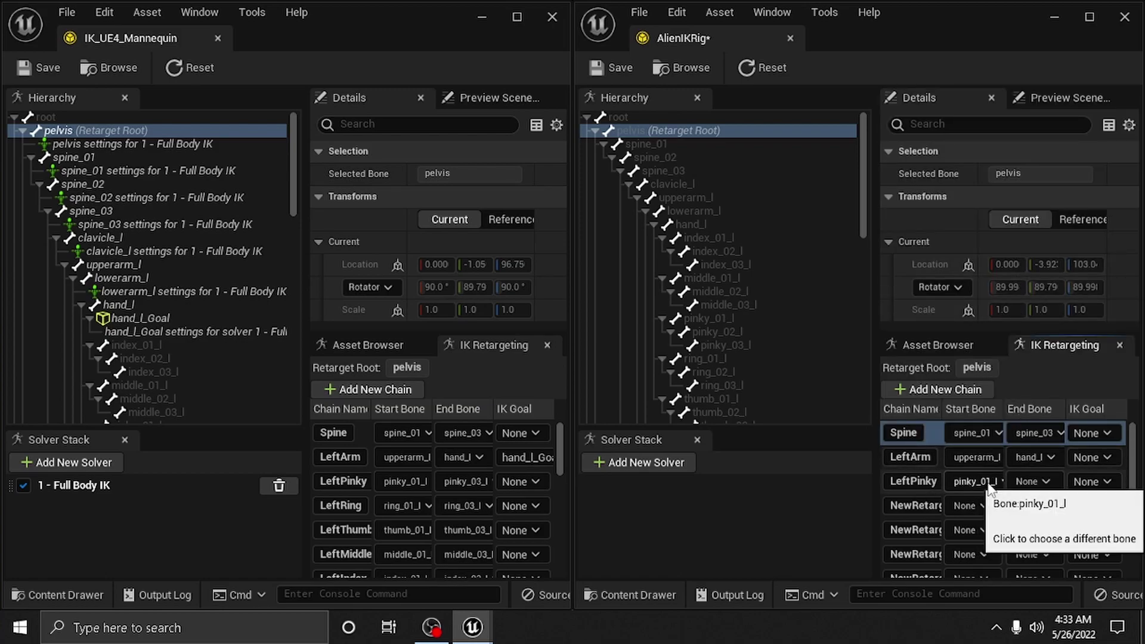
pyautogui.click(1043, 481)
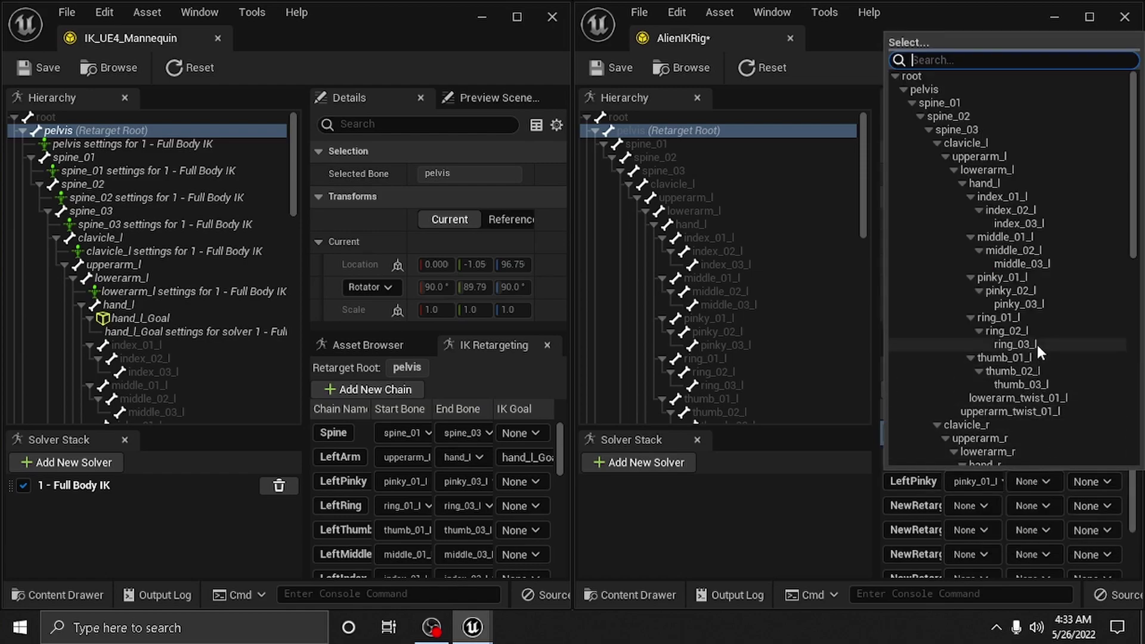
pyautogui.click(1026, 303)
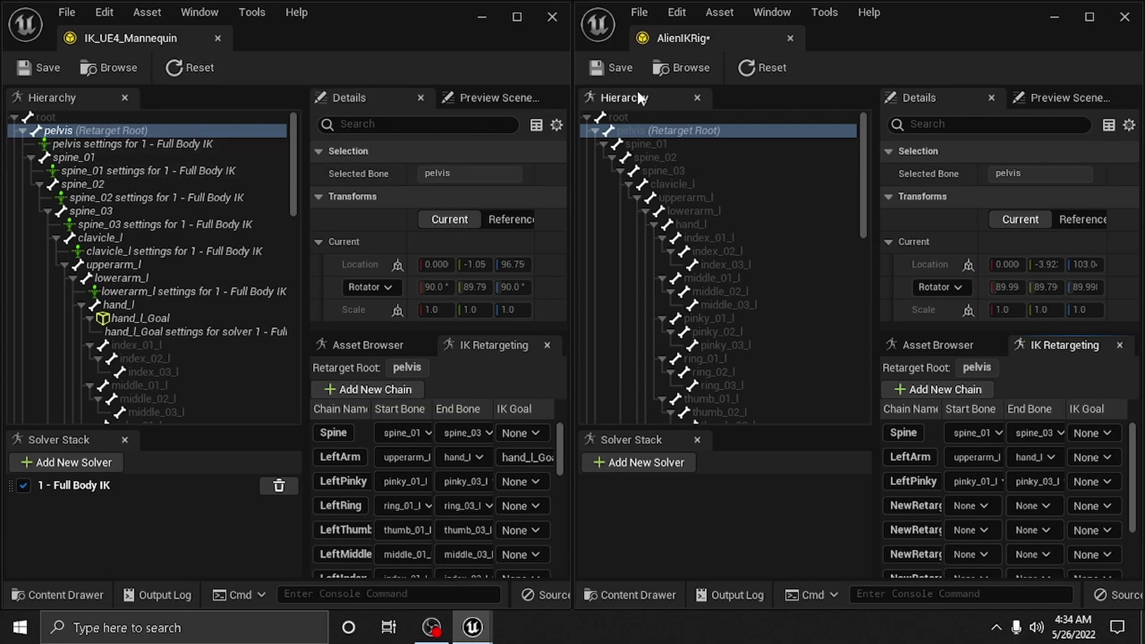
pyautogui.click(692, 66)
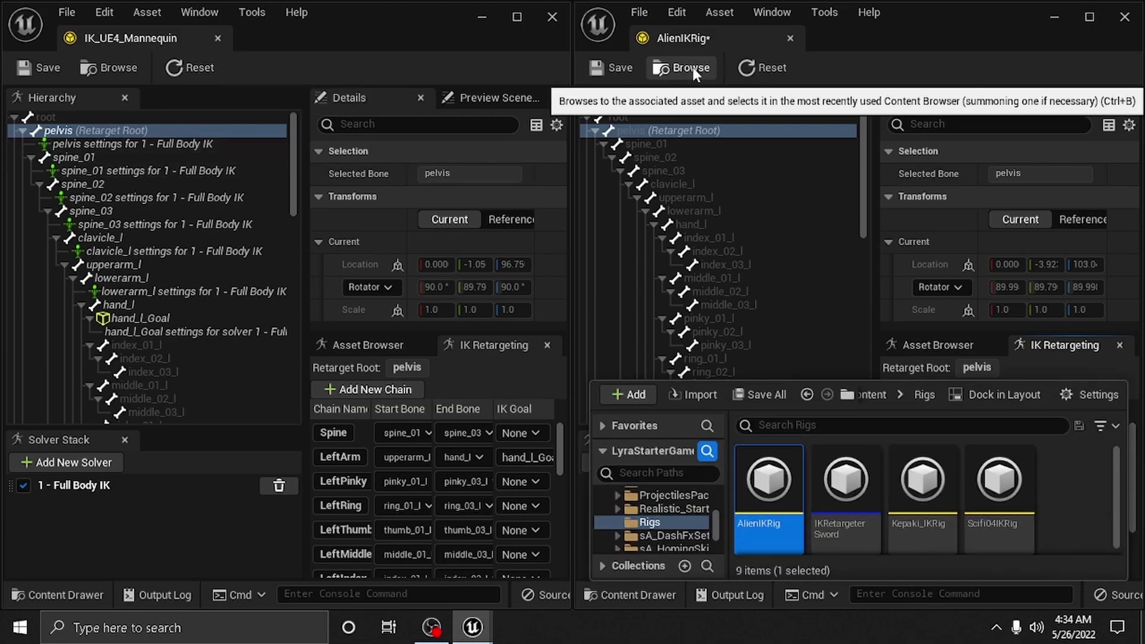
pyautogui.click(692, 66)
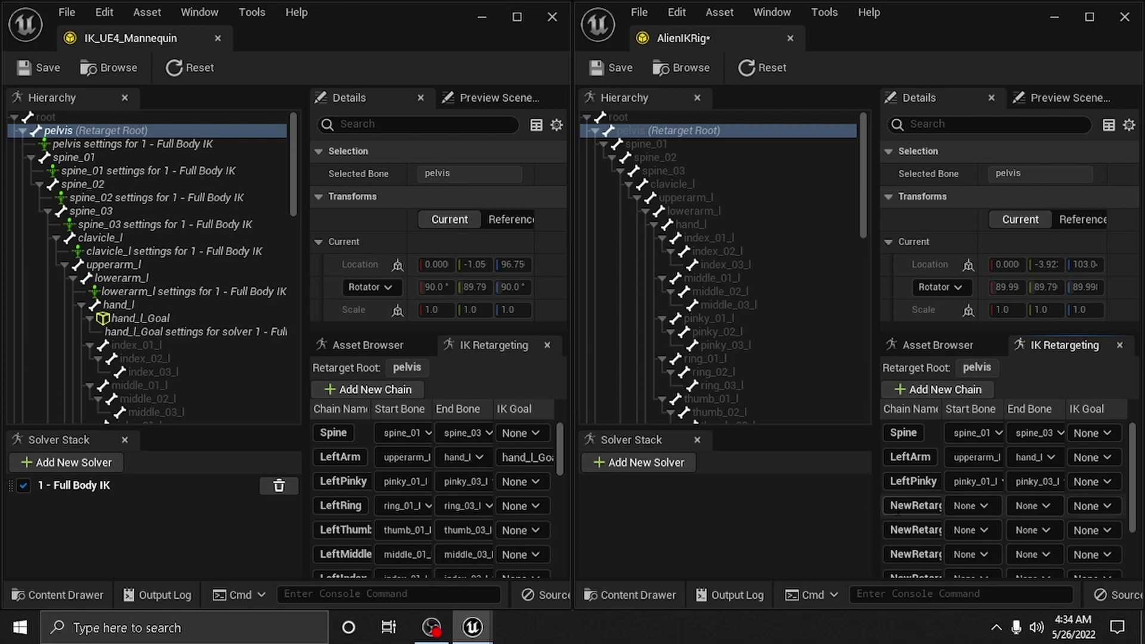
pyautogui.click(562, 441)
pyautogui.moveTo(564, 441)
pyautogui.mouseDown()
pyautogui.moveTo(599, 557)
pyautogui.moveTo(585, 441)
pyautogui.mouseUp()
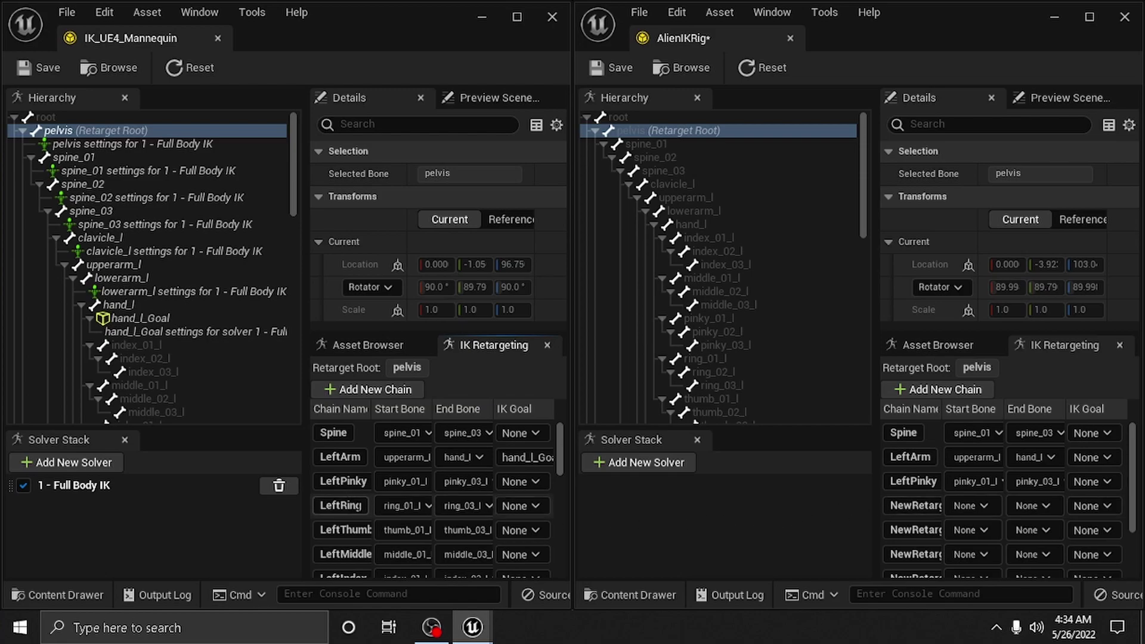
# Copy the name LeftRing from the mannequin's fourth chain and give it to the fourth retarget chain in AlienIKRig.
pyautogui.doubleClick(337, 506)
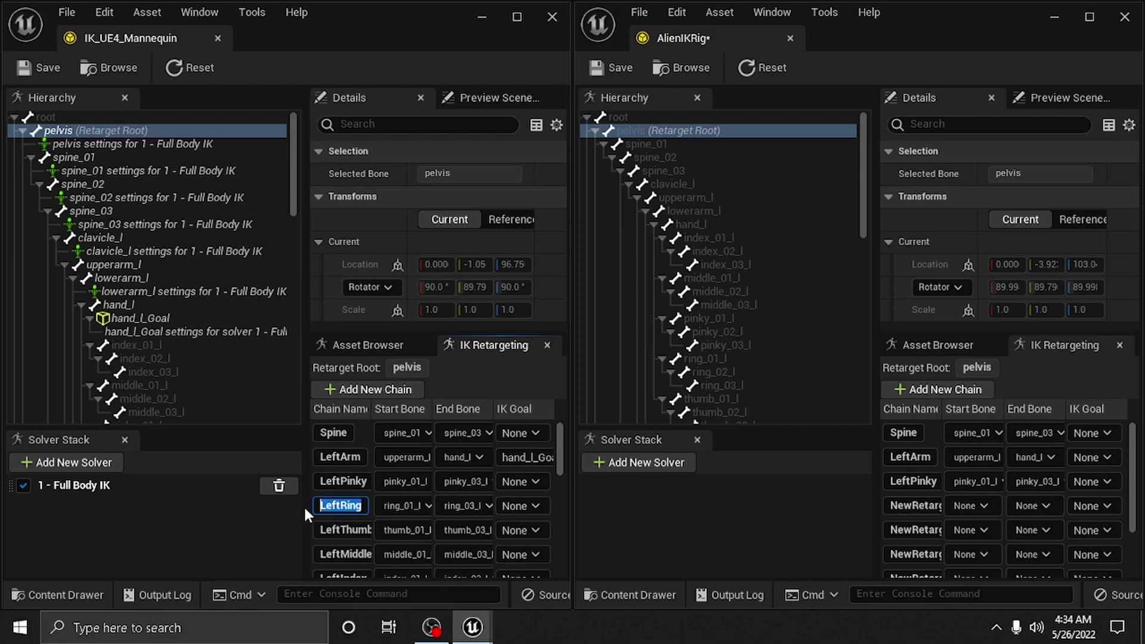
pyautogui.rightClick(337, 505)
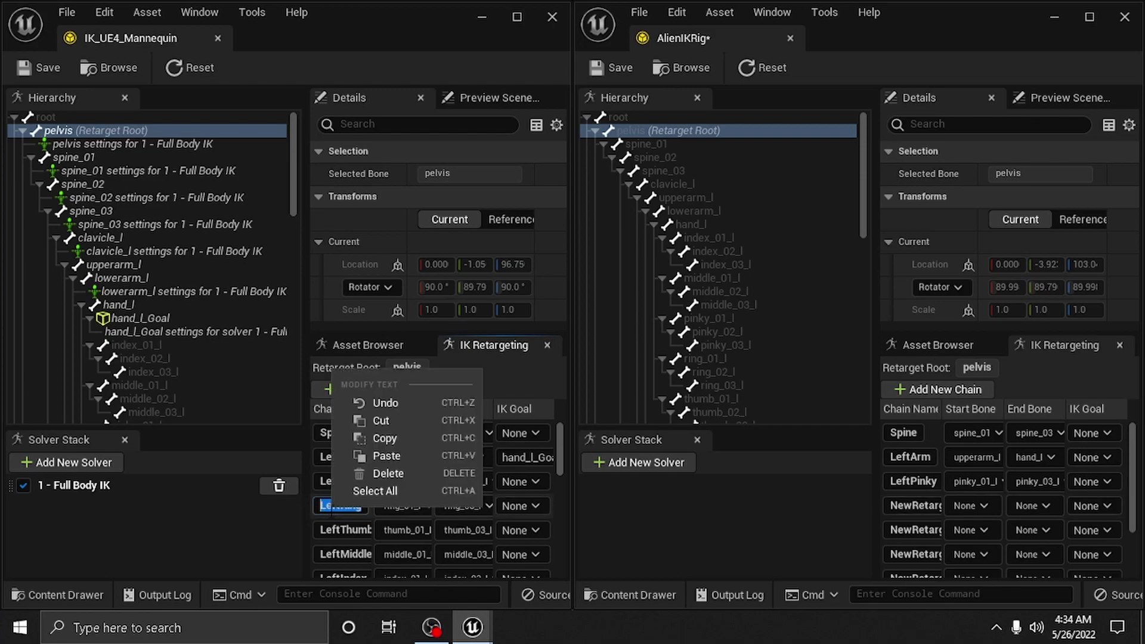
pyautogui.click(385, 440)
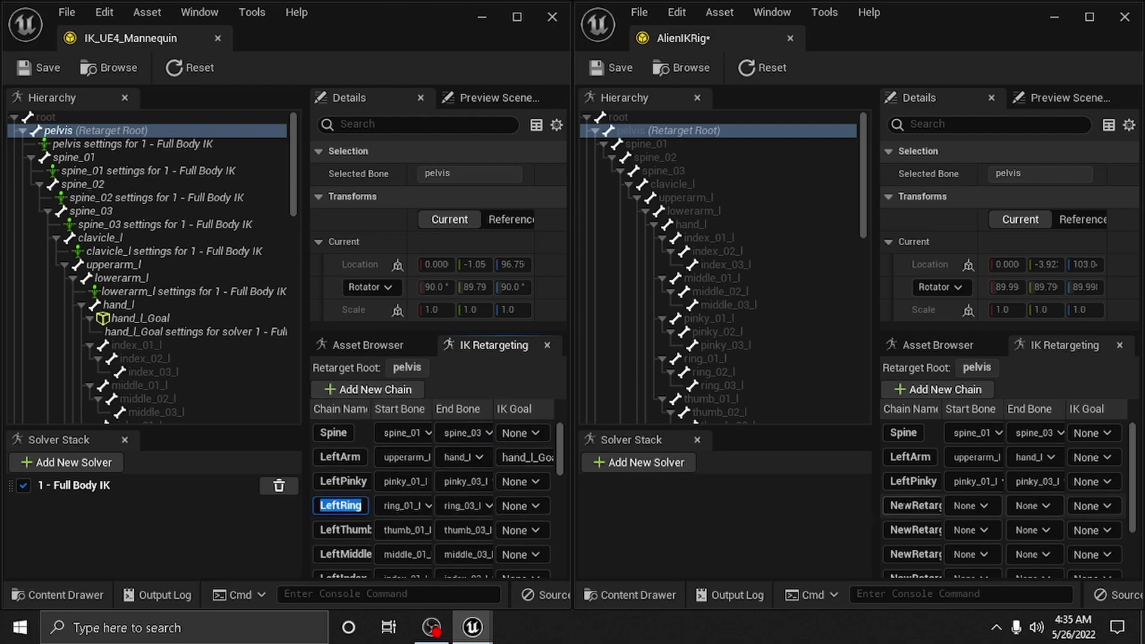
pyautogui.doubleClick(915, 506)
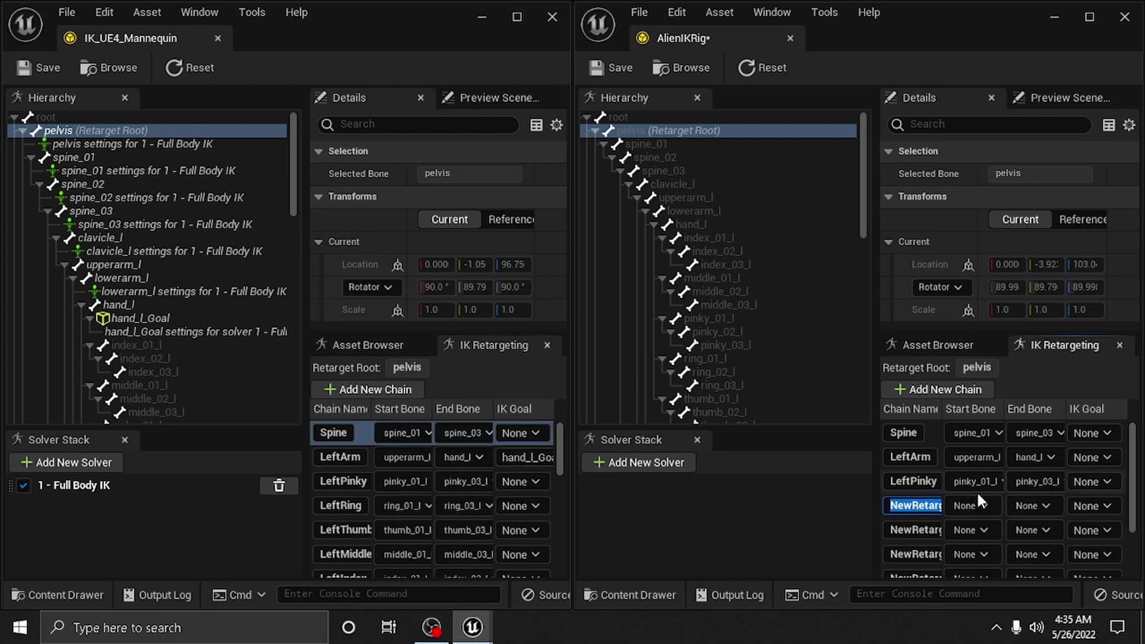
pyautogui.press('BackSpace')
pyautogui.hotkey('shift', 'End')
pyautogui.rightClick(890, 506)
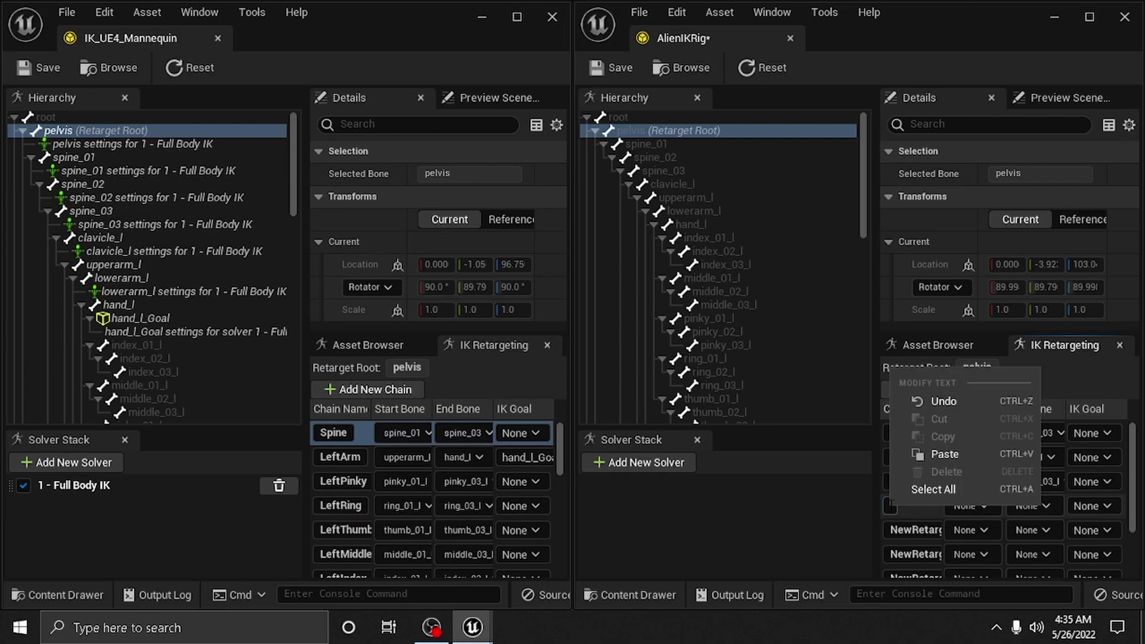
pyautogui.click(945, 460)
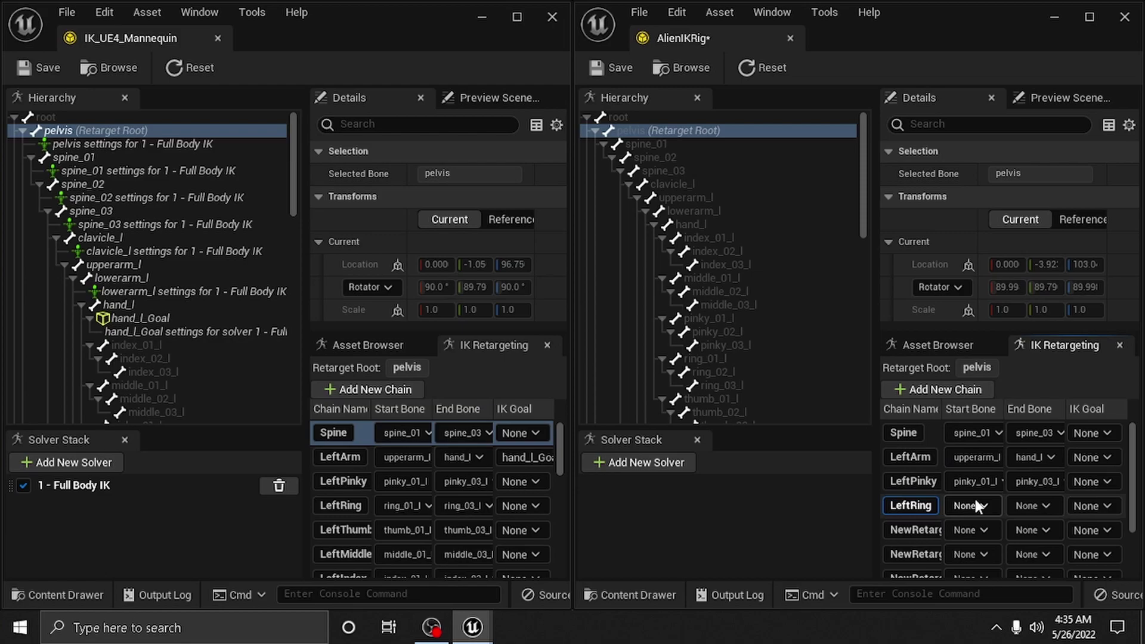
pyautogui.press('Return')
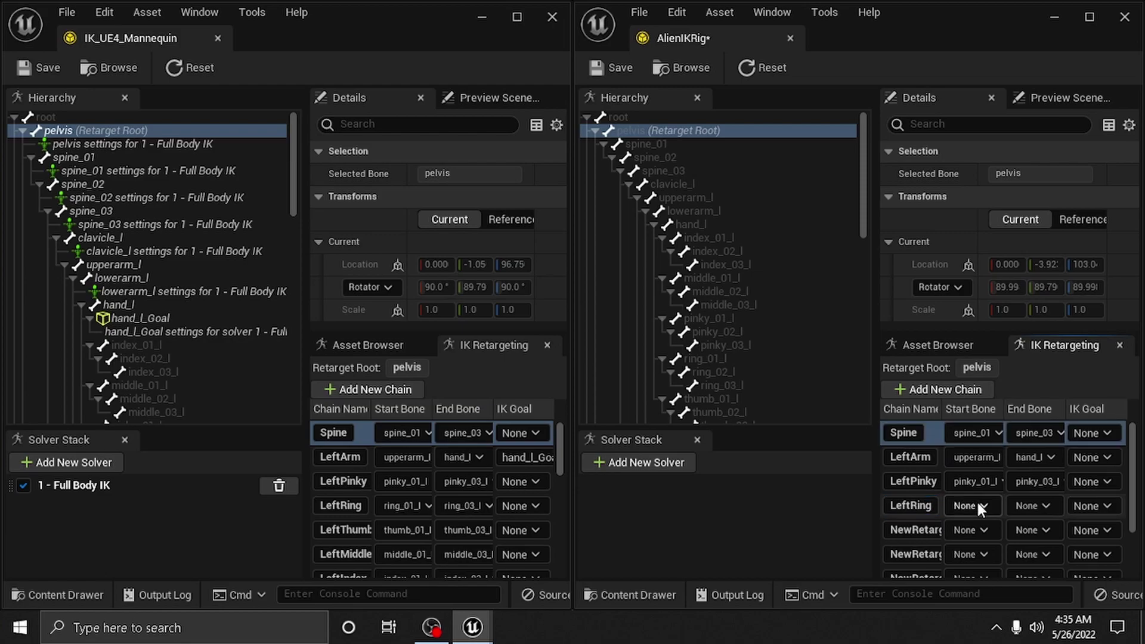
# Set the LeftRing chain's start bone to ring_01_l and its end bone to ring_03_l in AlienIKRig.
pyautogui.click(978, 505)
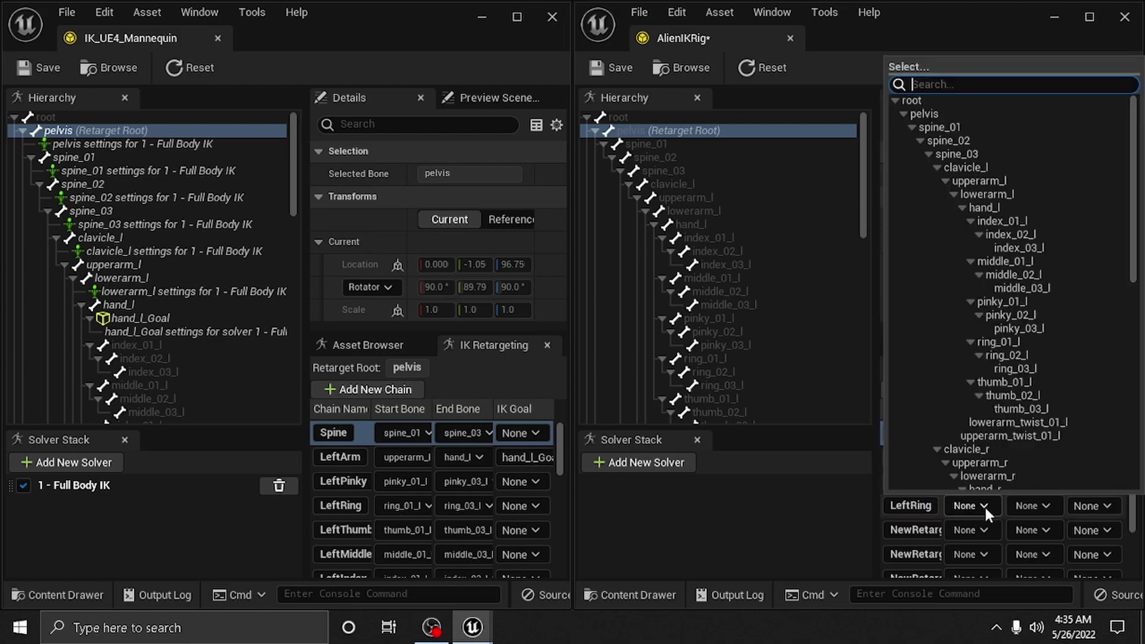
pyautogui.click(1004, 344)
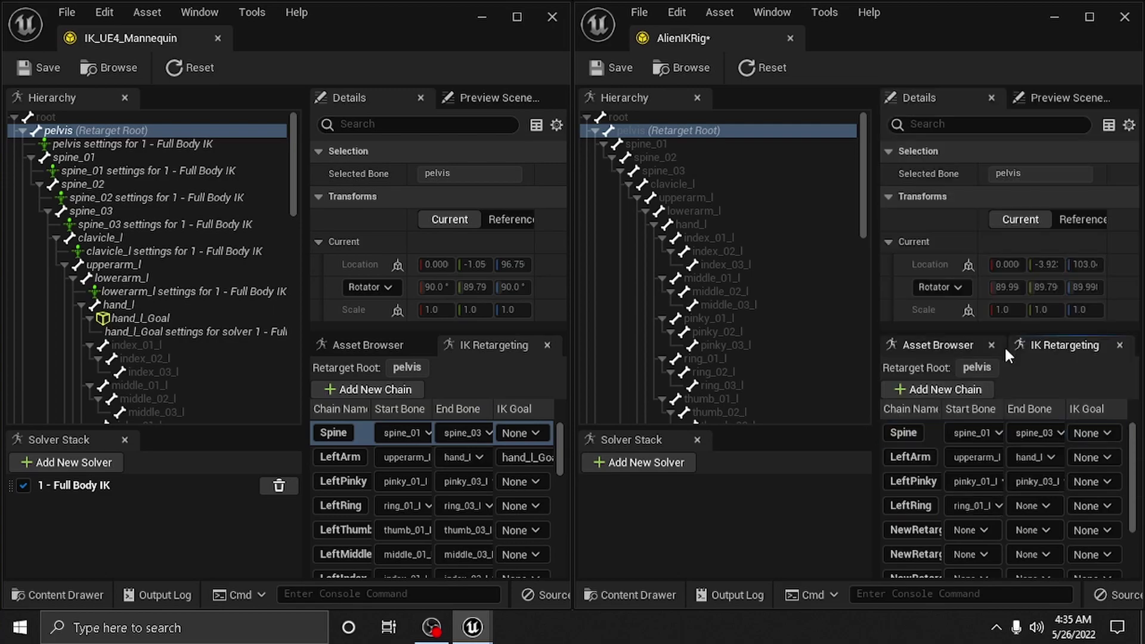
pyautogui.click(1020, 507)
pyautogui.click(1025, 368)
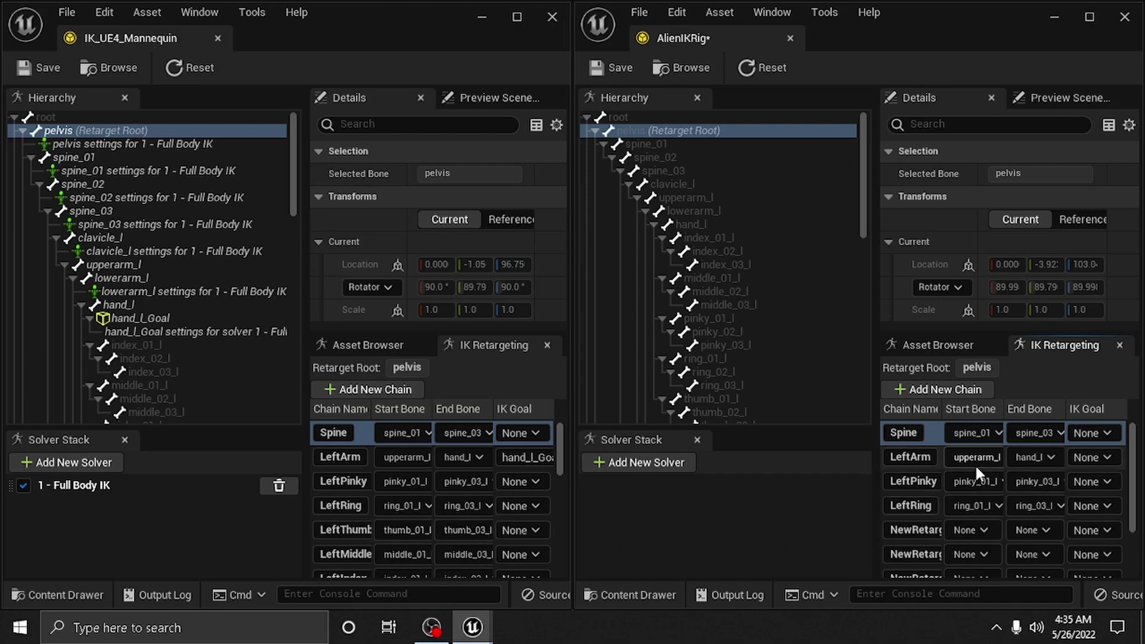
pyautogui.scroll(-3, 974, 524)
pyautogui.scroll(3, 975, 524)
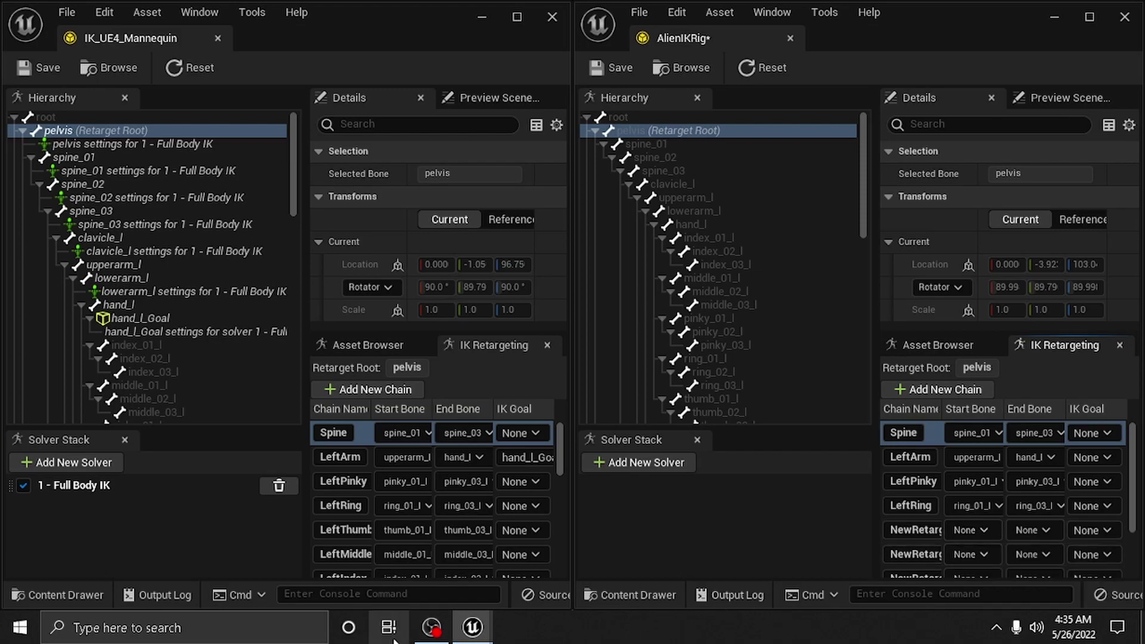
pyautogui.moveTo(434, 633)
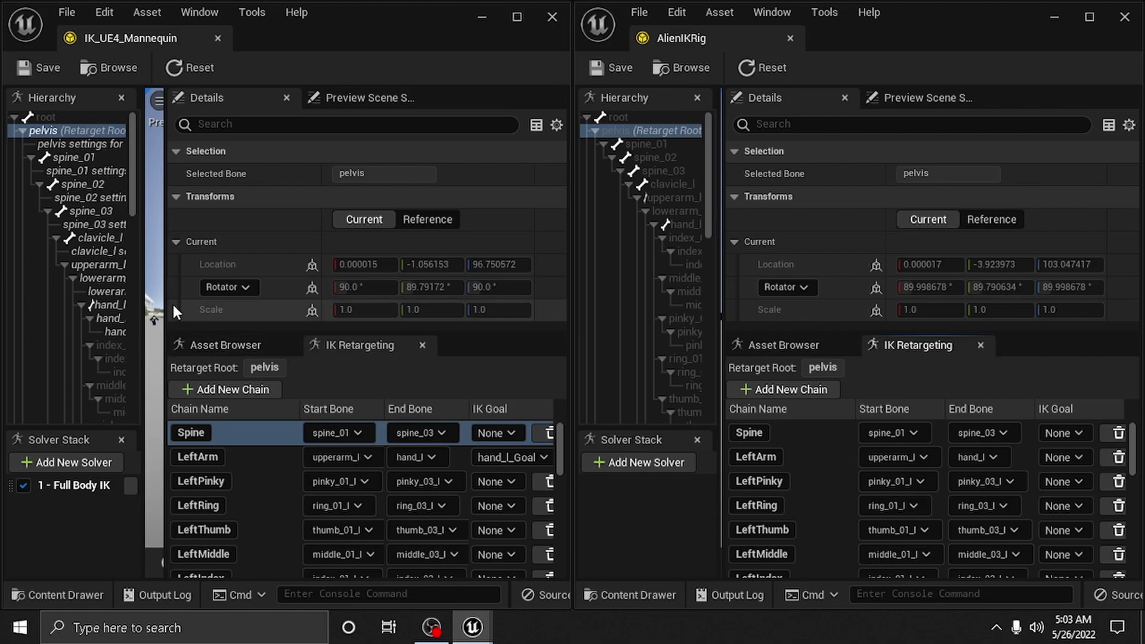
# Enlarge the preview viewports of IK_UE4_Mannequin and AlienIKRig and take a closer look at the mannequin's spine bones.
pyautogui.moveTo(166, 299); pyautogui.dragTo(414, 322)
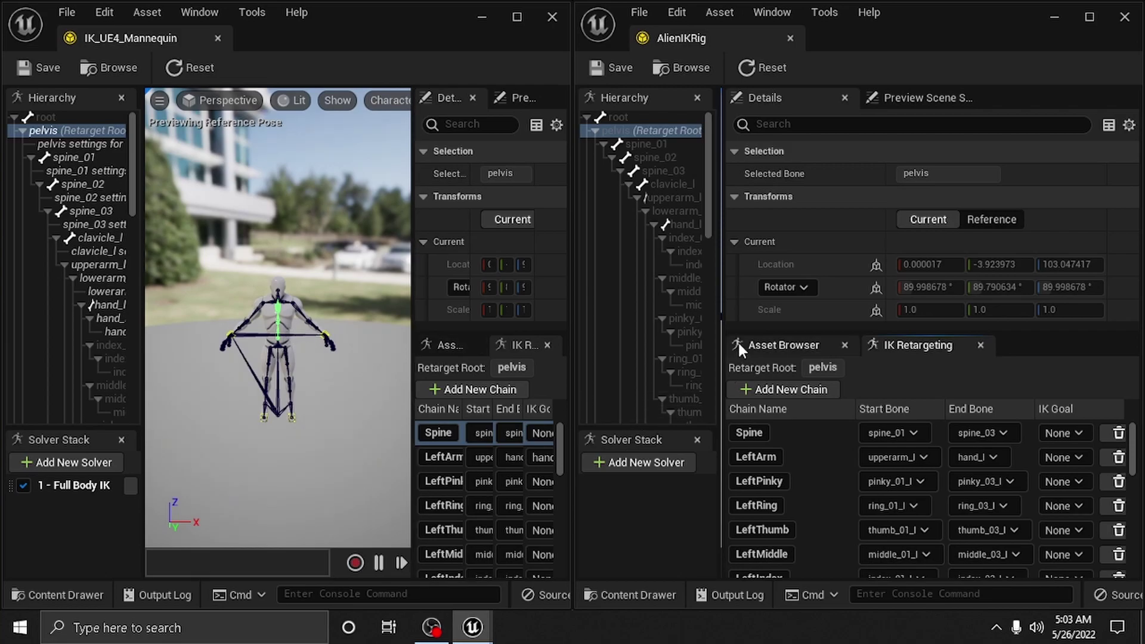
pyautogui.moveTo(724, 325); pyautogui.dragTo(930, 327)
pyautogui.scroll(2, 867, 356)
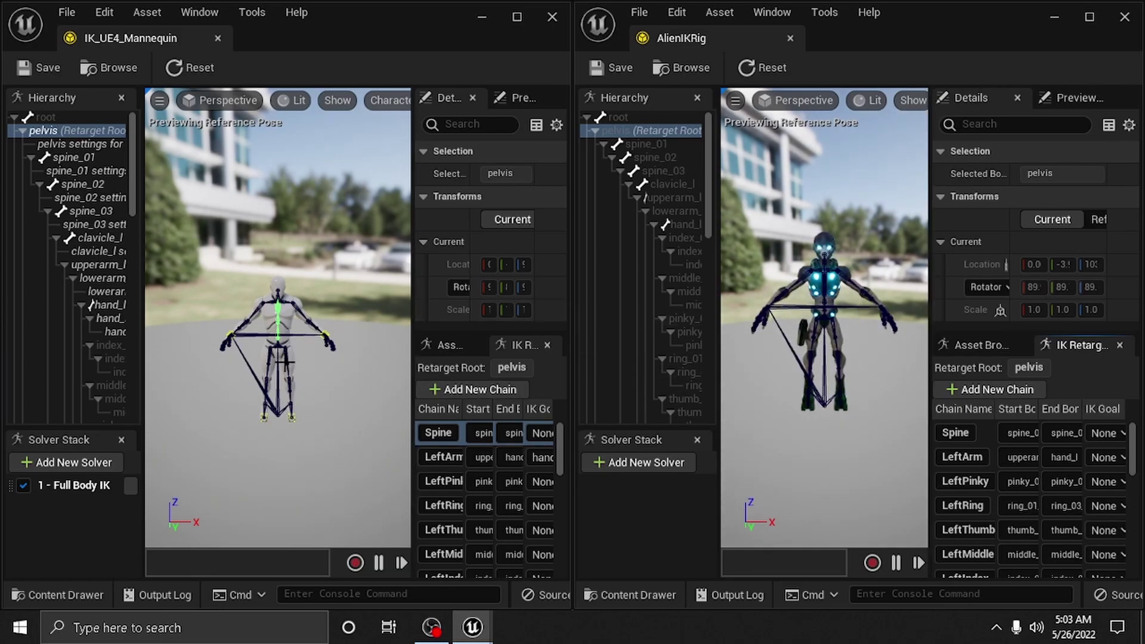
pyautogui.scroll(5, 260, 318)
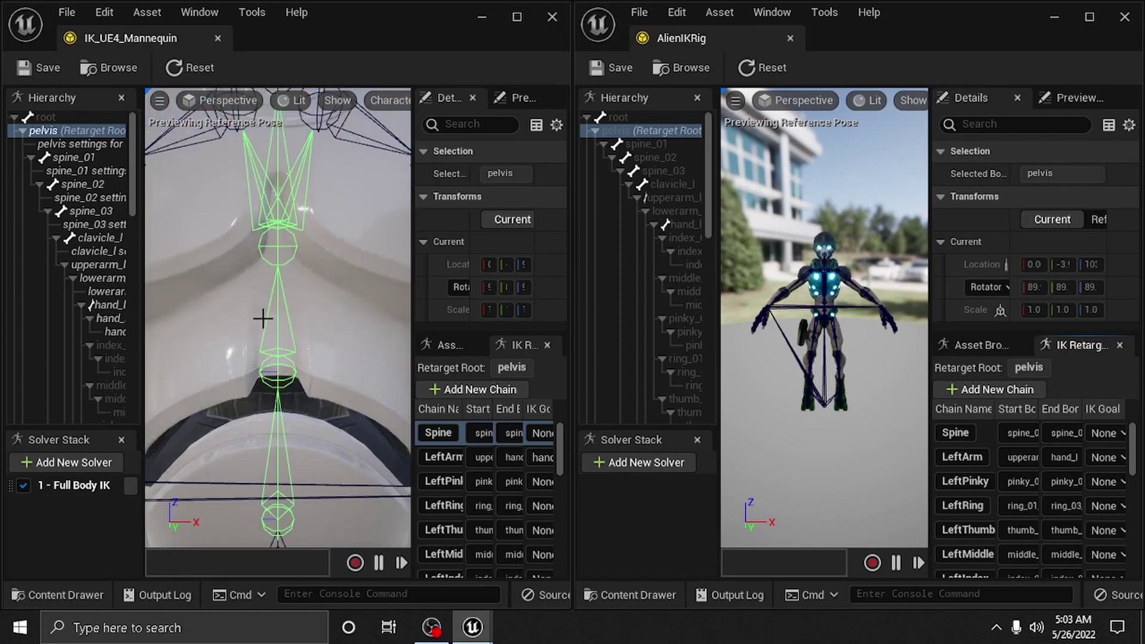
pyautogui.scroll(-4, 260, 318)
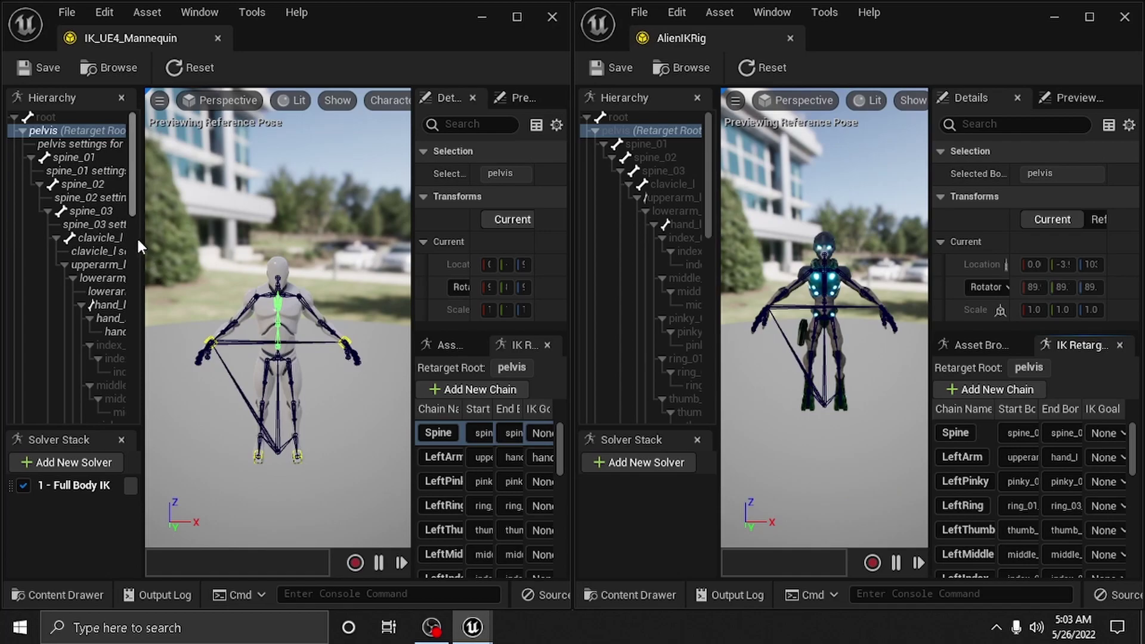
# Add a Full Body IK solver to AlienIKRig and widen the bone hierarchies of both rigs.
pyautogui.moveTo(141, 244); pyautogui.dragTo(263, 263)
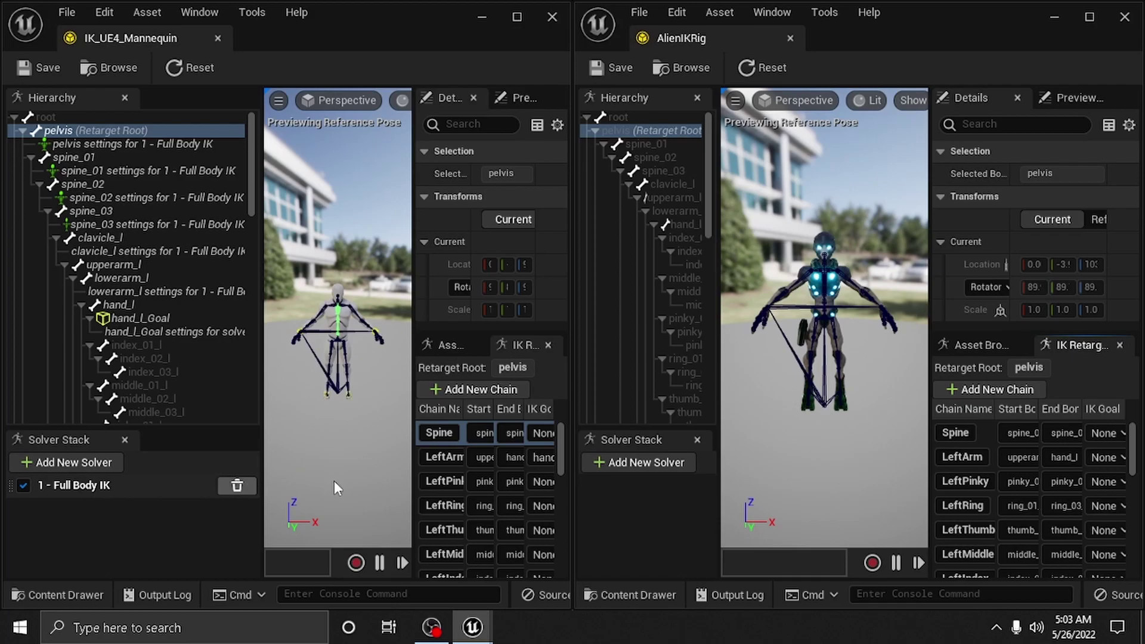
pyautogui.click(624, 464)
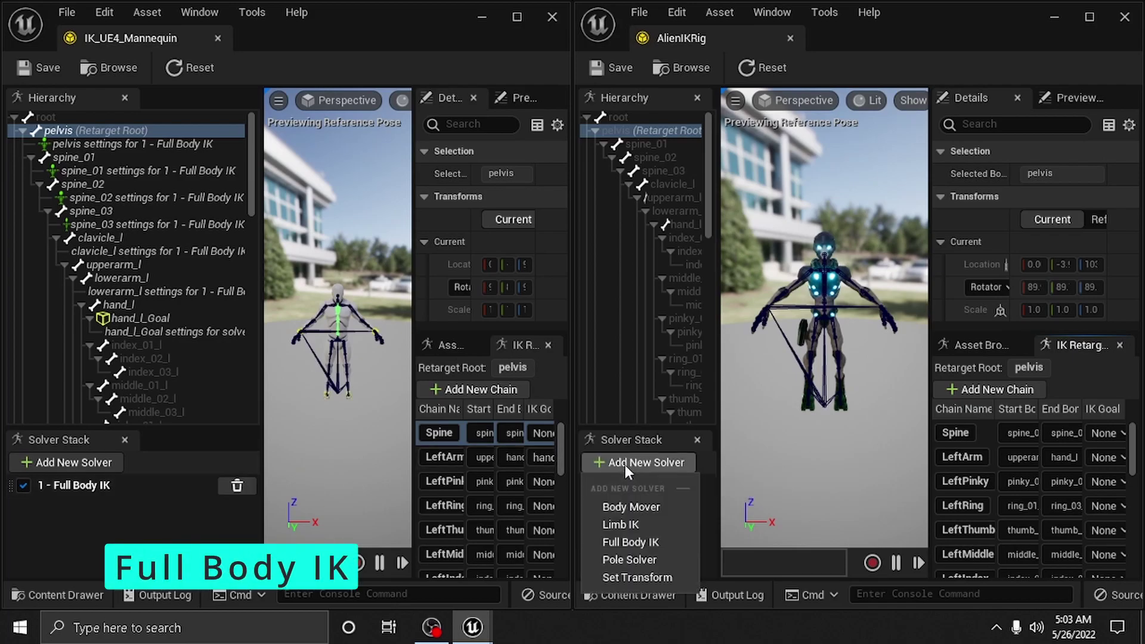
pyautogui.click(634, 539)
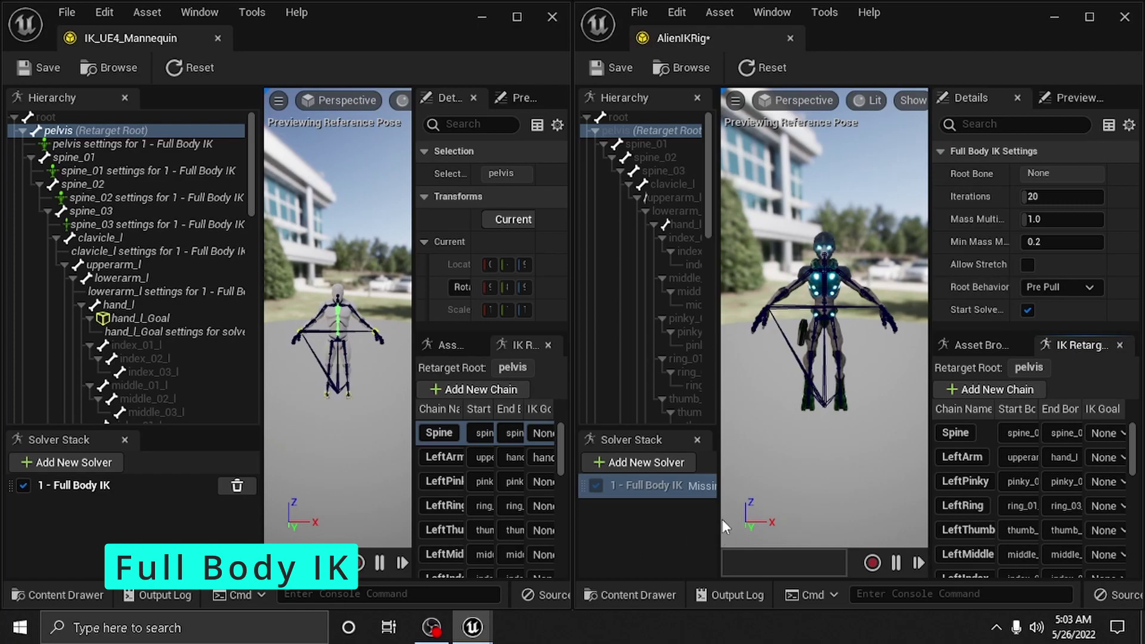
pyautogui.moveTo(717, 514); pyautogui.dragTo(751, 516)
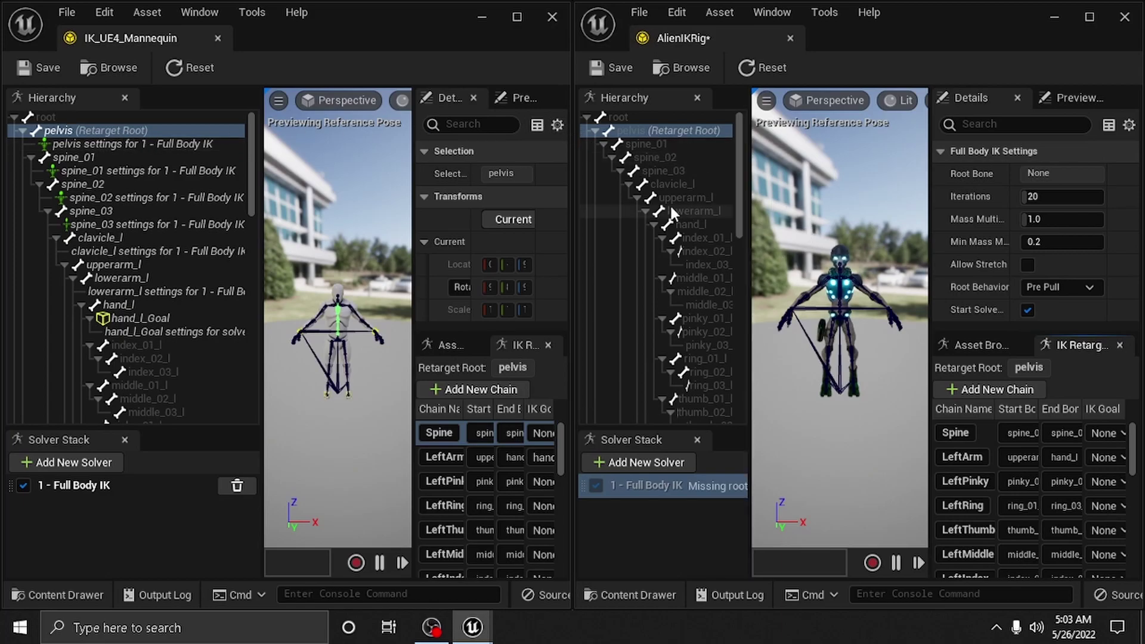
# Compare the Full Body IK settings with the mannequin's solver and add solver settings to the pelvis bone in AlienIKRig.
pyautogui.click(95, 485)
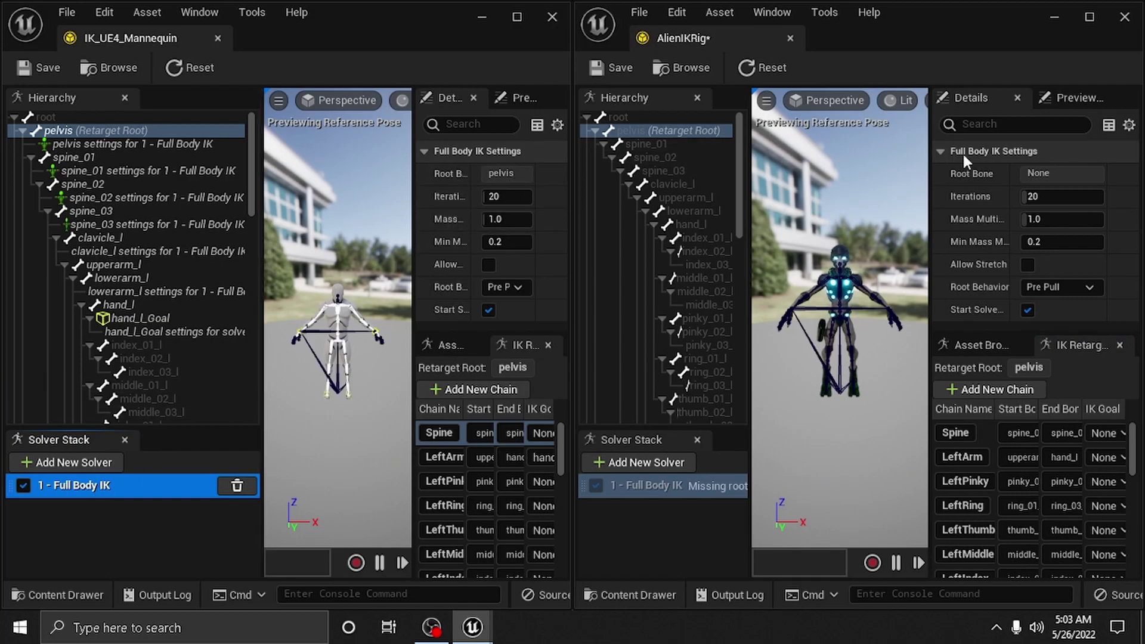
pyautogui.moveTo(978, 231)
pyautogui.click(632, 131)
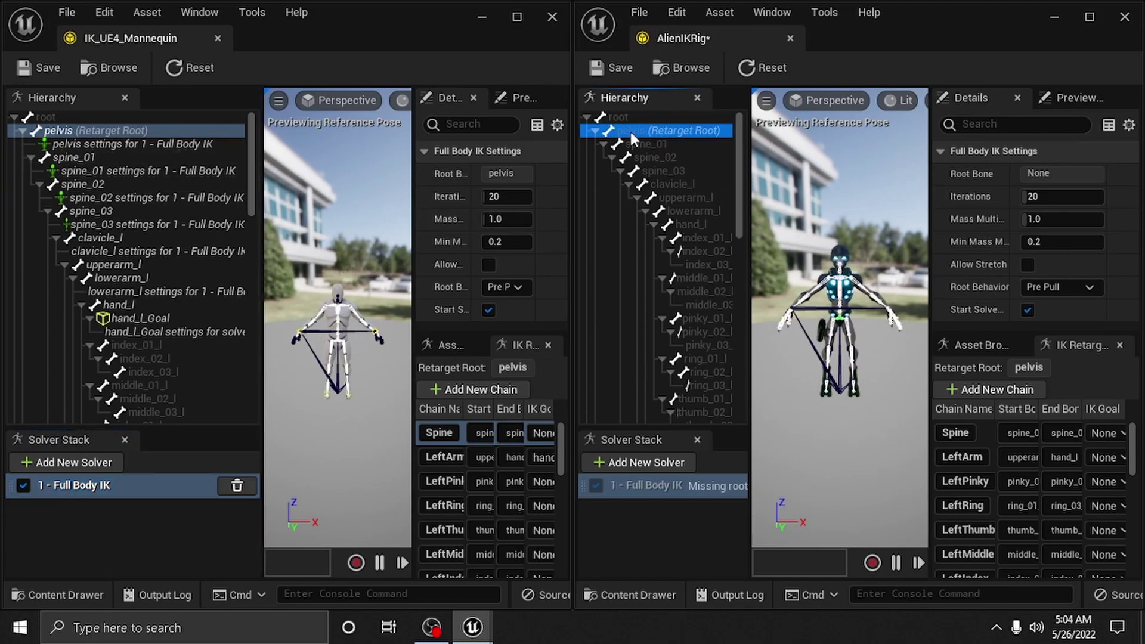
pyautogui.rightClick(629, 128)
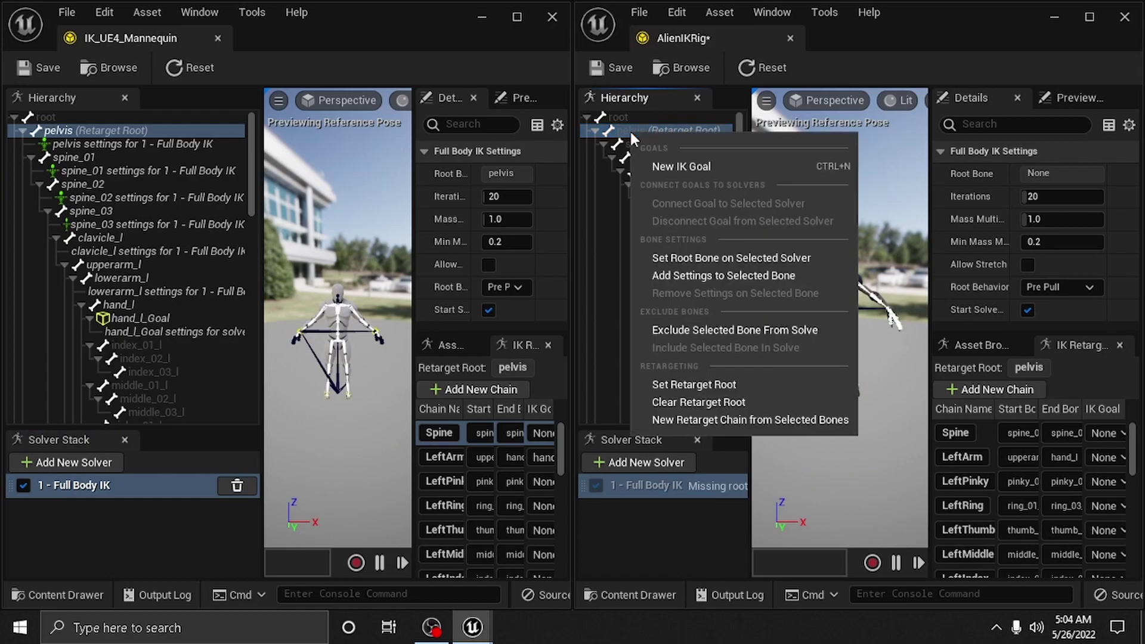
pyautogui.click(714, 276)
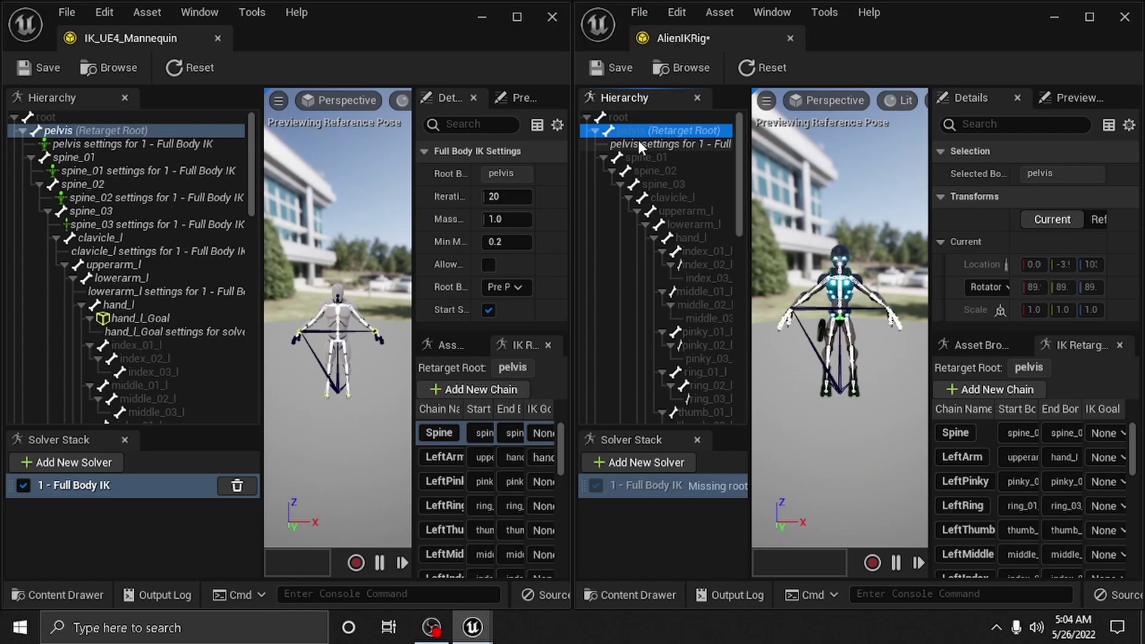
# Check the root bone of AlienIKRig's Full Body IK solver against the mannequin's solver.
pyautogui.click(695, 483)
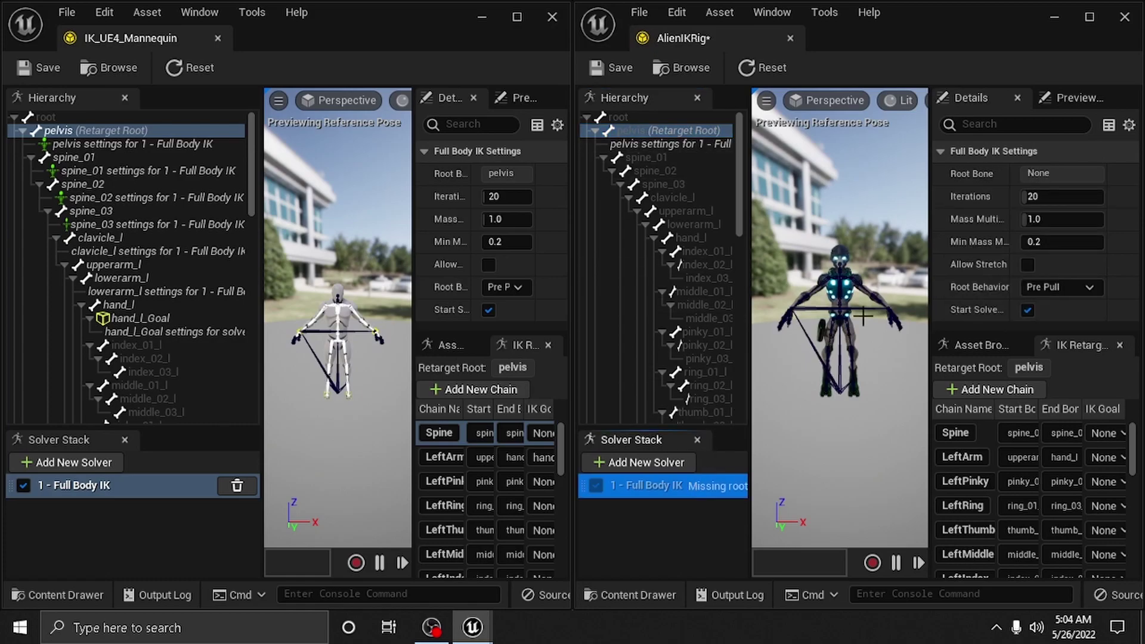
pyautogui.click(1035, 174)
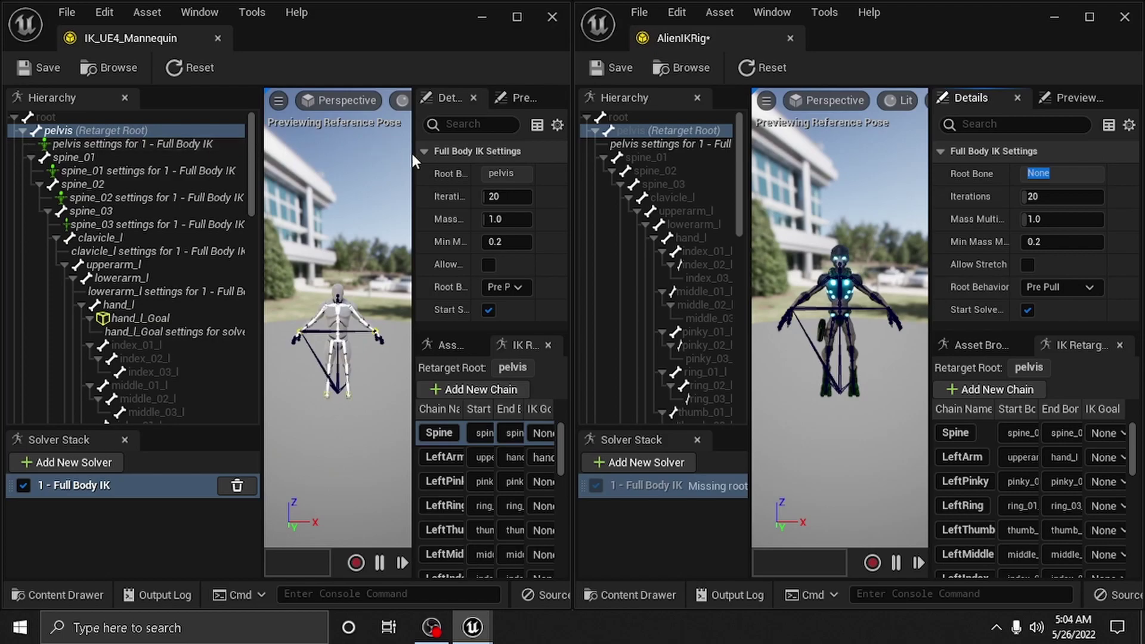
pyautogui.moveTo(942, 182)
# Add Full Body IK settings to the spine_01, spine_02 and spine_03 bones in AlienIKRig.
pyautogui.click(645, 157)
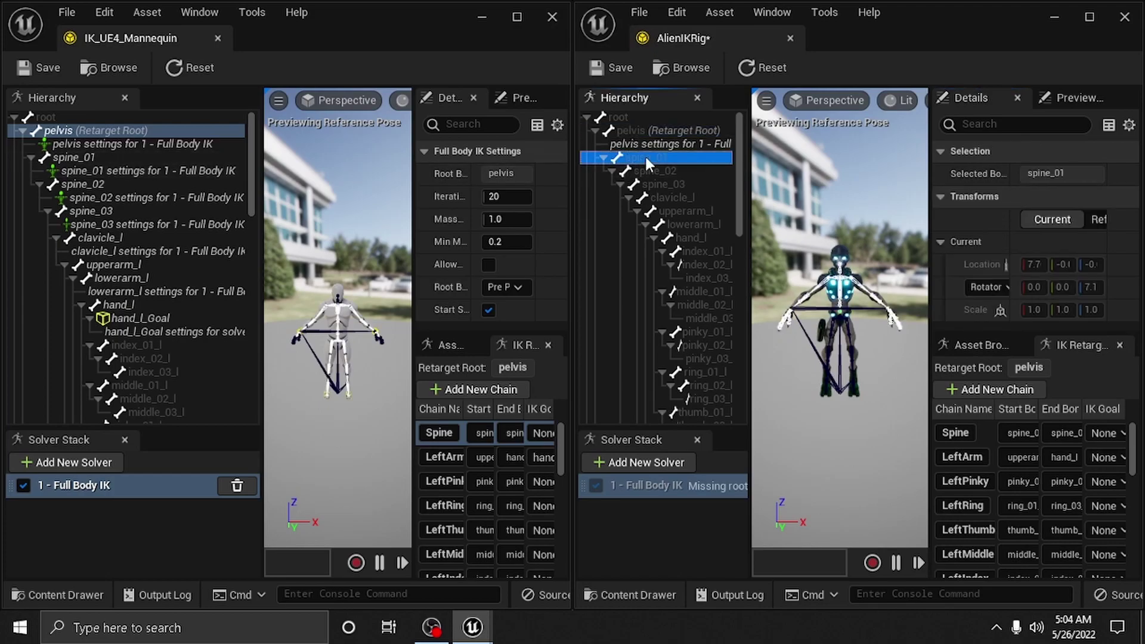
pyautogui.rightClick(645, 157)
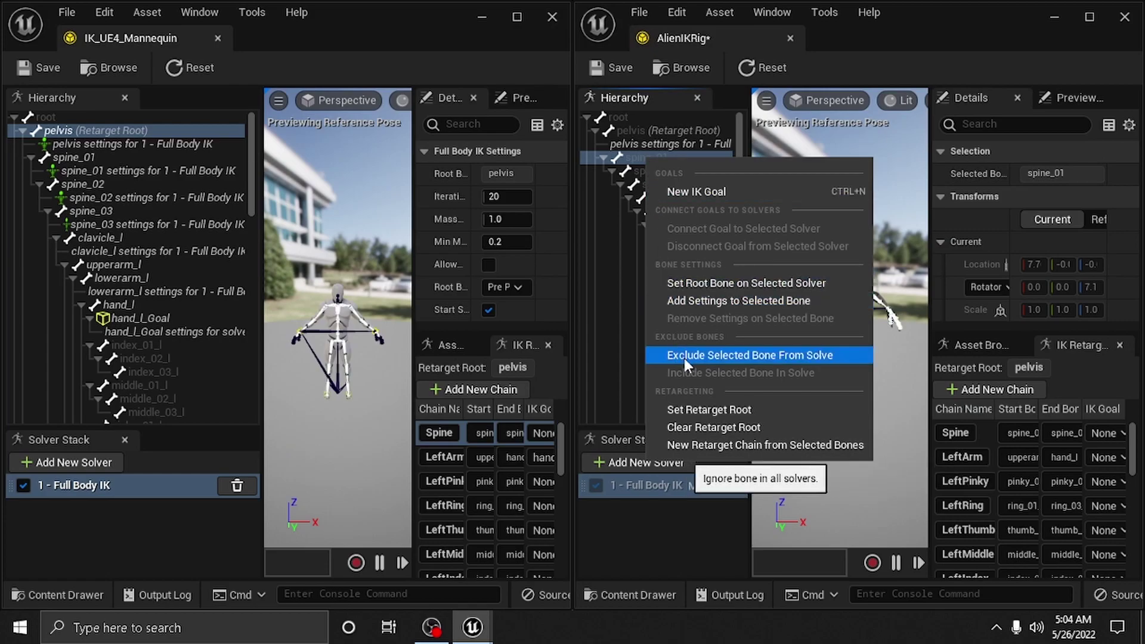
pyautogui.click(710, 300)
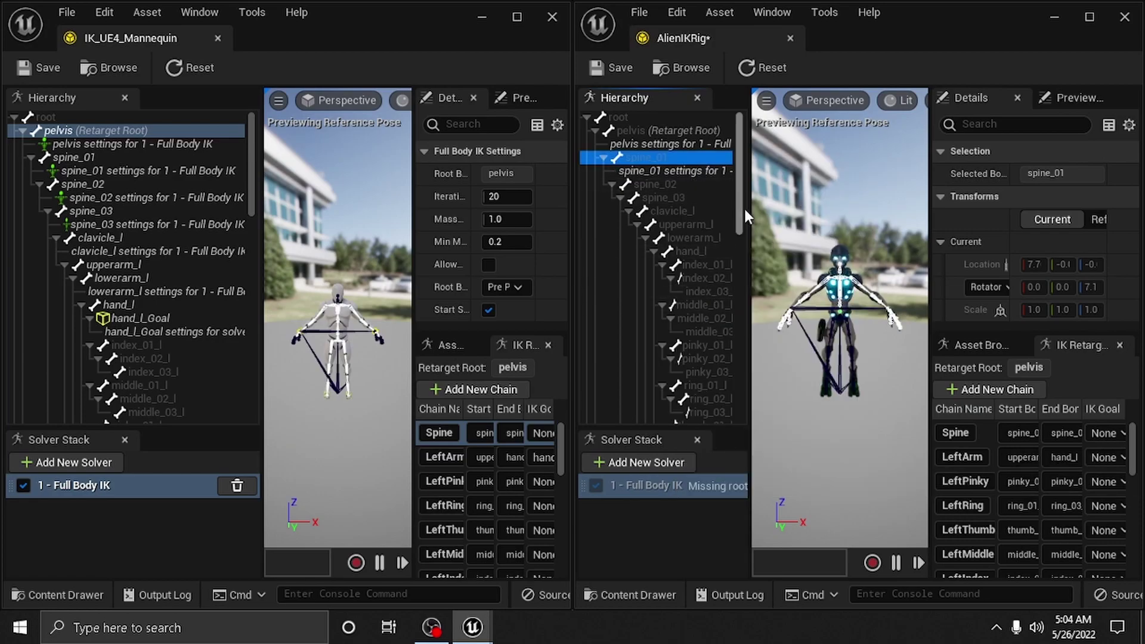
pyautogui.moveTo(750, 208); pyautogui.dragTo(814, 205)
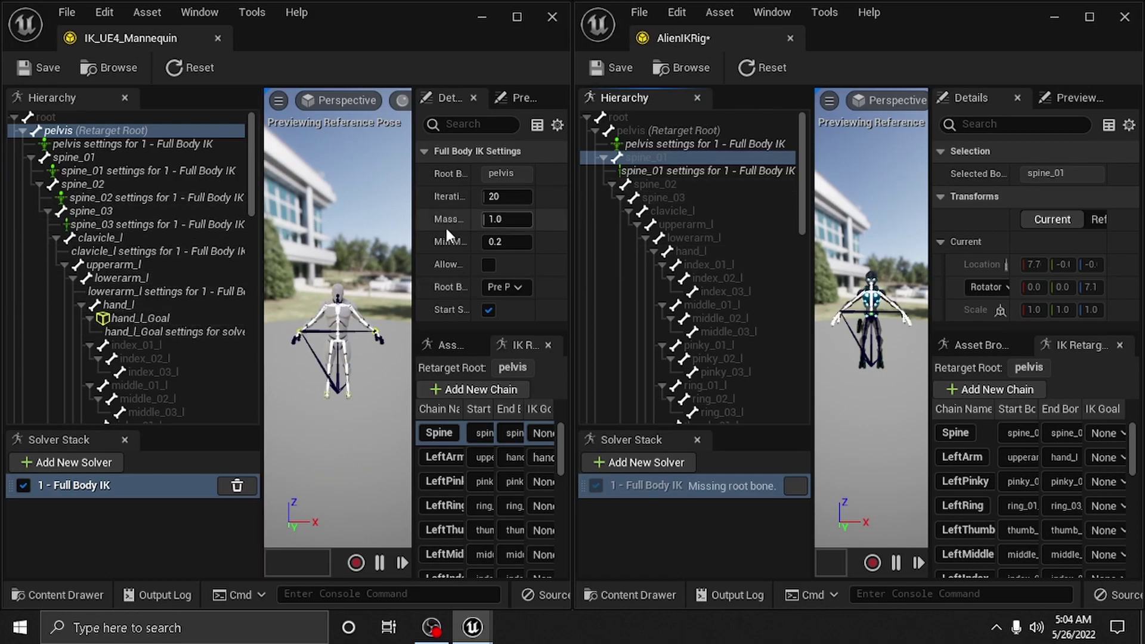
pyautogui.rightClick(670, 177)
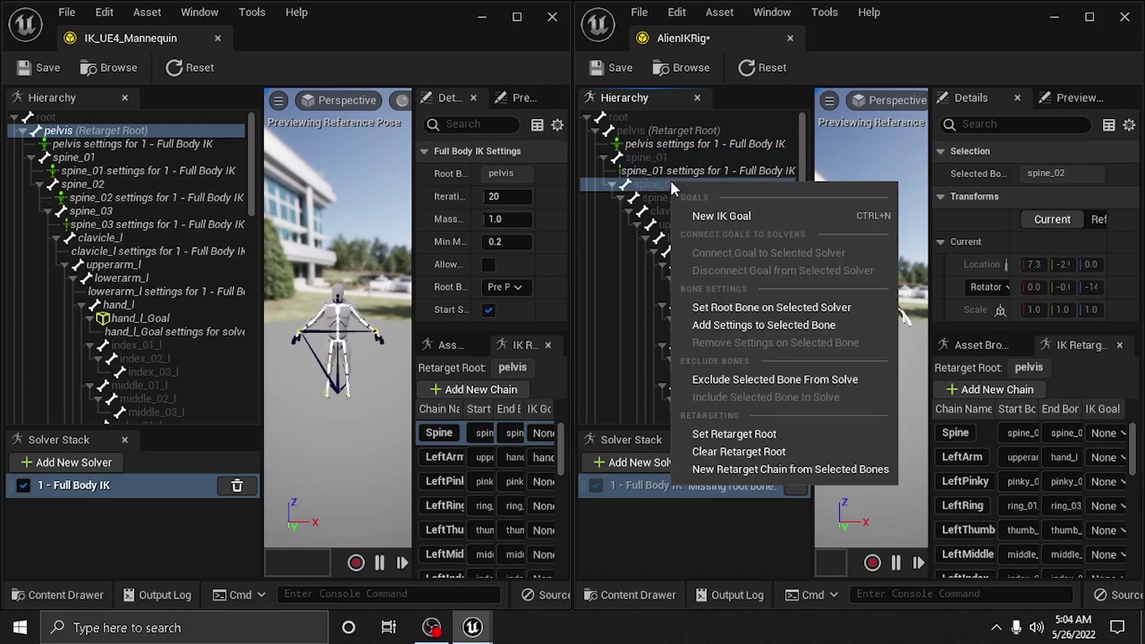
pyautogui.click(728, 324)
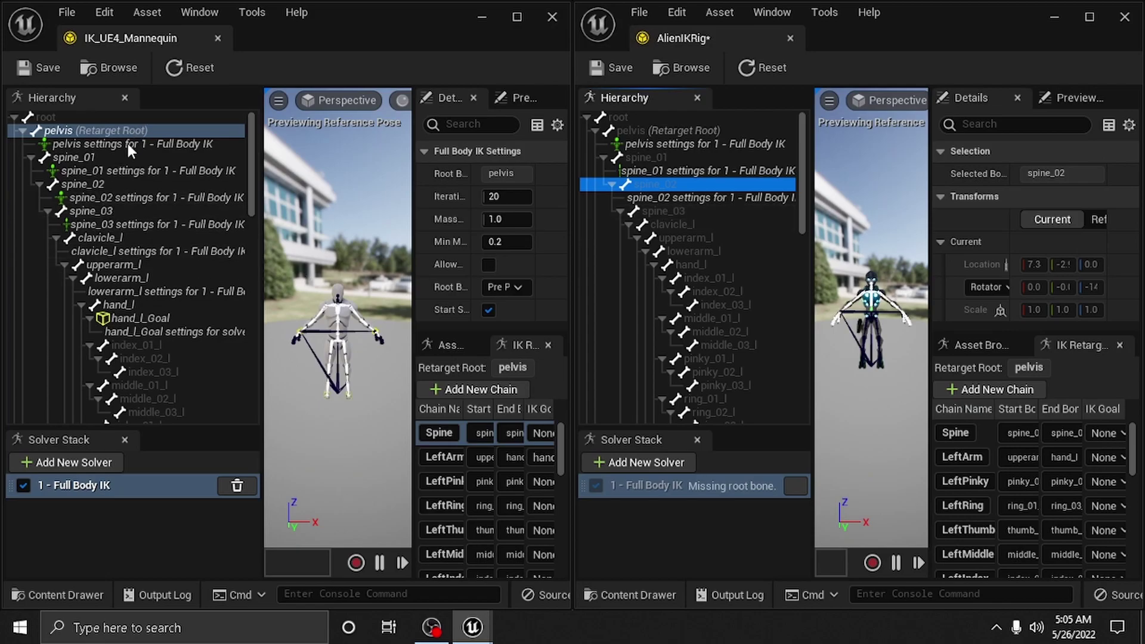
pyautogui.rightClick(678, 209)
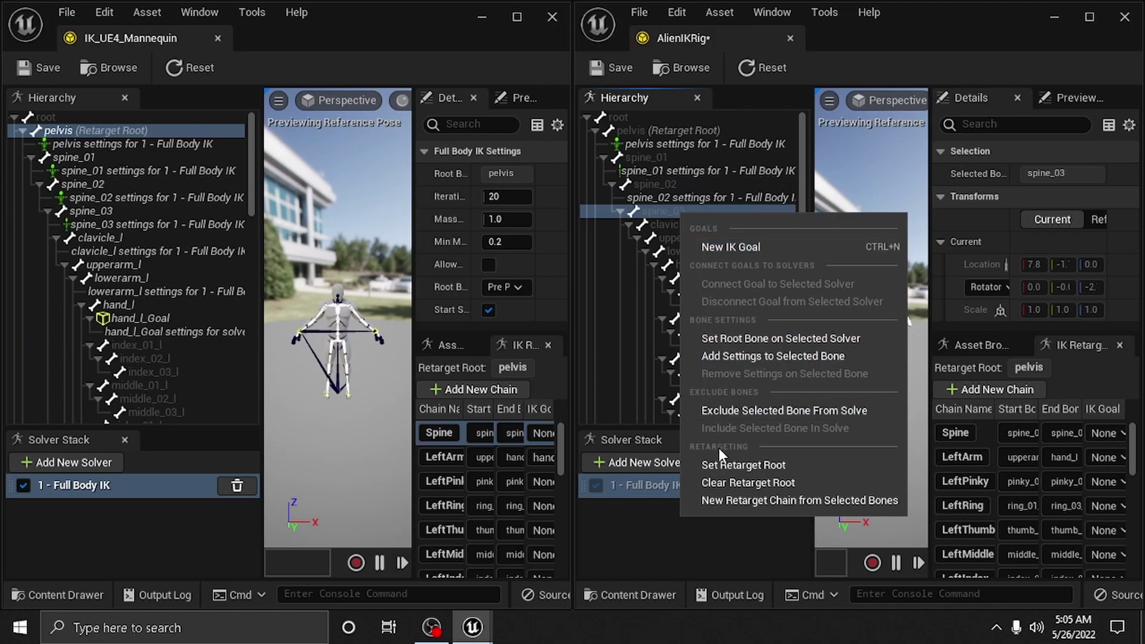
pyautogui.click(736, 356)
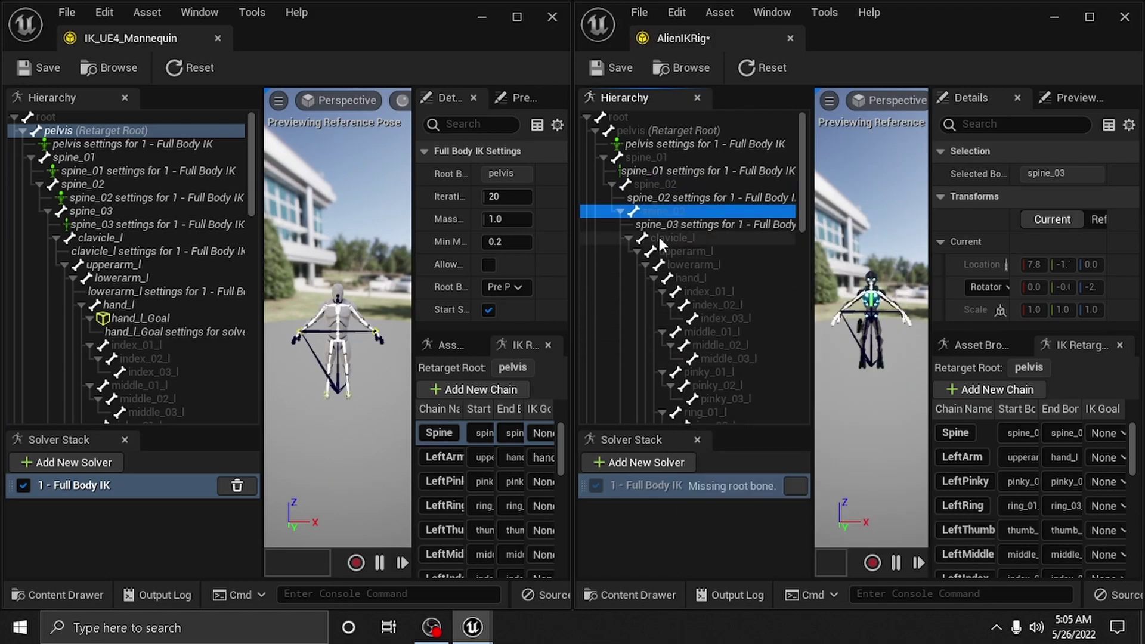
# Add Full Body IK settings to the left arm bones clavicle_l, upperarm_l and lowerarm_l in AlienIKRig.
pyautogui.click(659, 238)
pyautogui.rightClick(659, 239)
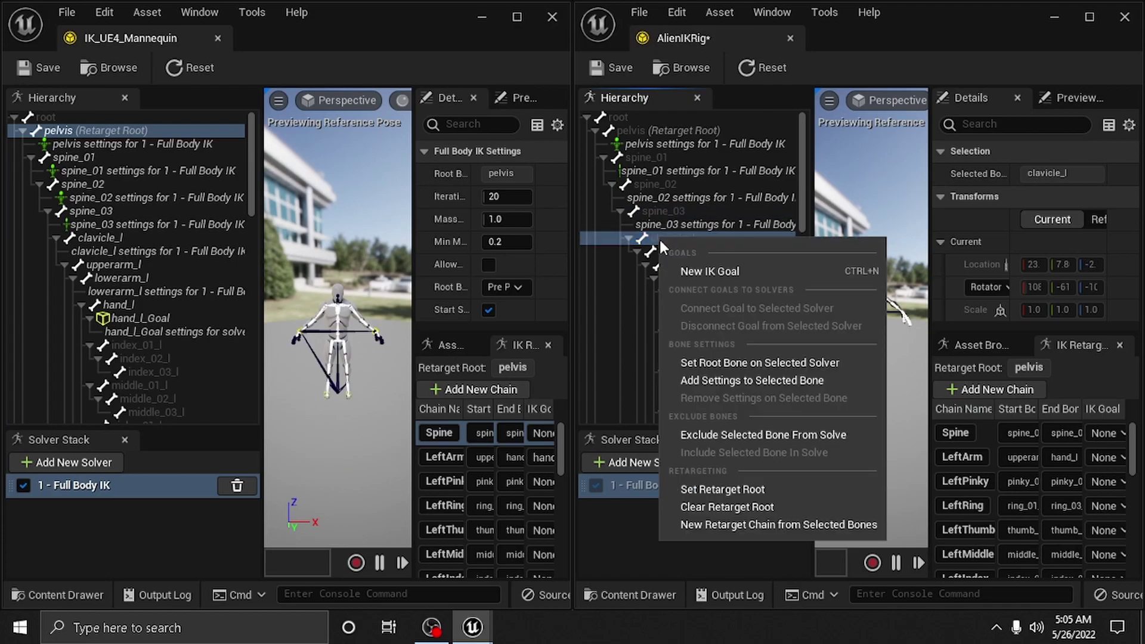
pyautogui.click(707, 383)
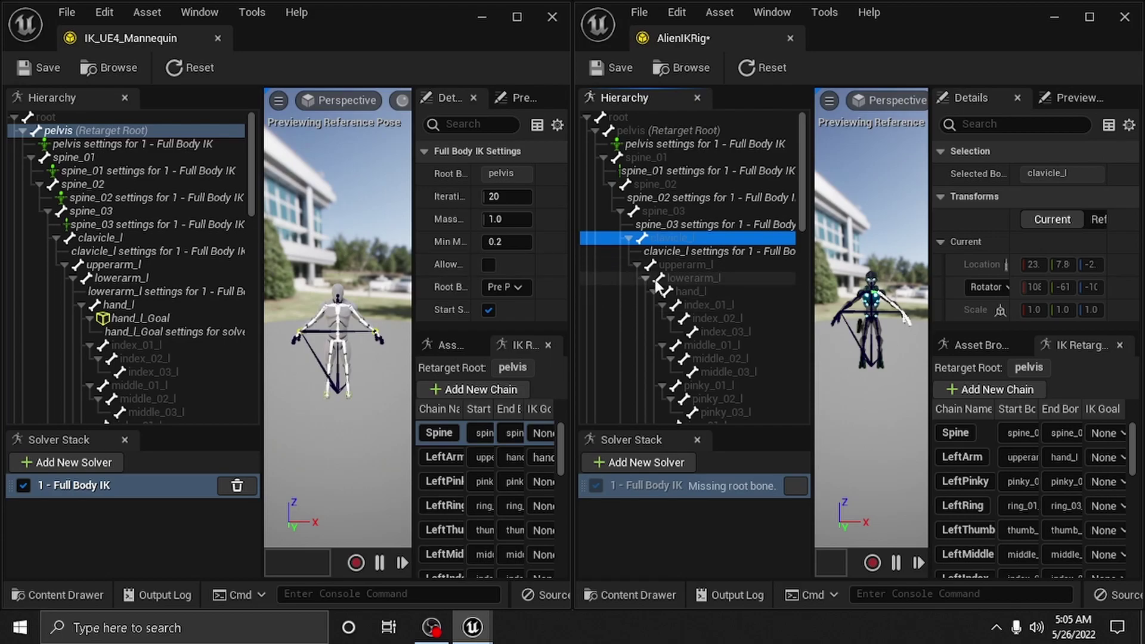
pyautogui.rightClick(675, 265)
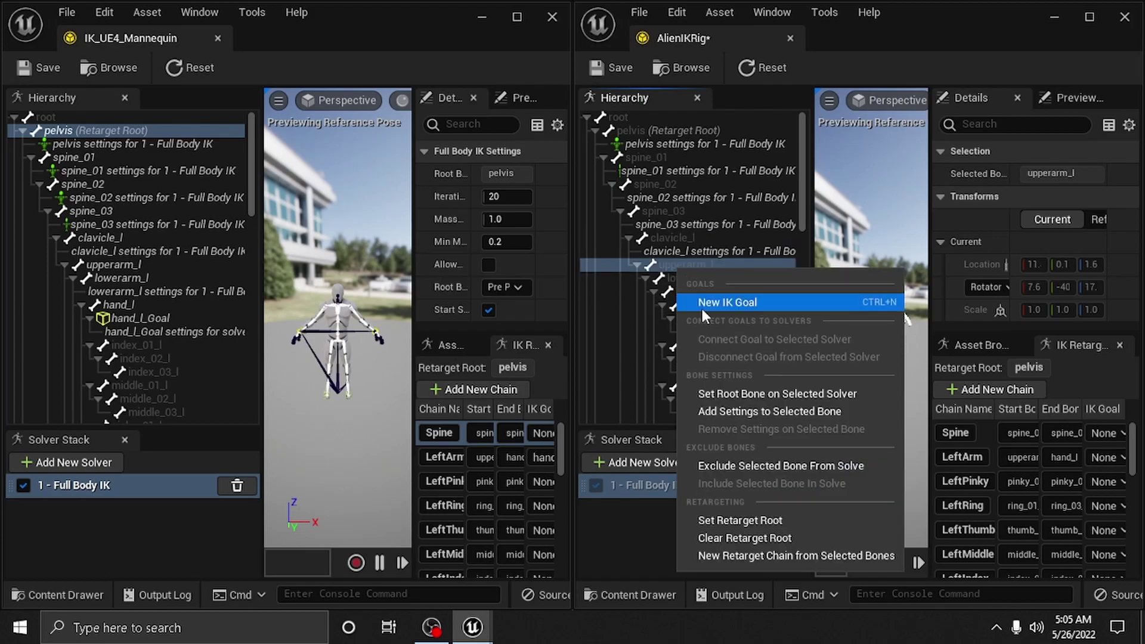
pyautogui.click(732, 407)
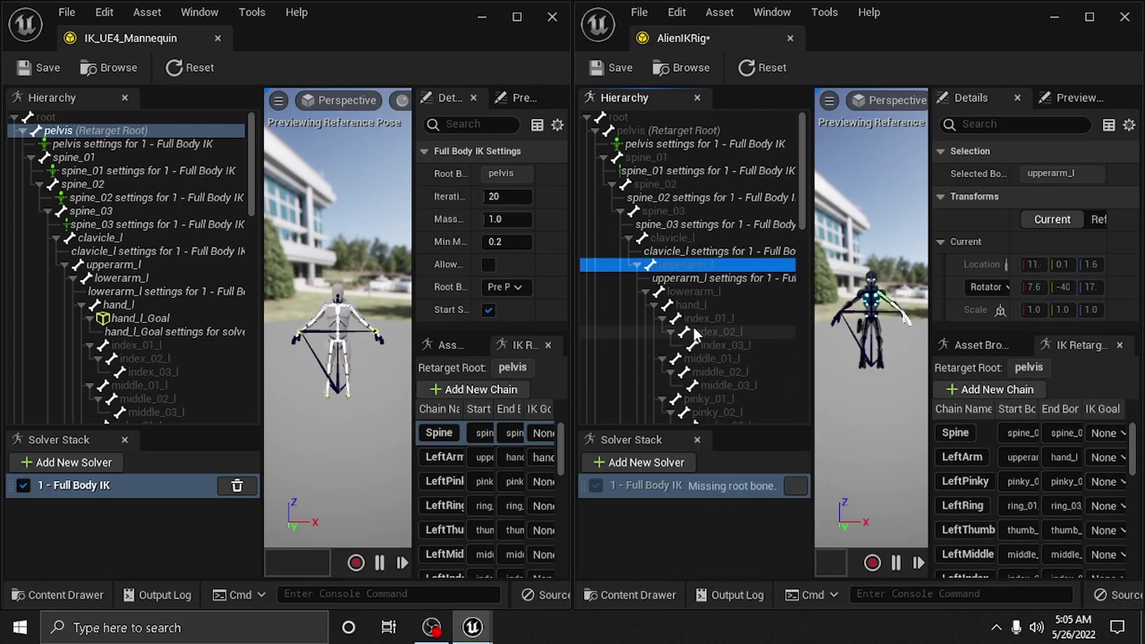
pyautogui.rightClick(686, 292)
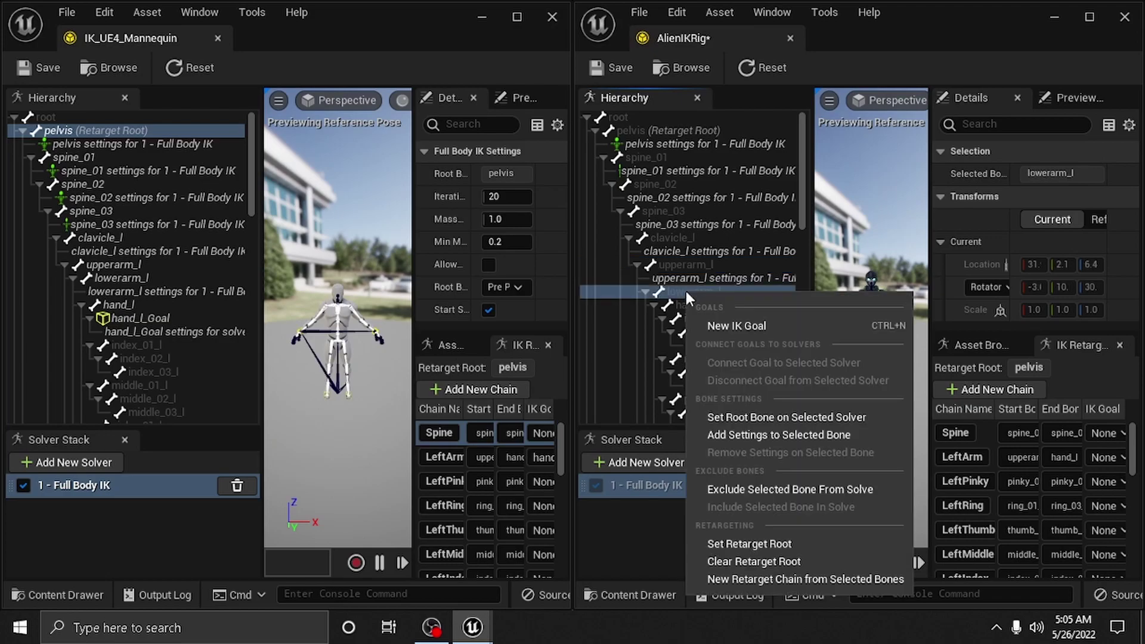
pyautogui.click(735, 435)
# Create a new IK goal on the hand_l bone in AlienIKRig.
pyautogui.scroll(-2, 727, 344)
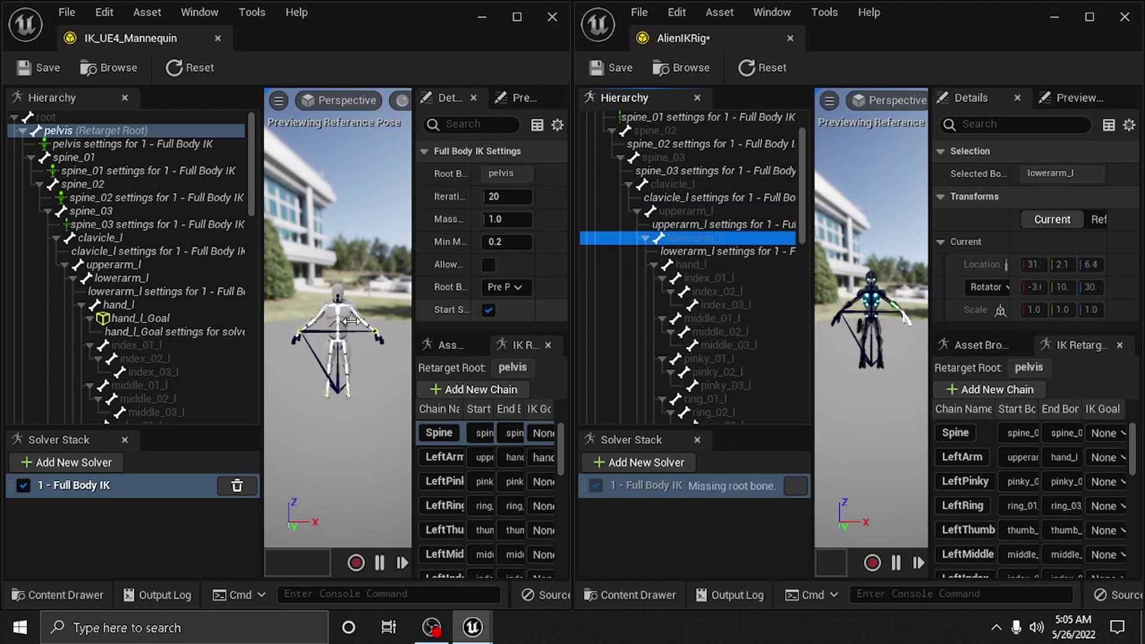
pyautogui.rightClick(695, 265)
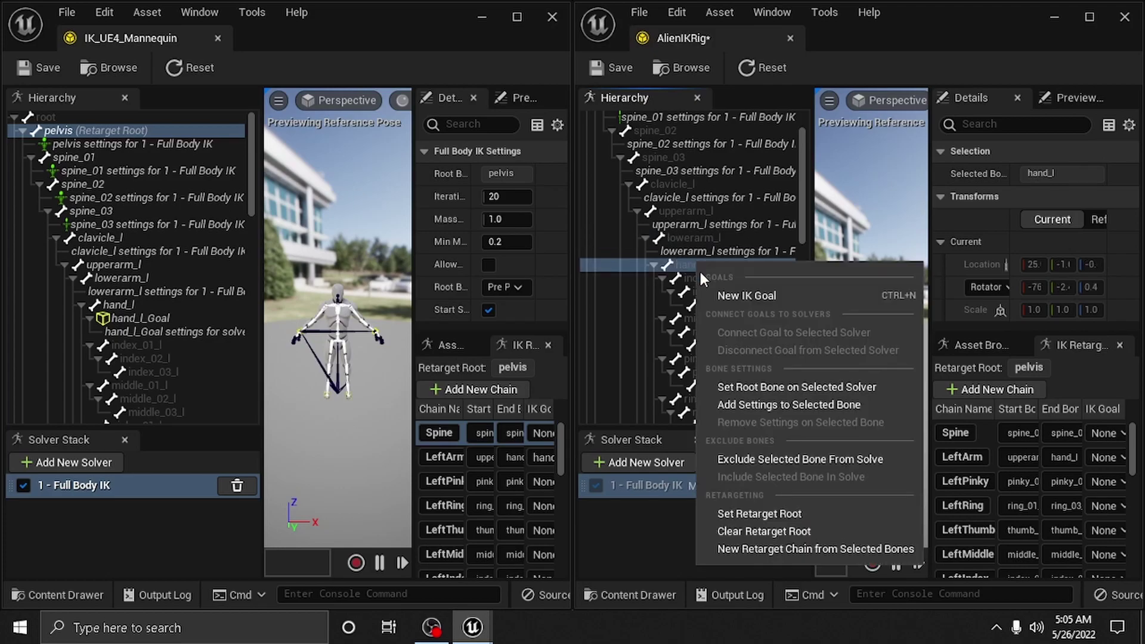
pyautogui.click(731, 295)
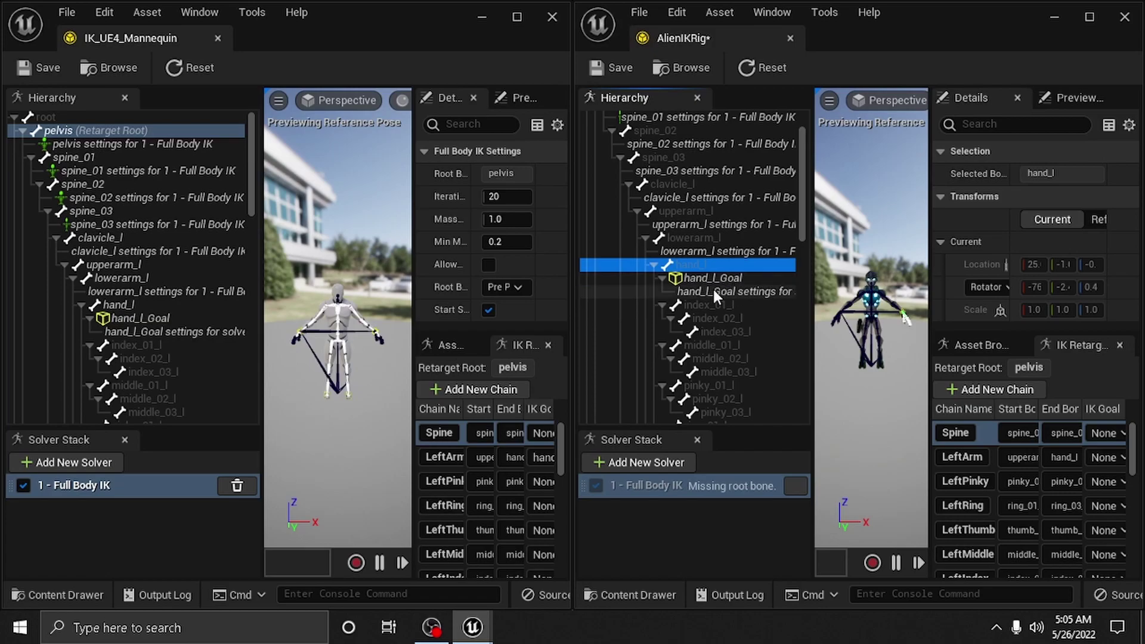
# Compare the hand_l_Goal settings of AlienIKRig with those of IK_UE4_Mannequin, including transforms, viewport goal settings and exposure.
pyautogui.click(714, 281)
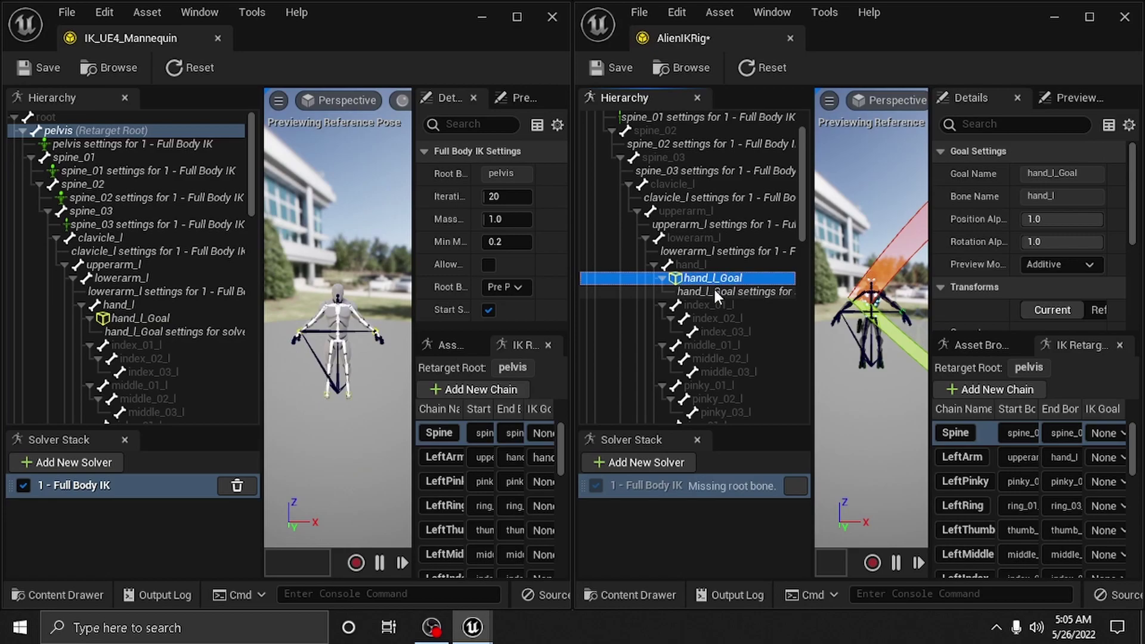
pyautogui.click(164, 316)
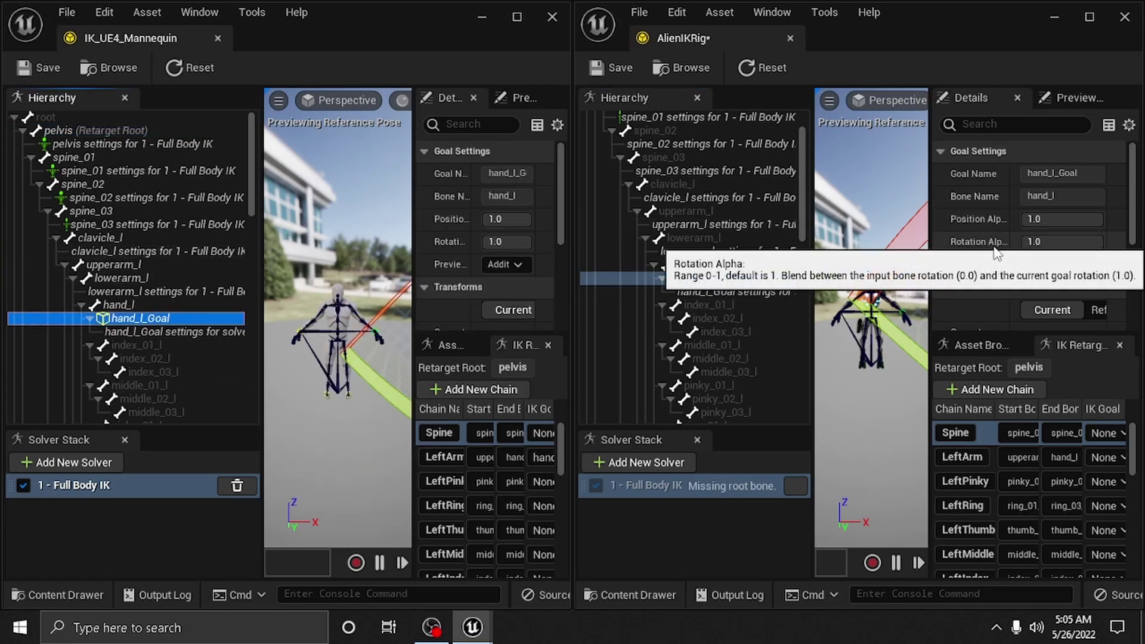
pyautogui.scroll(-5, 993, 249)
pyautogui.scroll(-4, 541, 316)
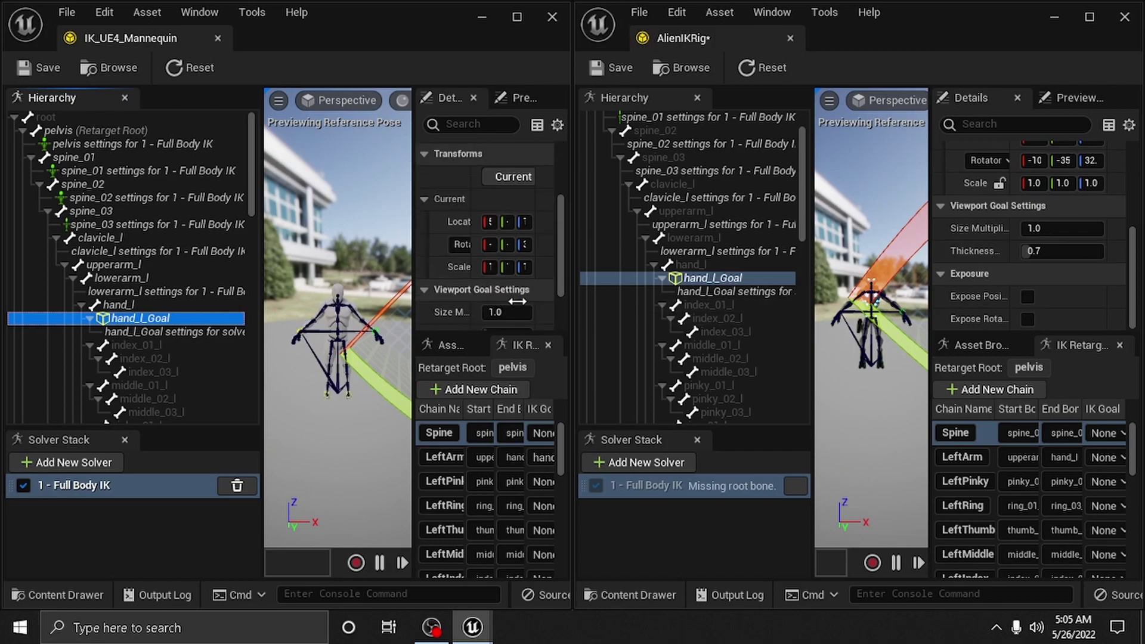
# Compare the Full Body IK effector settings of hand_l_Goal and the hand_l bone between IK_UE4_Mannequin and AlienIKRig.
pyautogui.click(175, 331)
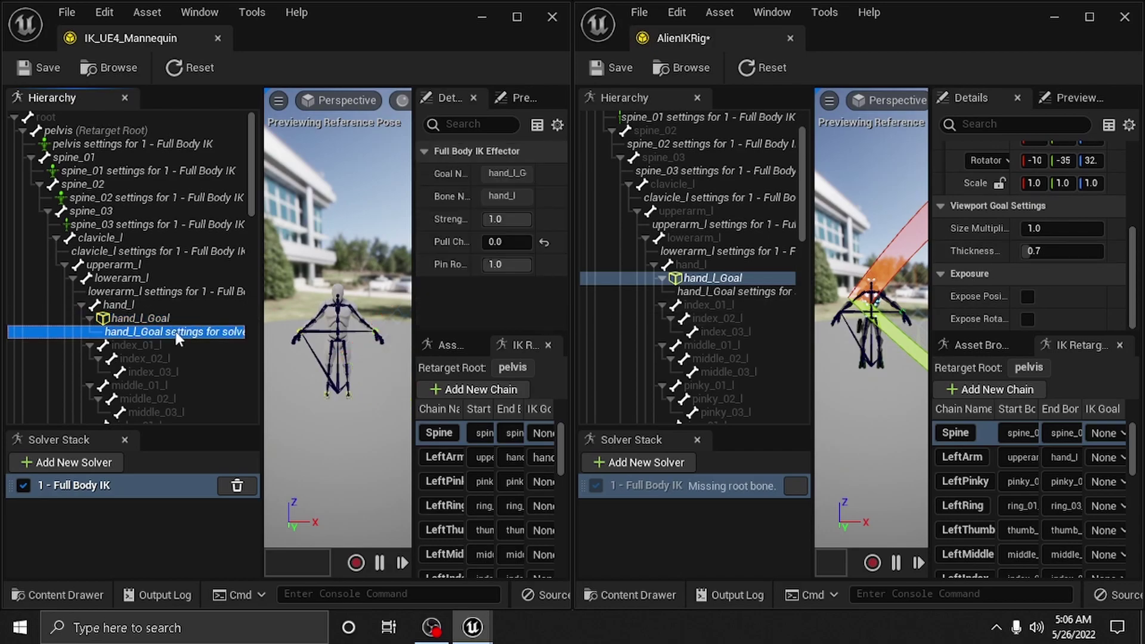
pyautogui.click(727, 286)
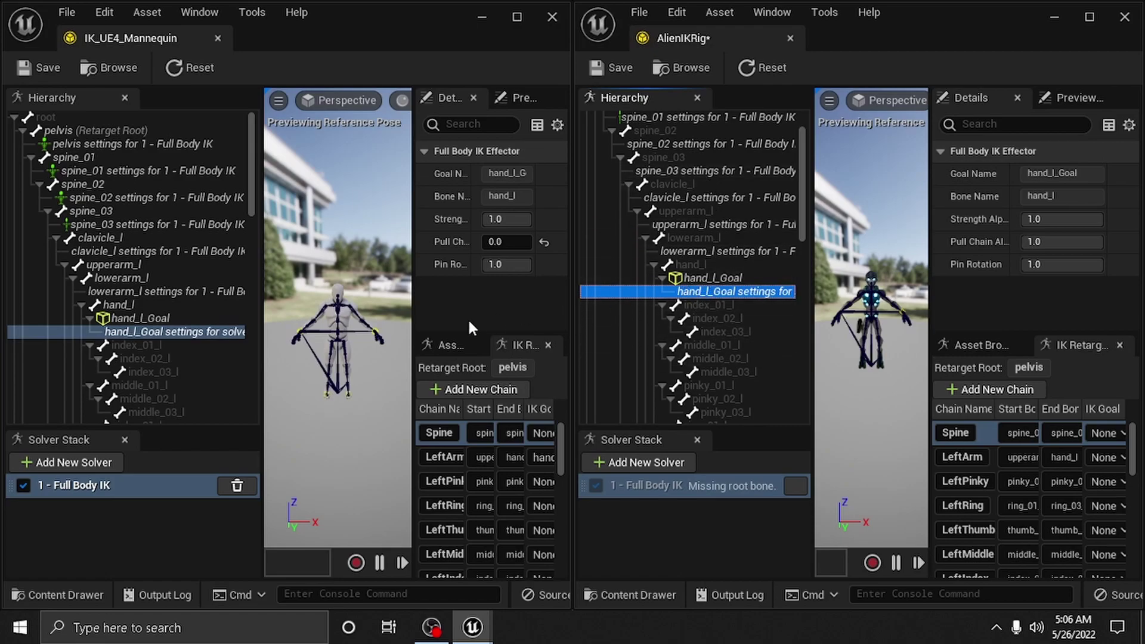
pyautogui.click(113, 305)
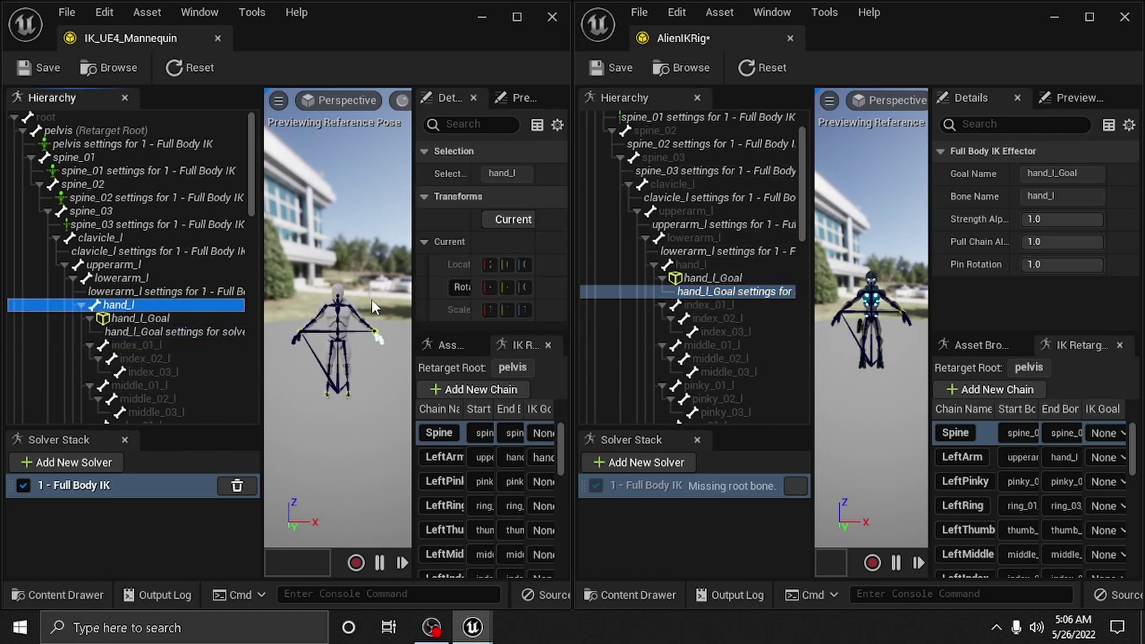
pyautogui.click(706, 277)
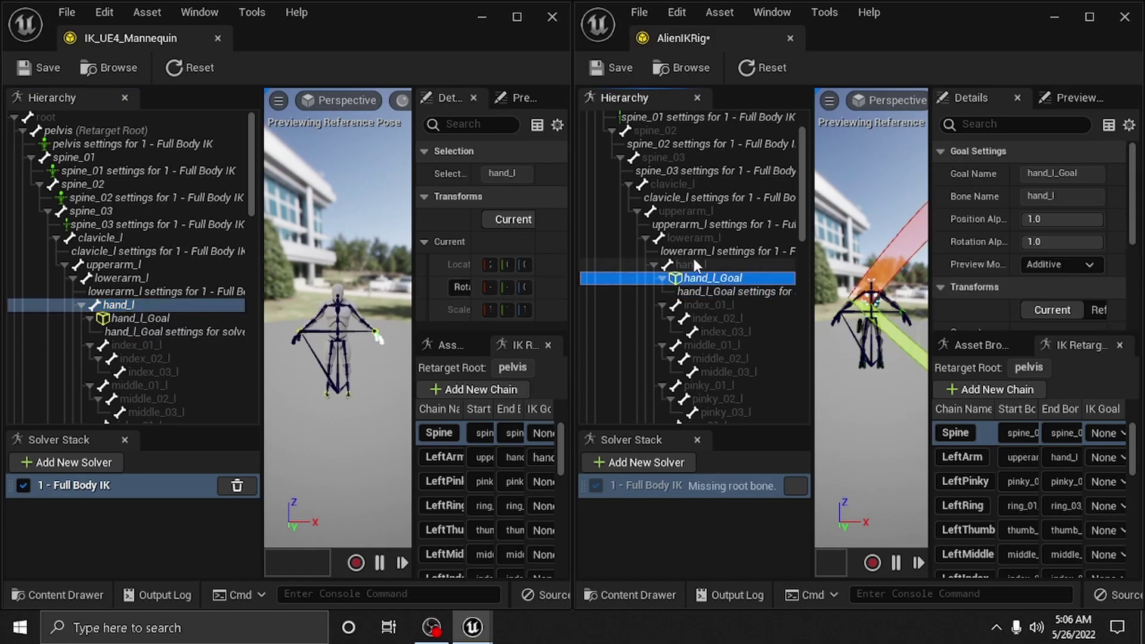
pyautogui.click(693, 260)
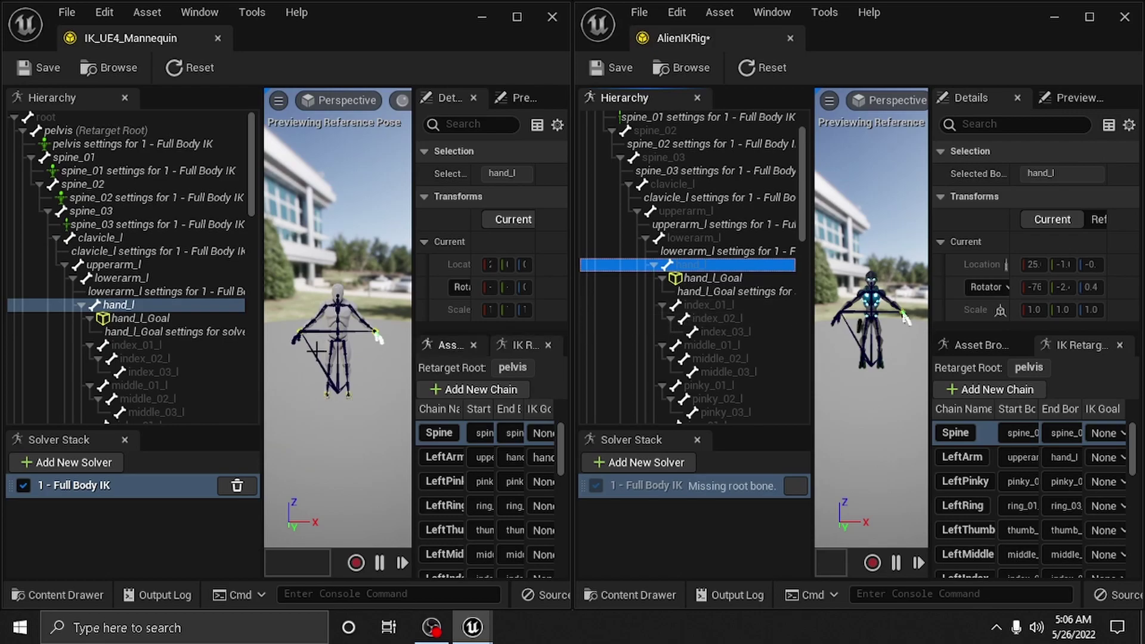
# Examine the right arm bones and hand_r goal in IK_UE4_Mannequin against the remaining arm and leg bones in AlienIKRig.
pyautogui.scroll(-5, 185, 304)
pyautogui.scroll(-5, 187, 306)
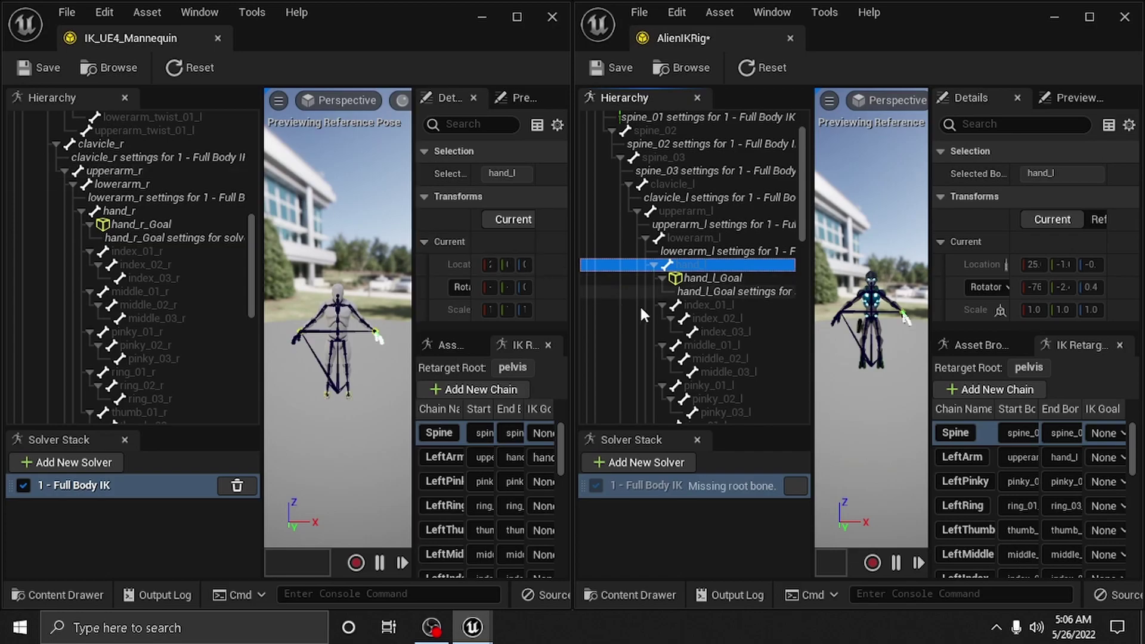
pyautogui.scroll(-15, 650, 322)
pyautogui.scroll(-4, 659, 335)
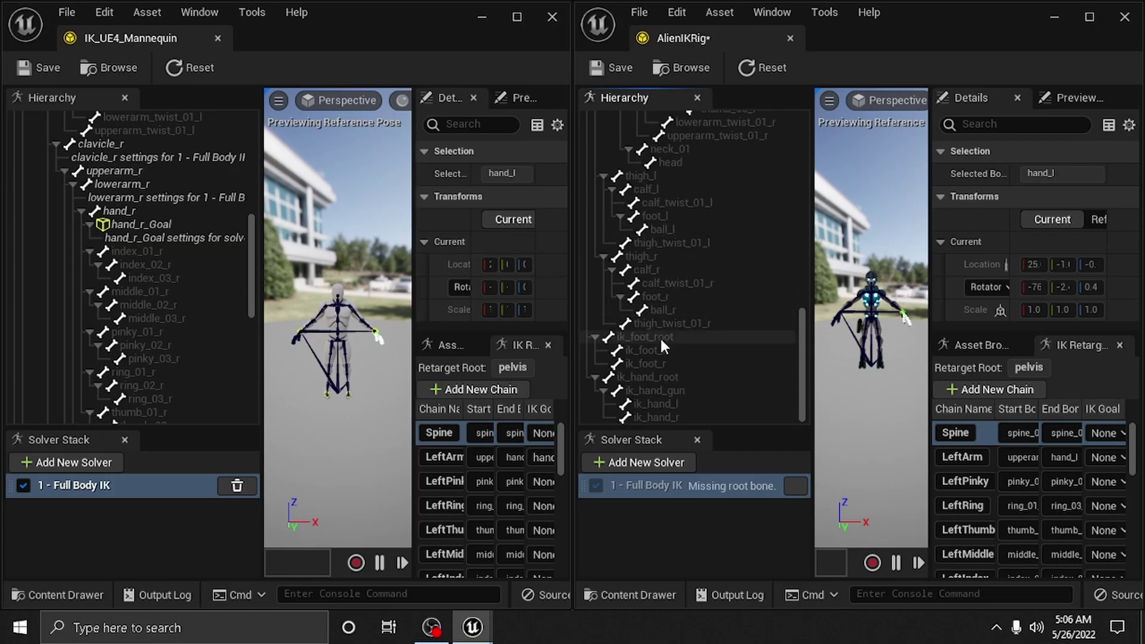
pyautogui.scroll(8, 661, 340)
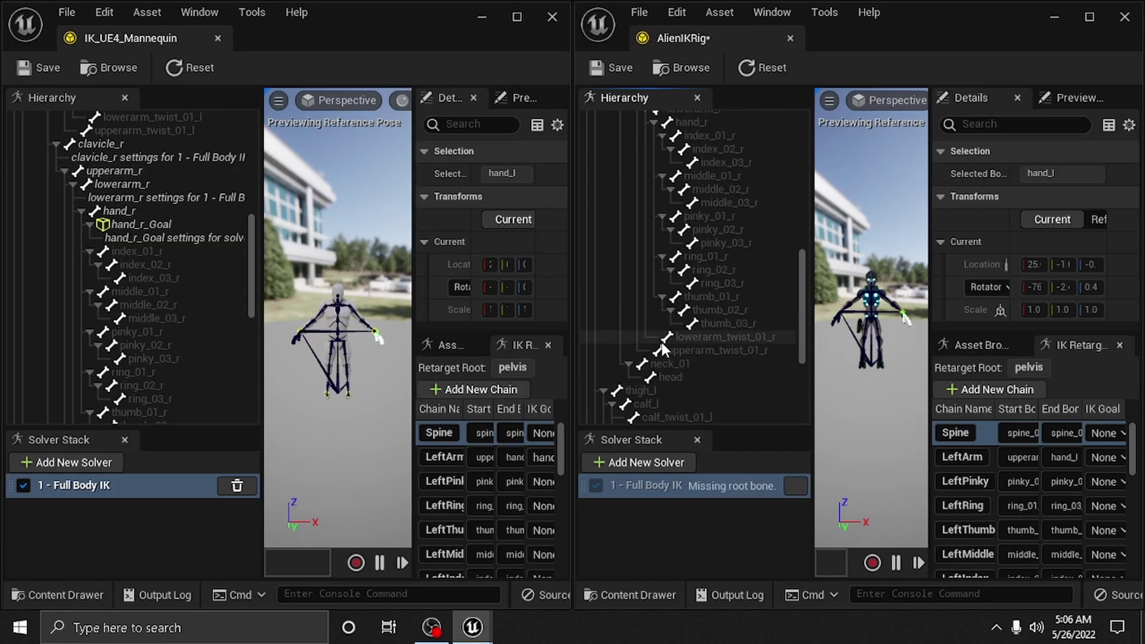
pyautogui.scroll(1, 660, 340)
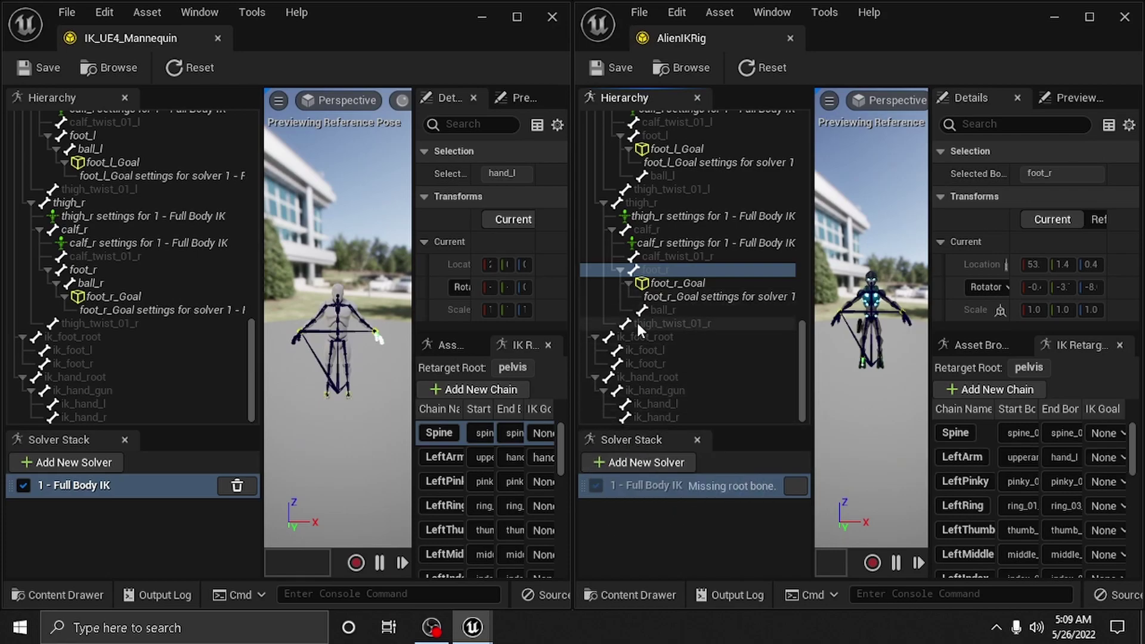
# Widen the retarget chain lists of both rigs and assign hand_l_Goal to the LeftArm chain in AlienIKRig.
pyautogui.moveTo(414, 379); pyautogui.dragTo(267, 379)
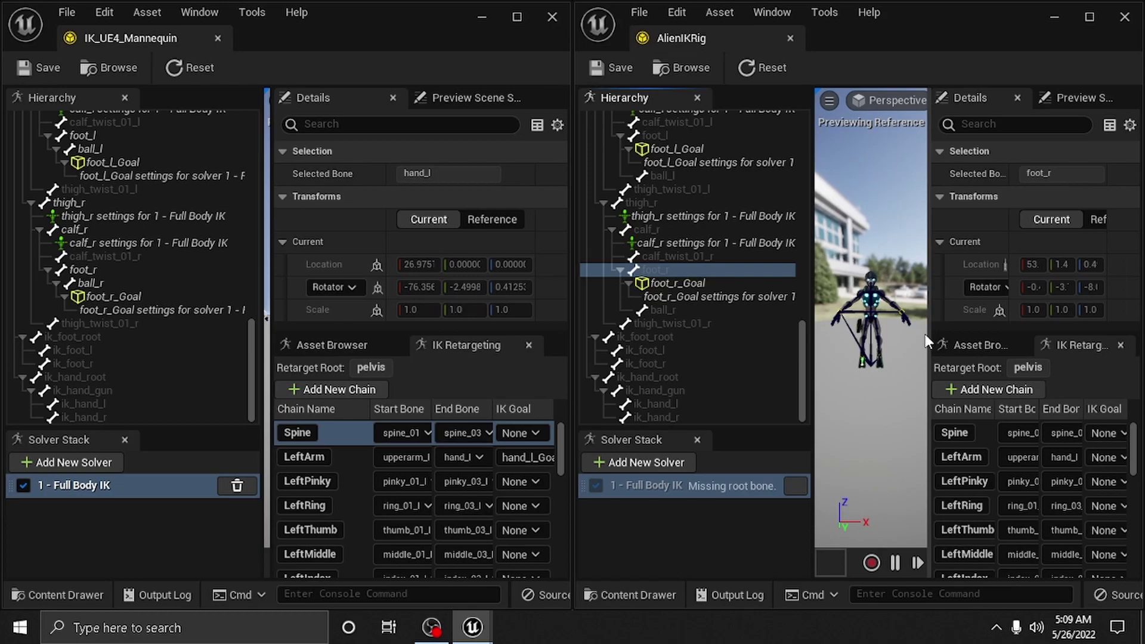
pyautogui.moveTo(931, 331); pyautogui.dragTo(694, 333)
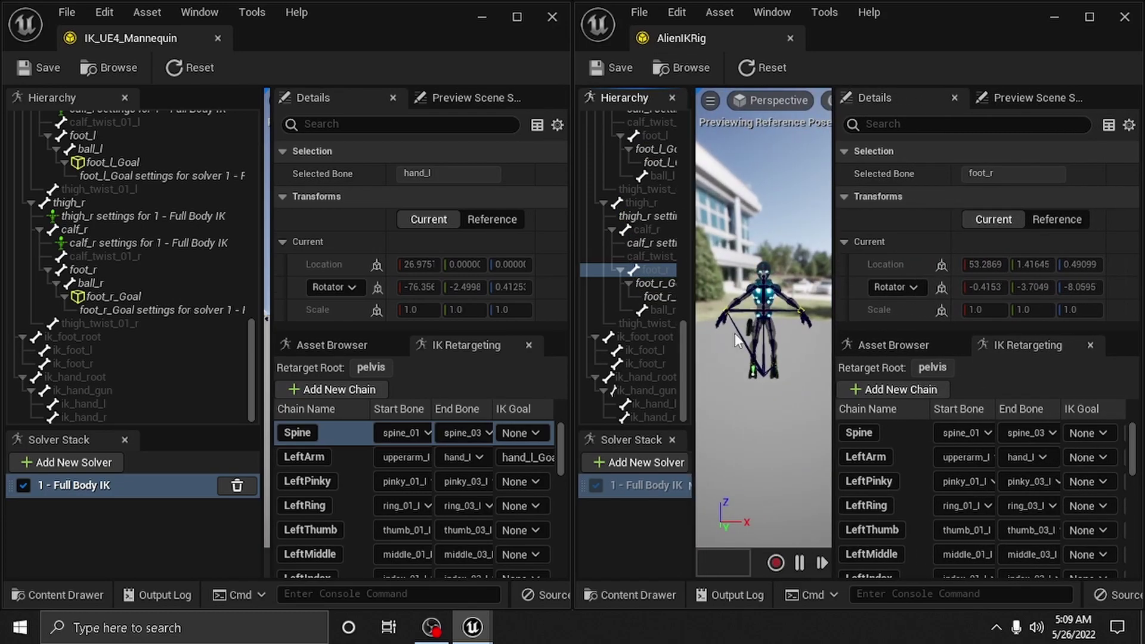
pyautogui.moveTo(833, 341); pyautogui.dragTo(716, 341)
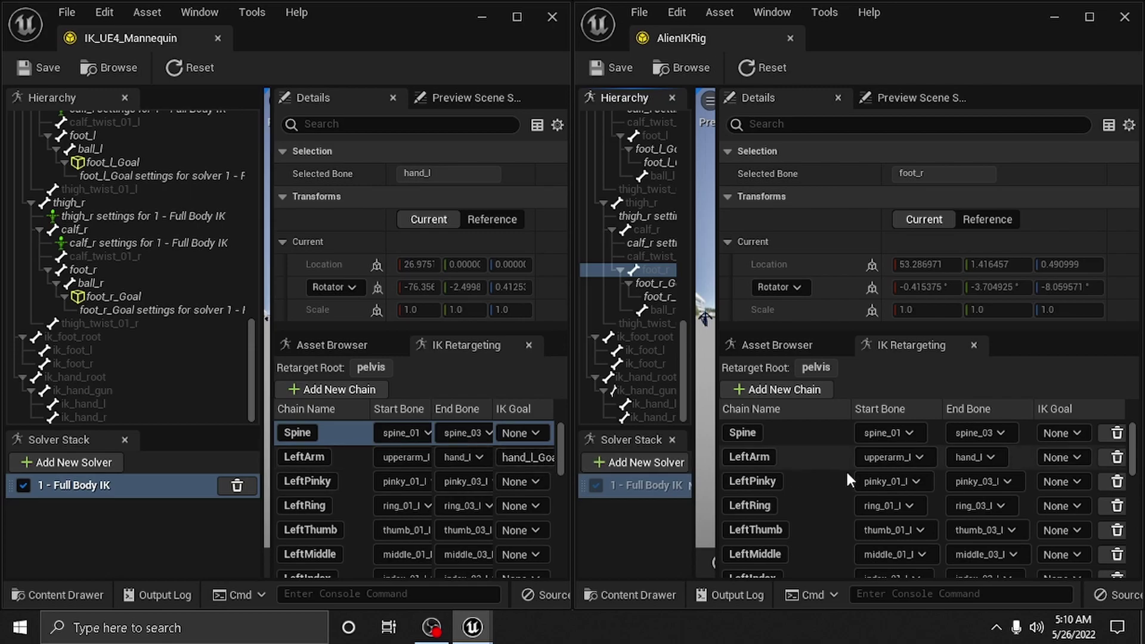
pyautogui.click(1080, 459)
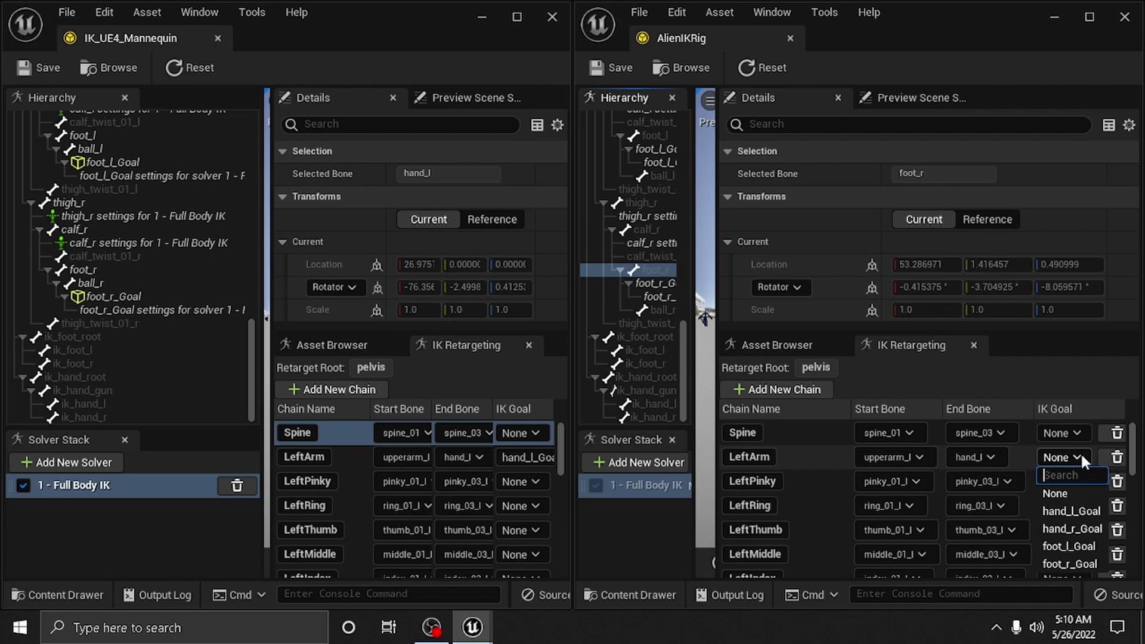
pyautogui.click(1079, 510)
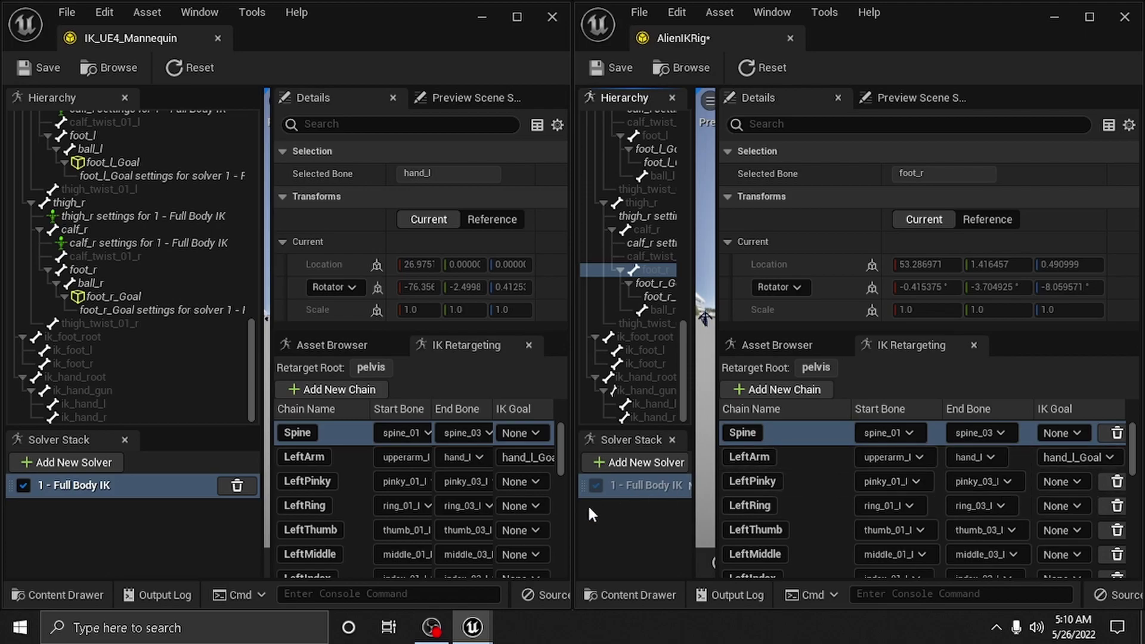
# Assign hand_r_Goal as the IK goal of the RightArm chain in AlienIKRig, matching IK_UE4_Mannequin.
pyautogui.scroll(-3, 510, 528)
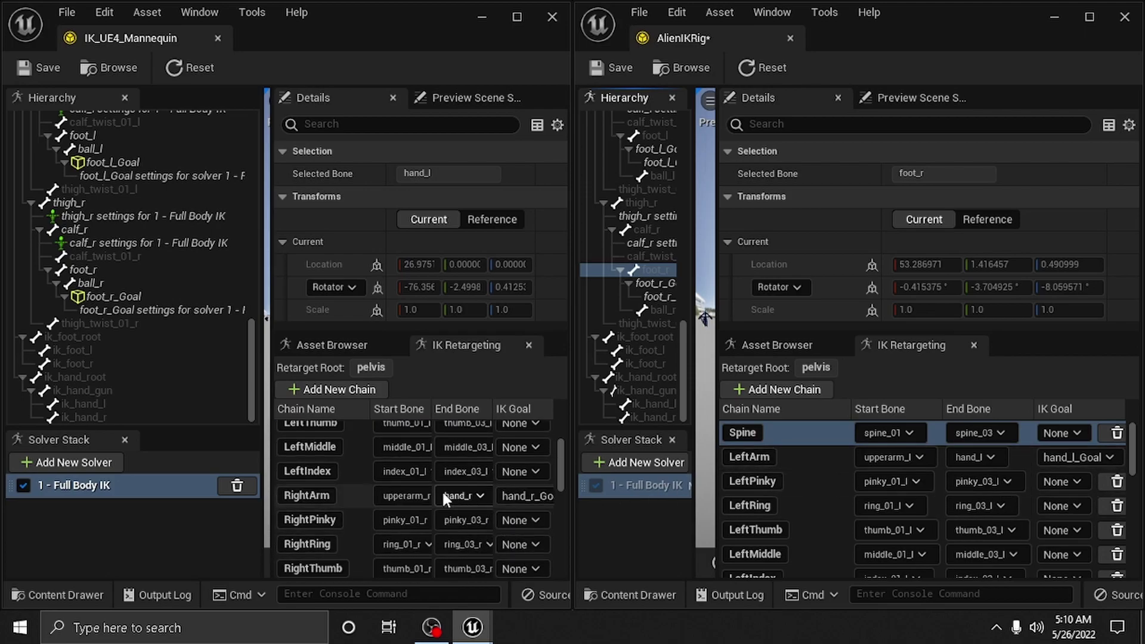
pyautogui.scroll(-3, 917, 523)
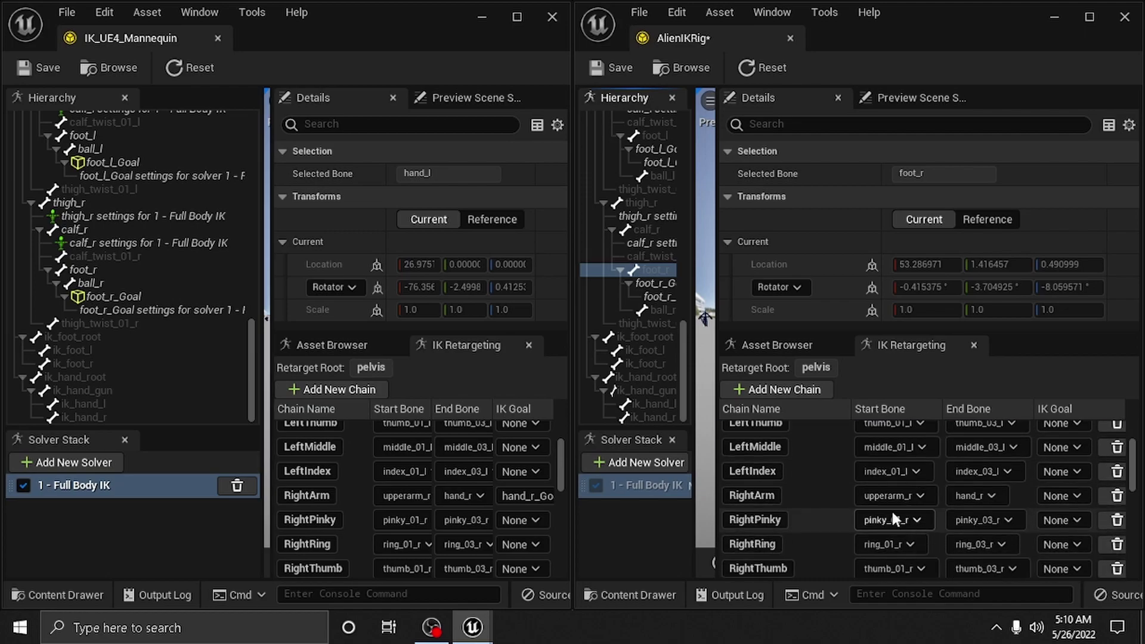
pyautogui.click(1071, 497)
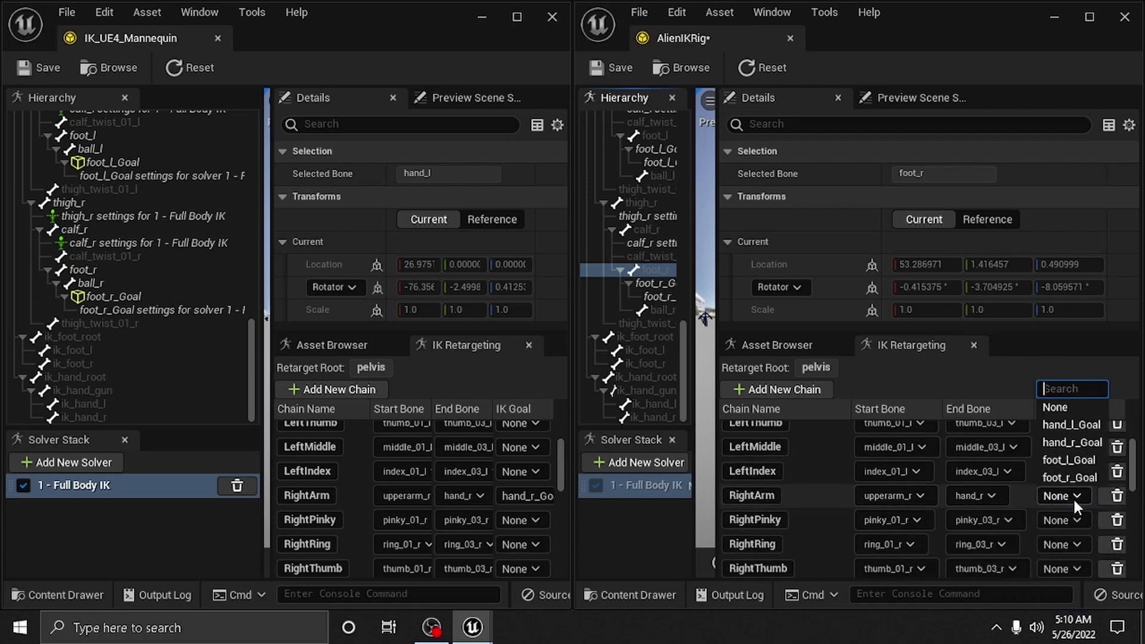
pyautogui.click(1075, 441)
# Assign foot_r_Goal to the RightLeg chain and foot_l_Goal to the LeftLeg chain in AlienIKRig.
pyautogui.scroll(-3, 496, 508)
pyautogui.scroll(-2, 496, 508)
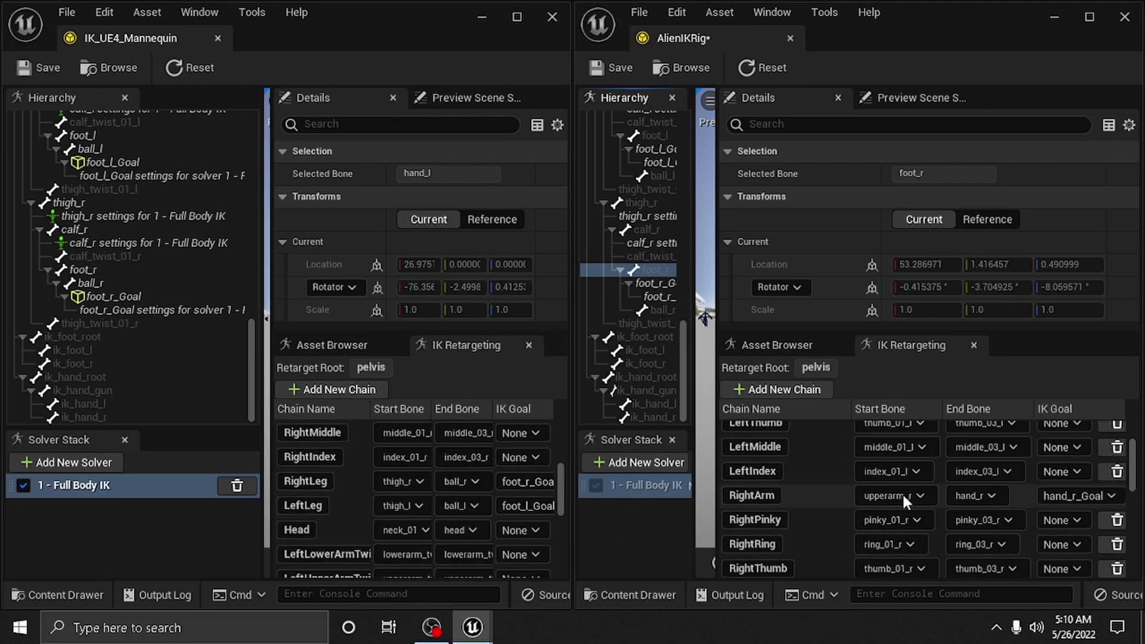
pyautogui.scroll(-5, 999, 501)
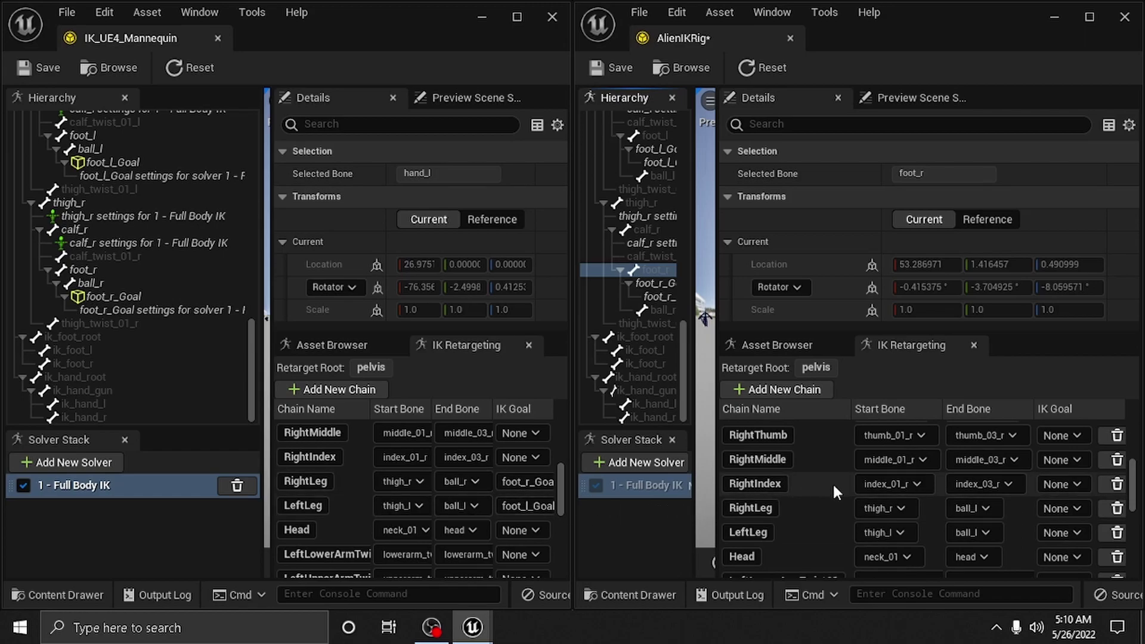
pyautogui.scroll(-2, 887, 503)
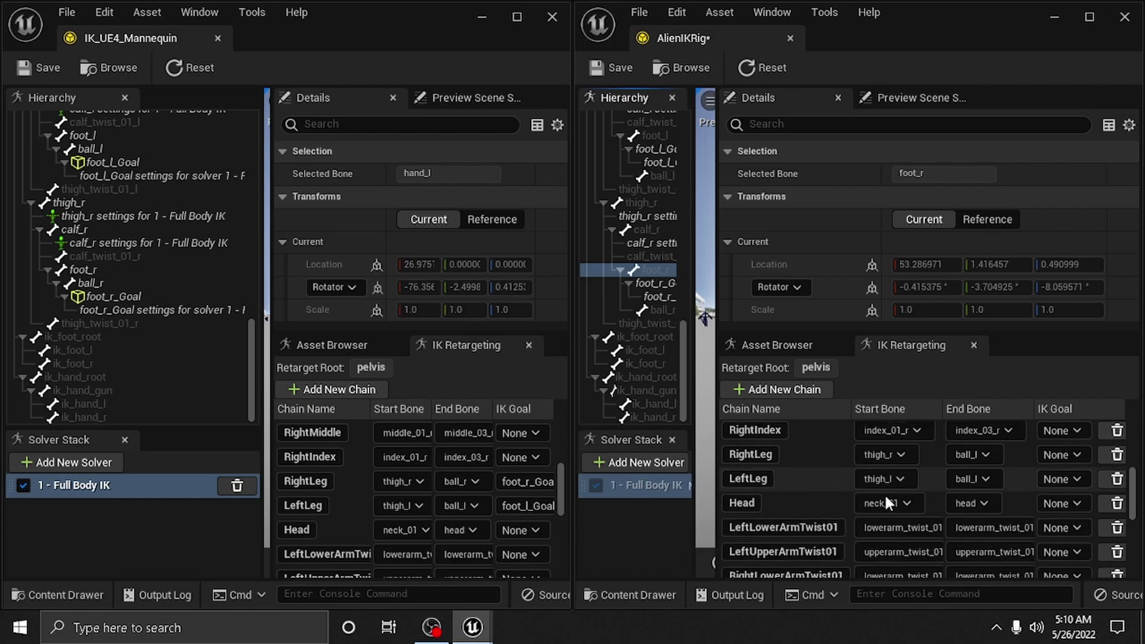
pyautogui.click(1078, 454)
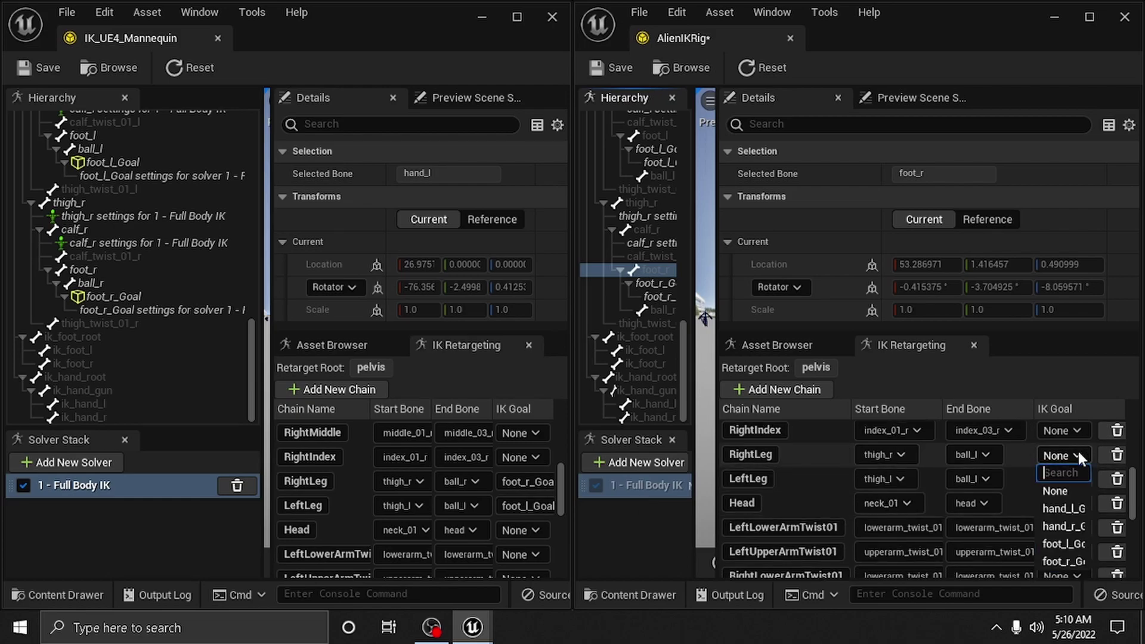
pyautogui.click(1067, 560)
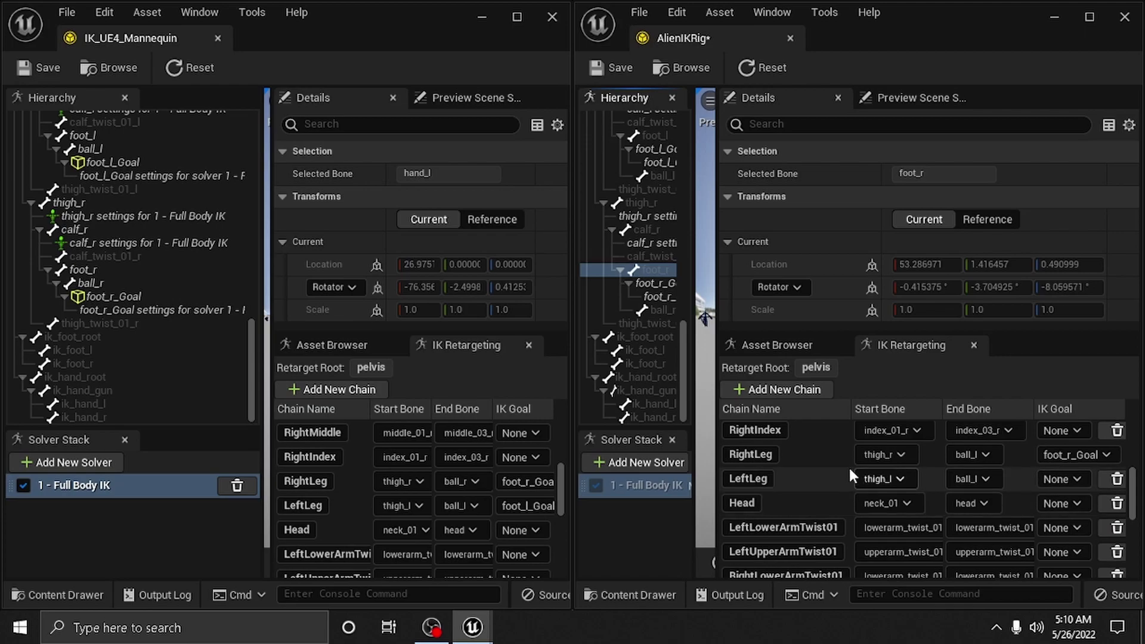
pyautogui.click(1058, 479)
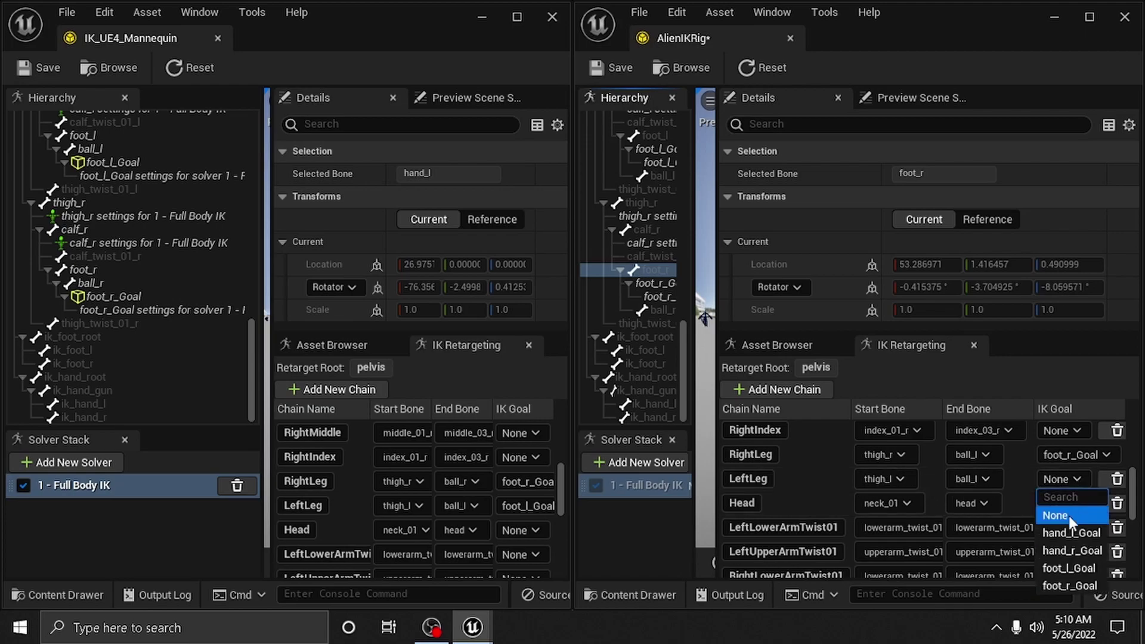
pyautogui.click(1058, 566)
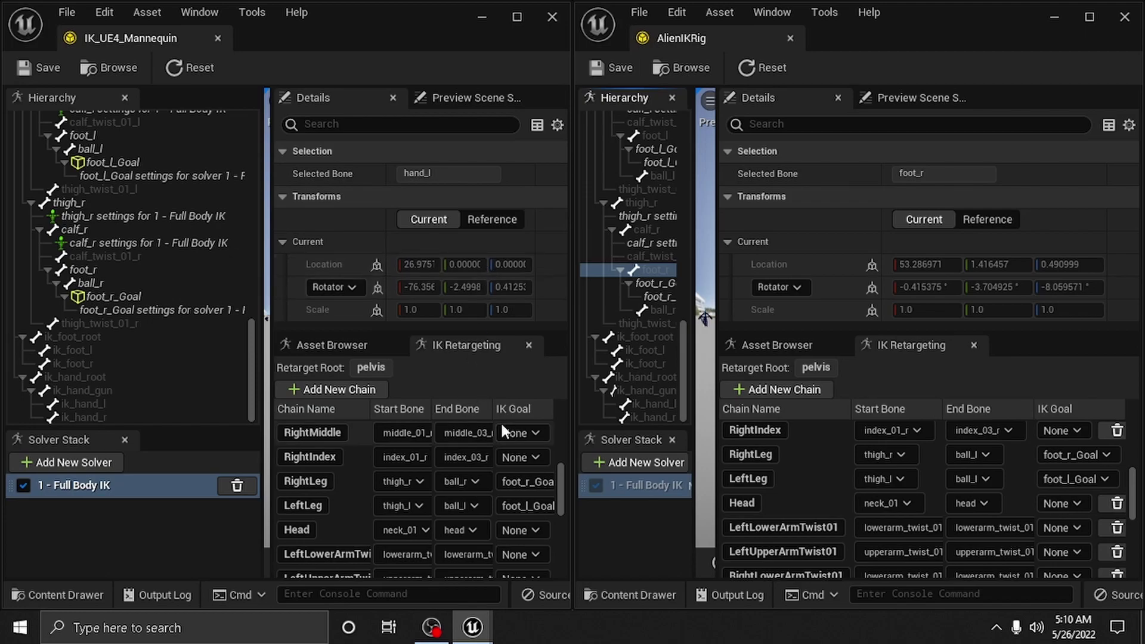
# Check the remaining chains for IK goals and enlarge both preview viewports to compare the two characters' rigs.
pyautogui.scroll(-5, 477, 459)
pyautogui.scroll(5, 470, 482)
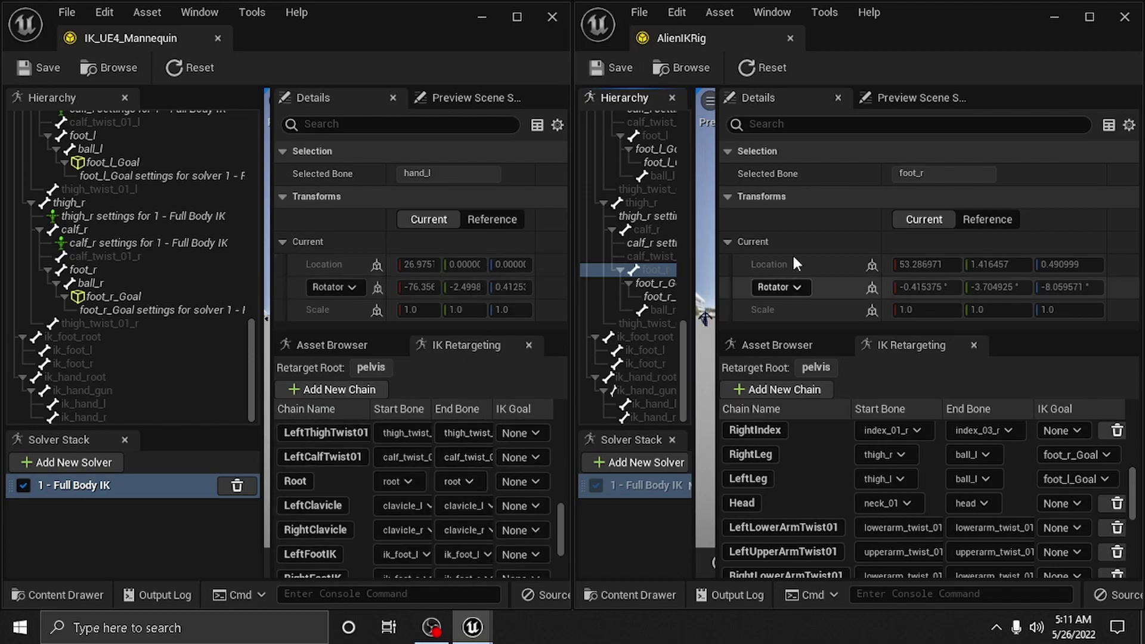
pyautogui.scroll(3, 859, 417)
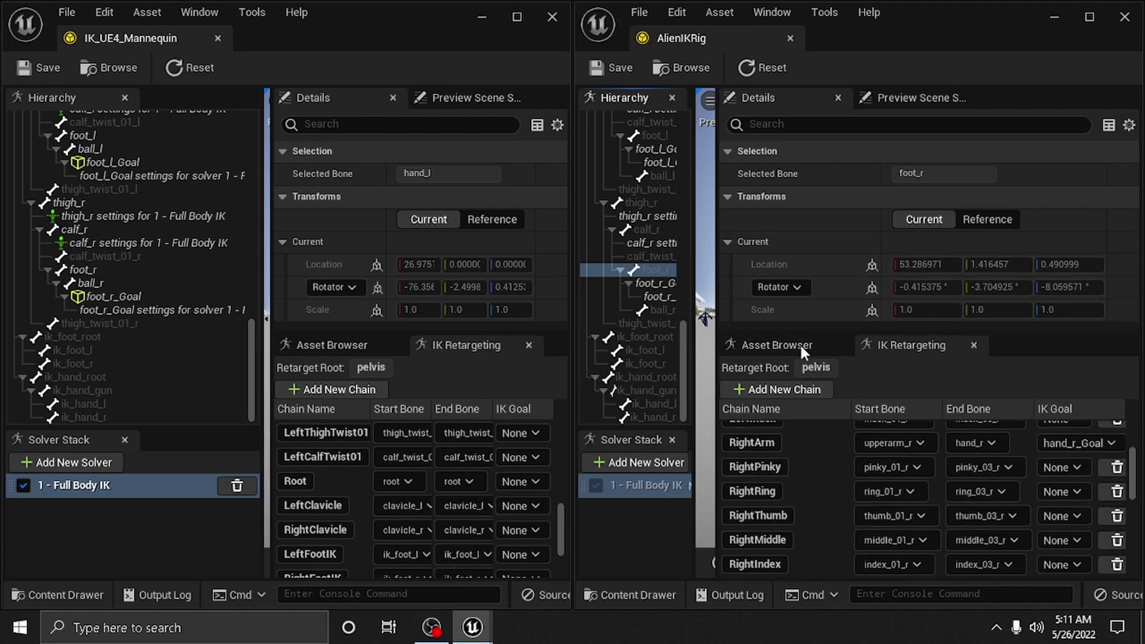
pyautogui.moveTo(716, 273); pyautogui.dragTo(954, 277)
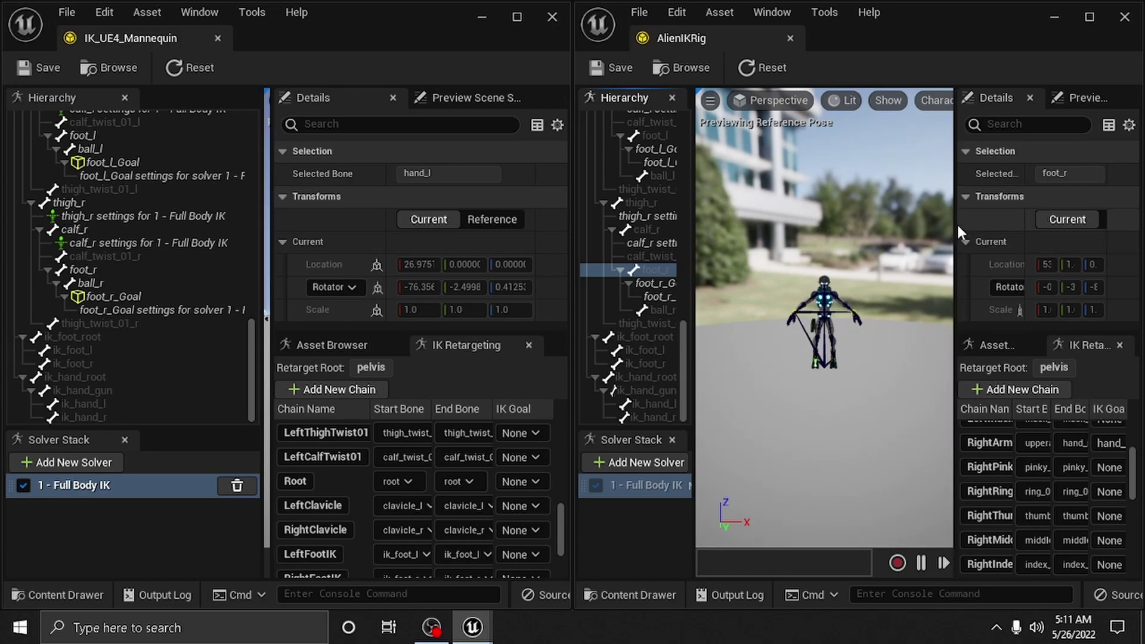
pyautogui.moveTo(958, 224); pyautogui.dragTo(980, 223)
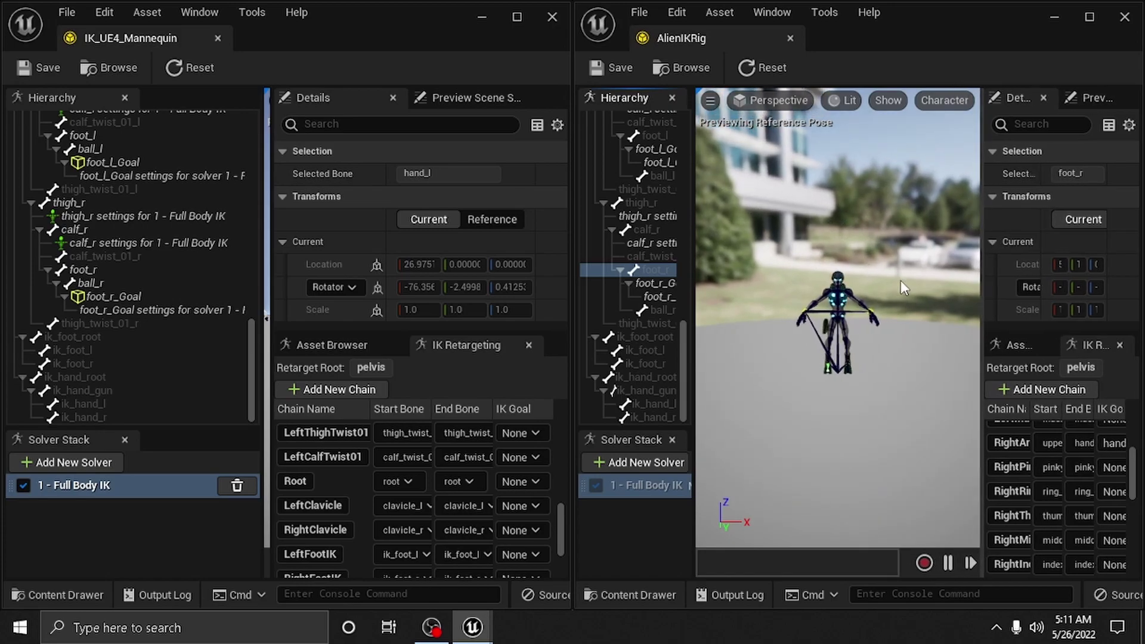
pyautogui.moveTo(272, 235); pyautogui.dragTo(491, 238)
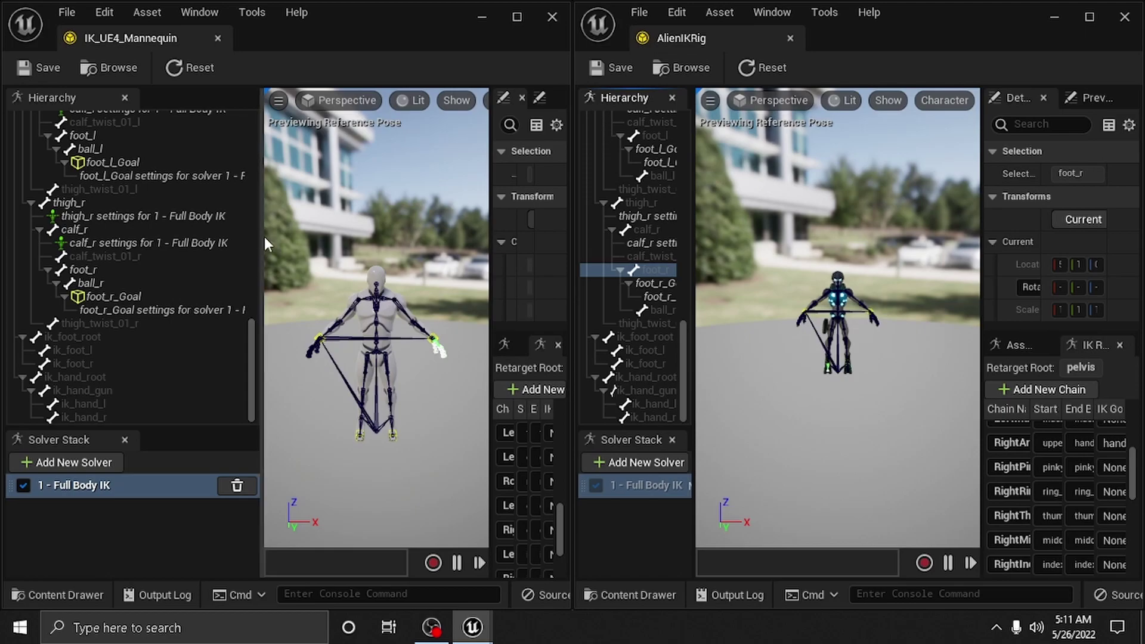
pyautogui.moveTo(261, 236); pyautogui.dragTo(151, 236)
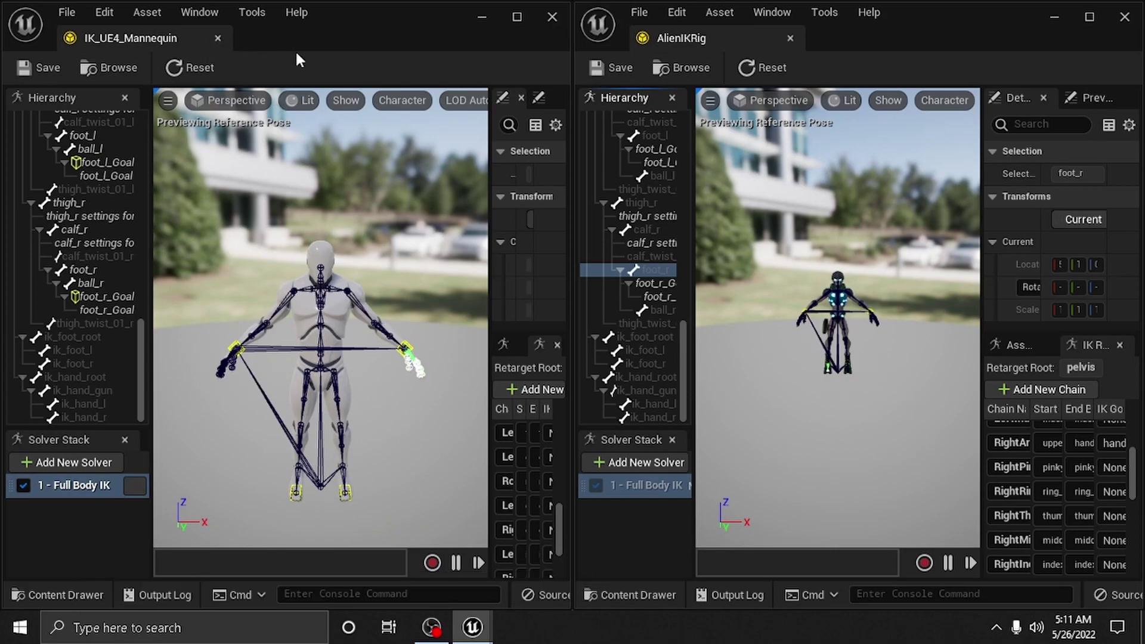
# Locate the AlienIKRig asset in the Rigs folder and close the IK_UE4_Mannequin editor.
pyautogui.click(691, 67)
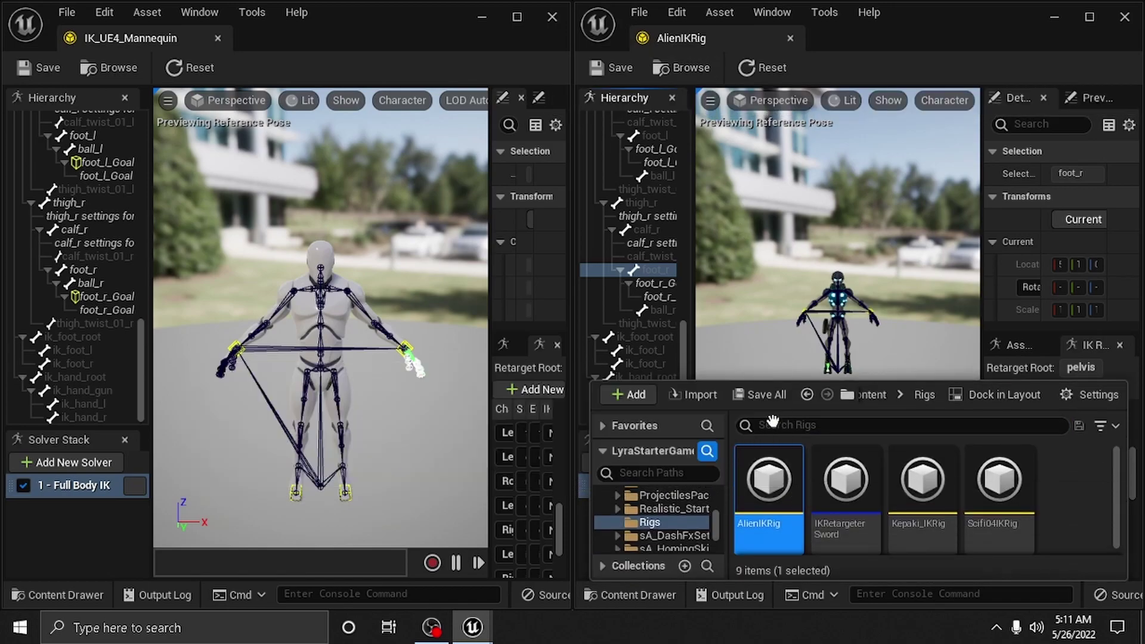
pyautogui.click(553, 17)
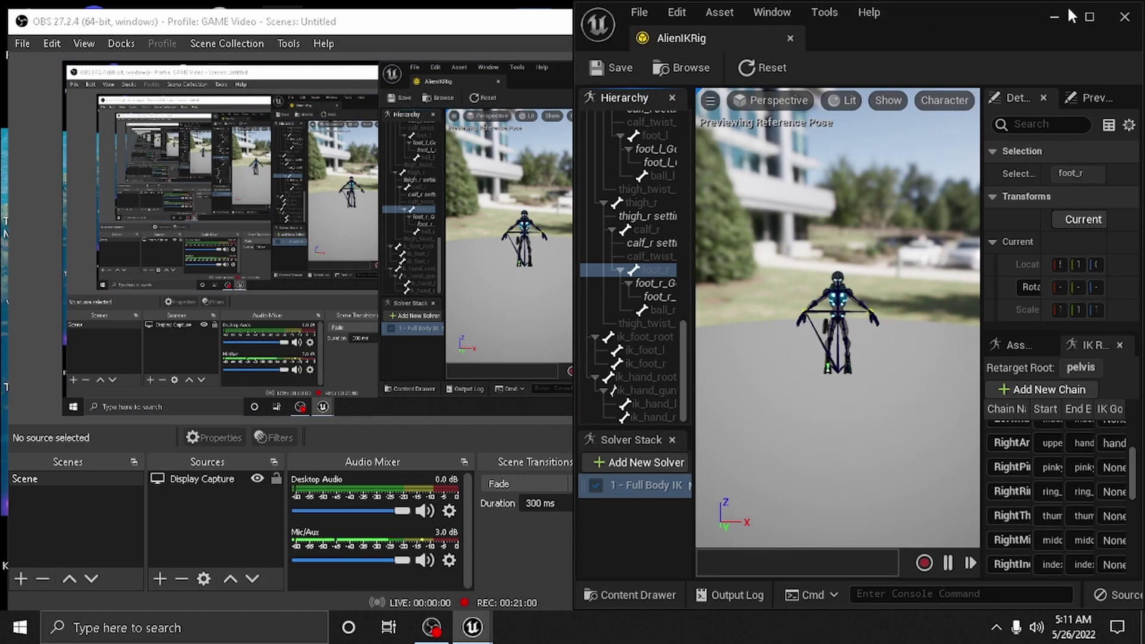
# Minimize the AlienIKRig editor and maximize the NewXadinLyra level editor window.
pyautogui.moveTo(483, 634)
pyautogui.click(1054, 18)
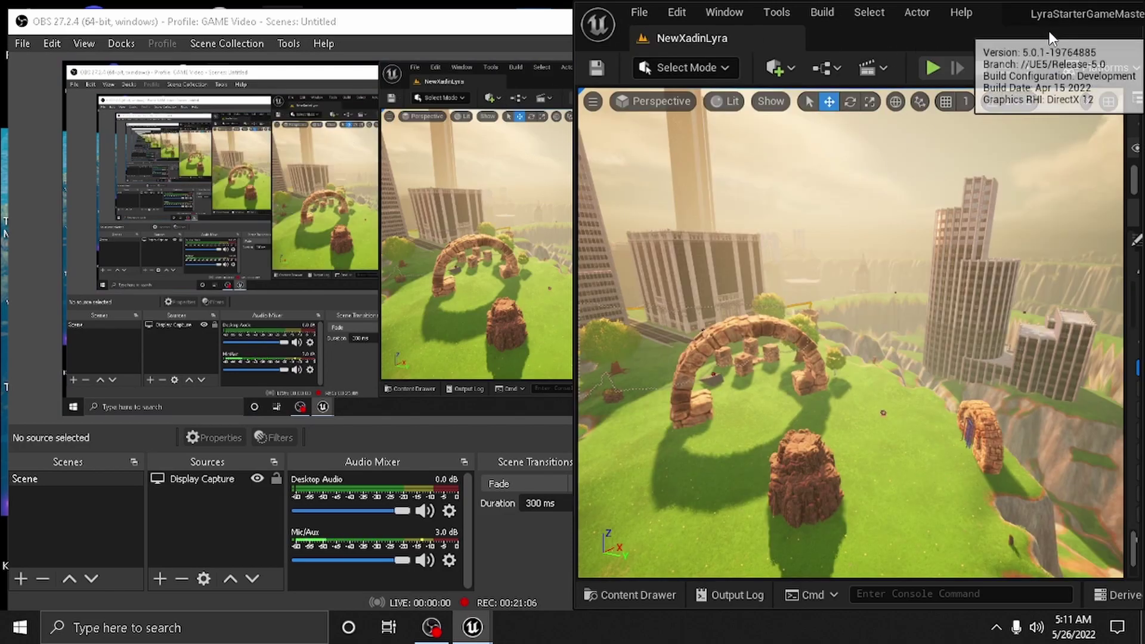
pyautogui.moveTo(971, 38); pyautogui.dragTo(969, 34)
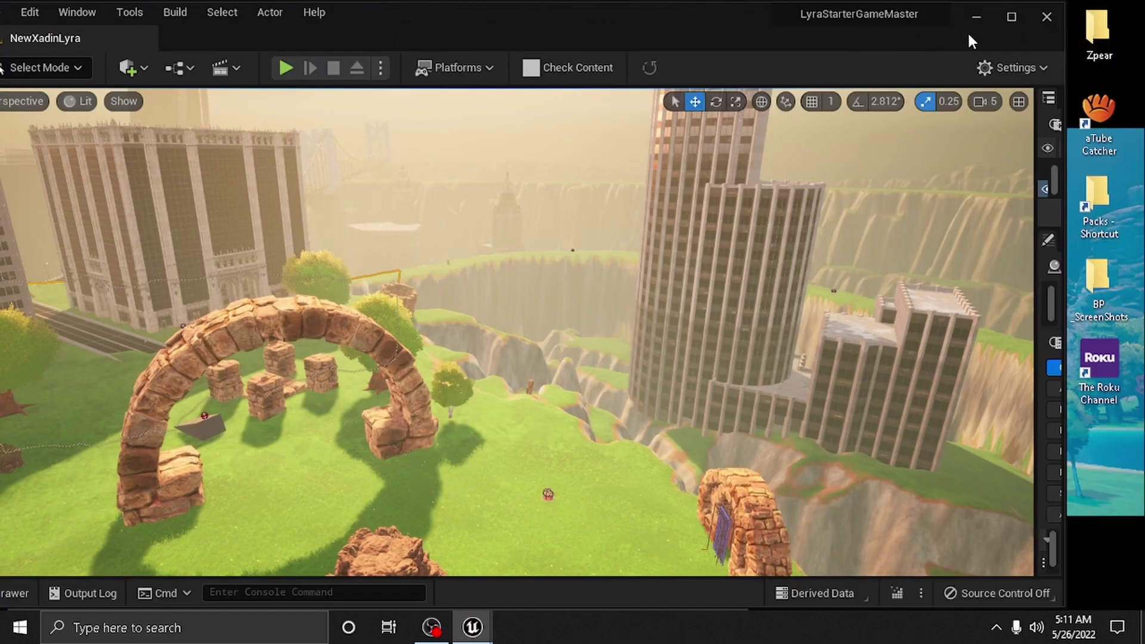
pyautogui.click(1011, 18)
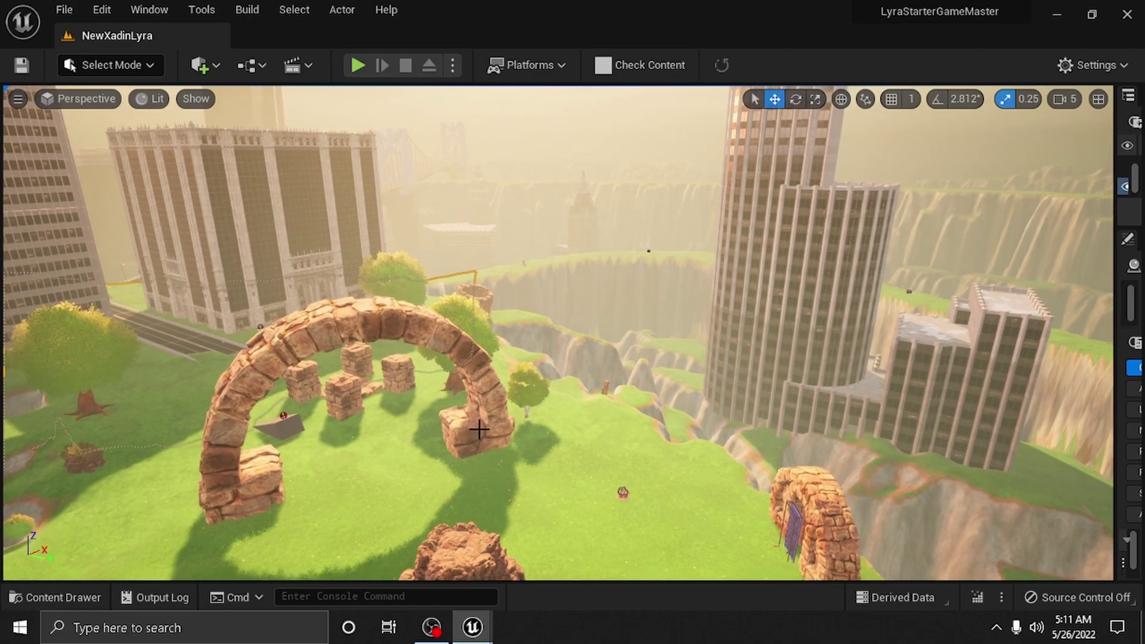
# Create an IK Retargeter asset in the Rigs folder that copies animation from IK_UE4_Mannequin.
pyautogui.scroll(-5, 479, 429)
pyautogui.moveTo(479, 429); pyautogui.dragTo(494, 493, button='right')
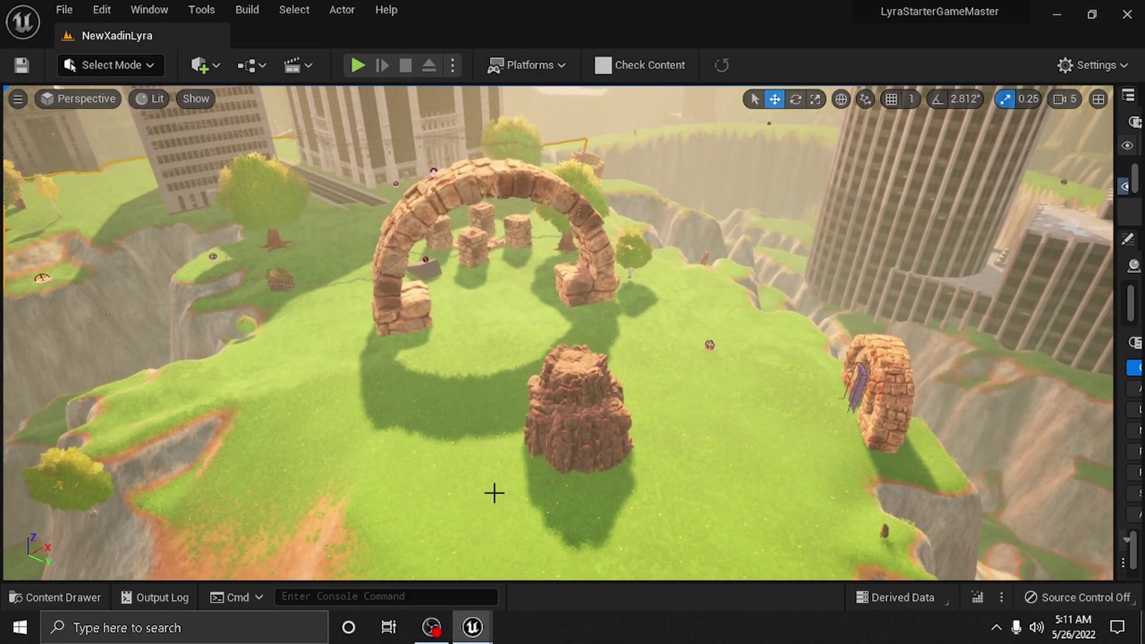
pyautogui.click(58, 597)
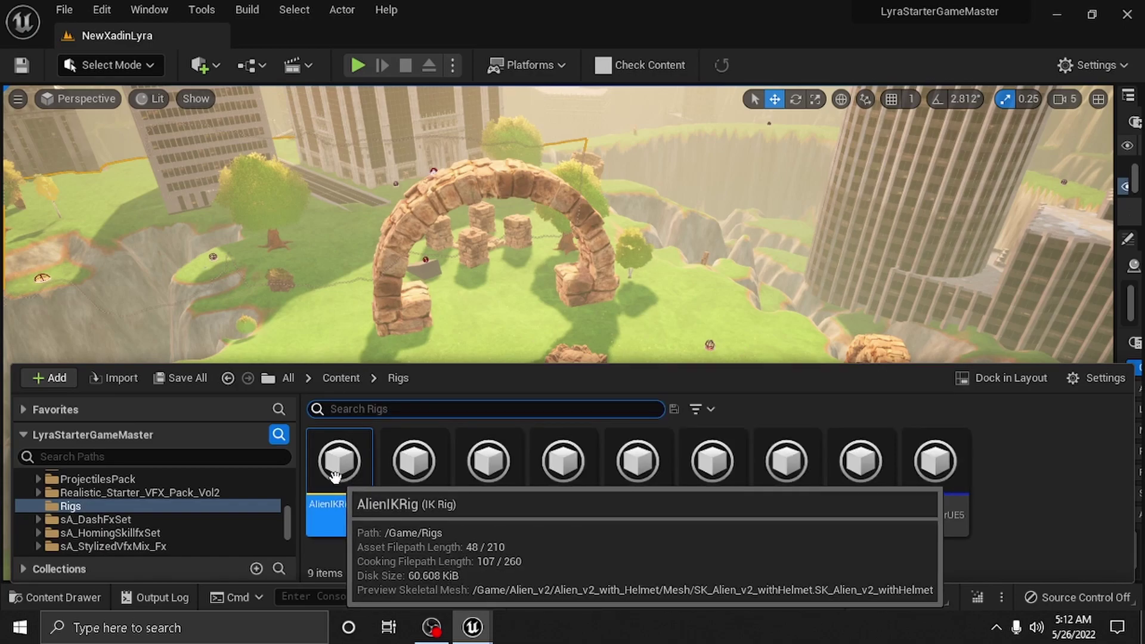
pyautogui.click(336, 477)
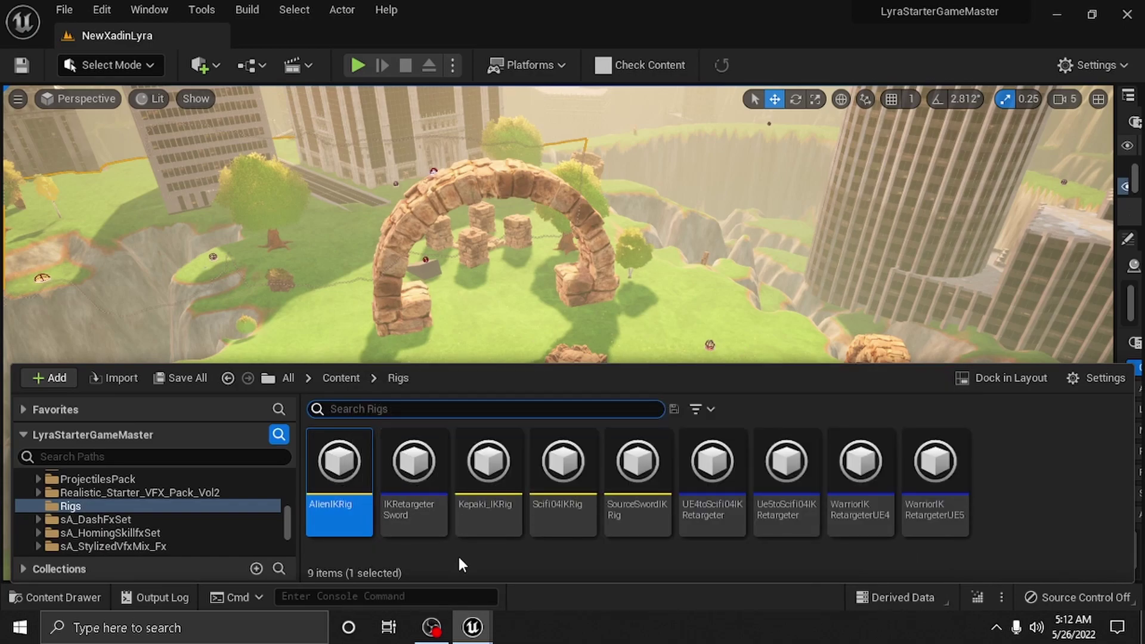
pyautogui.click(508, 563)
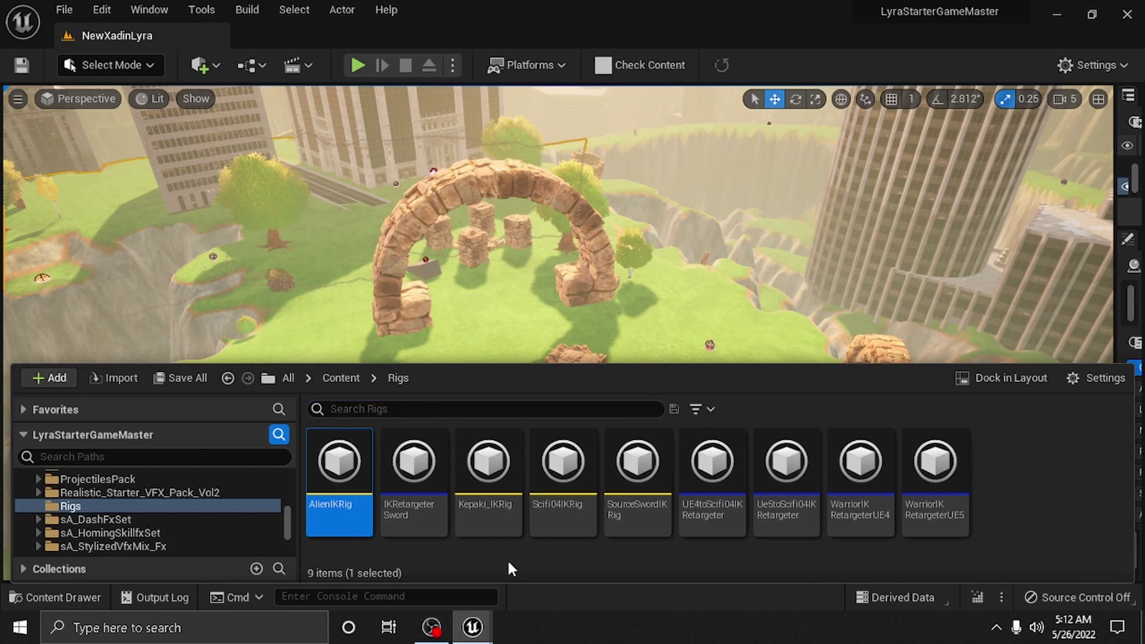
pyautogui.rightClick(1003, 510)
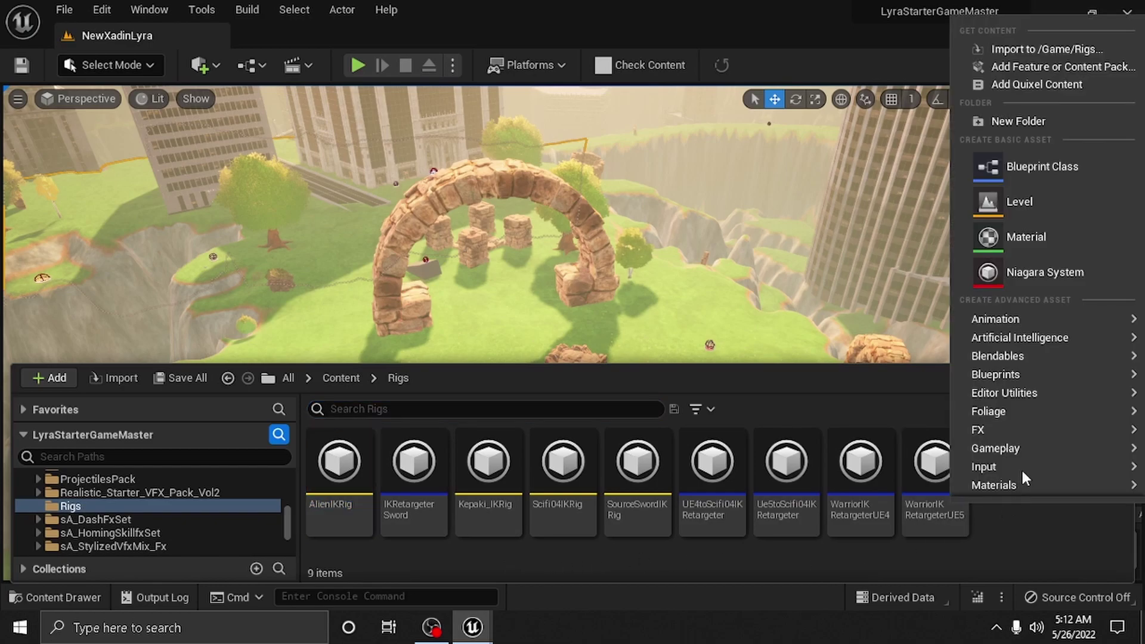
pyautogui.moveTo(1006, 321)
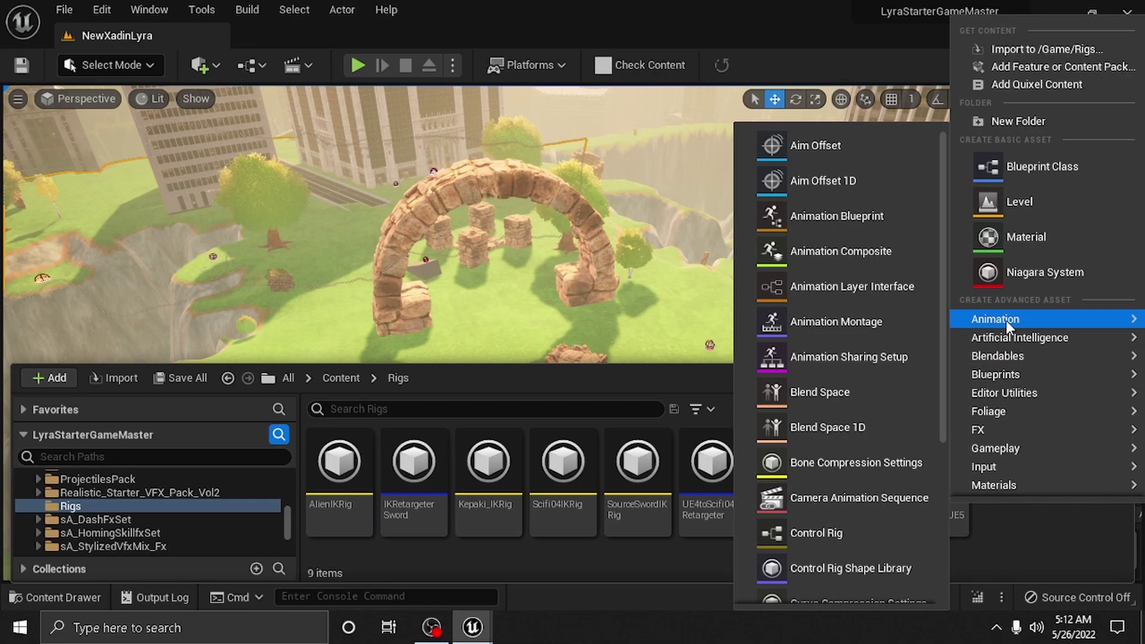
pyautogui.scroll(-5, 786, 419)
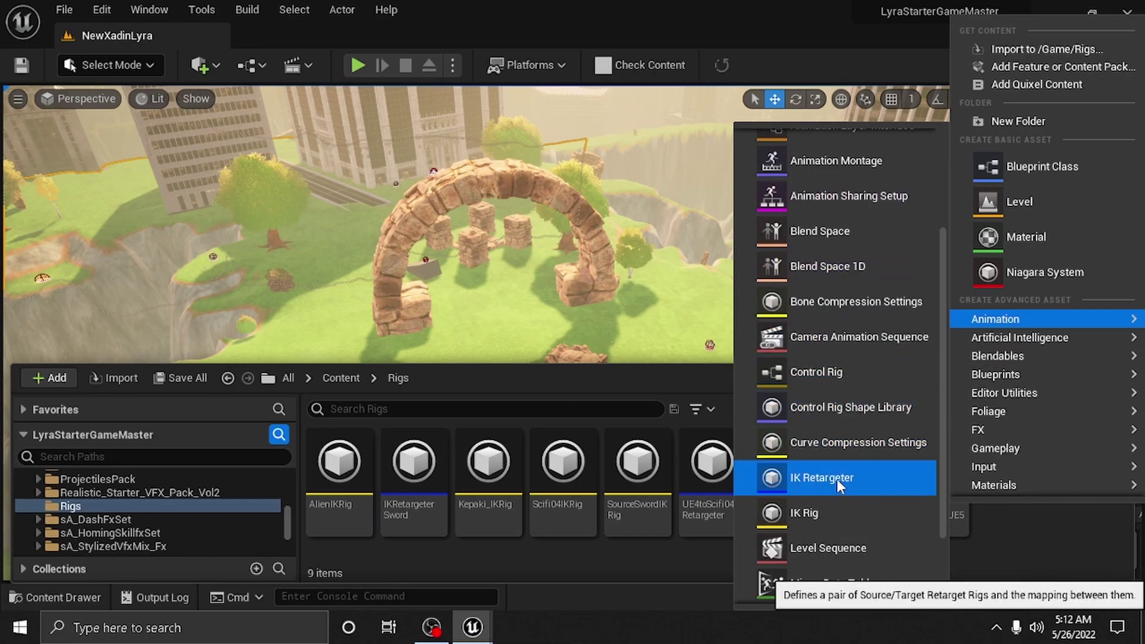
pyautogui.click(836, 478)
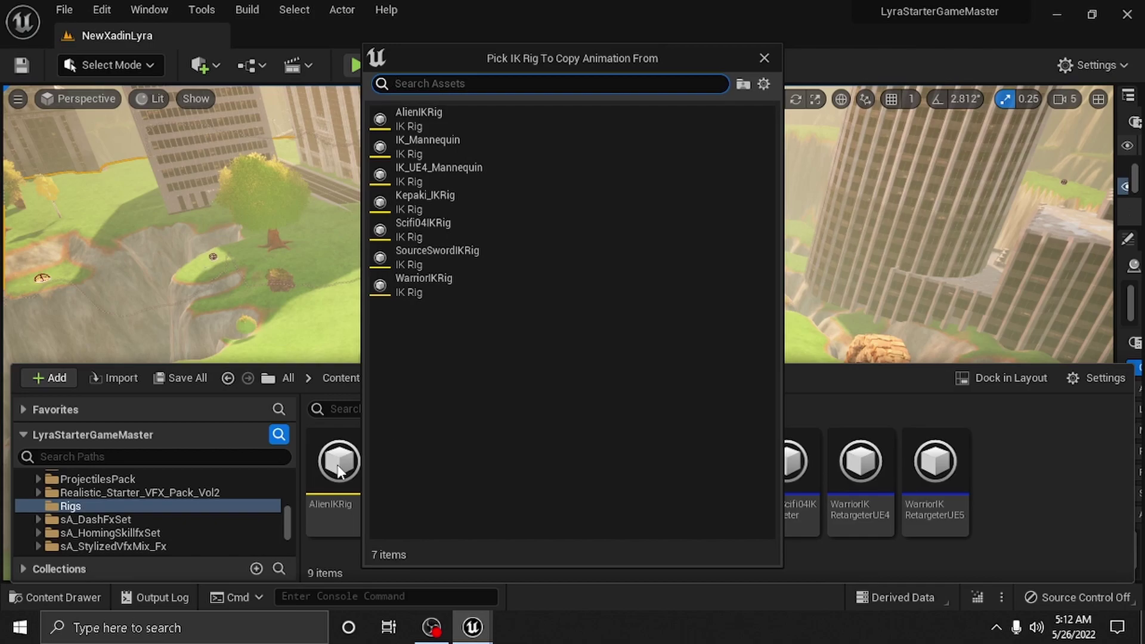
pyautogui.moveTo(448, 176)
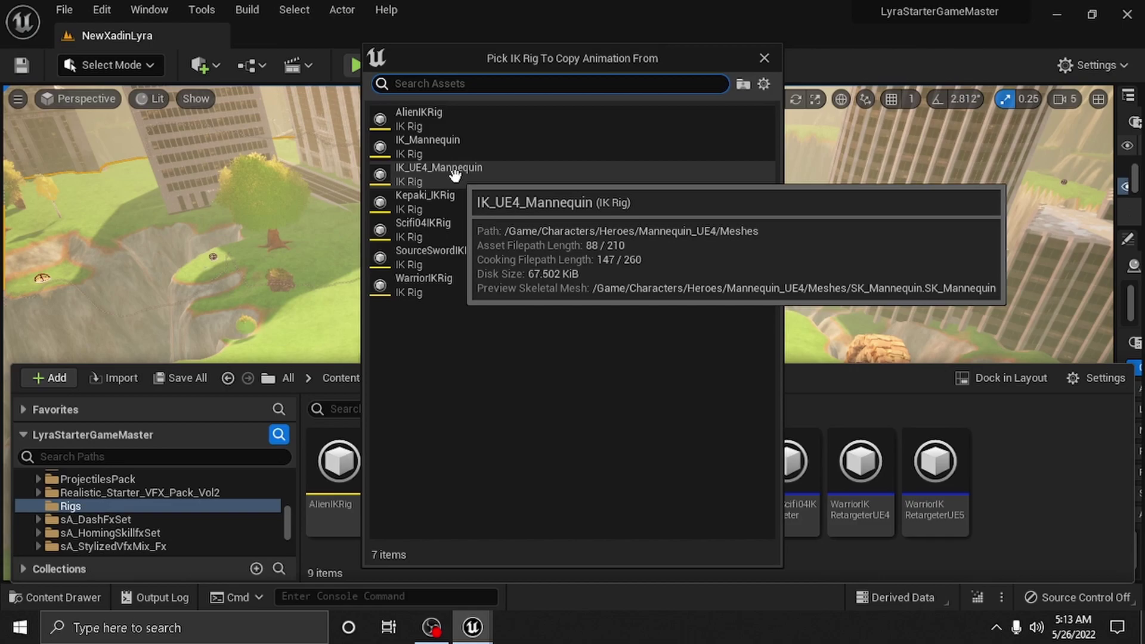
pyautogui.click(455, 175)
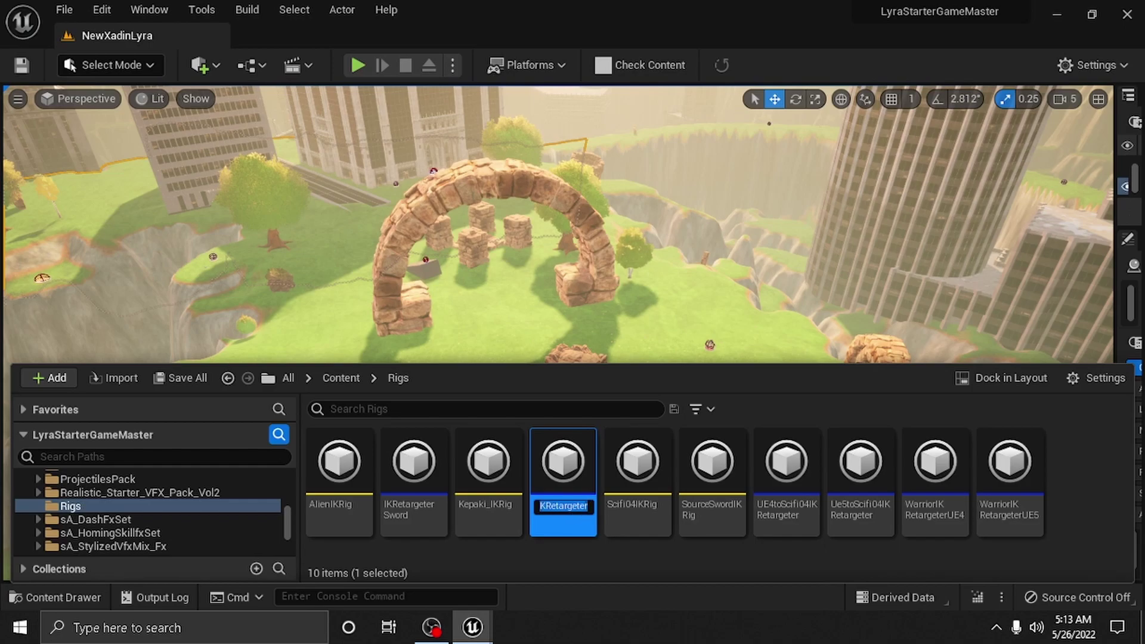
# Name the new retargeter Ue4toAlienIKRetargeter and save all modified assets.
pyautogui.moveTo(588, 506); pyautogui.dragTo(531, 503)
pyautogui.click(559, 508)
pyautogui.write('U')
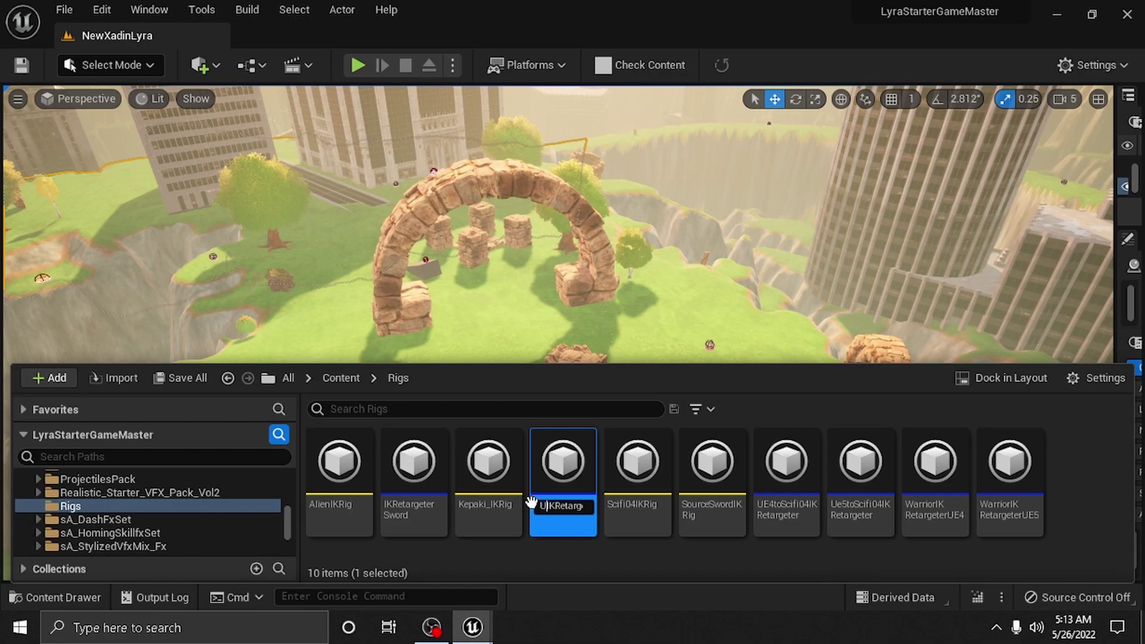
pyautogui.write('e4toAlien')
pyautogui.press('Return')
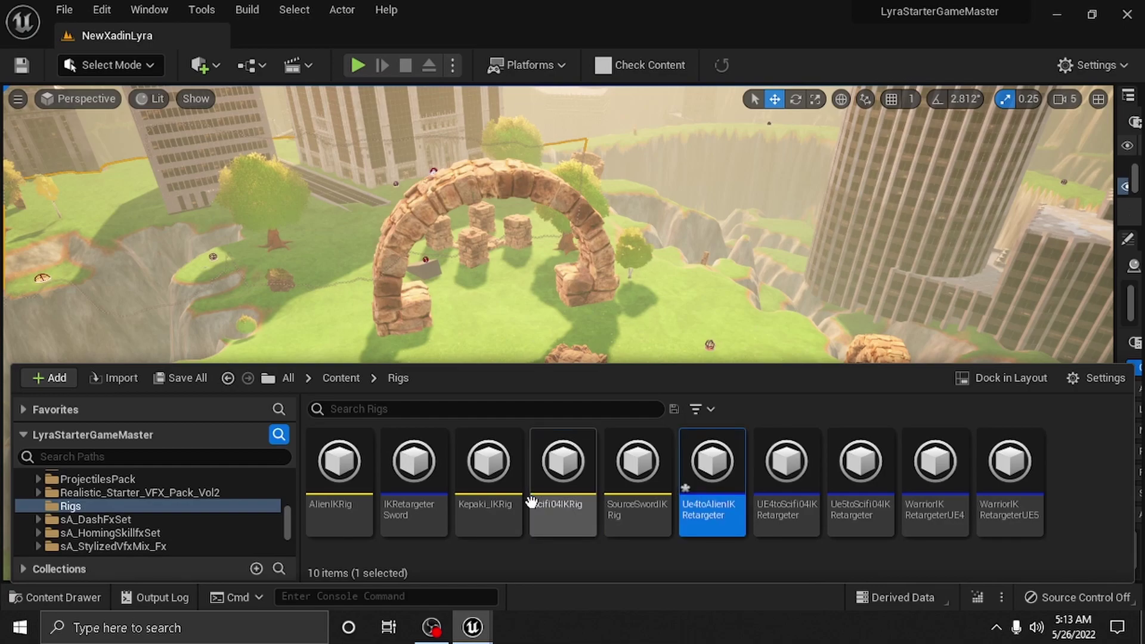
pyautogui.click(70, 15)
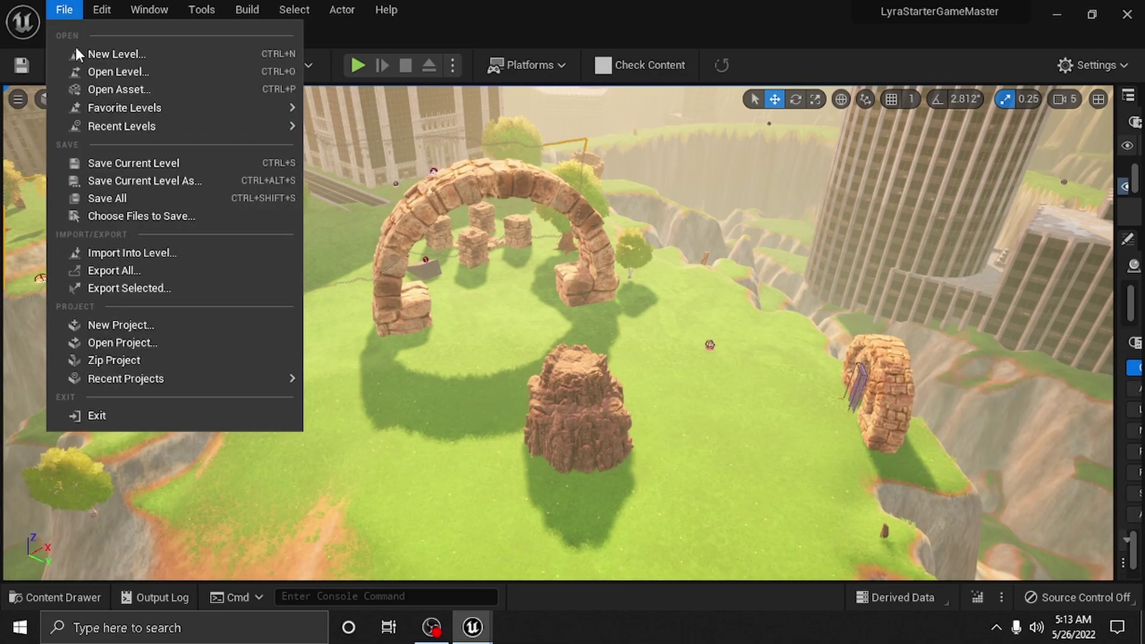
pyautogui.click(90, 203)
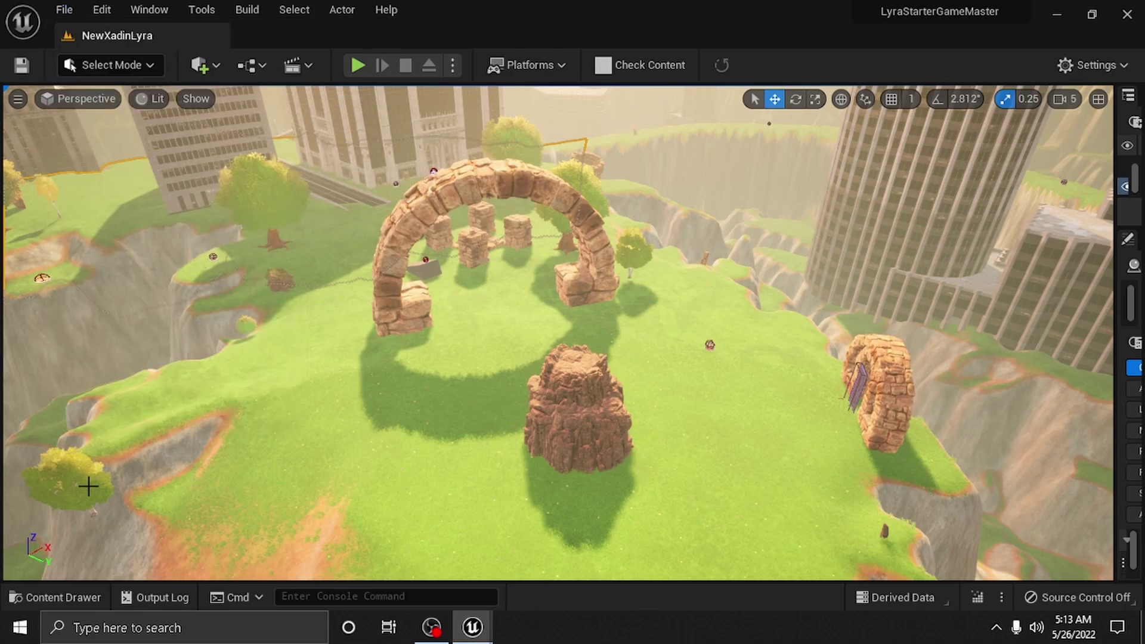
pyautogui.click(64, 599)
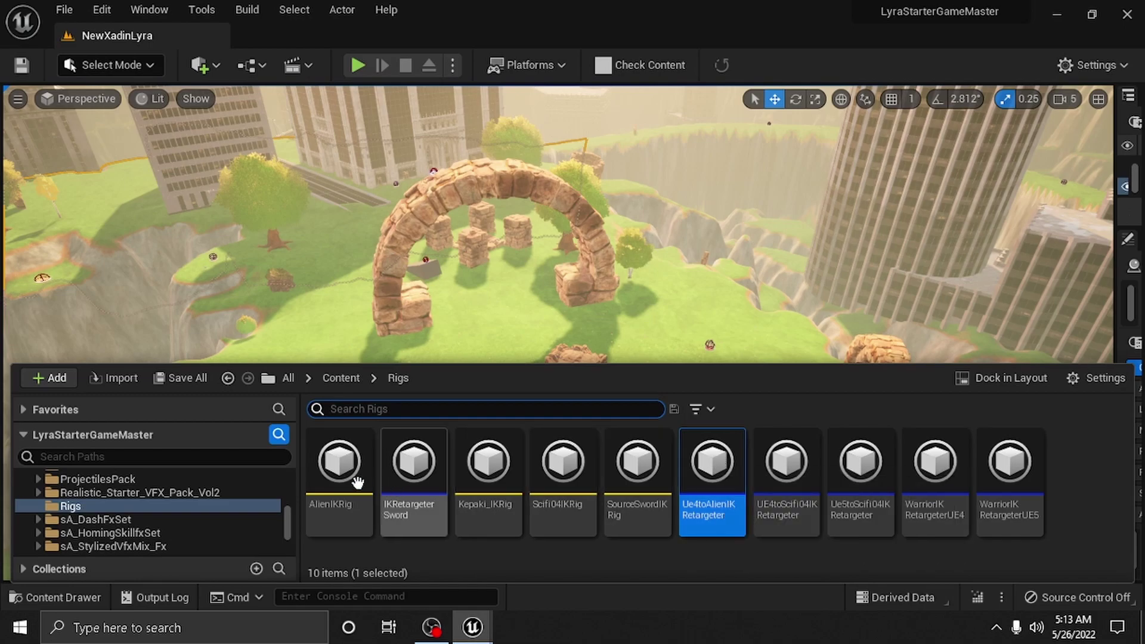
pyautogui.click(340, 465)
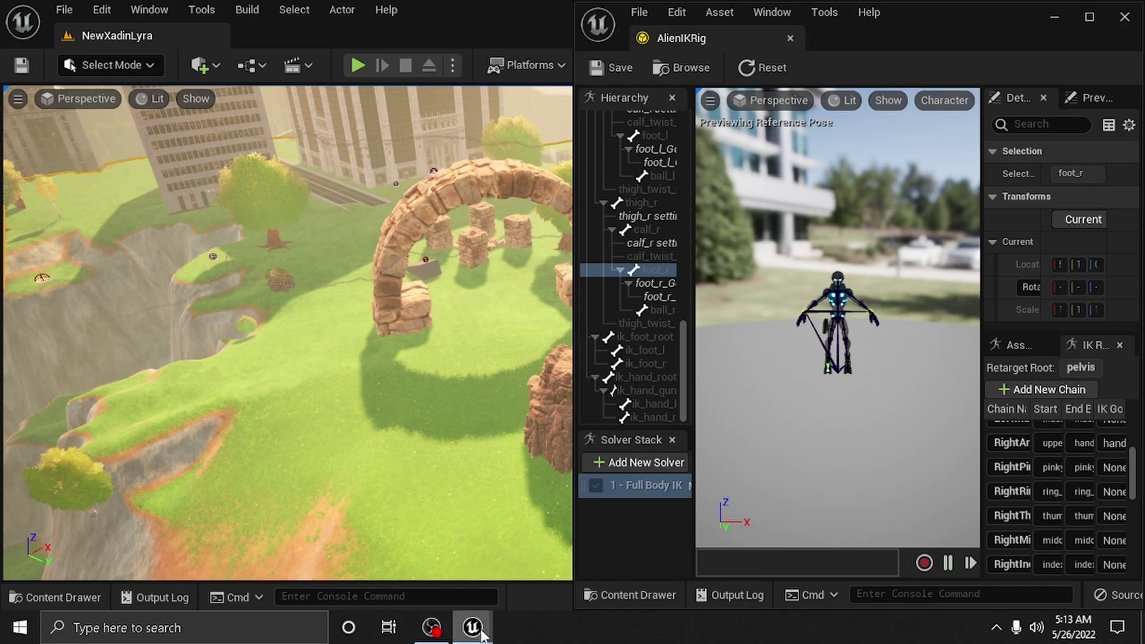
pyautogui.moveTo(474, 628)
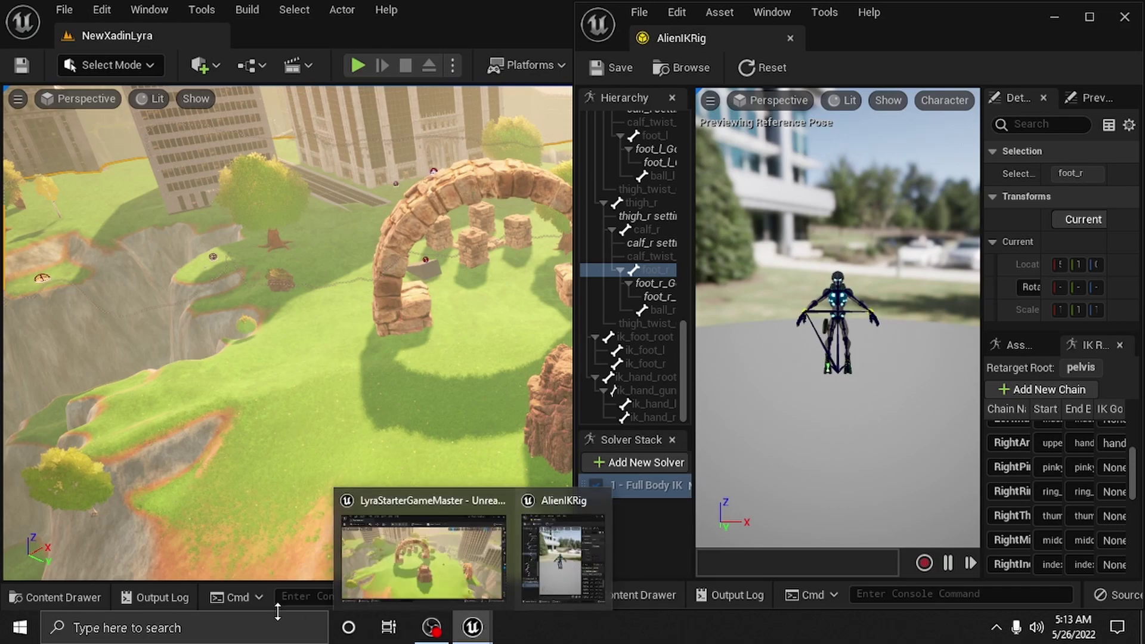
pyautogui.click(83, 598)
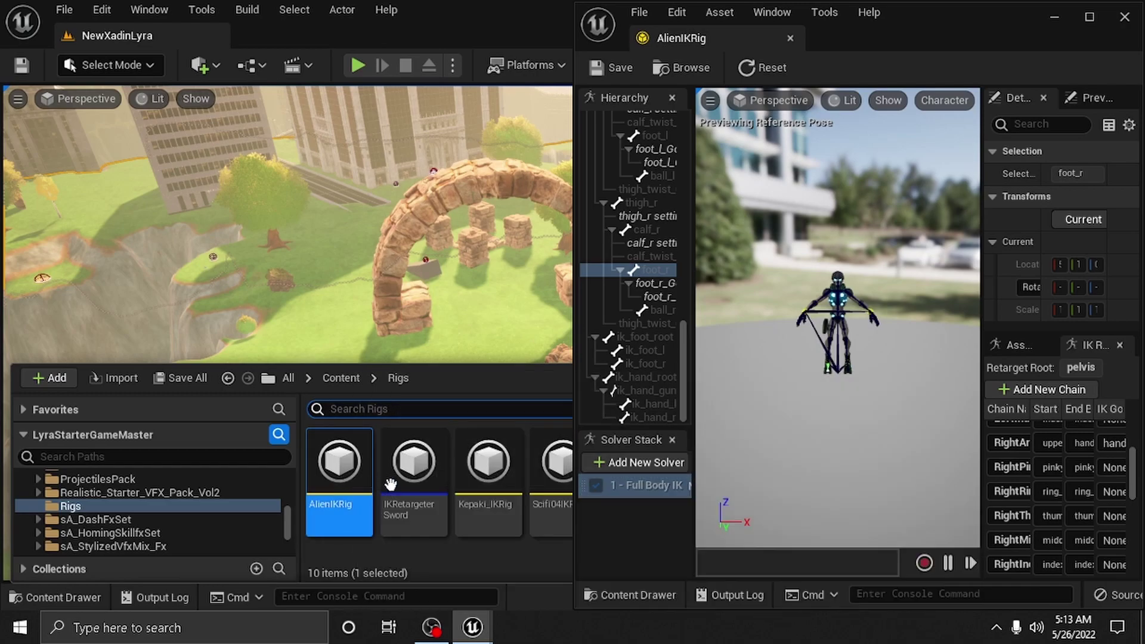
pyautogui.click(1055, 17)
# Open Ue4toAlienIKRetargeter from the Rigs folder and maximize its editor window.
pyautogui.click(60, 597)
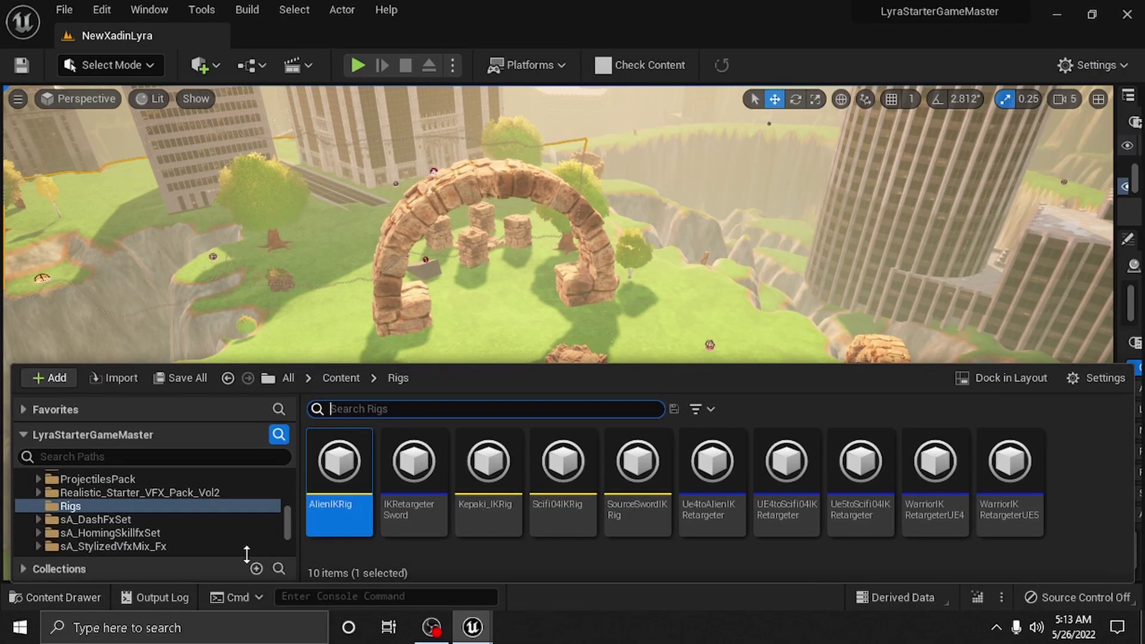
pyautogui.click(717, 471)
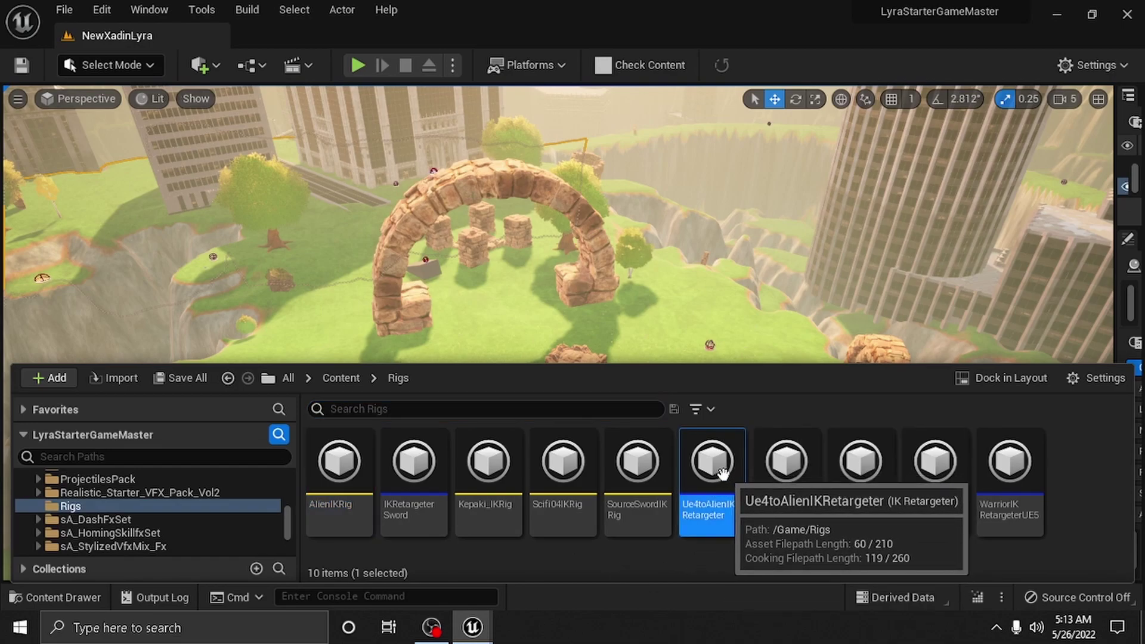
pyautogui.doubleClick(715, 476)
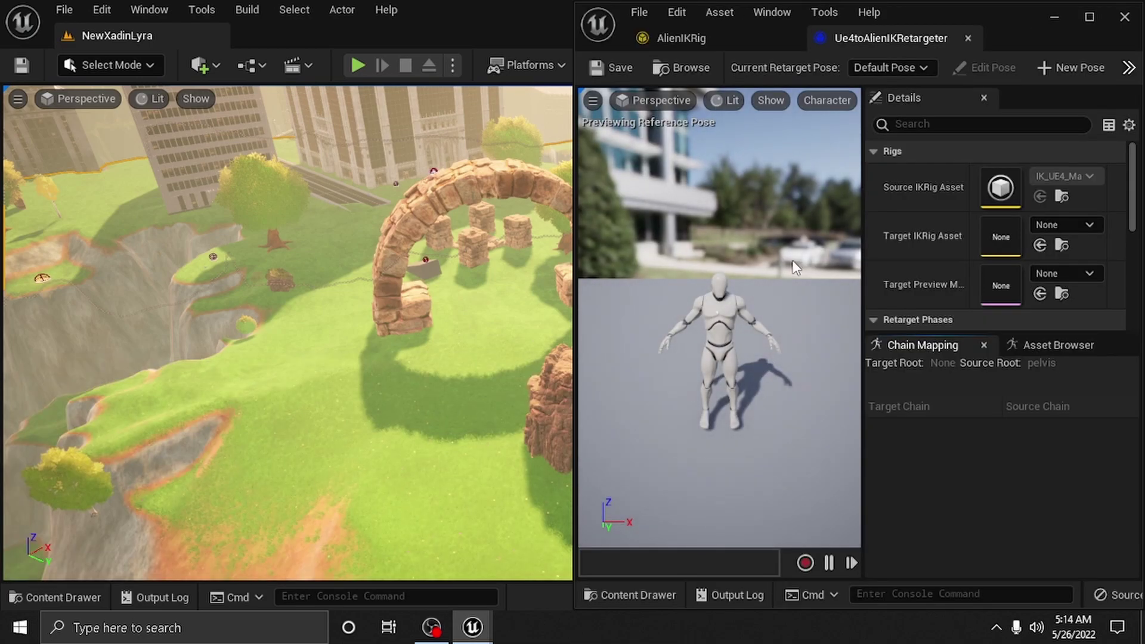
pyautogui.click(1088, 19)
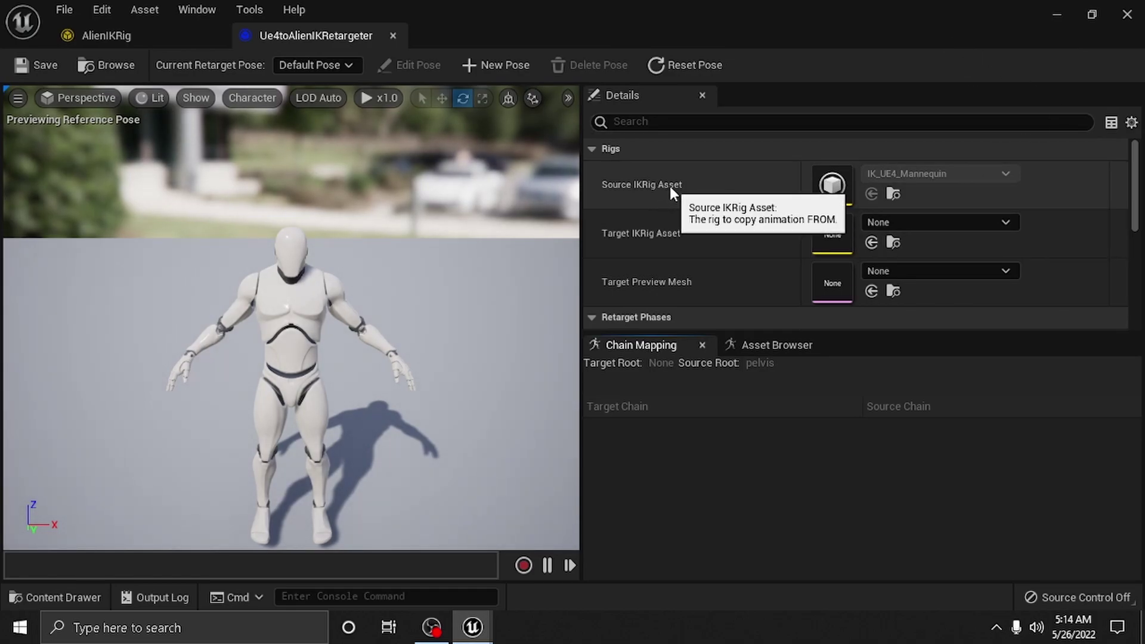
# Locate the retargeter's source IK rig asset in the project content and return to the retargeter's rig settings.
pyautogui.click(895, 193)
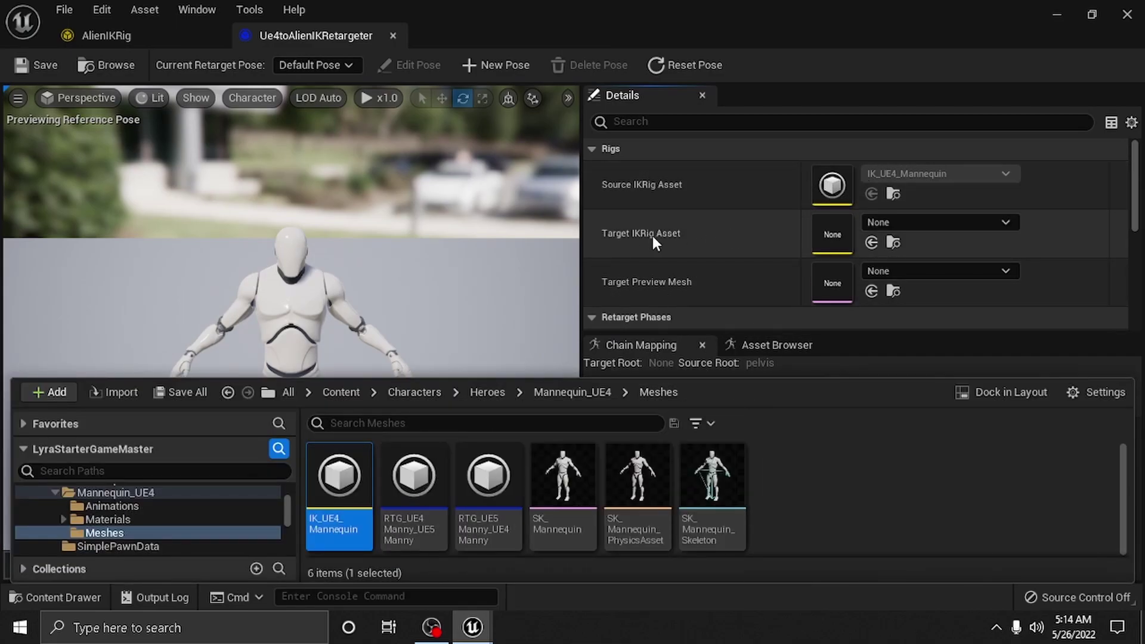
pyautogui.click(622, 193)
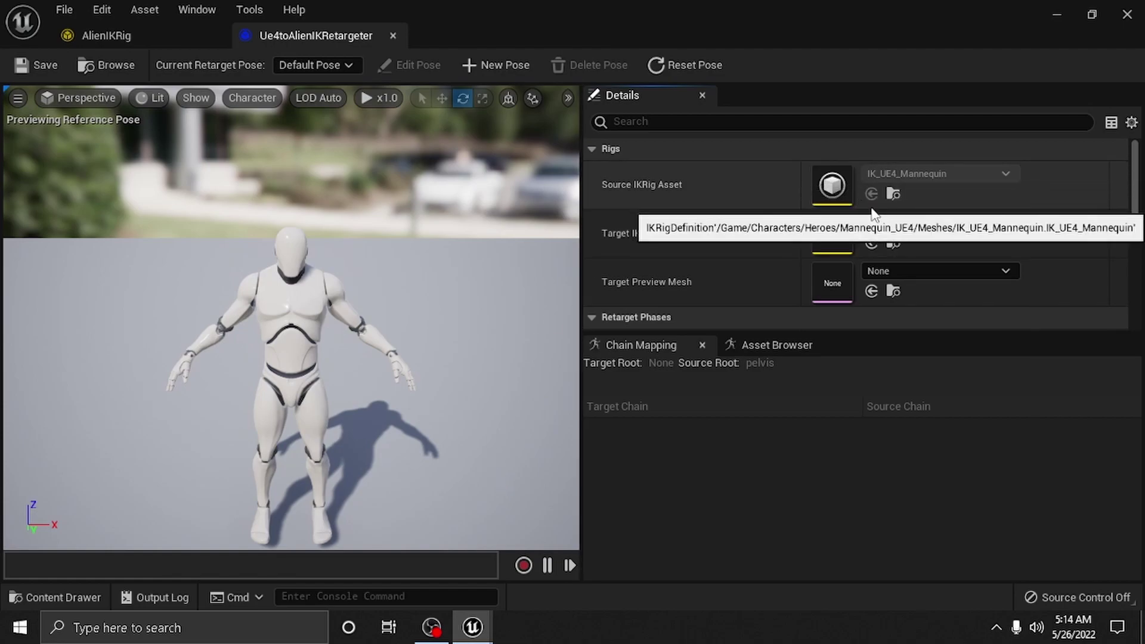
pyautogui.scroll(2, 323, 419)
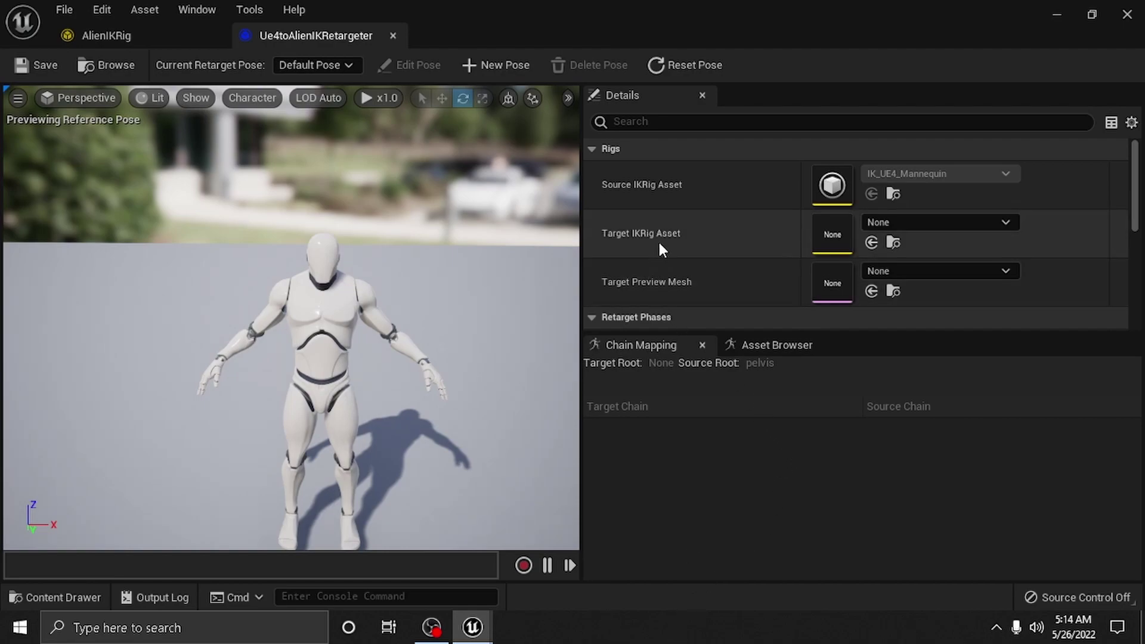
# Set the retargeter's target preview mesh to SK_Alien_v2_withHelmet and its target IK rig to AlienIKRig.
pyautogui.click(897, 273)
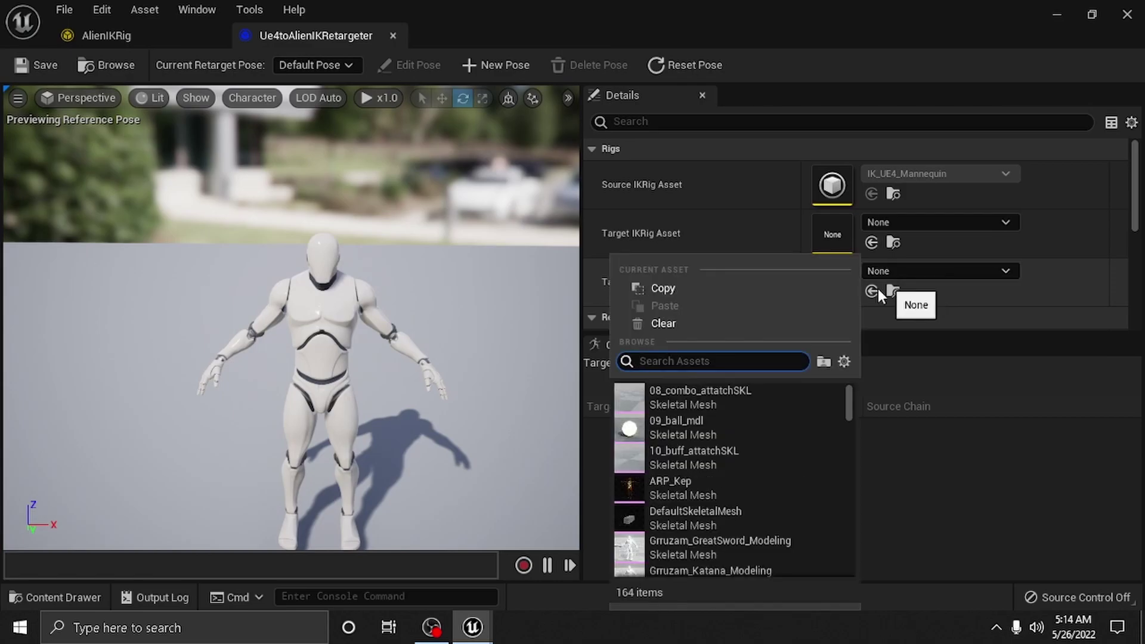
pyautogui.write('alien')
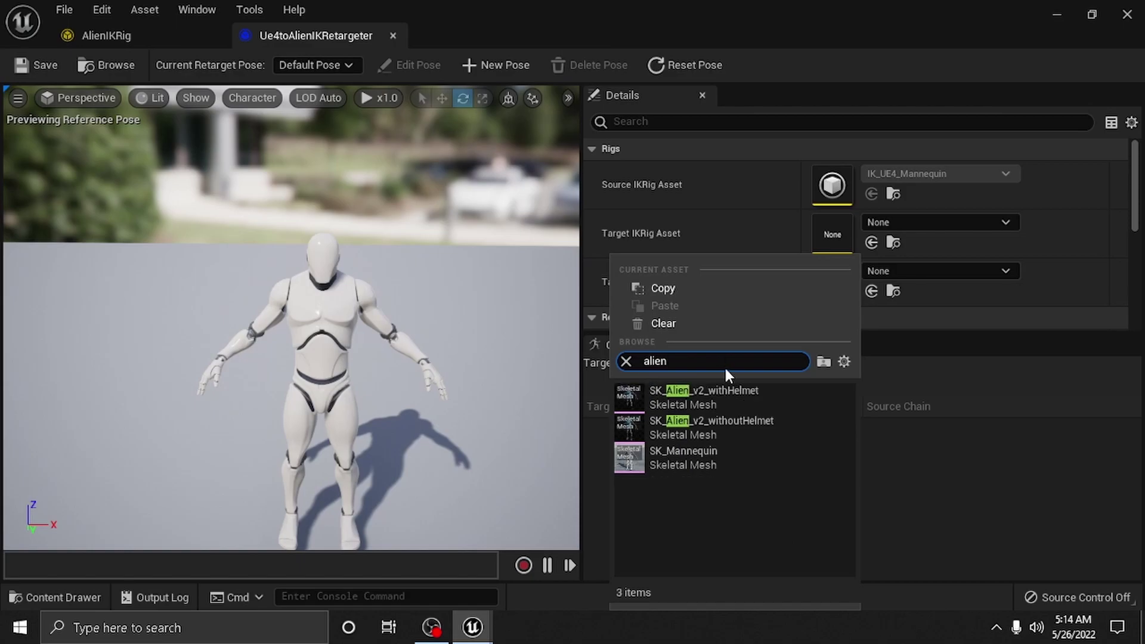
pyautogui.click(713, 397)
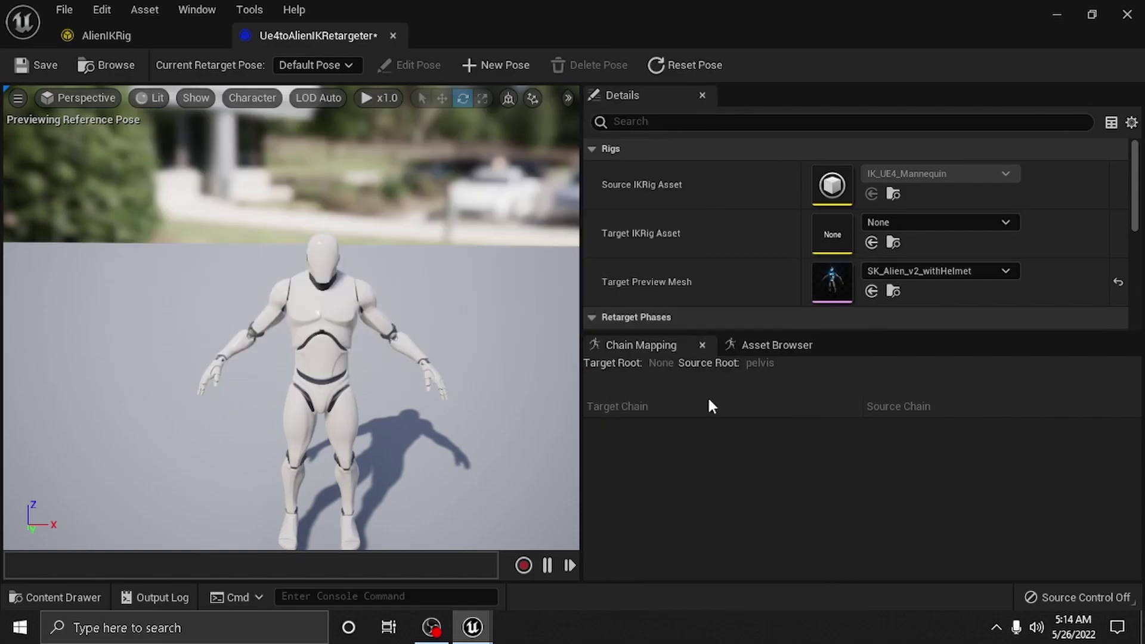
pyautogui.click(920, 222)
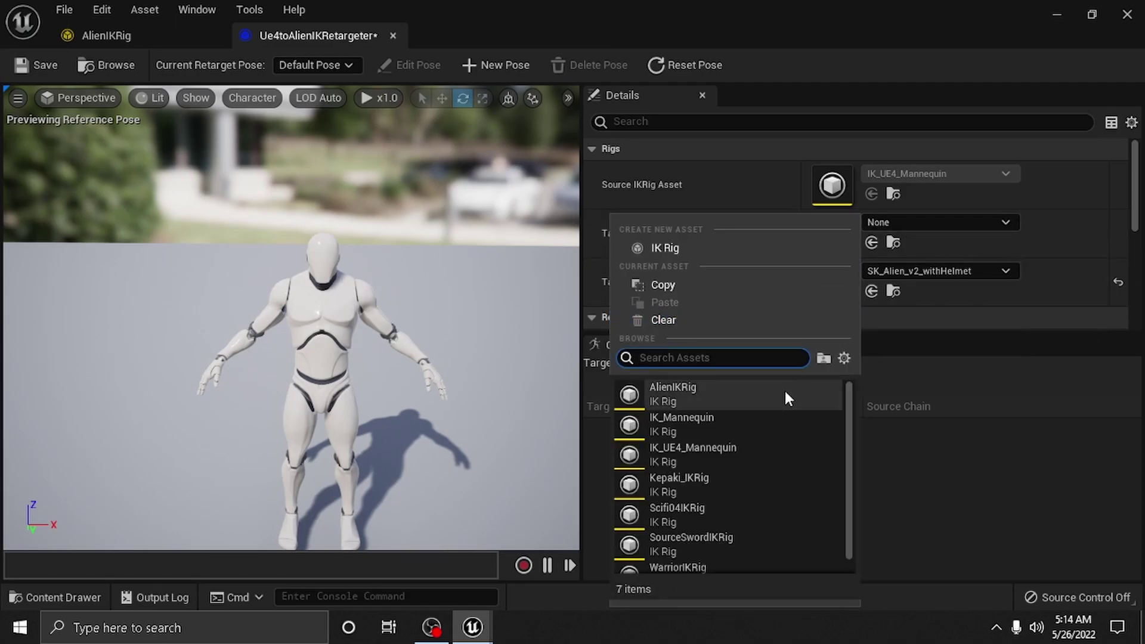
pyautogui.click(694, 387)
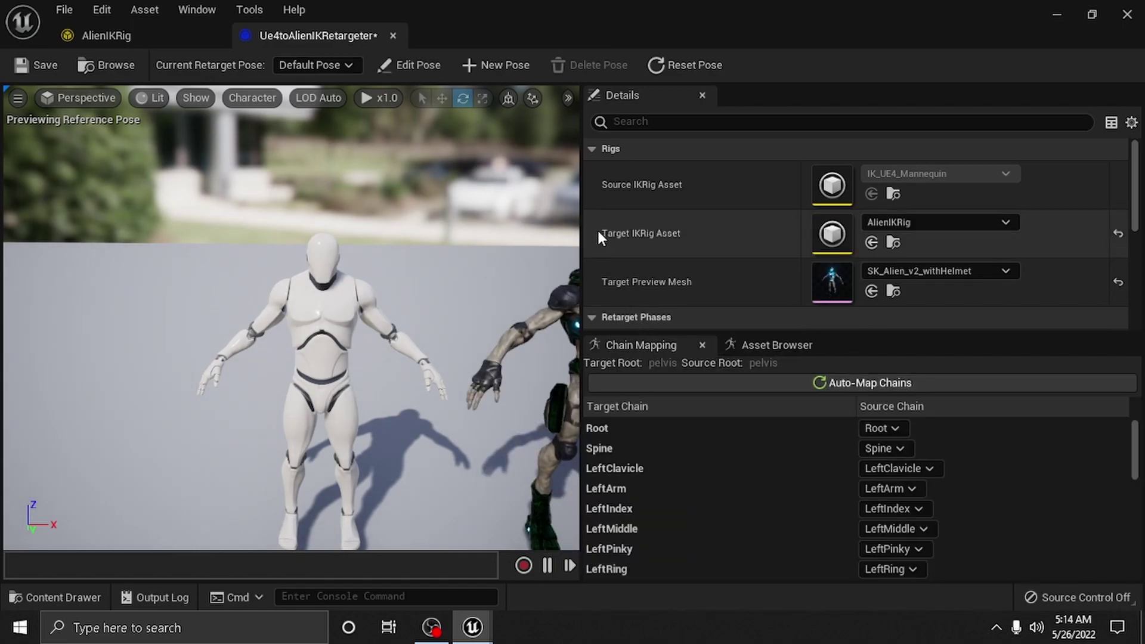
# Widen the preview viewport and compare the mannequin and alien characters side by side.
pyautogui.moveTo(582, 223); pyautogui.dragTo(793, 230)
pyautogui.scroll(-2, 661, 328)
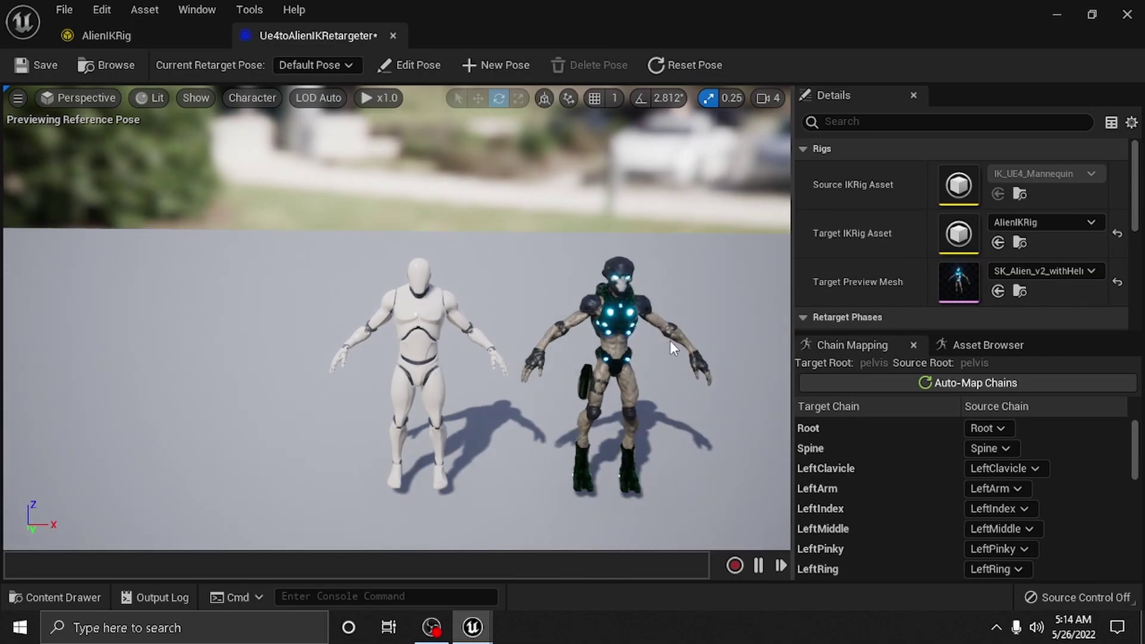
pyautogui.moveTo(671, 341)
pyautogui.mouseDown()
pyautogui.moveTo(662, 334)
pyautogui.moveTo(692, 340)
pyautogui.moveTo(683, 345)
pyautogui.mouseUp()
pyautogui.moveTo(683, 345)
pyautogui.mouseDown(button='right')
pyautogui.moveTo(637, 344)
pyautogui.moveTo(725, 345)
pyautogui.moveTo(674, 354)
pyautogui.mouseUp(button='right')
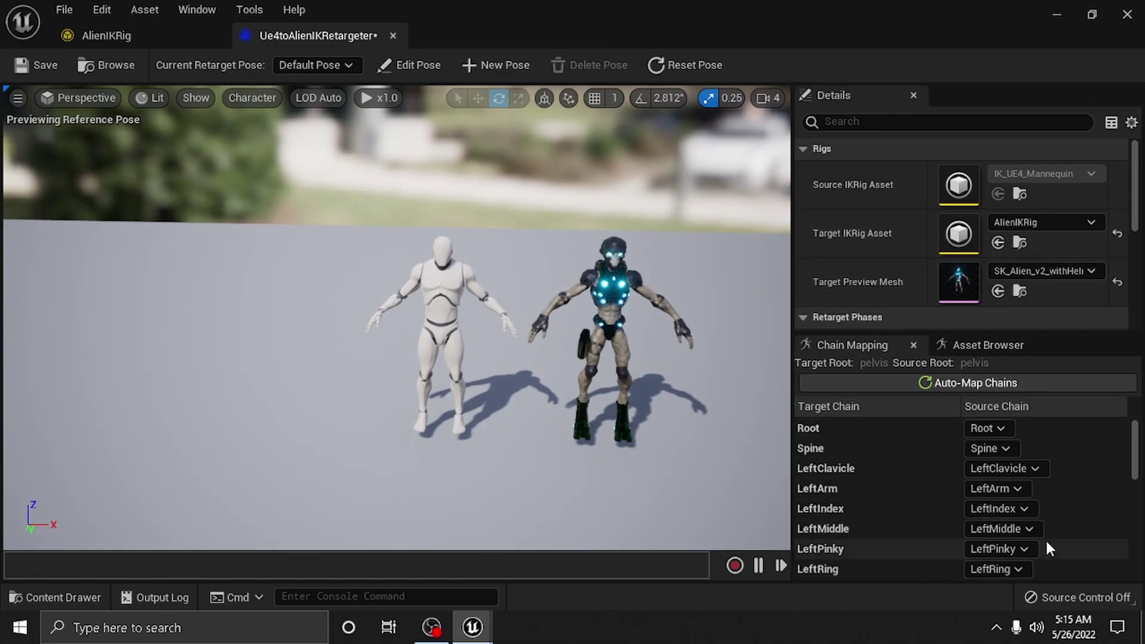
# Auto-map the target chains to the source chains and check the resulting mapping of the arm and finger chains.
pyautogui.click(944, 385)
pyautogui.click(942, 383)
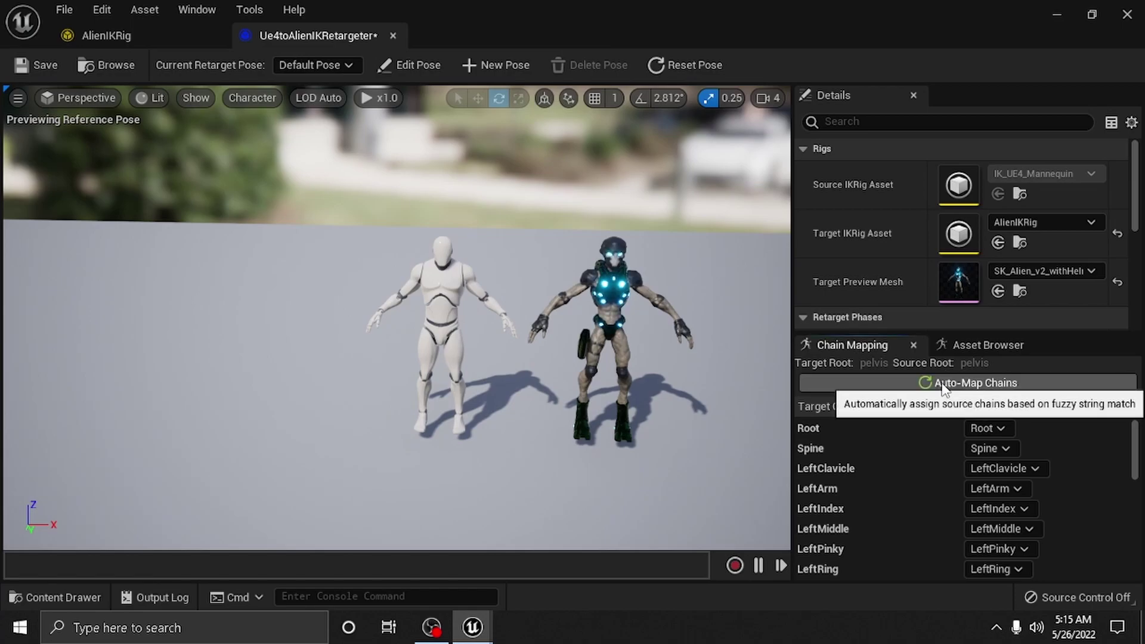
pyautogui.scroll(-5, 1093, 436)
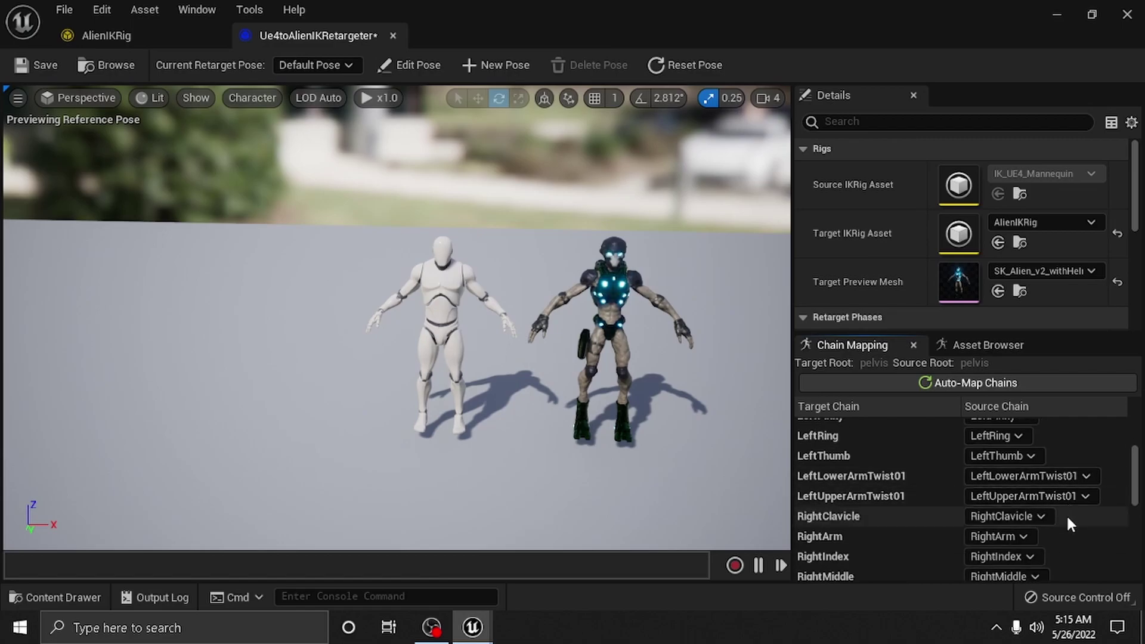
pyautogui.scroll(-3, 948, 559)
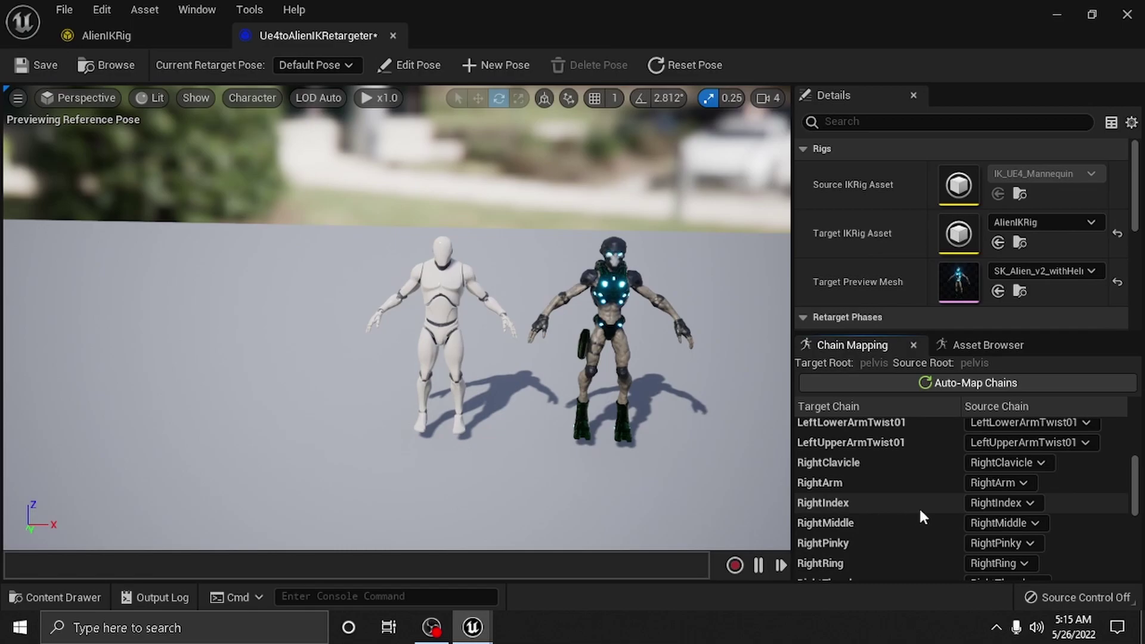
# Check the source chain mapping for the remaining head, leg, twist and foot and hand IK chains, and recheck the upper chains.
pyautogui.scroll(-6, 903, 531)
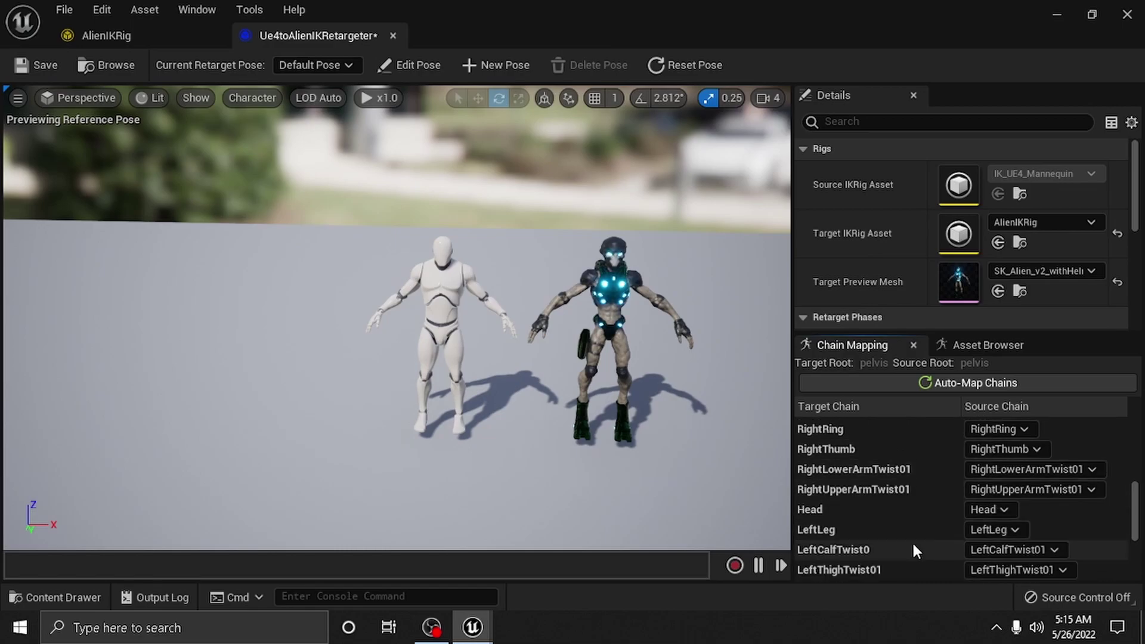
pyautogui.scroll(-8, 915, 544)
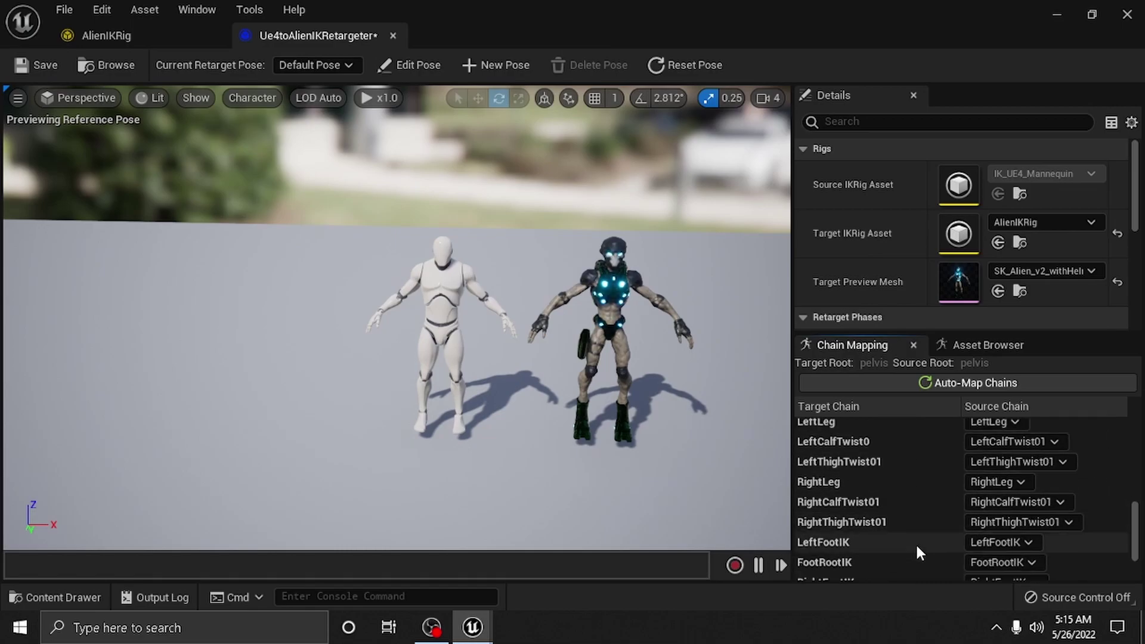
pyautogui.scroll(-2, 922, 519)
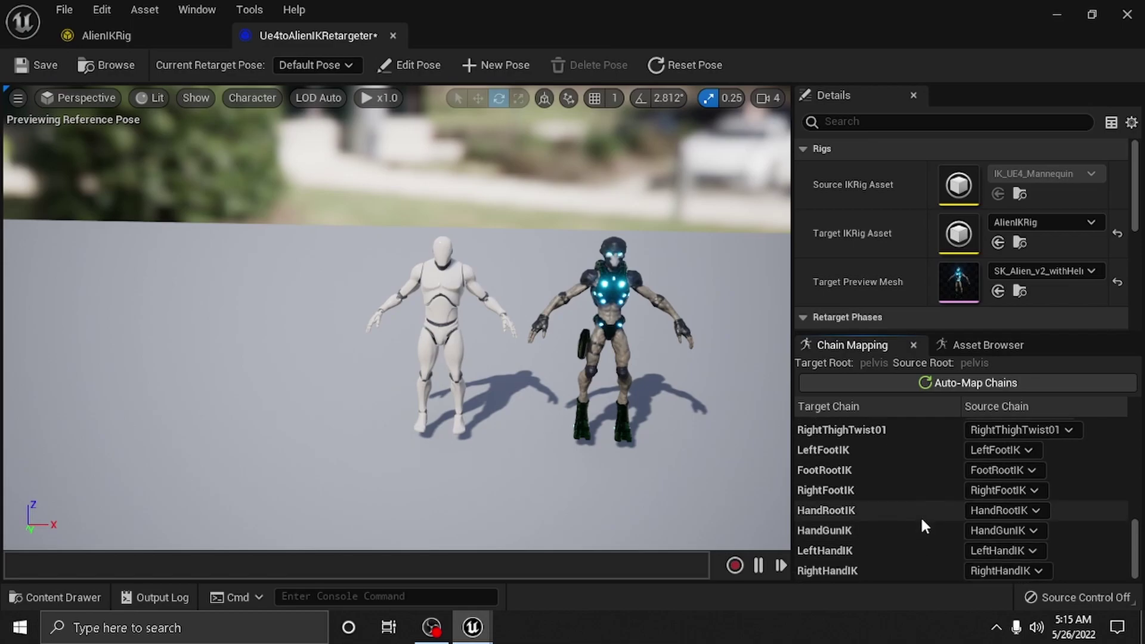
pyautogui.scroll(6, 922, 525)
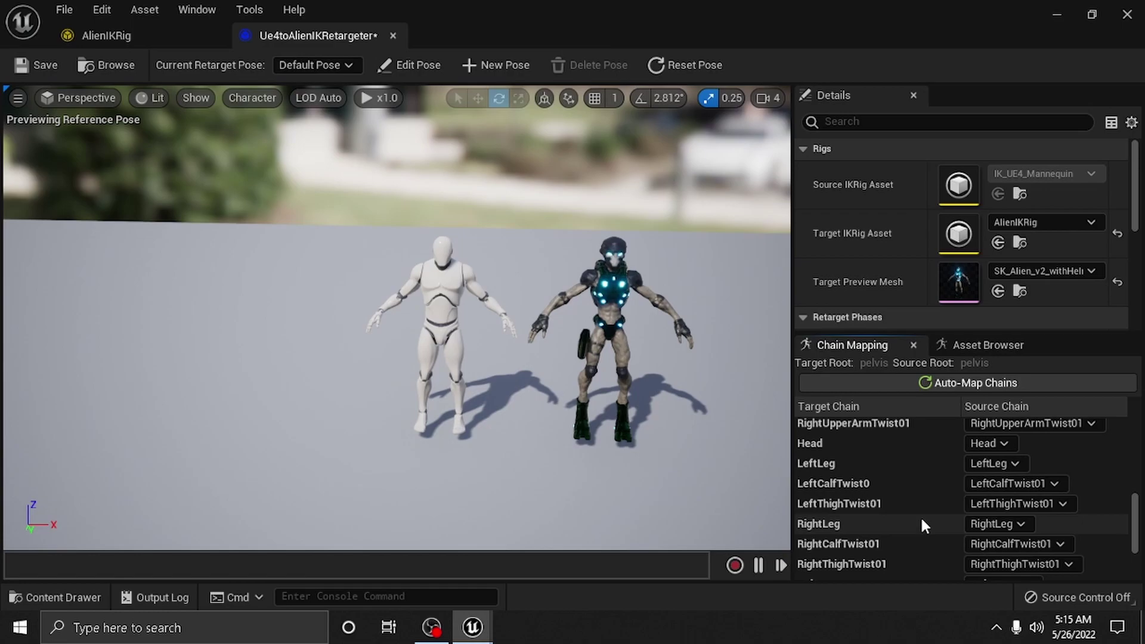
pyautogui.scroll(9, 921, 525)
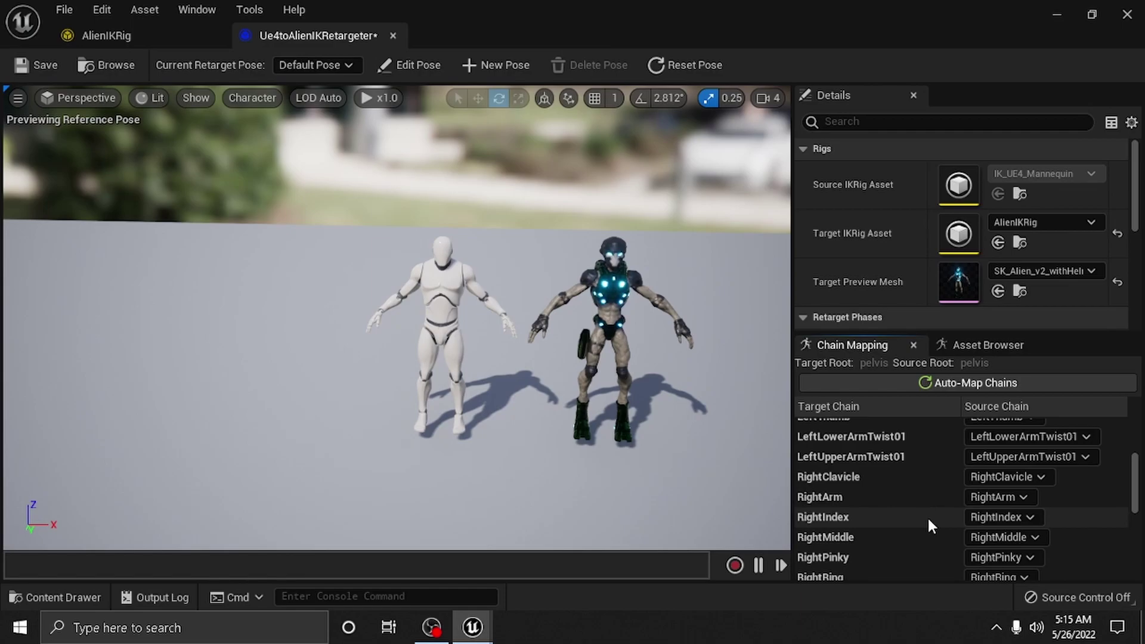
pyautogui.scroll(5, 928, 516)
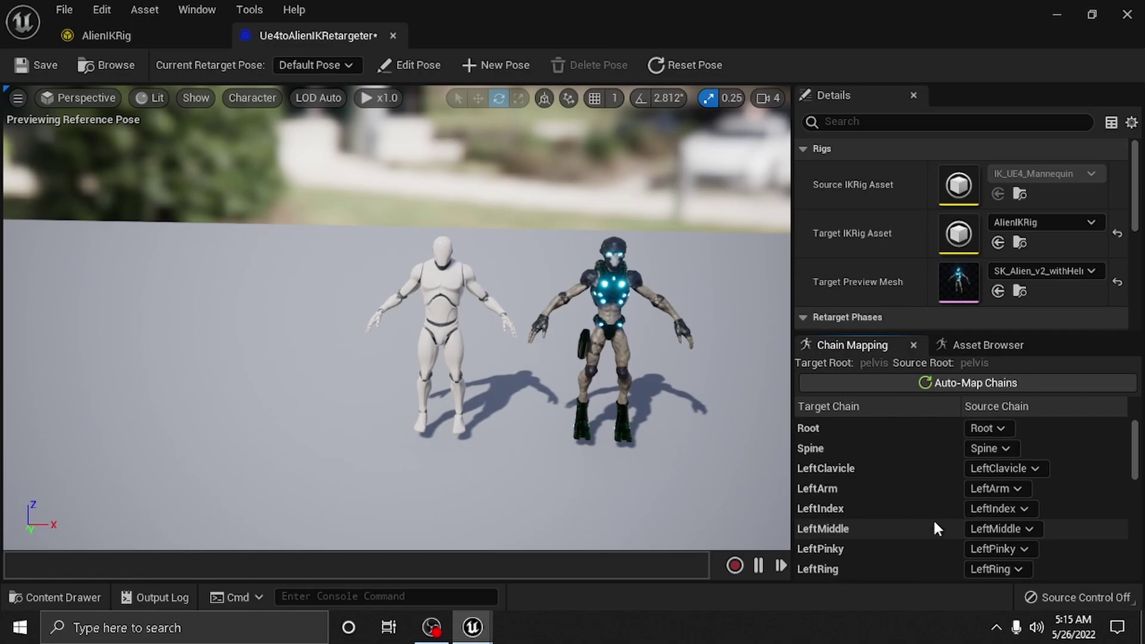
pyautogui.scroll(-10, 936, 517)
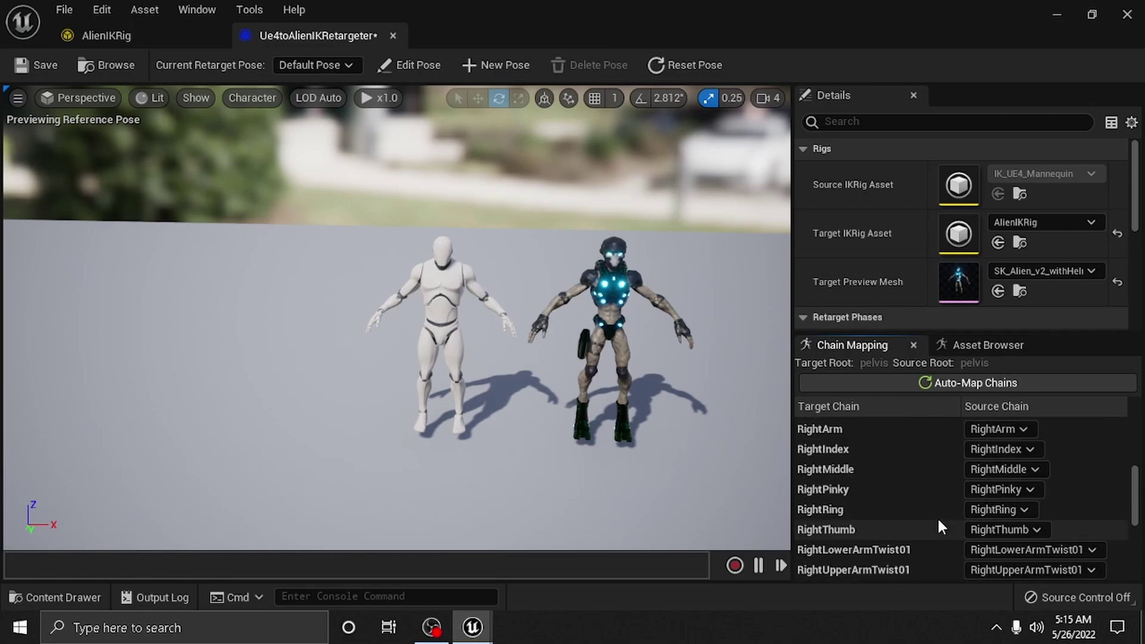
# Preview the Ability_StunSk animation on both characters, pausing it and scrubbing through to its last frame.
pyautogui.click(992, 348)
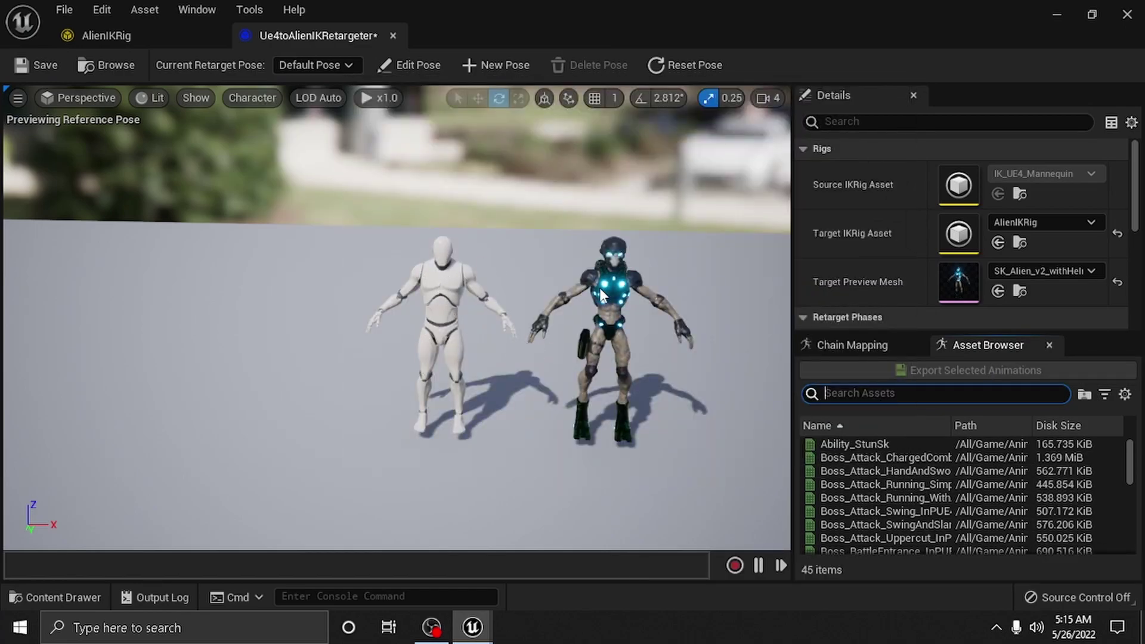
pyautogui.scroll(-4, 885, 492)
pyautogui.scroll(4, 884, 493)
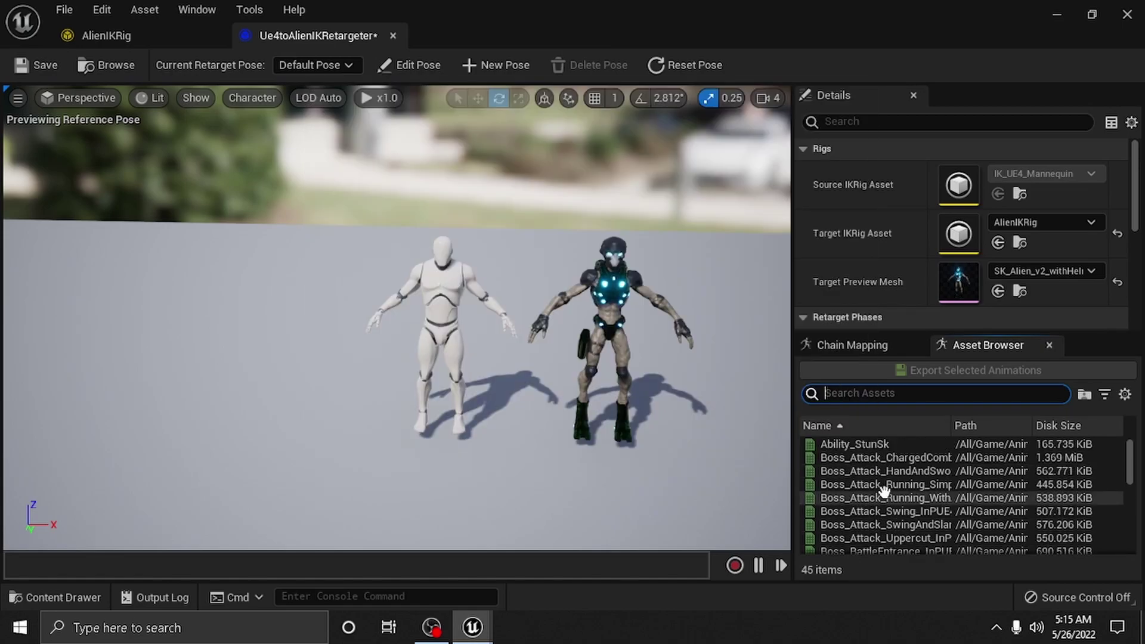
pyautogui.click(869, 445)
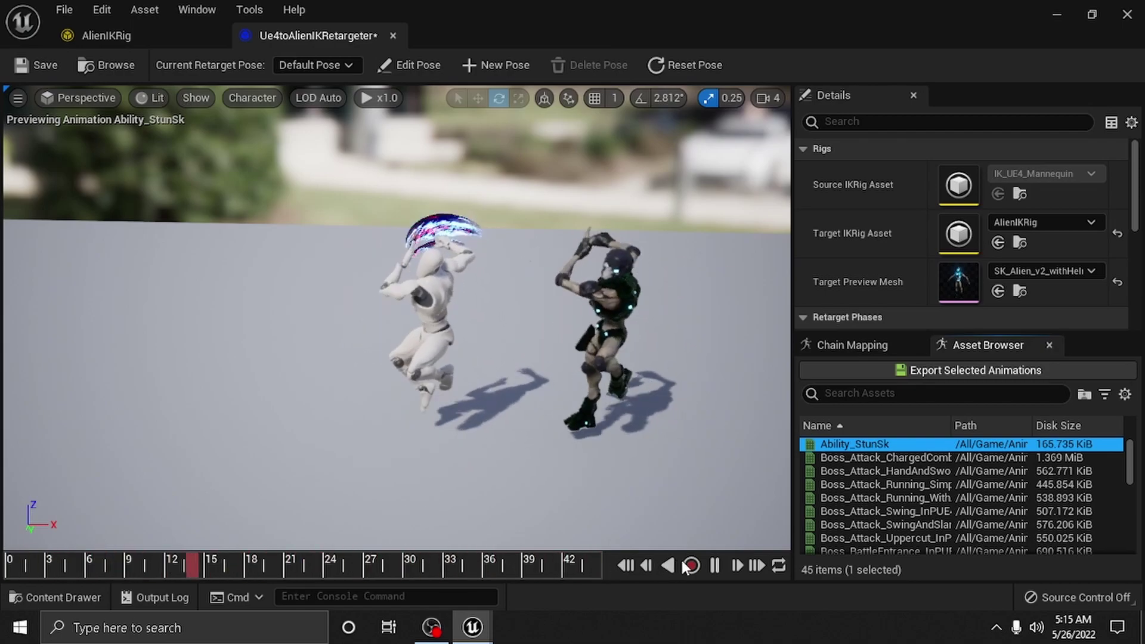
pyautogui.click(715, 565)
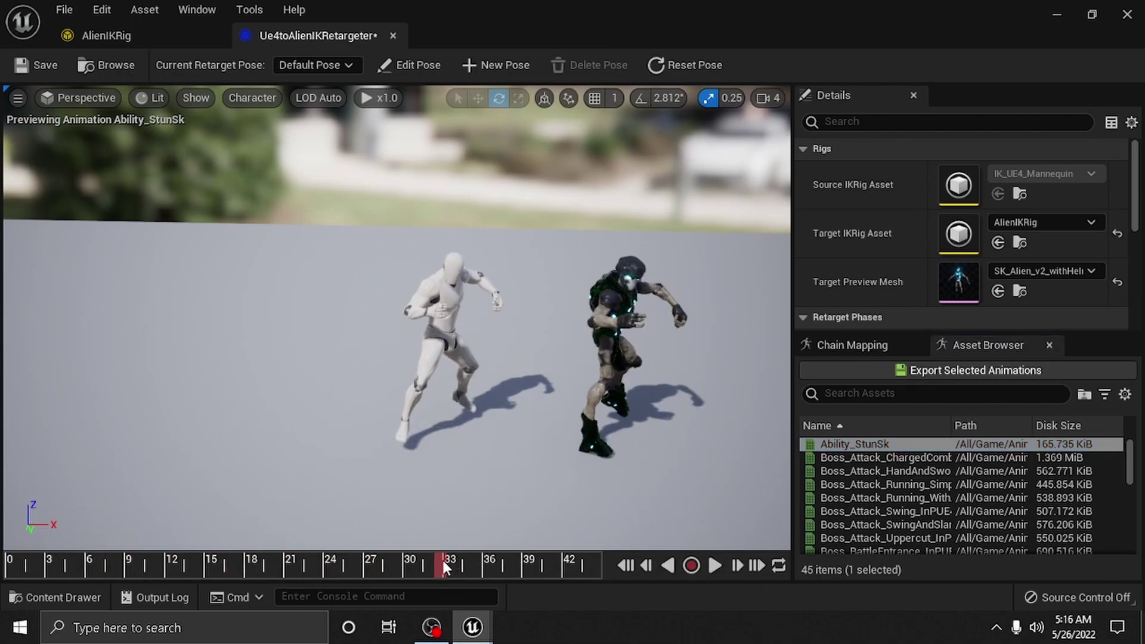
pyautogui.moveTo(434, 562); pyautogui.dragTo(645, 641)
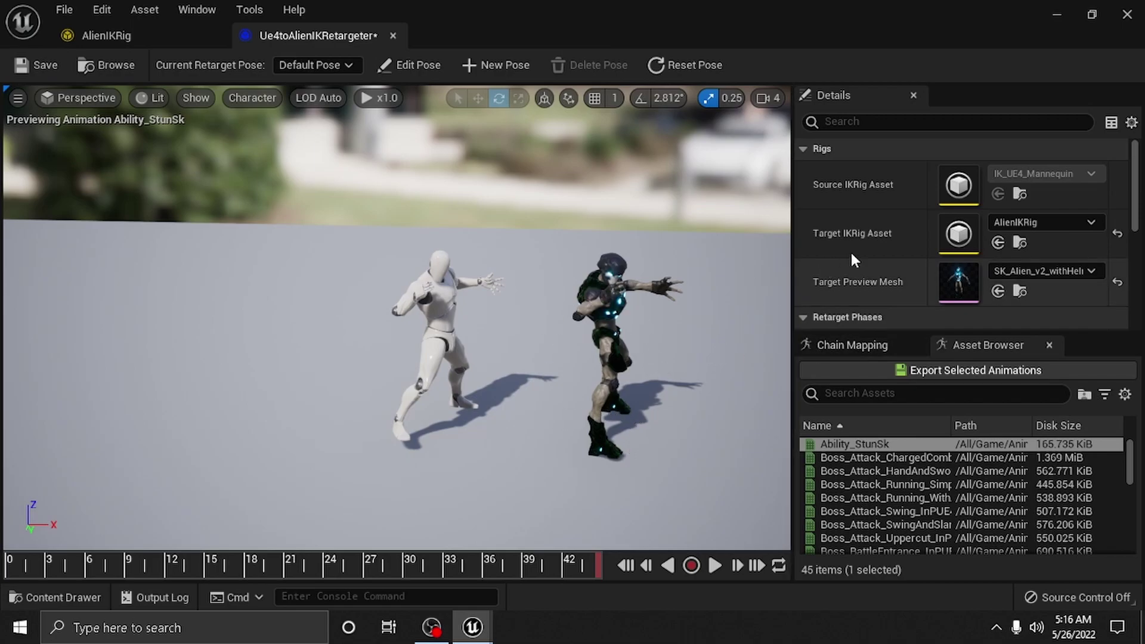
# Browse the available animations and preview NinjaLLegHit_01 on the mannequin and alien.
pyautogui.scroll(-3, 963, 288)
pyautogui.scroll(-8, 876, 497)
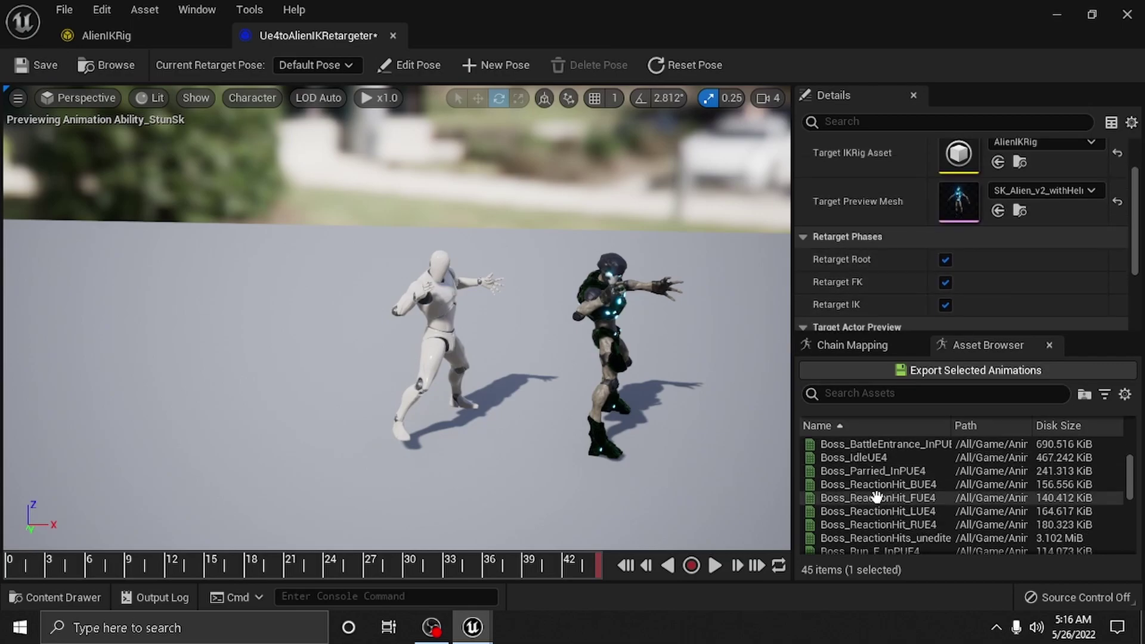
pyautogui.scroll(-3, 877, 496)
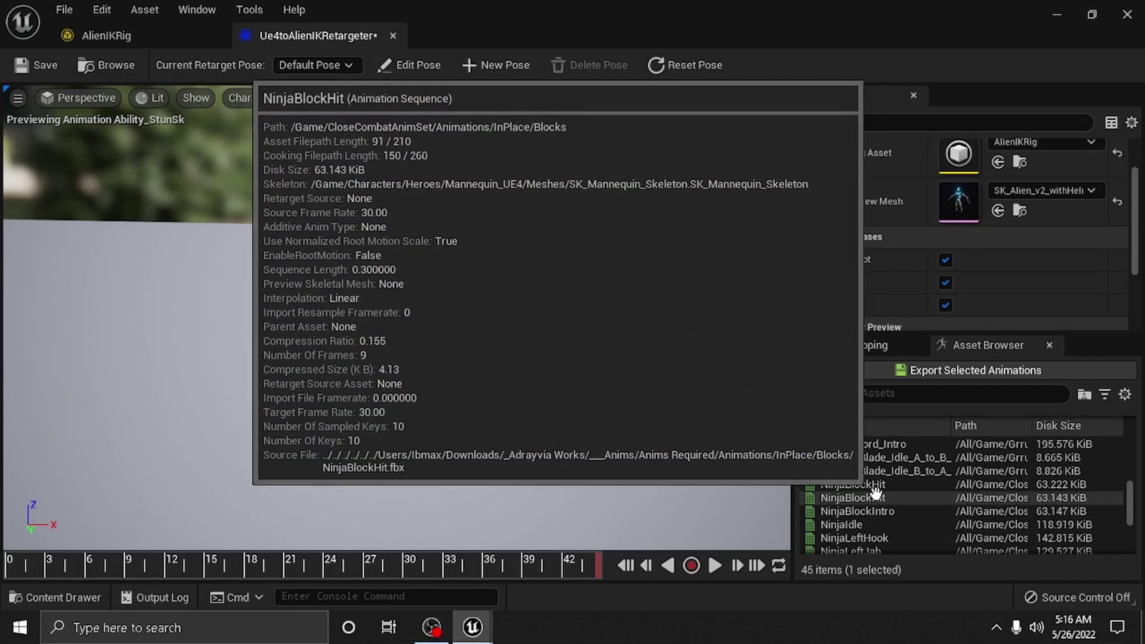
pyautogui.scroll(-1, 829, 500)
pyautogui.scroll(-3, 829, 500)
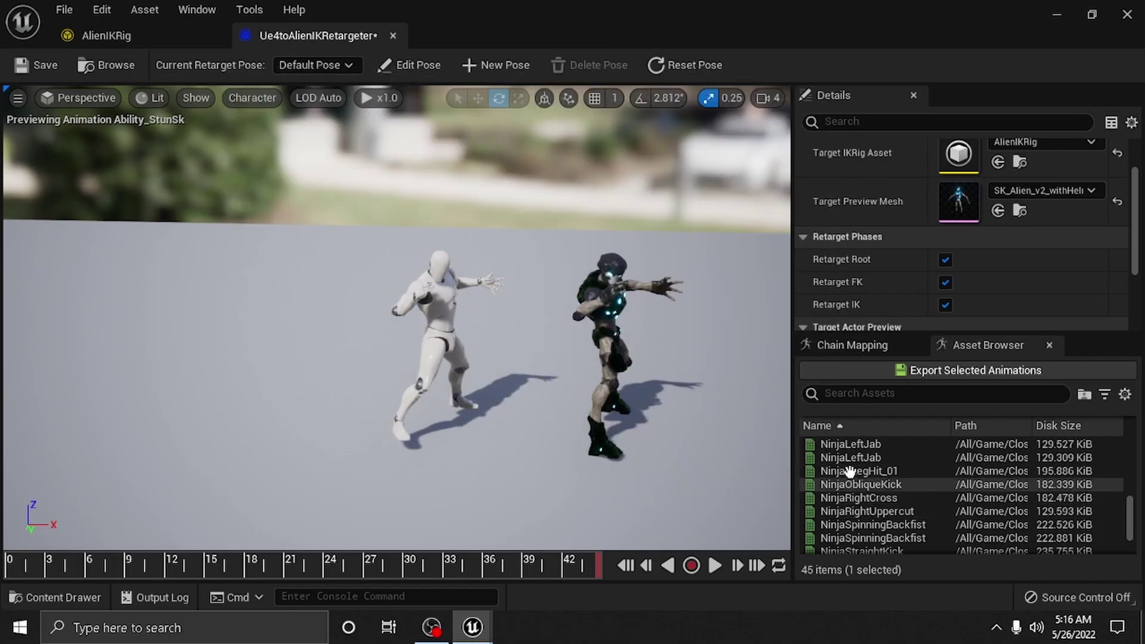
pyautogui.click(850, 468)
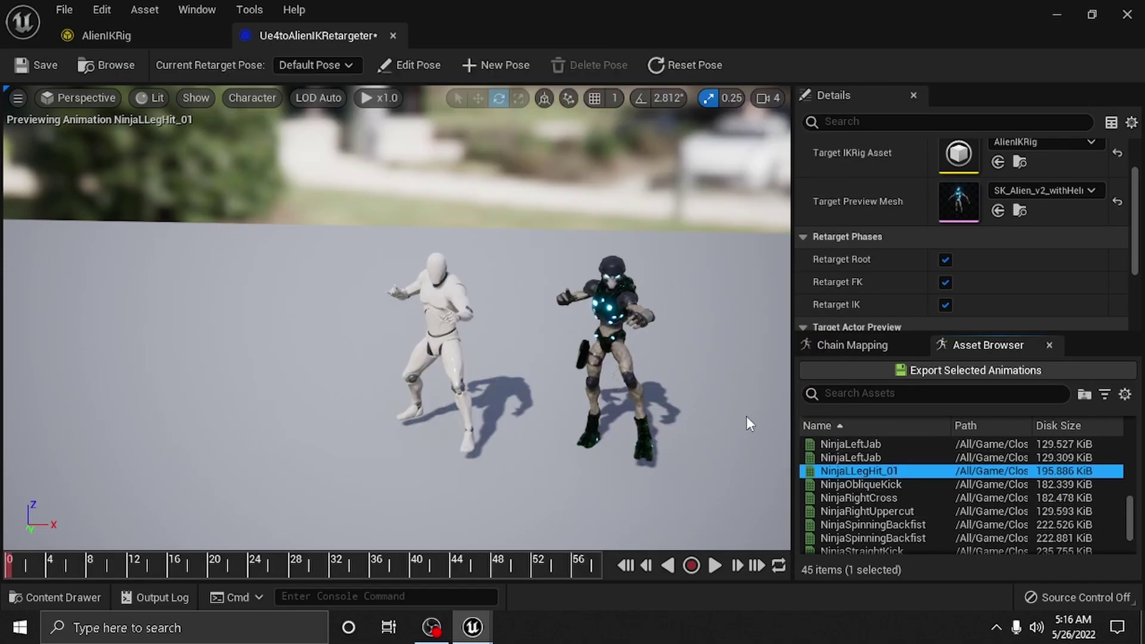
# Preview the Boss_ReactionHit_BUE4, Boss_ReactionHit_RUE4 and Boss_Walk_L_InPUE4 animations on both characters, with playback running.
pyautogui.scroll(-3, 897, 495)
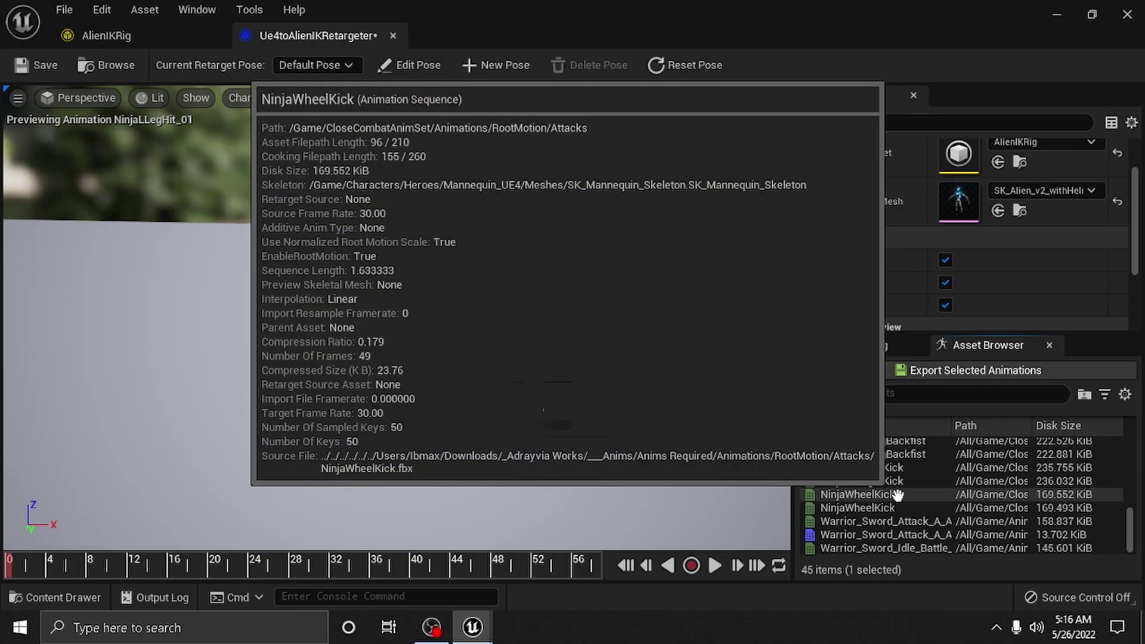
pyautogui.scroll(3, 861, 471)
pyautogui.scroll(10, 861, 471)
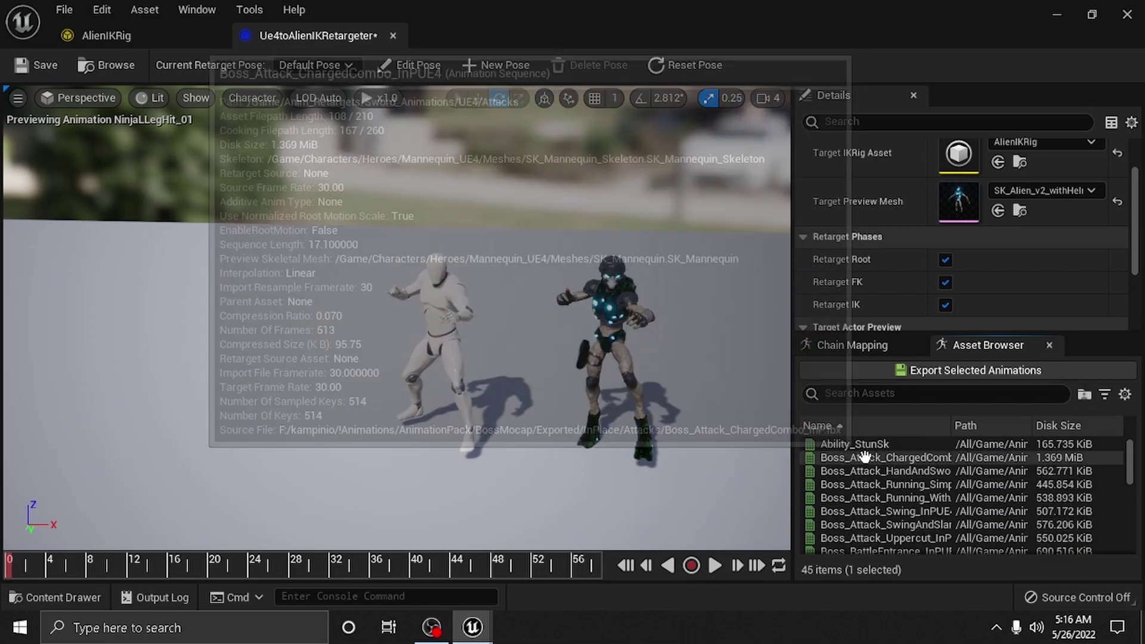
pyautogui.scroll(-5, 850, 477)
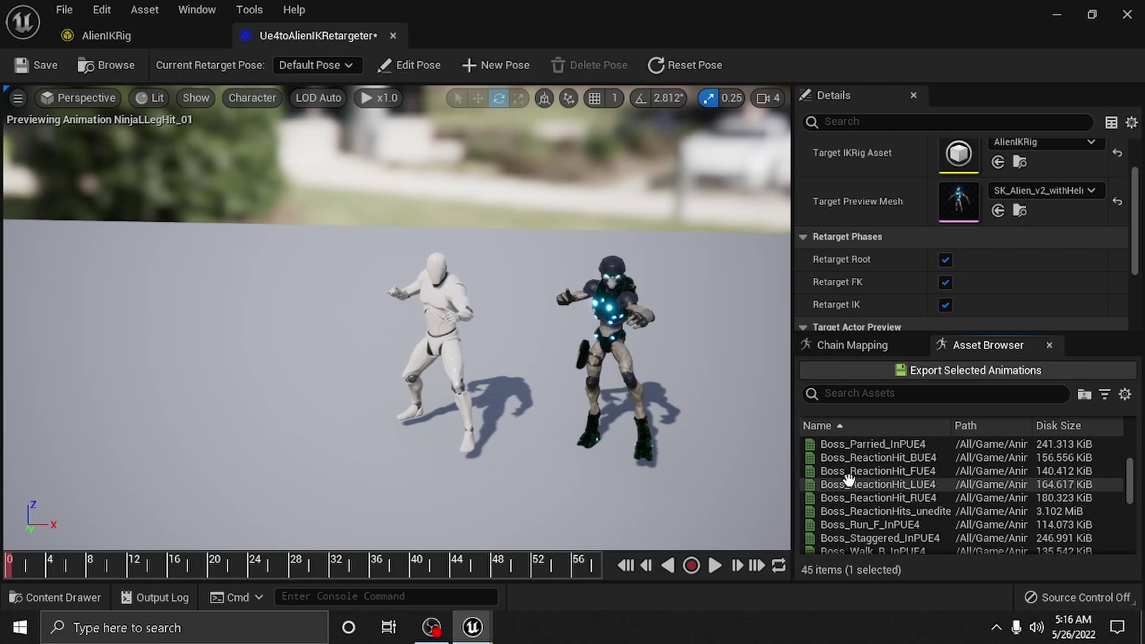
pyautogui.click(846, 457)
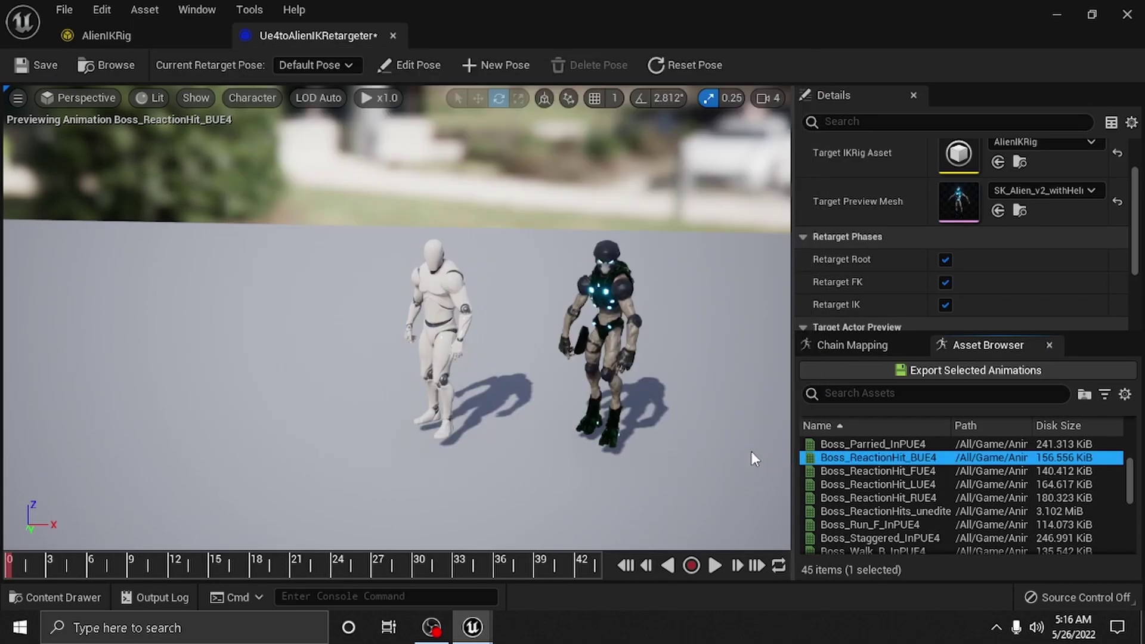
pyautogui.click(847, 498)
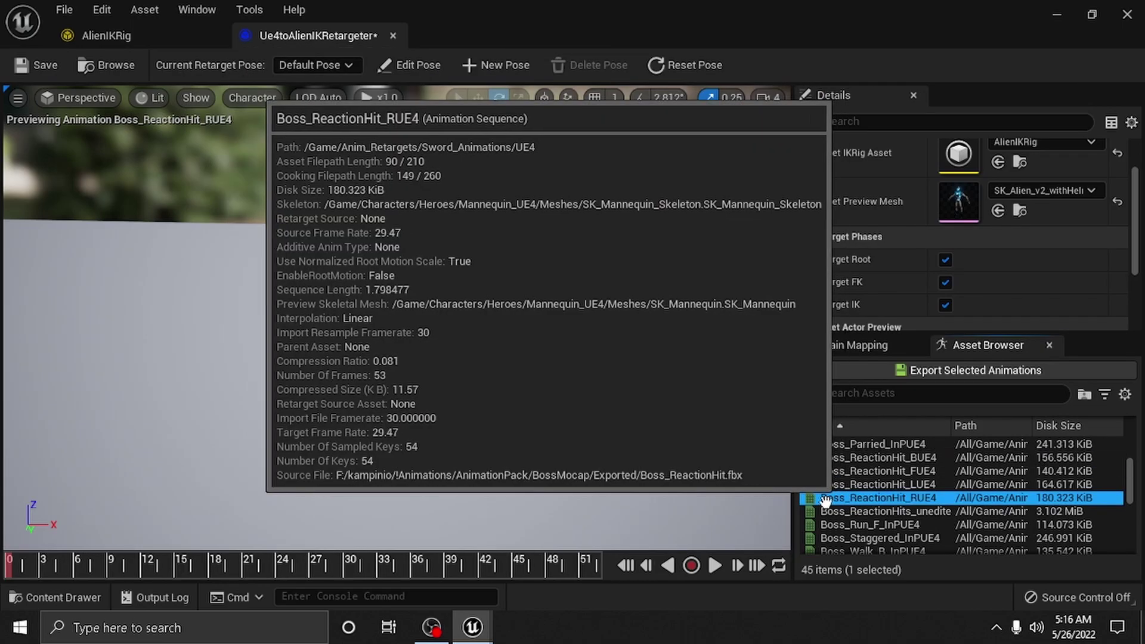
pyautogui.click(719, 566)
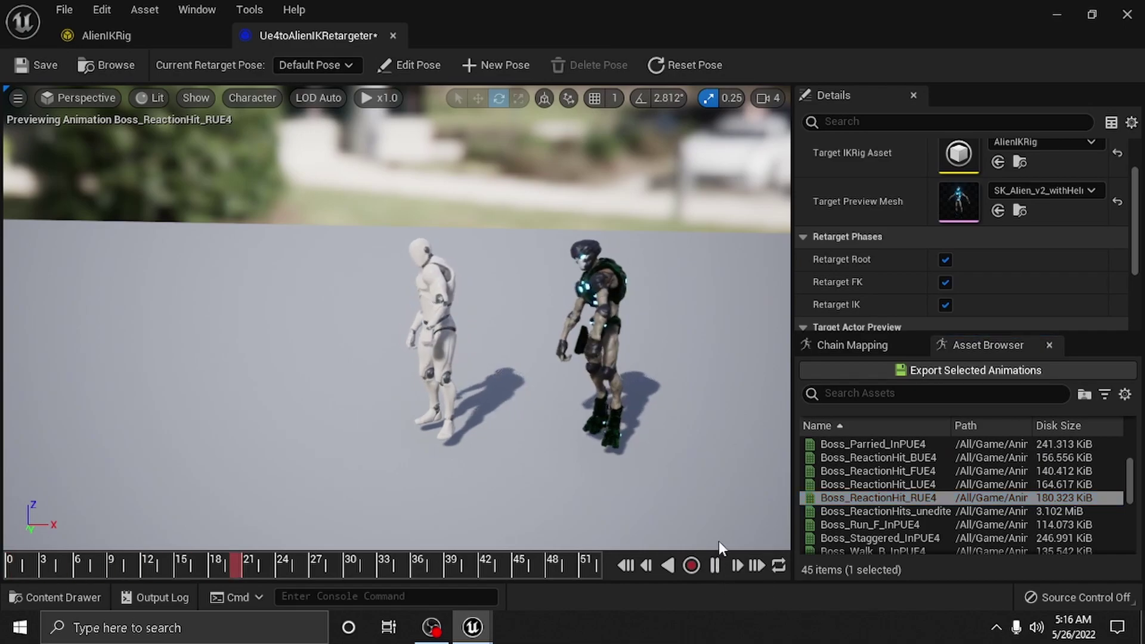
pyautogui.scroll(-2, 814, 471)
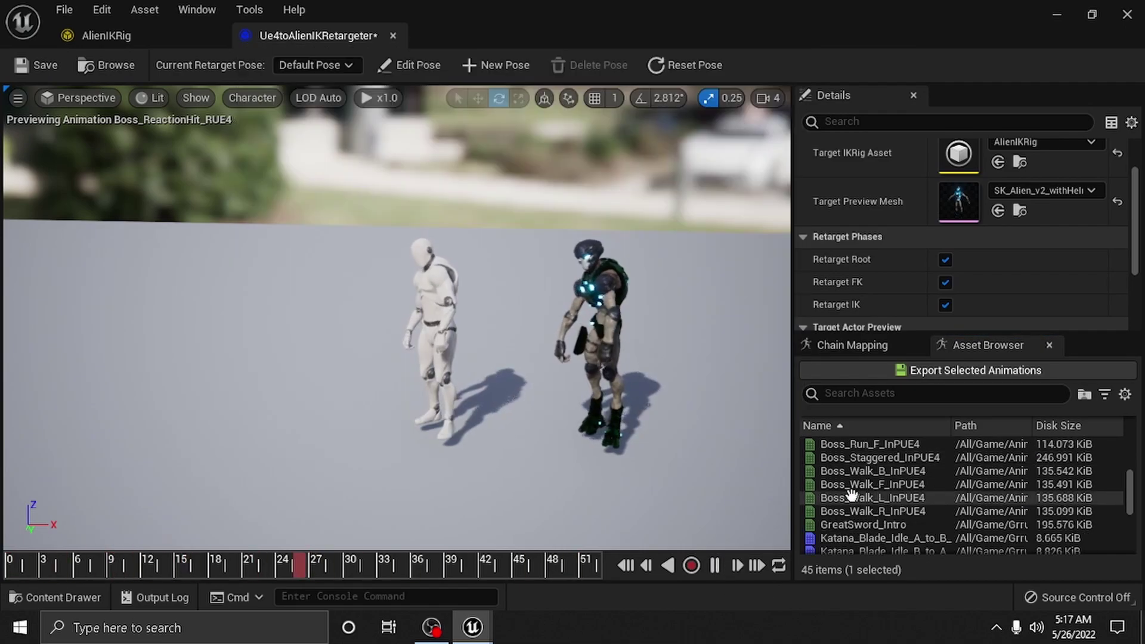
pyautogui.click(811, 498)
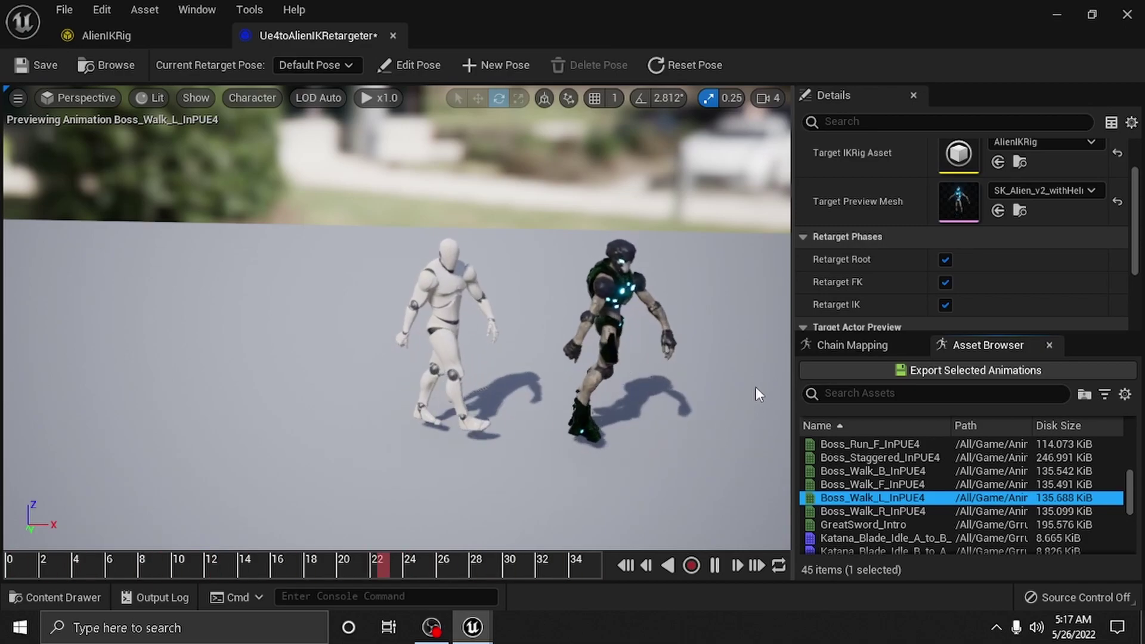
# Switch the Retarget Root, Retarget FK and Retarget IK phases off and back on one at a time to compare their effect.
pyautogui.scroll(-3, 984, 262)
pyautogui.scroll(3, 984, 262)
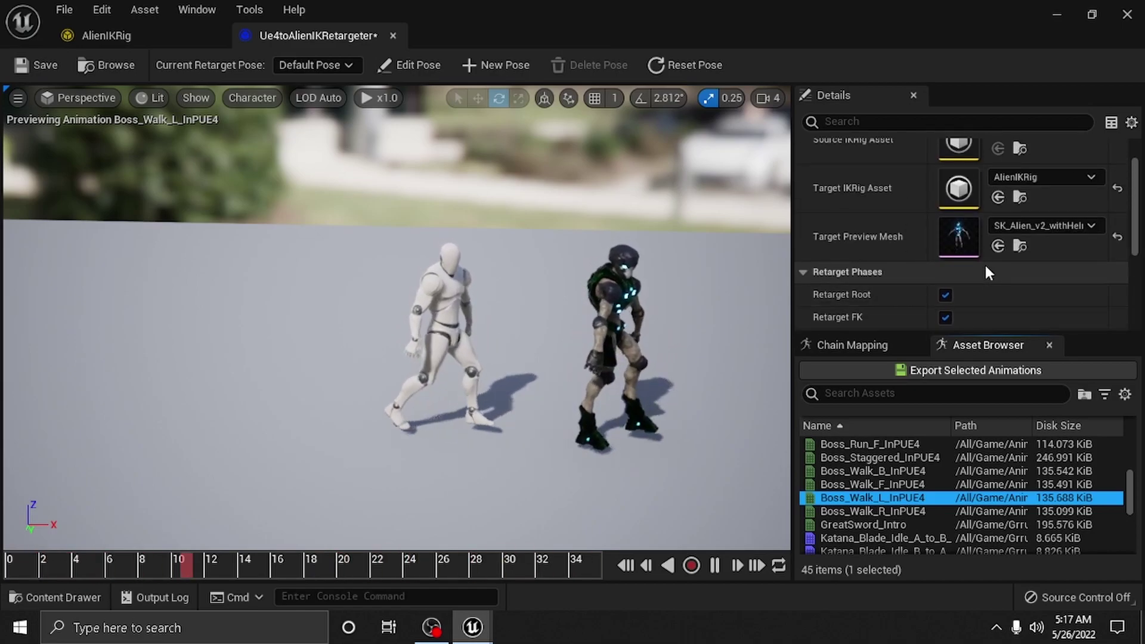
pyautogui.scroll(-1, 963, 274)
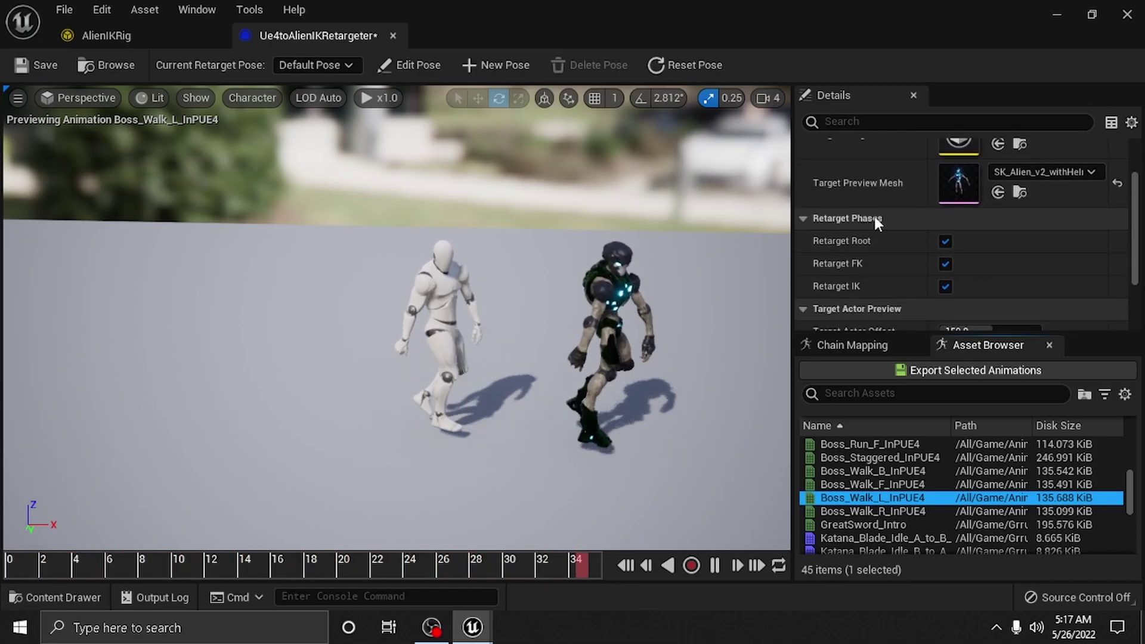
pyautogui.click(945, 241)
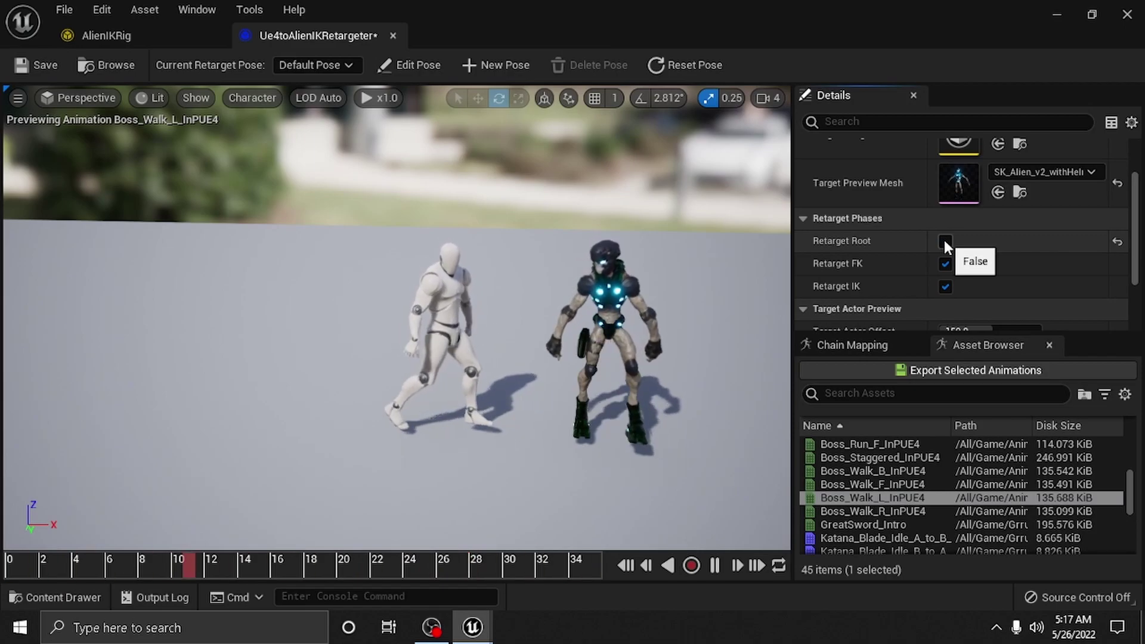
pyautogui.click(945, 241)
pyautogui.click(945, 264)
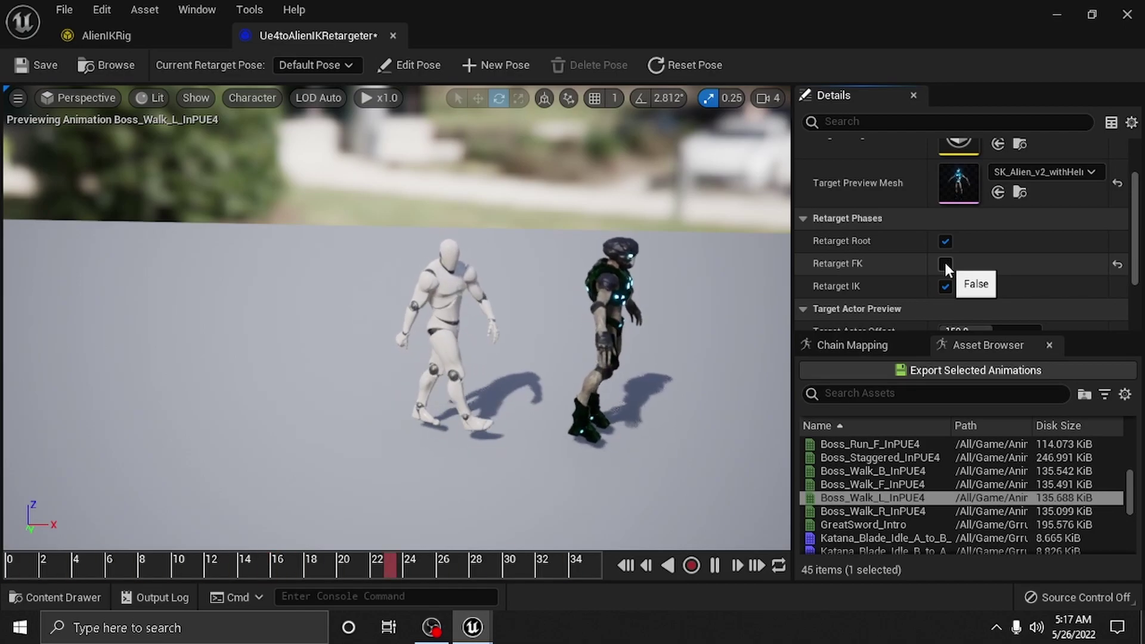
pyautogui.click(945, 264)
pyautogui.click(943, 284)
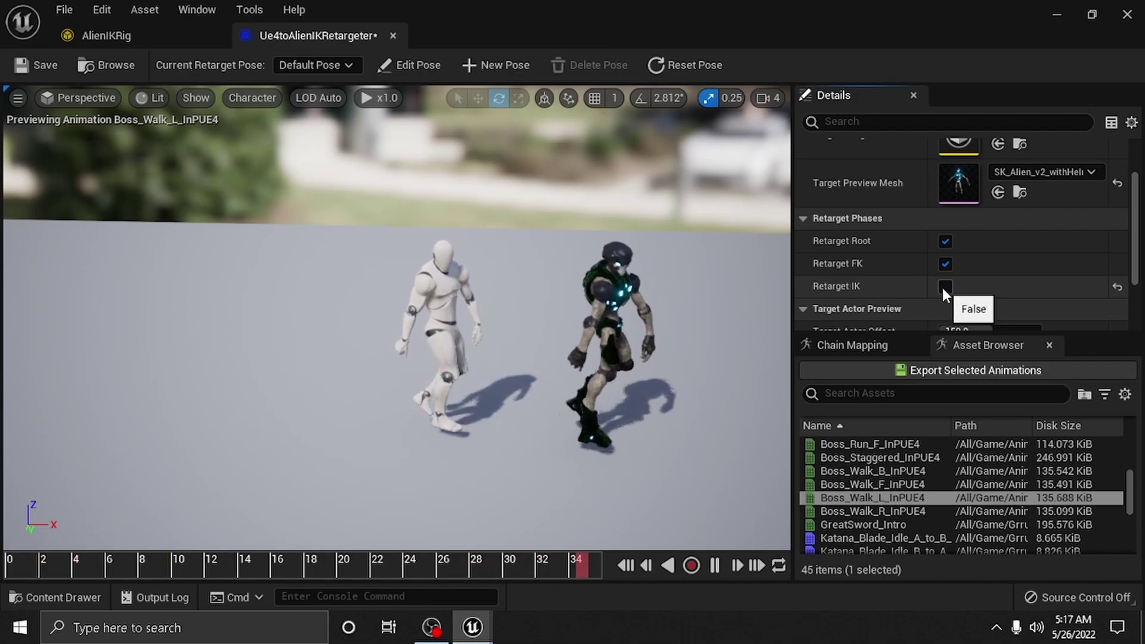
pyautogui.click(944, 287)
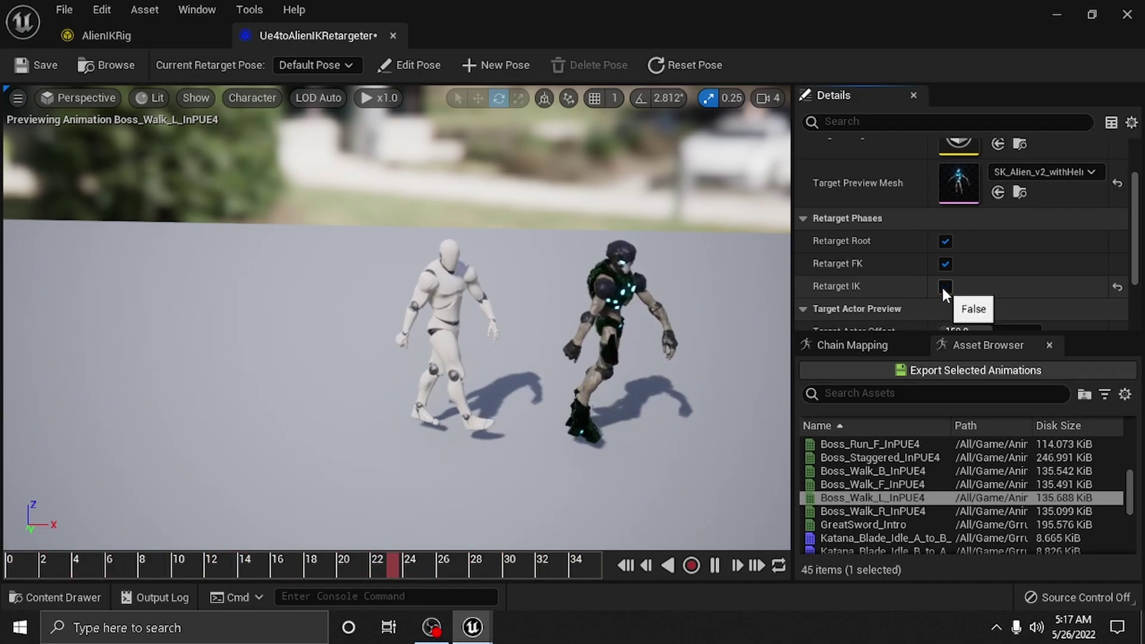
# Pause the walk preview and open the target rig AlienIKRig to review the IK goals of its retarget chains.
pyautogui.scroll(-2, 948, 269)
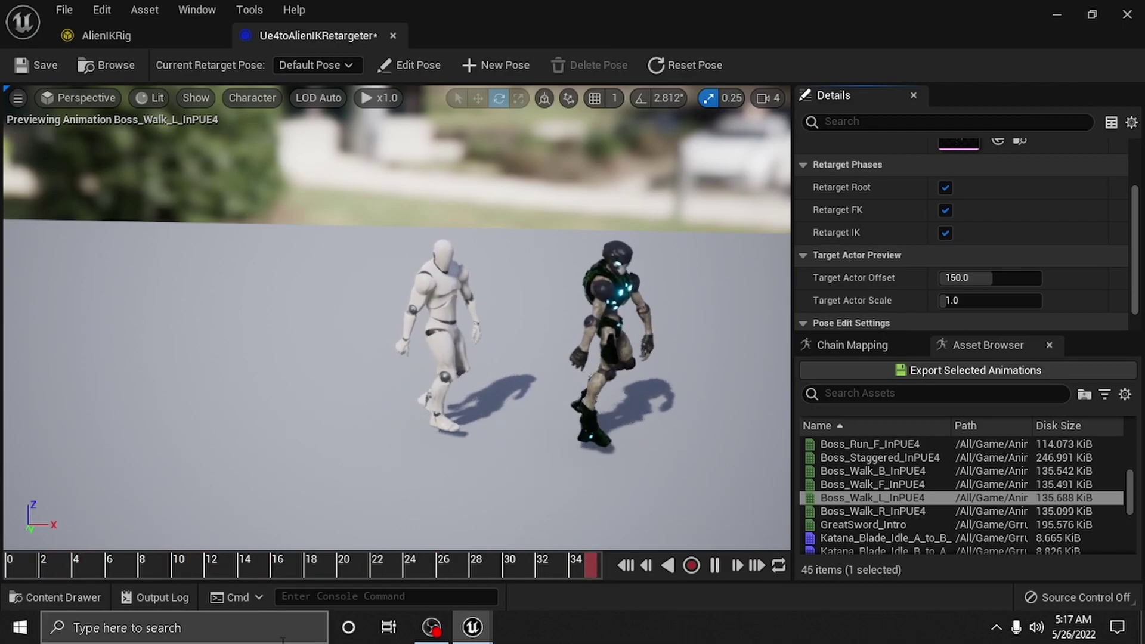
pyautogui.click(715, 562)
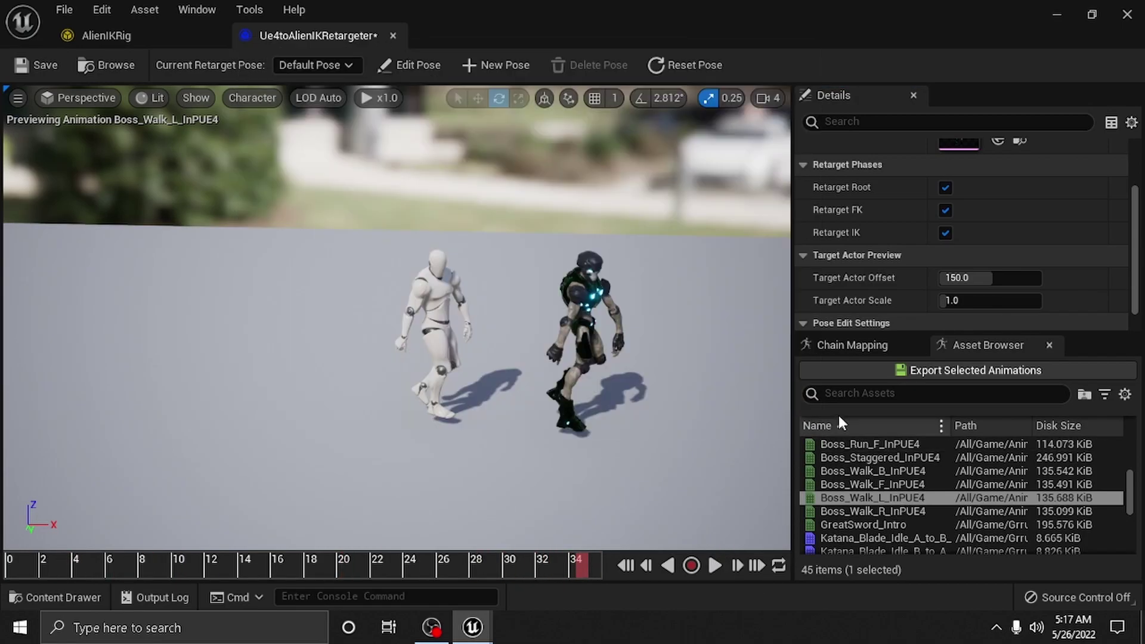
pyautogui.scroll(5, 872, 311)
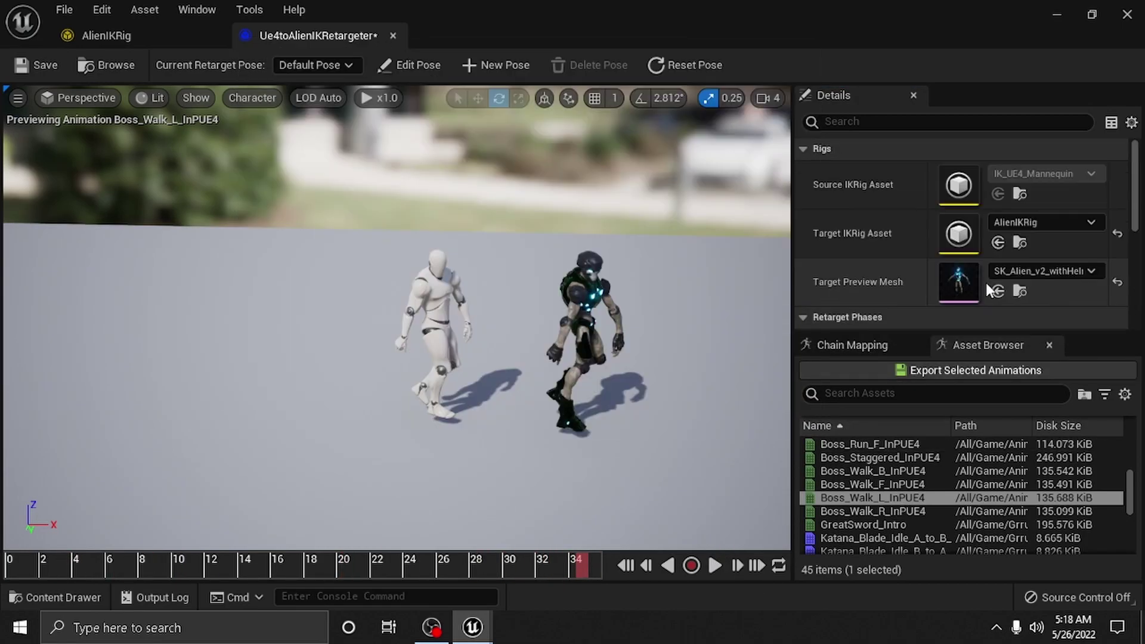
pyautogui.doubleClick(960, 234)
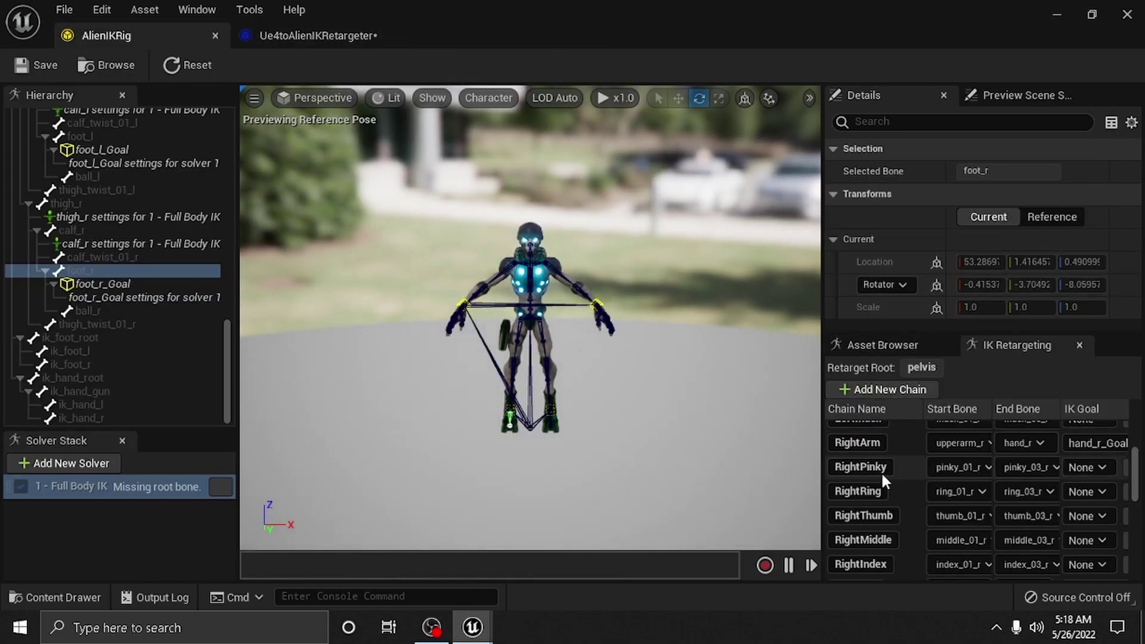
pyautogui.scroll(-3, 881, 471)
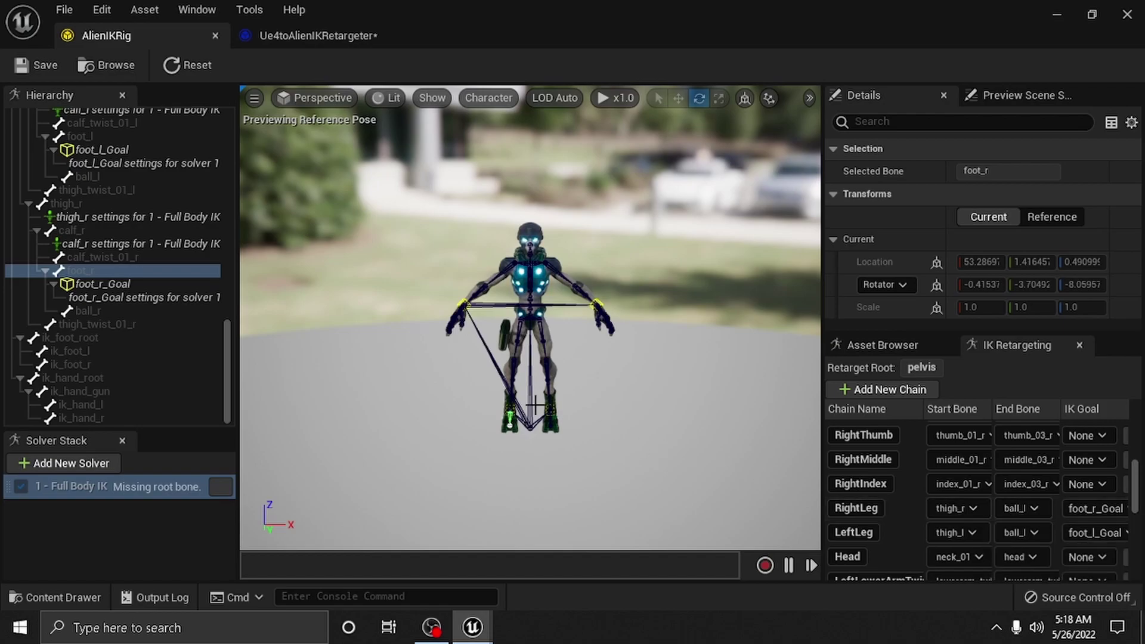
# Set the RightLeg chain's end bone to ball_r and resume the walk preview in the saved Ue4toAlienIKRetargeter.
pyautogui.click(1033, 508)
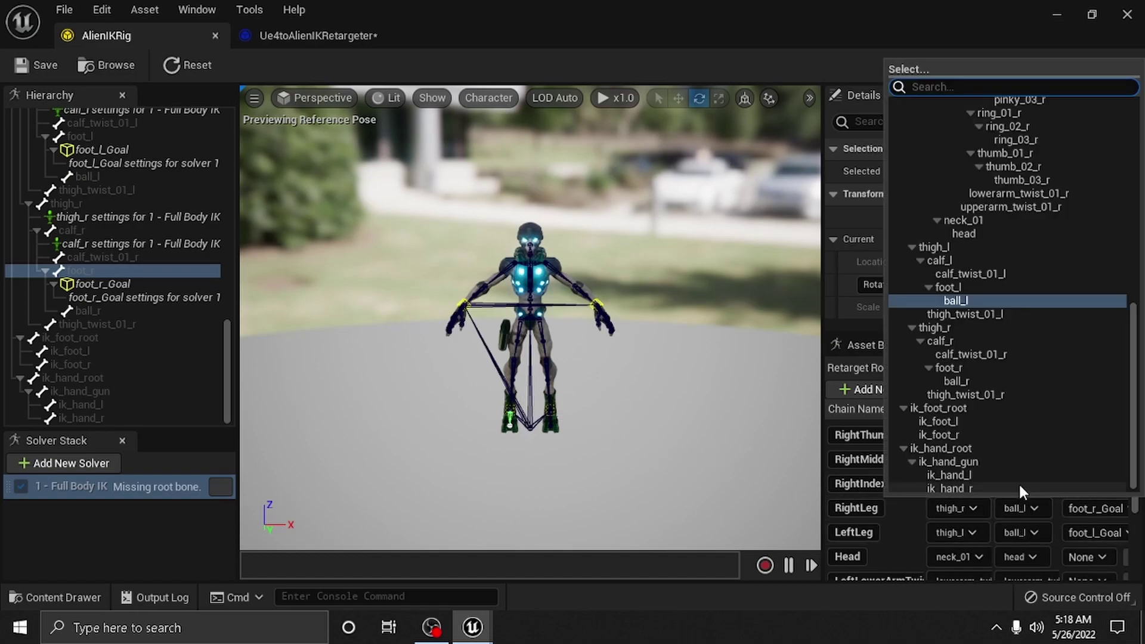
pyautogui.click(992, 382)
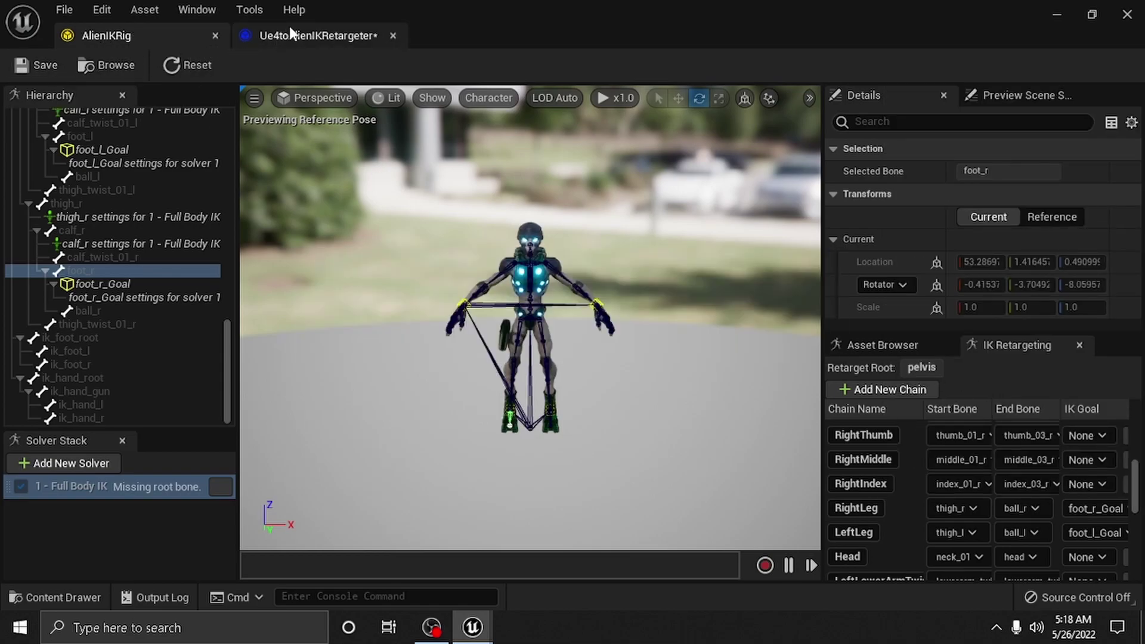
pyautogui.click(303, 34)
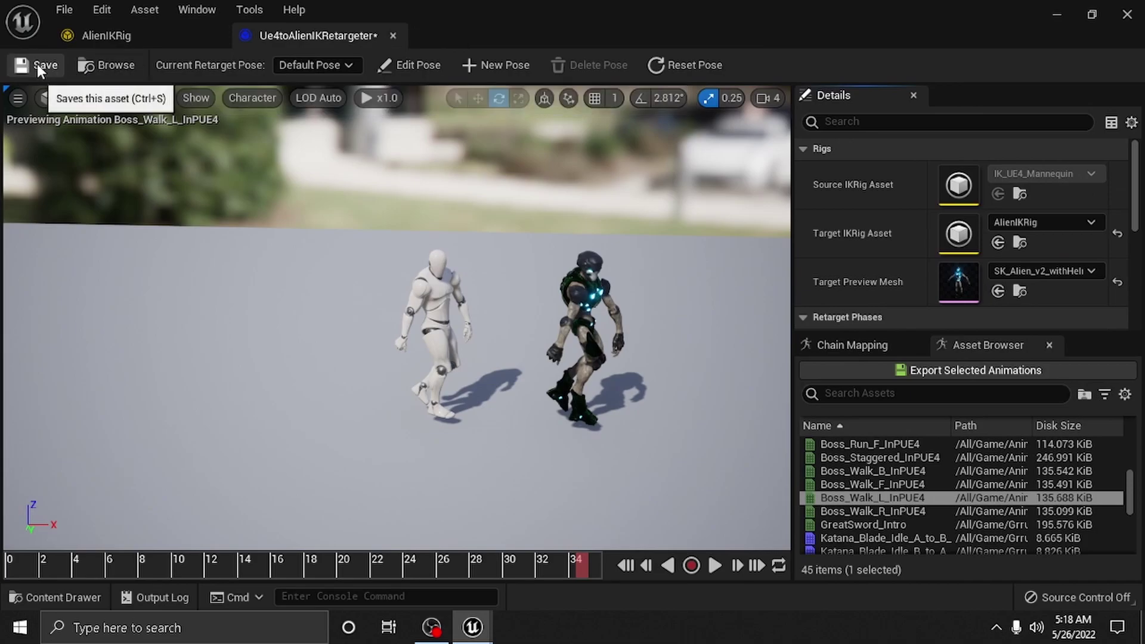
pyautogui.click(714, 566)
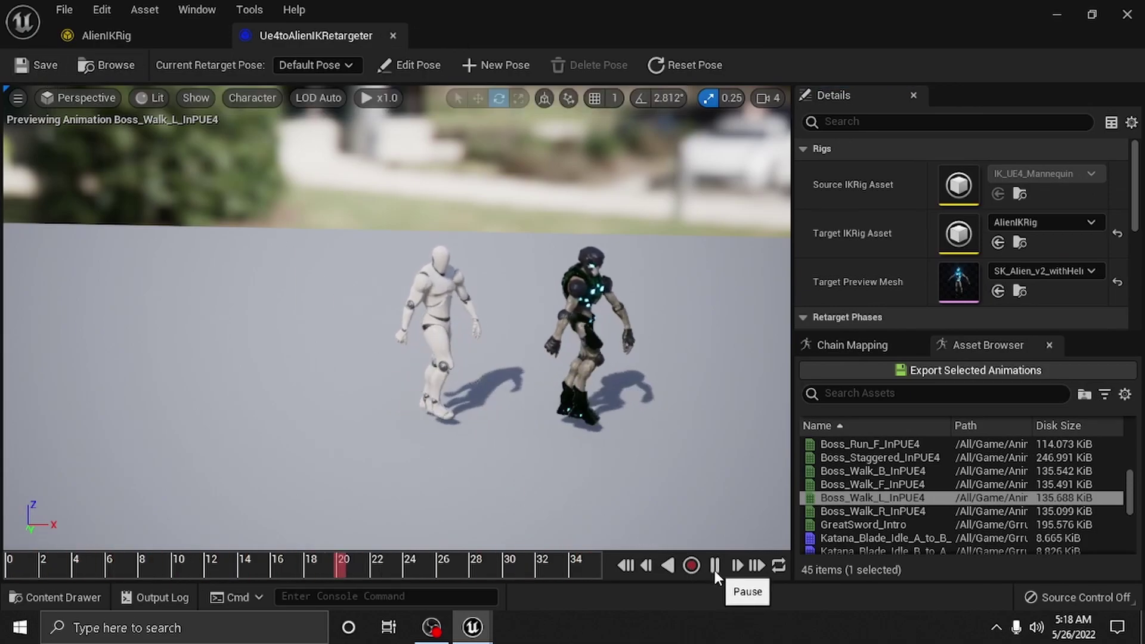
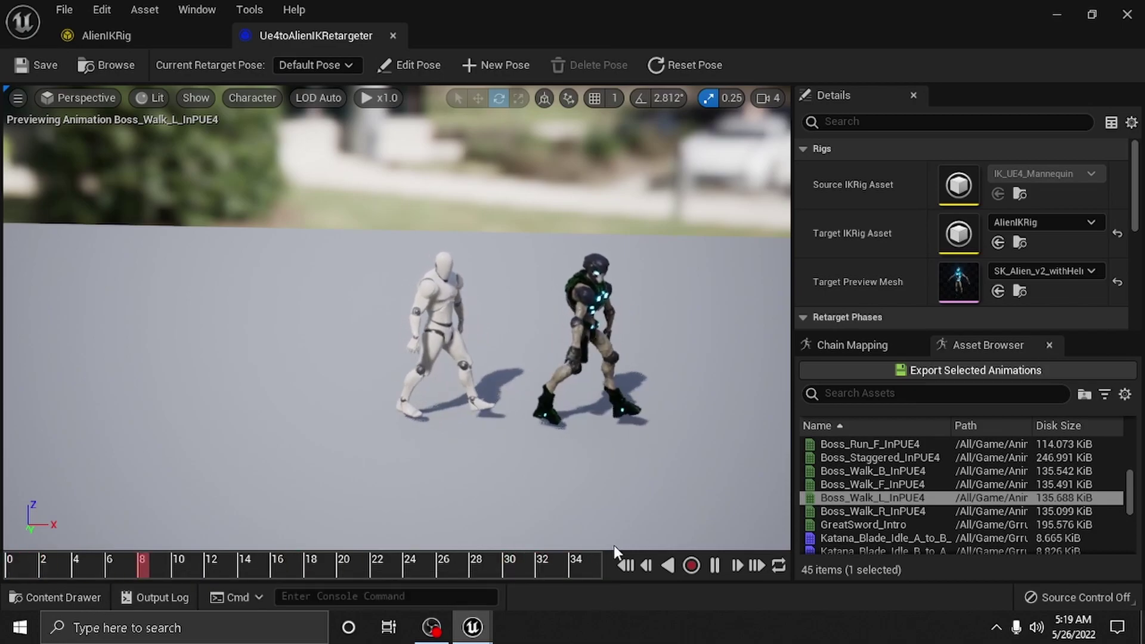
# Select the GreatSword_Intro animation to preview it on the mannequin and the alien.
pyautogui.moveTo(899, 454)
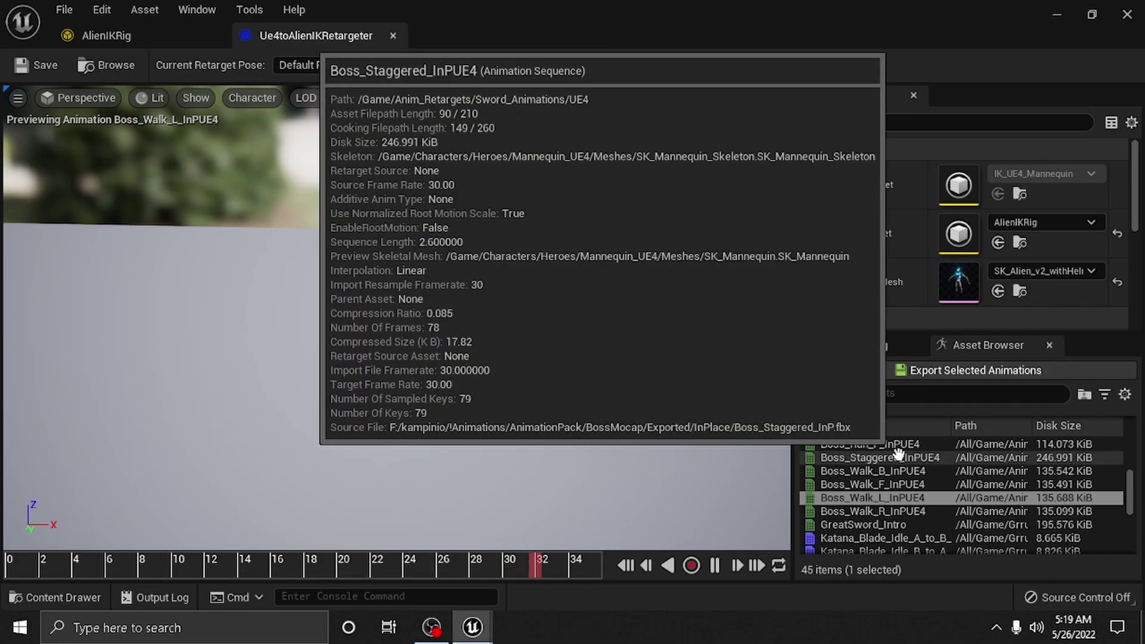
pyautogui.scroll(-2, 898, 454)
pyautogui.click(886, 469)
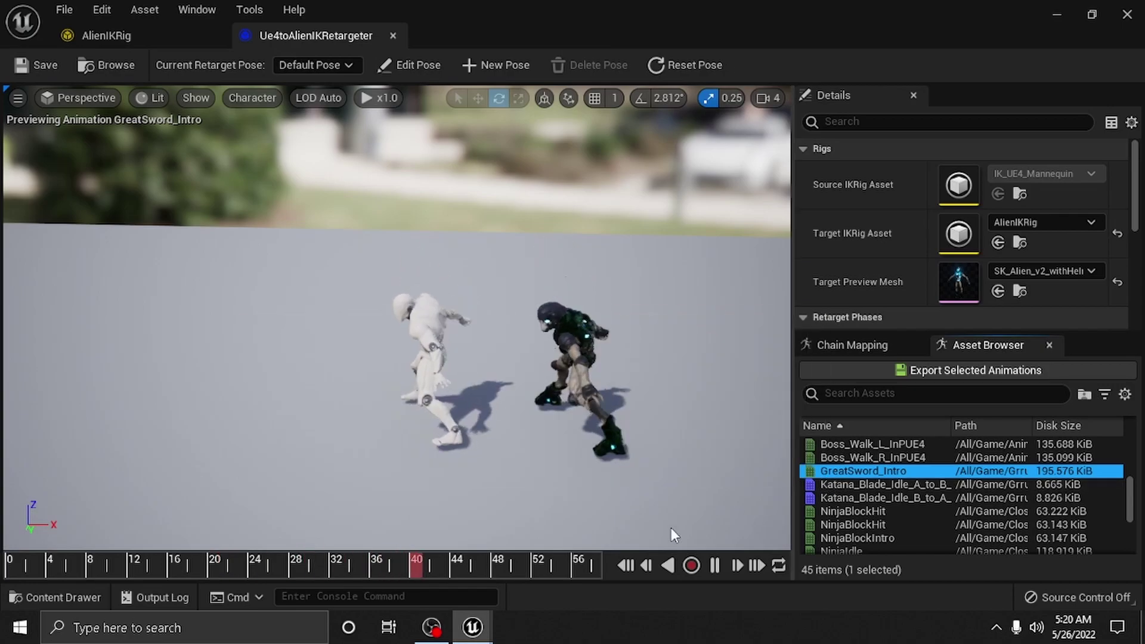
# Locate the Ue4toAlienIKRetargeter asset in the project's Rigs folder.
pyautogui.click(45, 598)
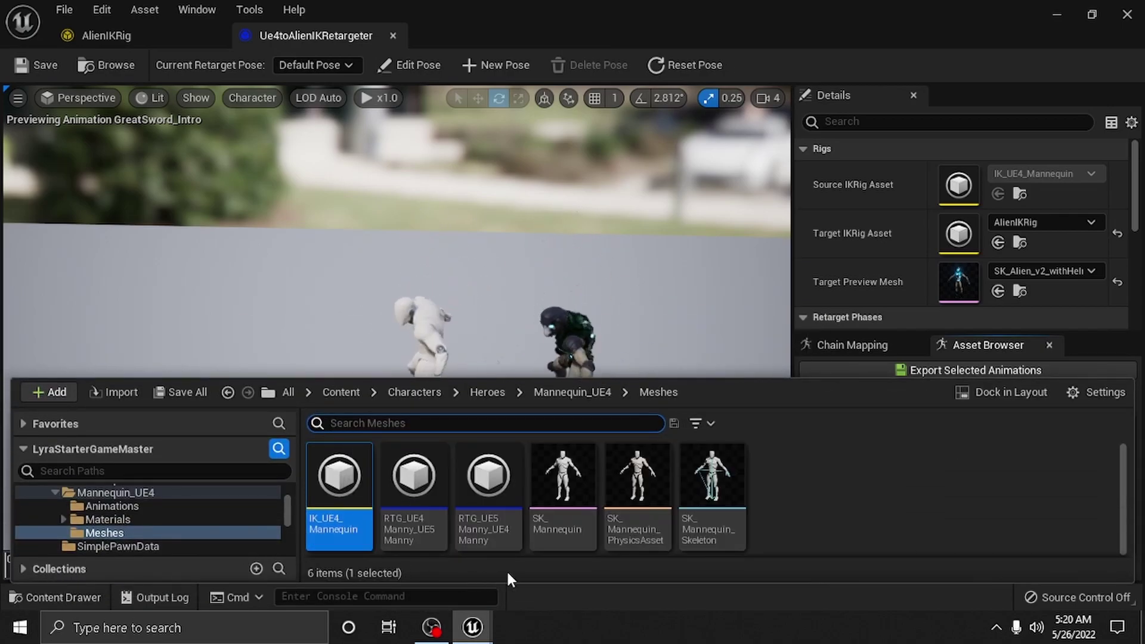
pyautogui.click(669, 306)
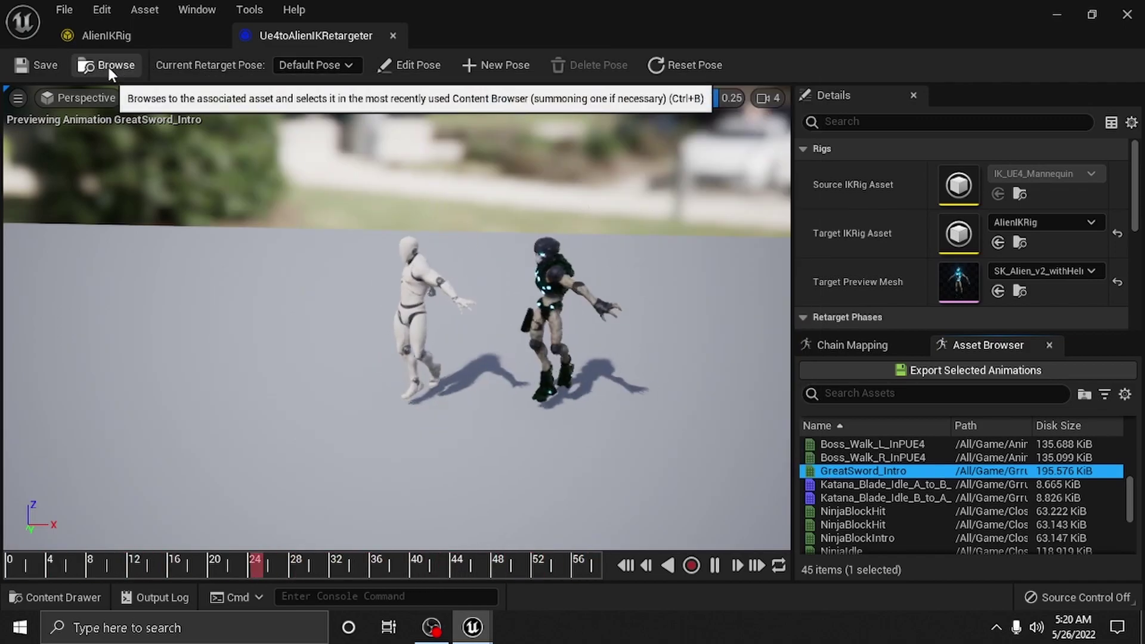
pyautogui.click(108, 64)
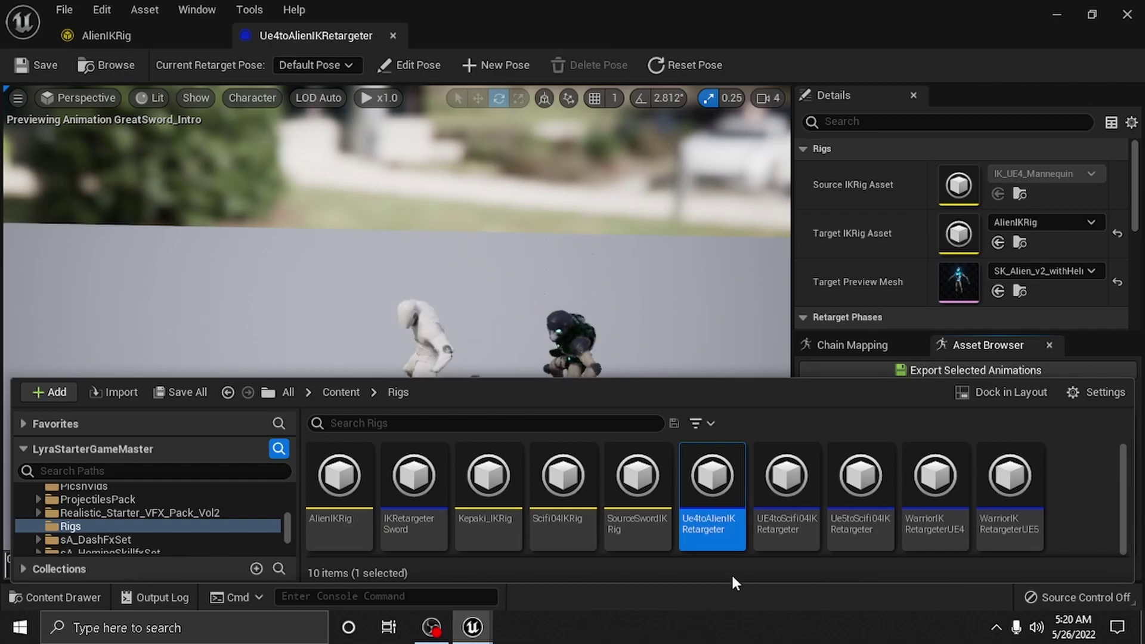
pyautogui.click(296, 44)
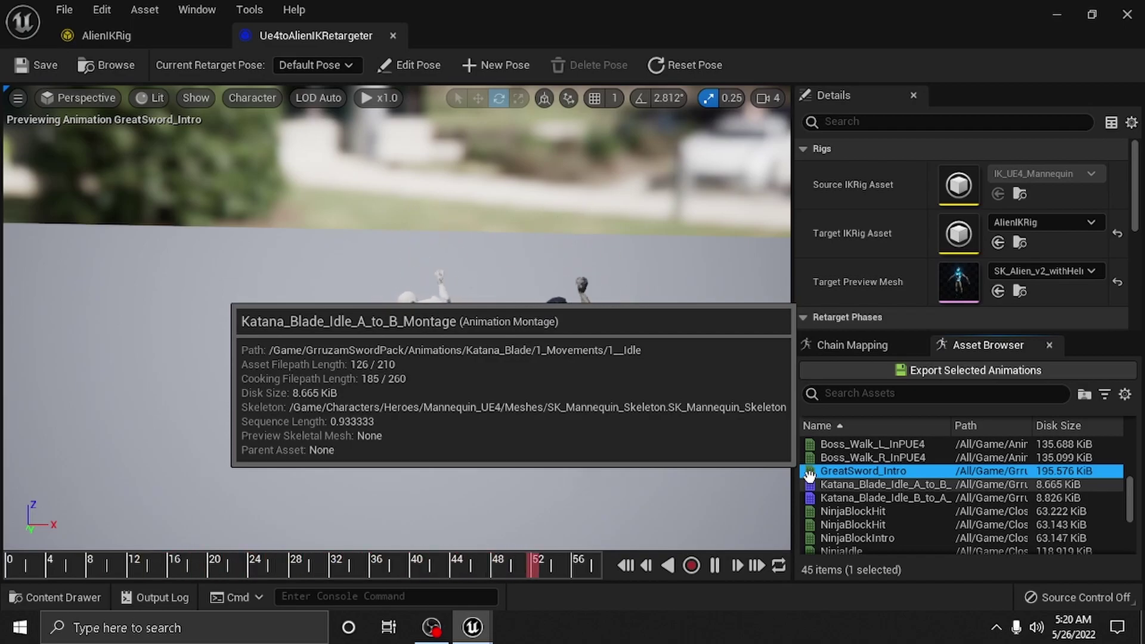
pyautogui.click(75, 598)
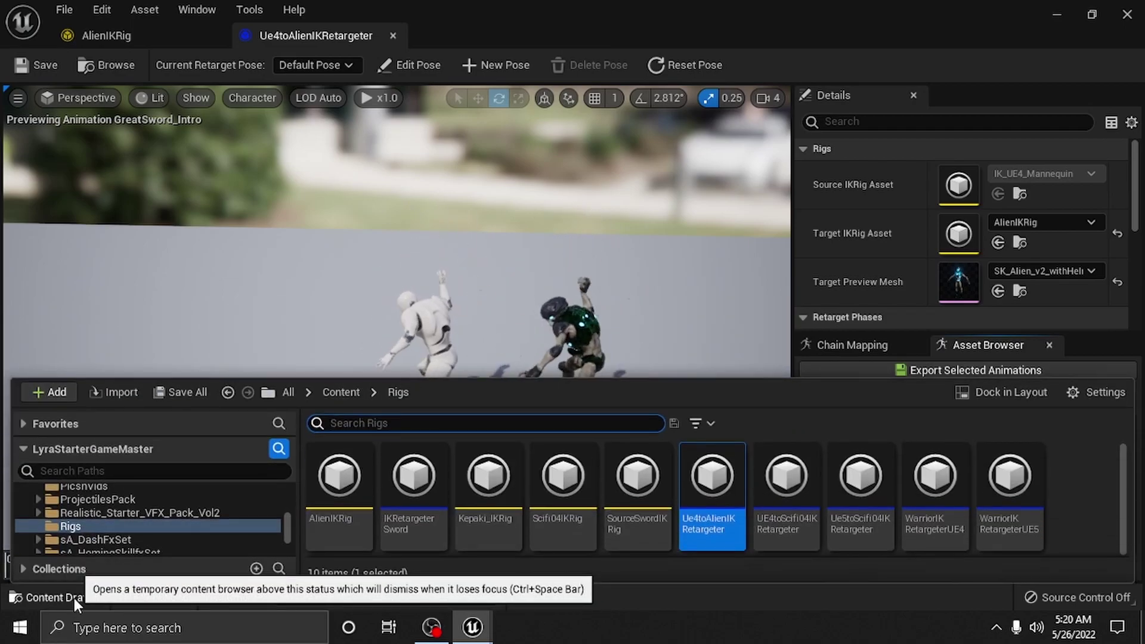
pyautogui.click(74, 599)
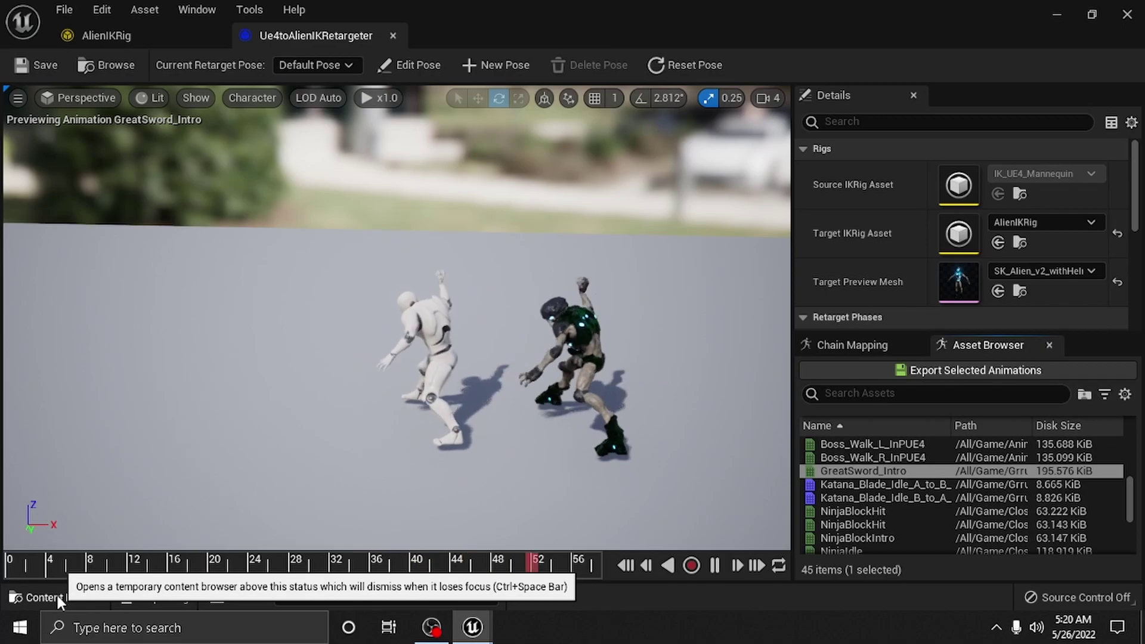
# Search the whole Content folder for "great sword int".
pyautogui.click(56, 593)
pyautogui.click(341, 392)
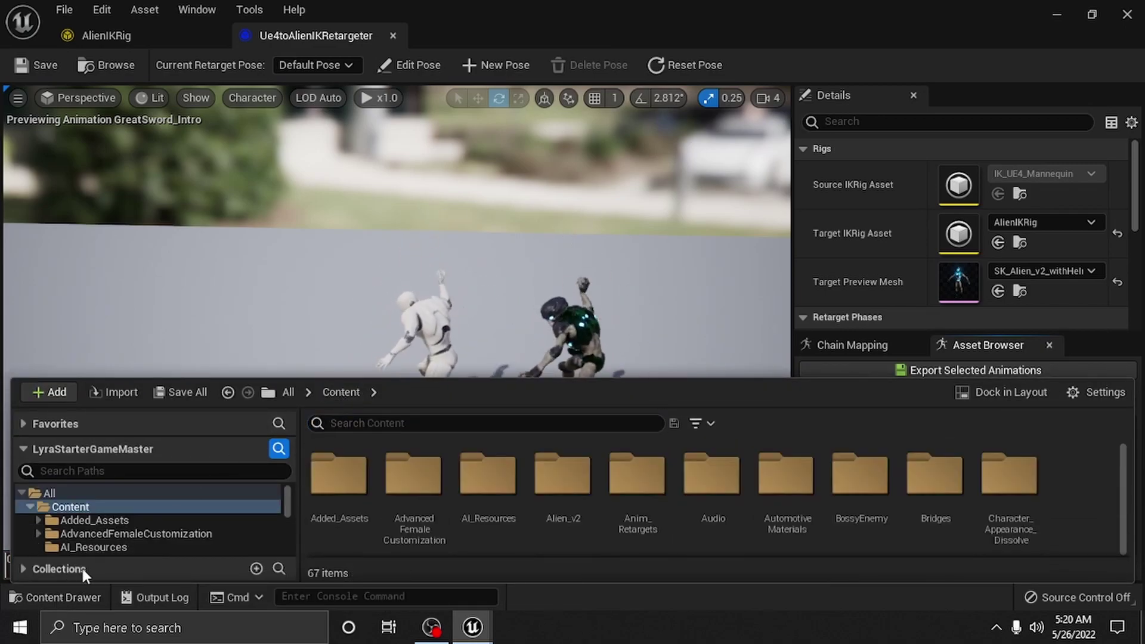
pyautogui.click(460, 281)
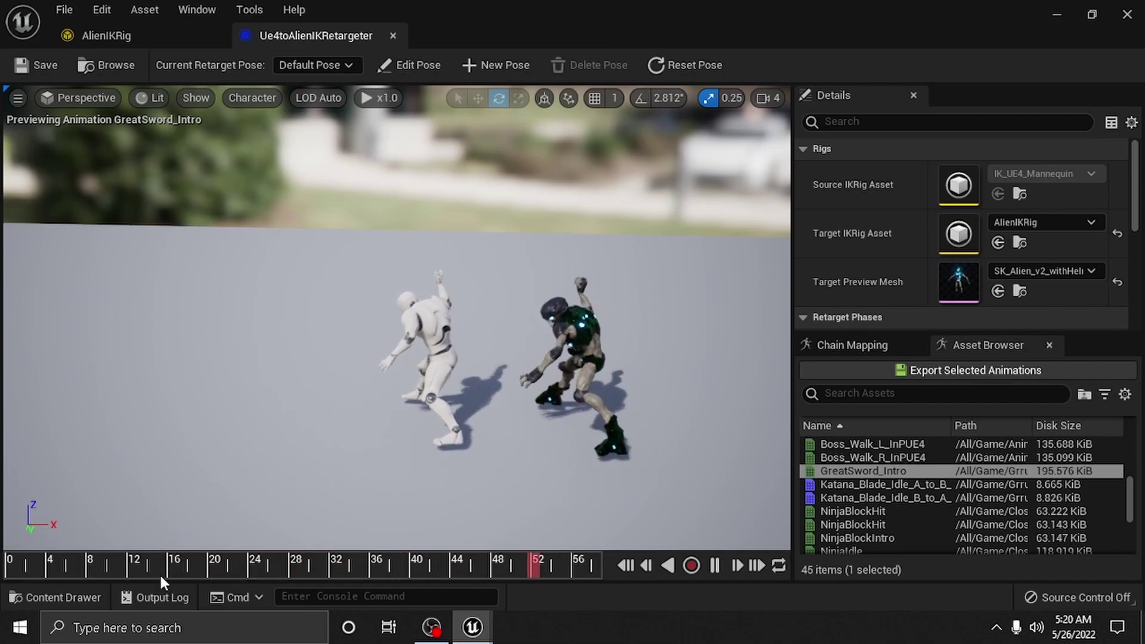
pyautogui.click(92, 589)
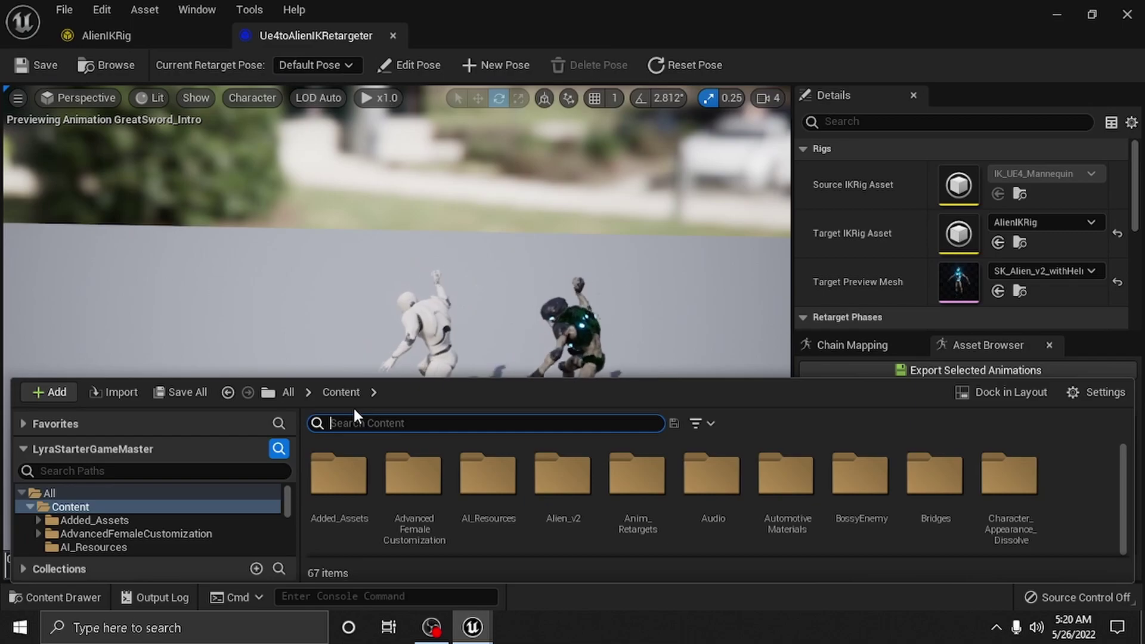
pyautogui.write('great s')
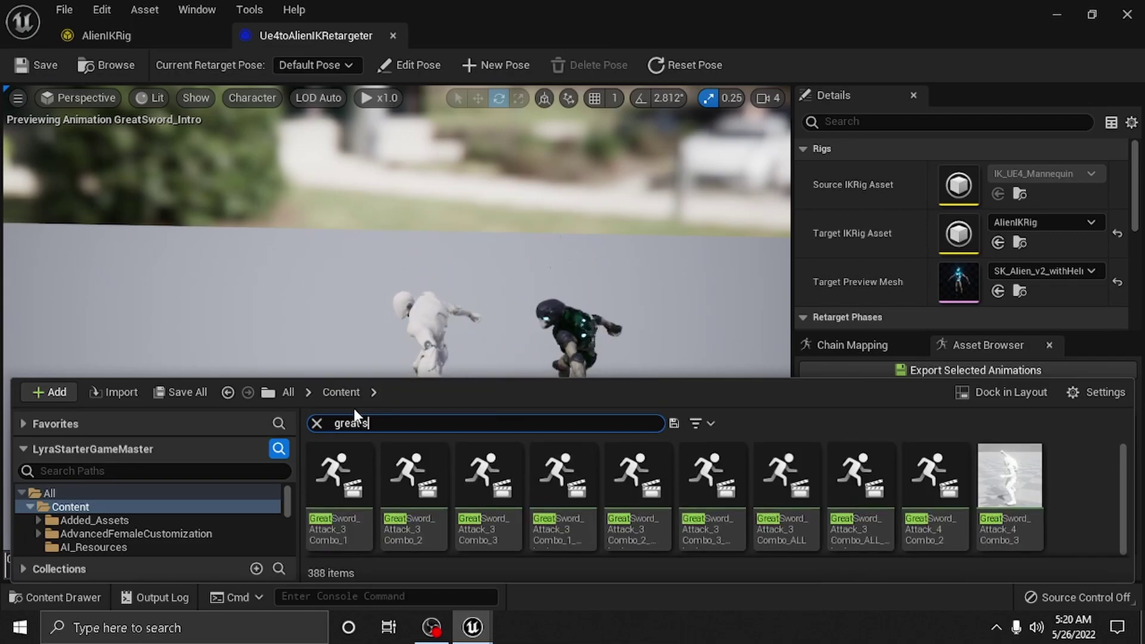
pyautogui.write('word int')
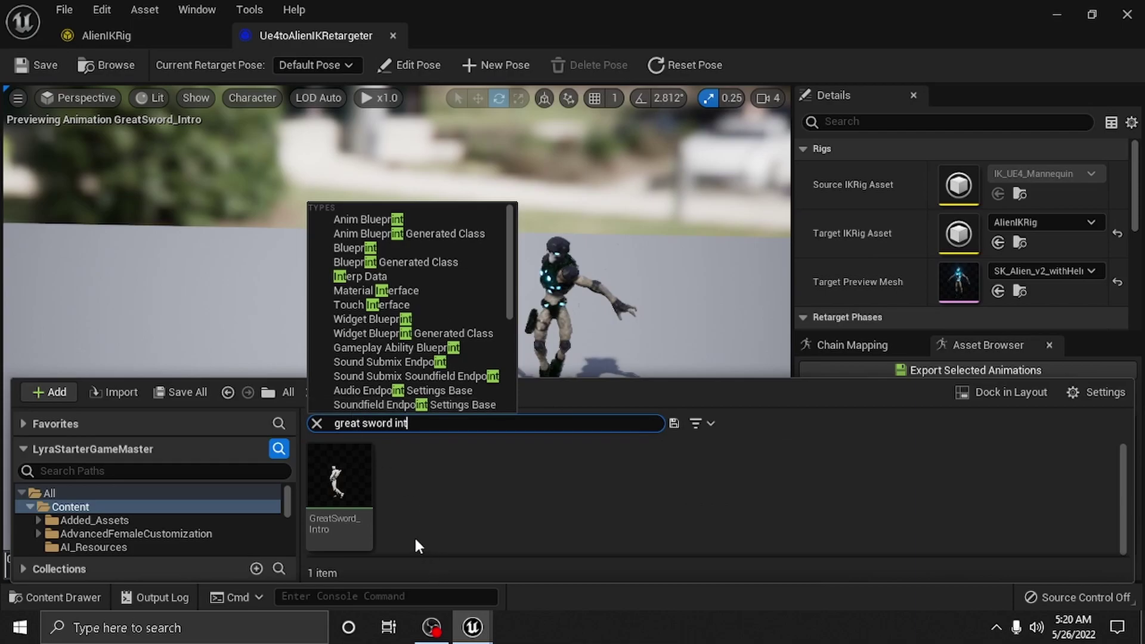
# Start Duplicate and Retarget Animation Assets for the GreatSword_Intro animation.
pyautogui.rightClick(351, 487)
pyautogui.moveTo(350, 487)
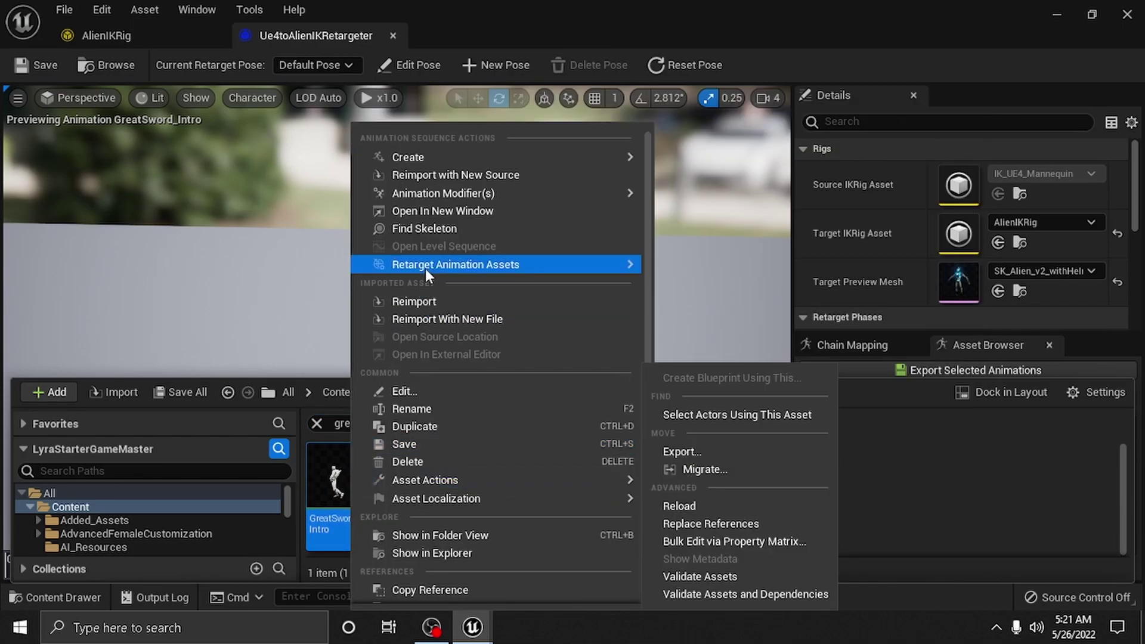
pyautogui.moveTo(508, 271)
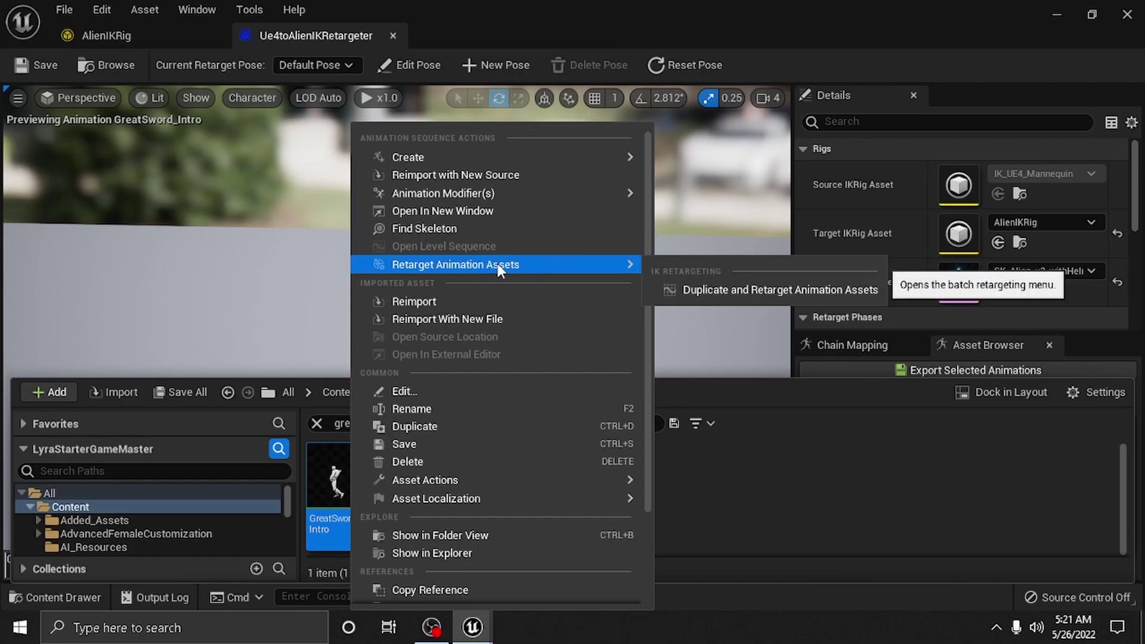
pyautogui.click(729, 288)
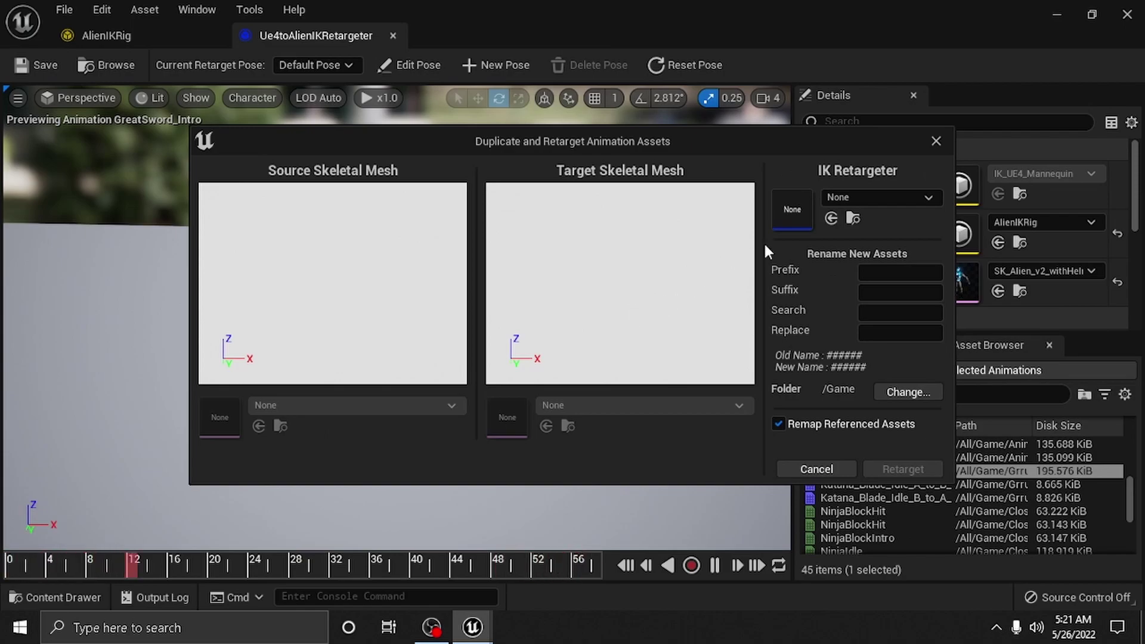
# Use RTG_UE4Manny_UE5Manny as the IK Retargeter after trying Ue4toAlienIKRetargeter, and set the new assets' suffix to UE5.
pyautogui.click(878, 203)
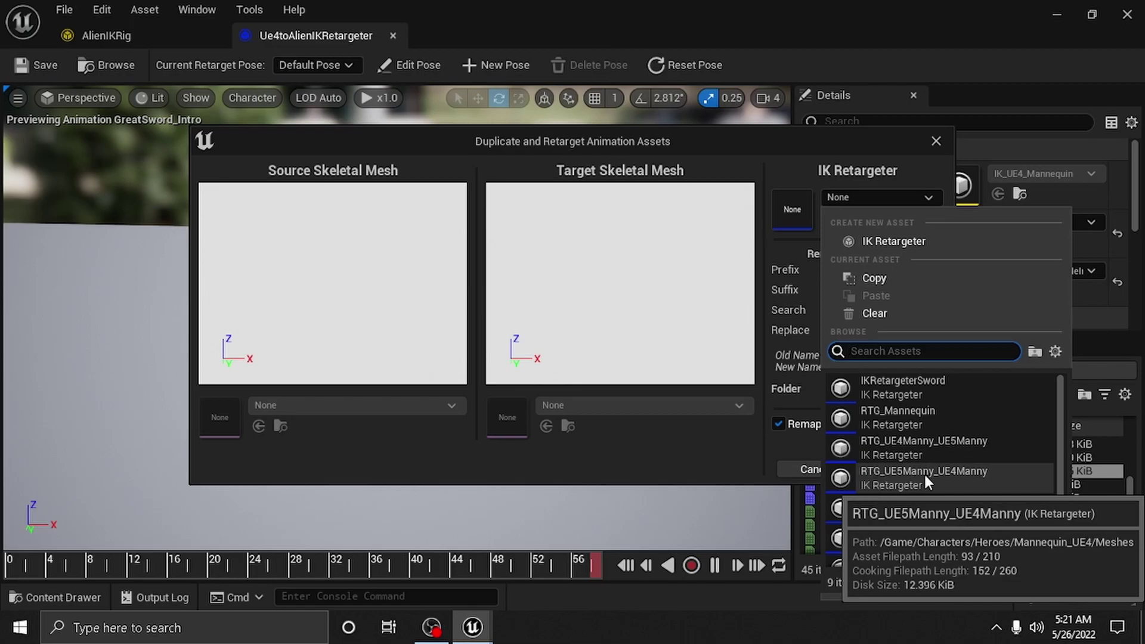
pyautogui.click(910, 448)
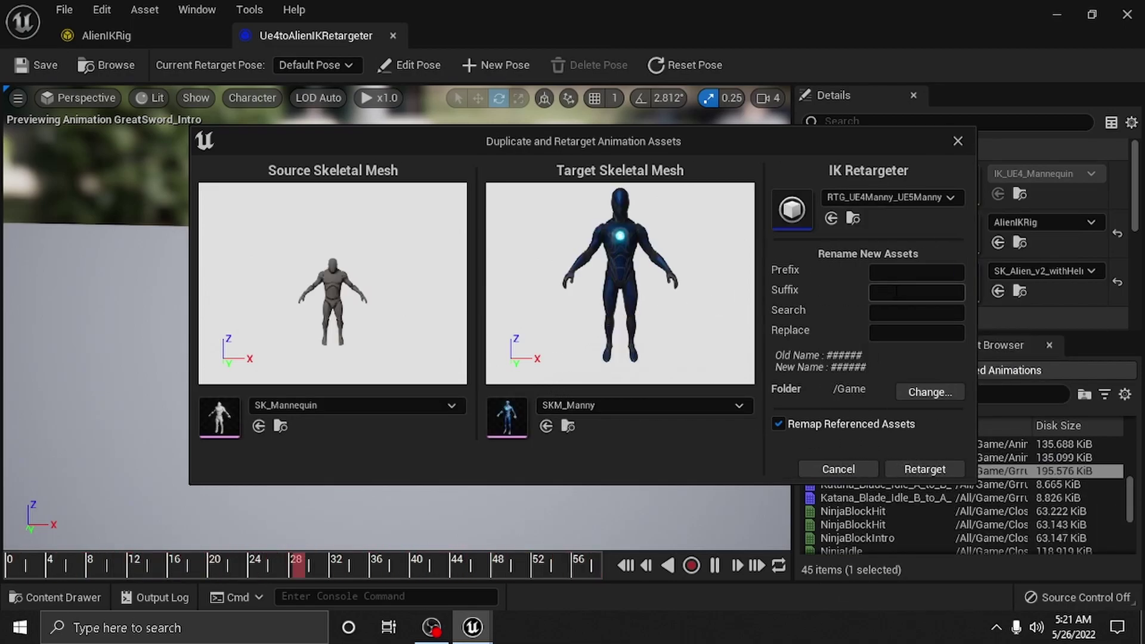
pyautogui.click(920, 198)
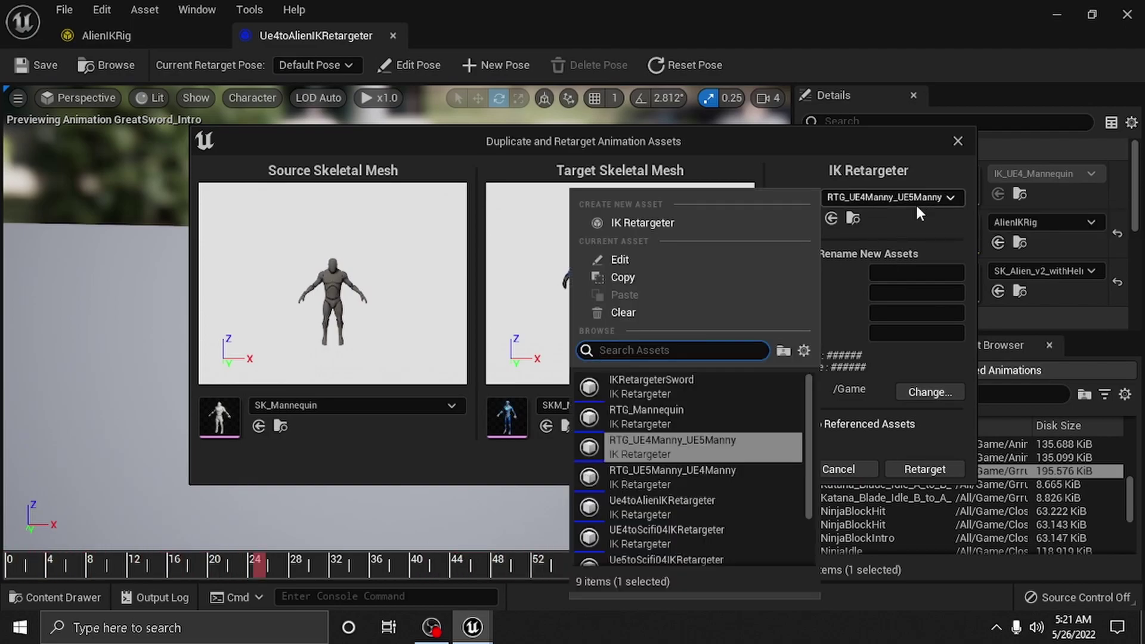
pyautogui.click(668, 505)
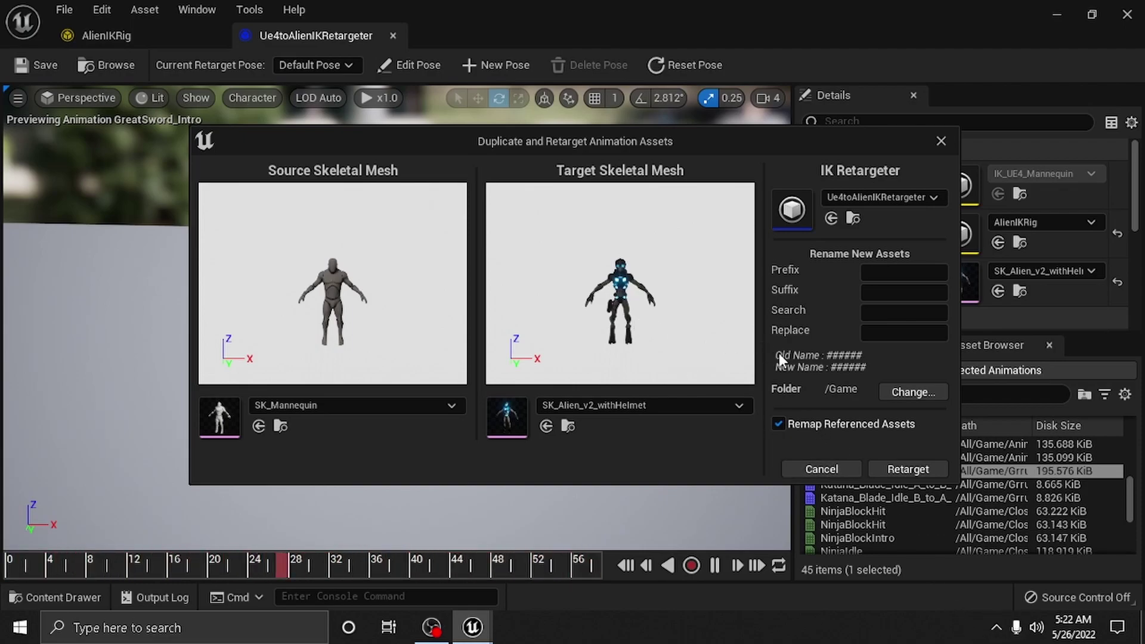
pyautogui.click(857, 201)
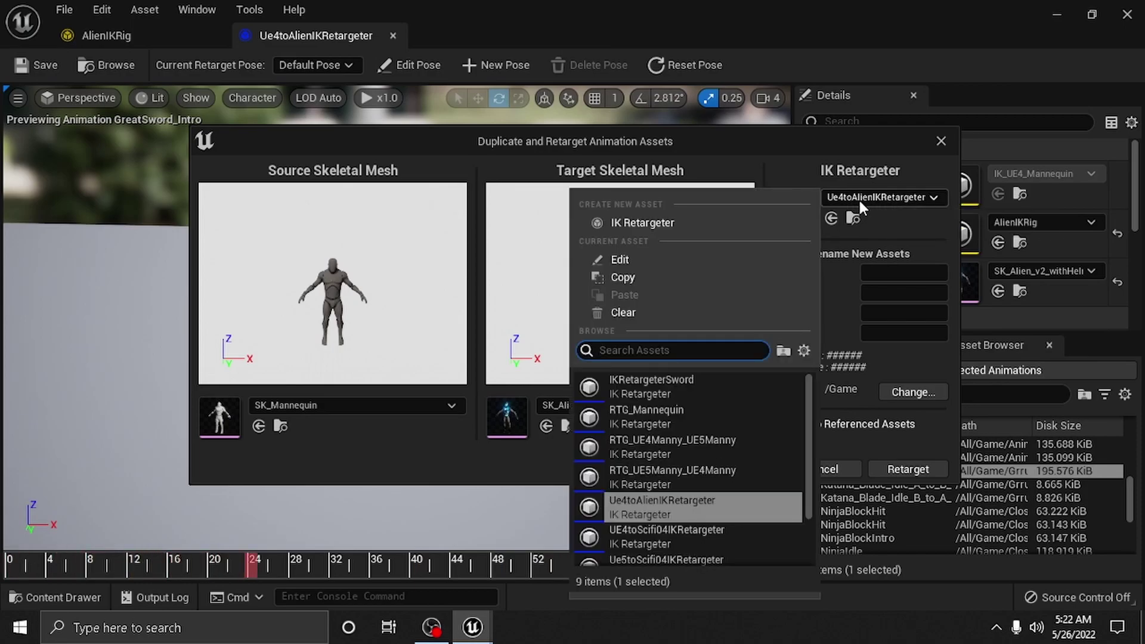
pyautogui.click(674, 449)
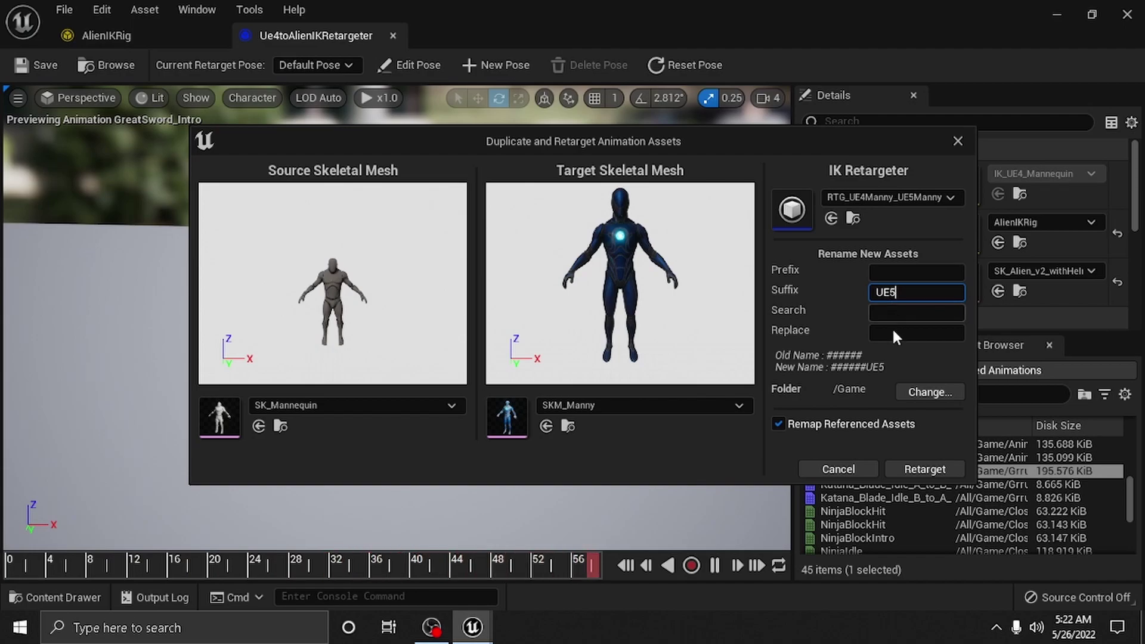
# Set the export folder for the retargeted assets to Anim_Retargets.
pyautogui.click(921, 391)
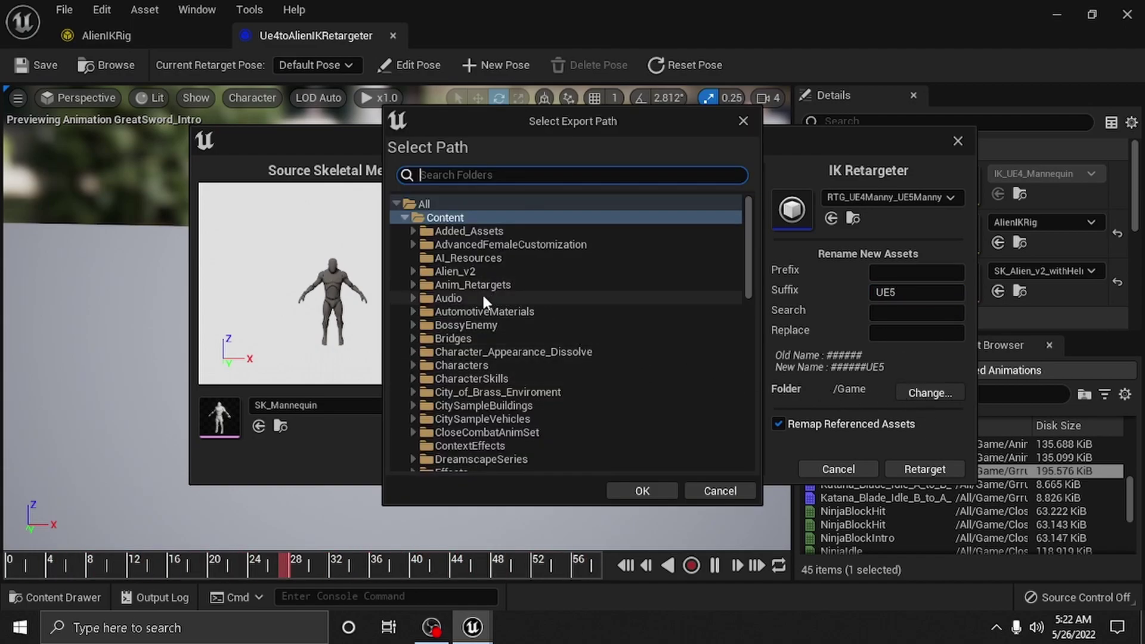
pyautogui.click(412, 285)
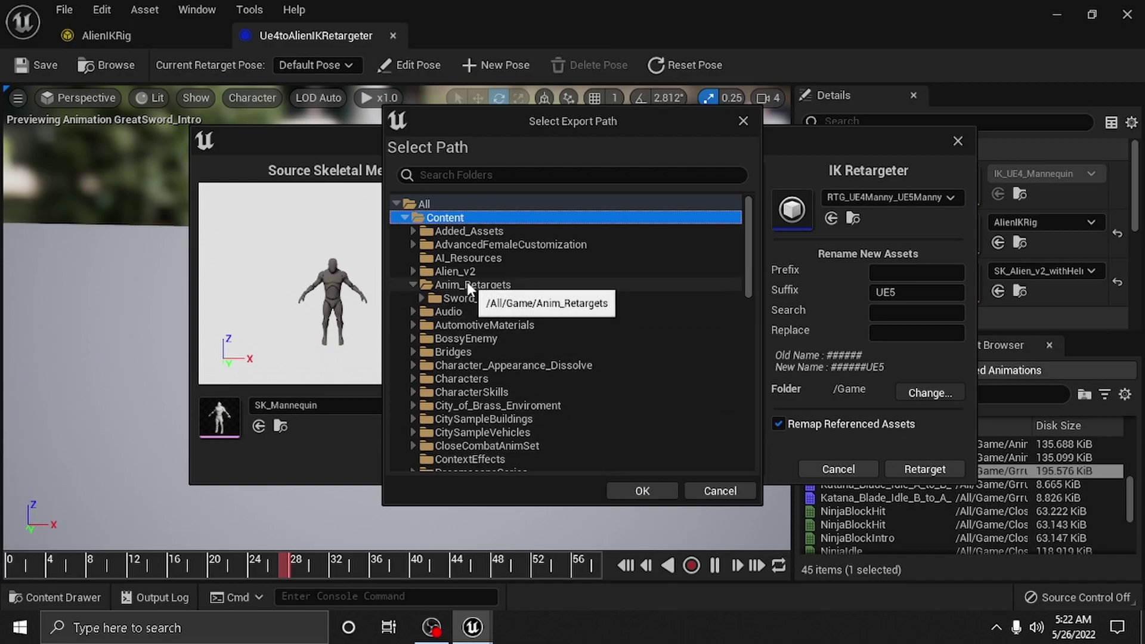
pyautogui.click(425, 285)
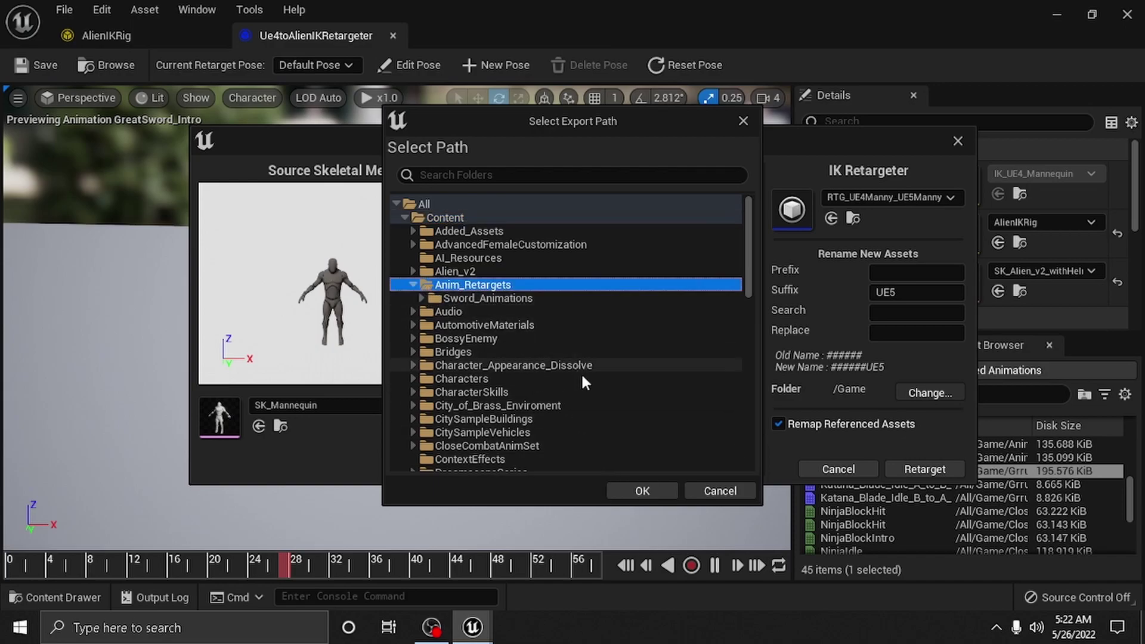
pyautogui.click(642, 490)
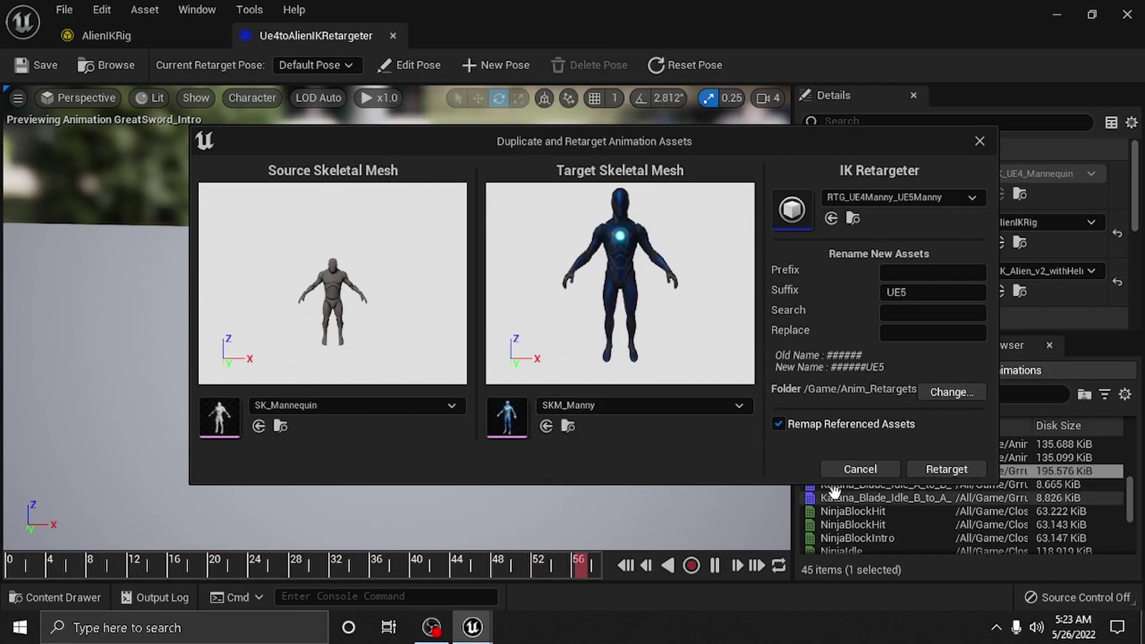
# Run the retarget of GreatSword_Intro and open the new GreatSword_IntroUE5 animation.
pyautogui.moveTo(846, 142); pyautogui.dragTo(649, 138)
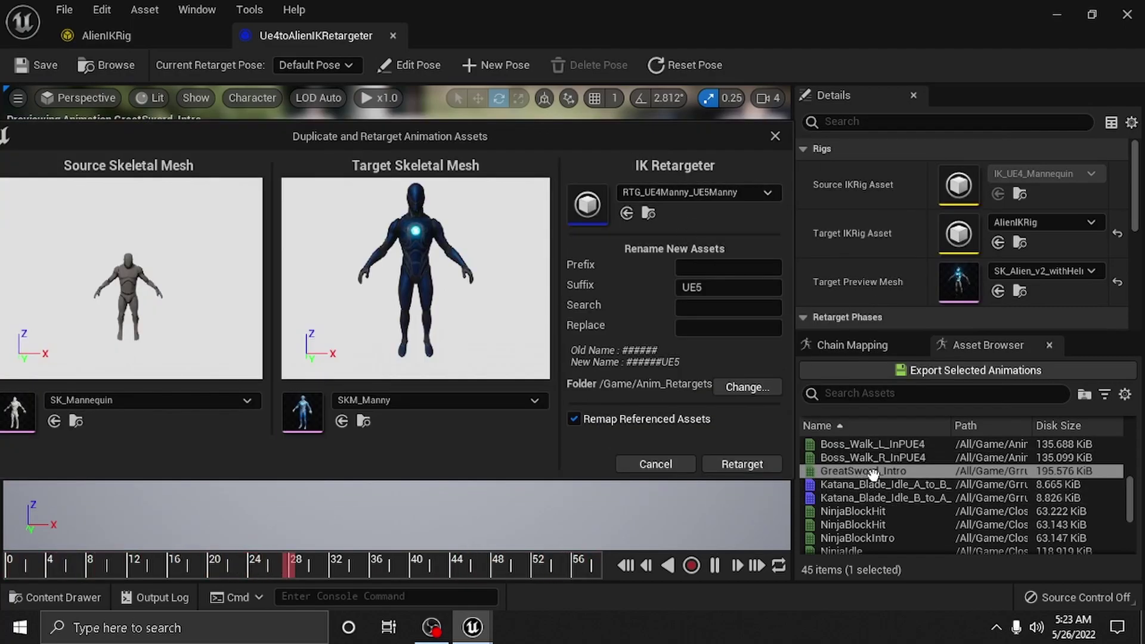
pyautogui.click(742, 464)
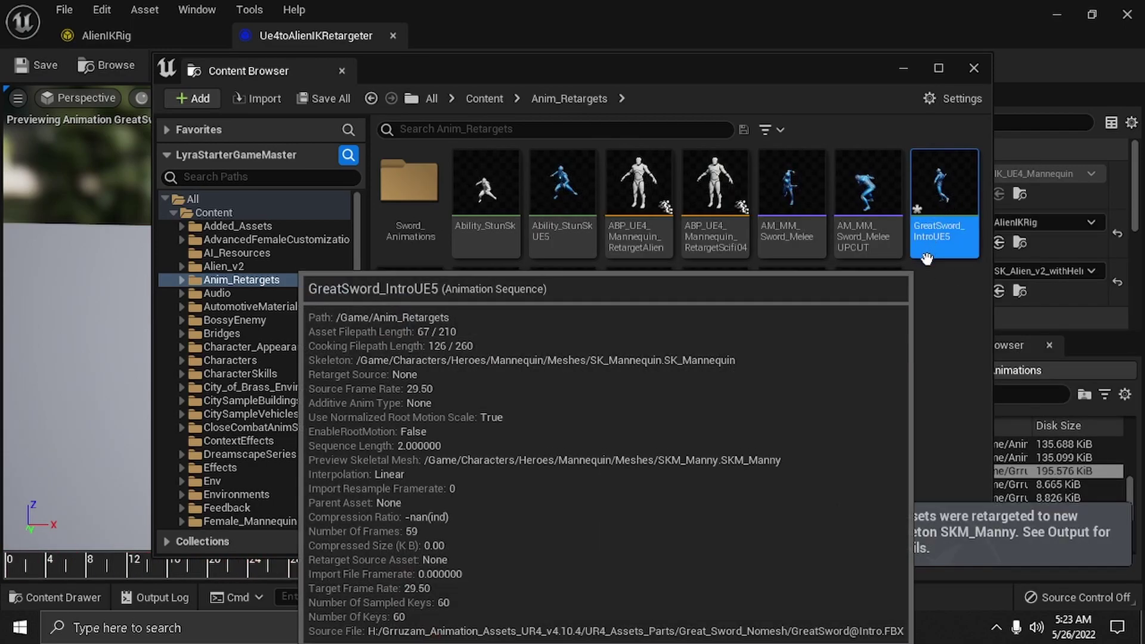
pyautogui.moveTo(925, 223)
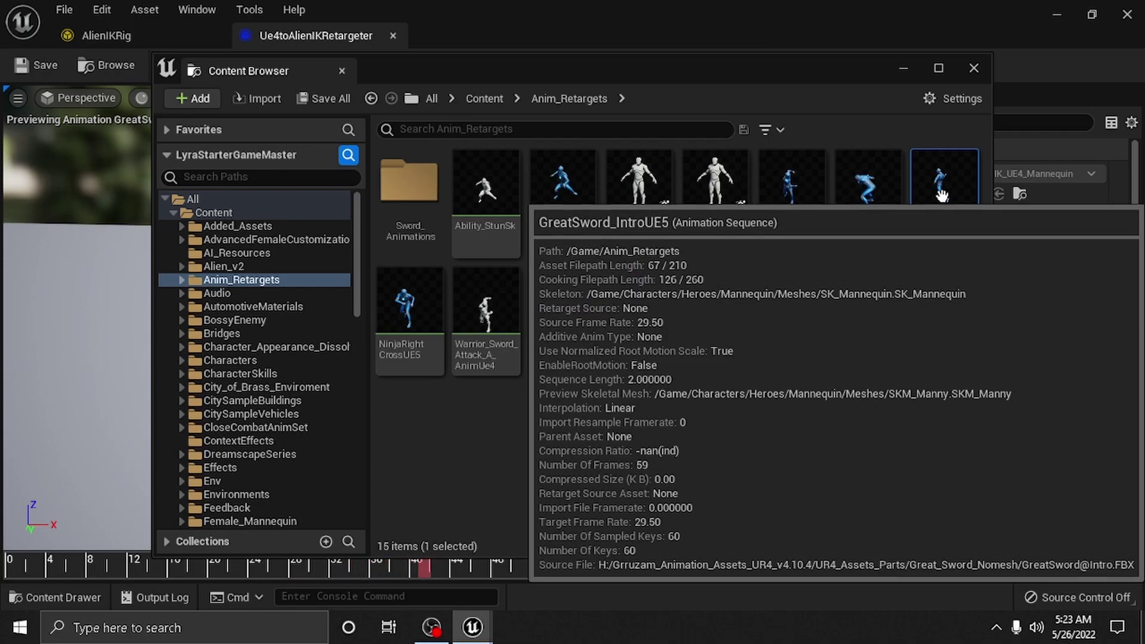
pyautogui.doubleClick(944, 194)
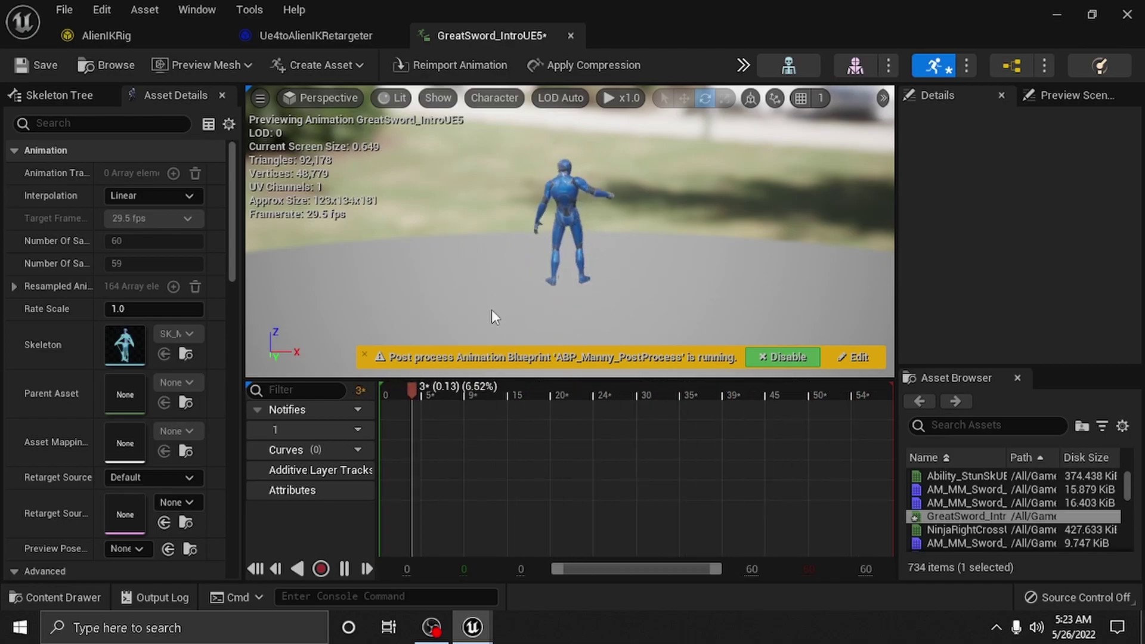
# Slow the animation to a rate scale of 0.375283 and inspect the motion from several angles.
pyautogui.moveTo(115, 313)
pyautogui.mouseDown()
pyautogui.moveTo(100, 313)
pyautogui.moveTo(117, 309)
pyautogui.mouseUp()
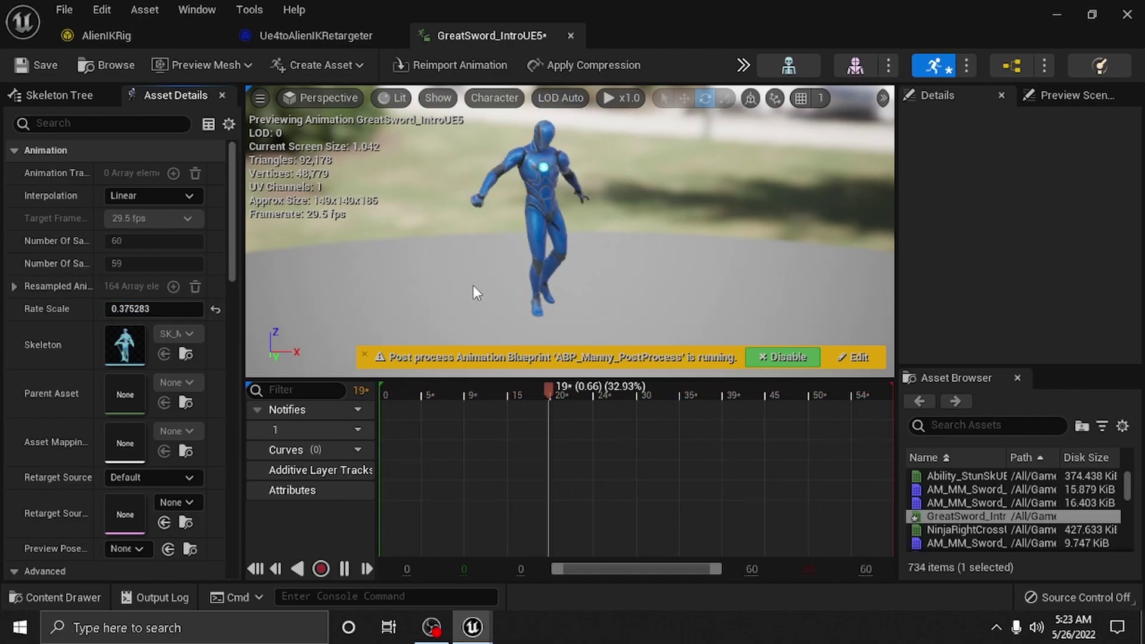
pyautogui.moveTo(480, 285); pyautogui.dragTo(536, 241, button='right')
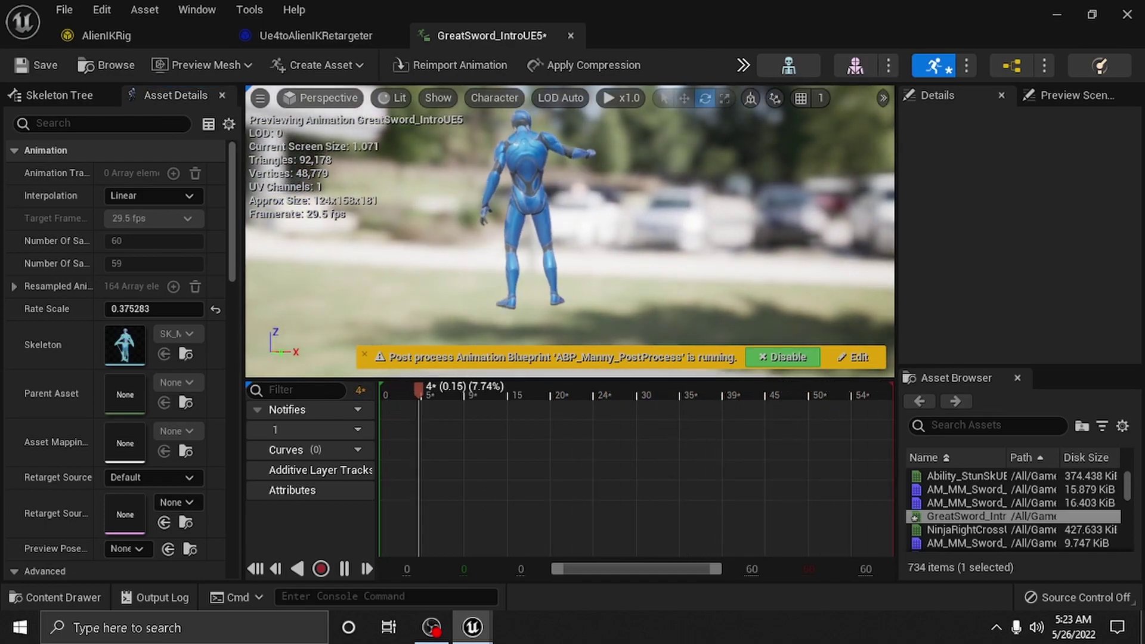
pyautogui.moveTo(481, 285); pyautogui.dragTo(475, 279, button='right')
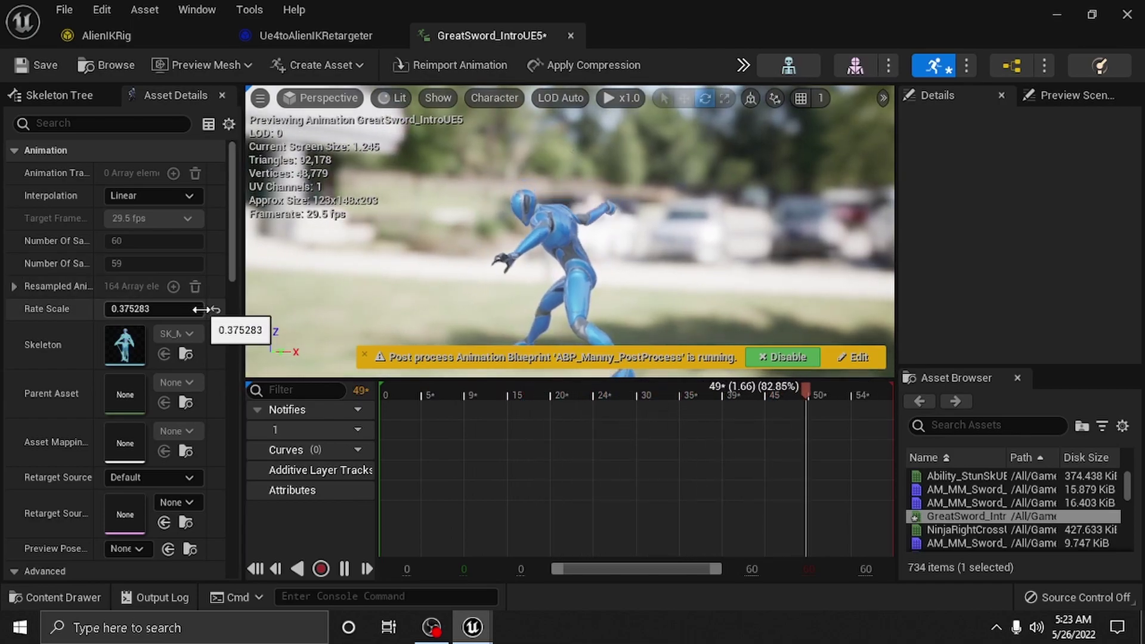
# Reset the animation's rate scale to 1.0 and enlarge the preview viewport above the timeline.
pyautogui.click(215, 310)
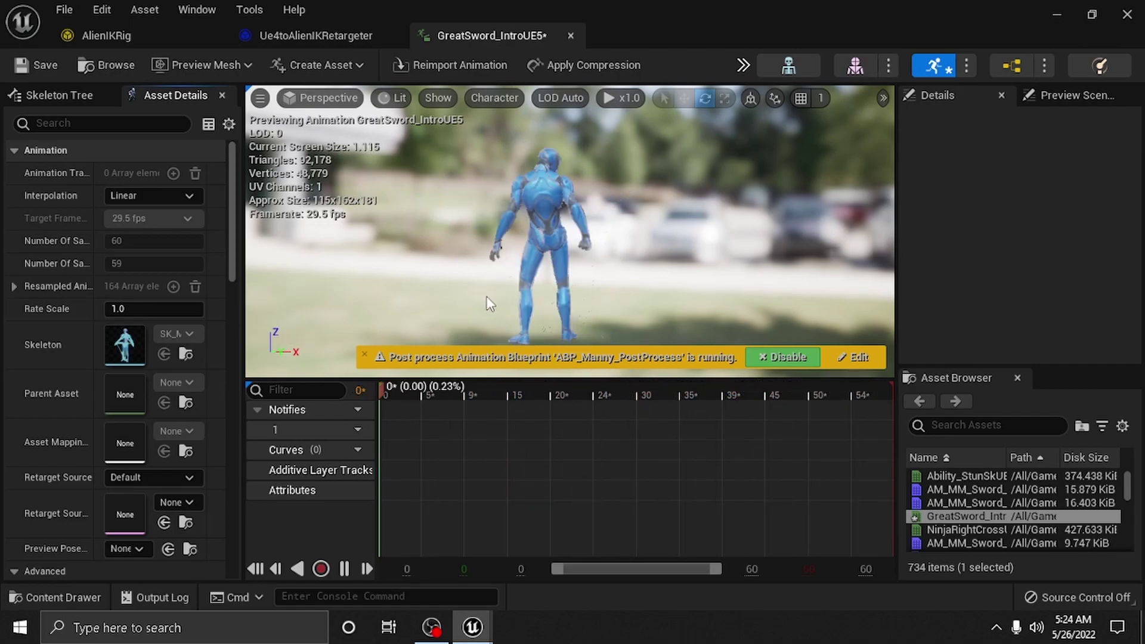
pyautogui.moveTo(512, 376); pyautogui.dragTo(512, 506)
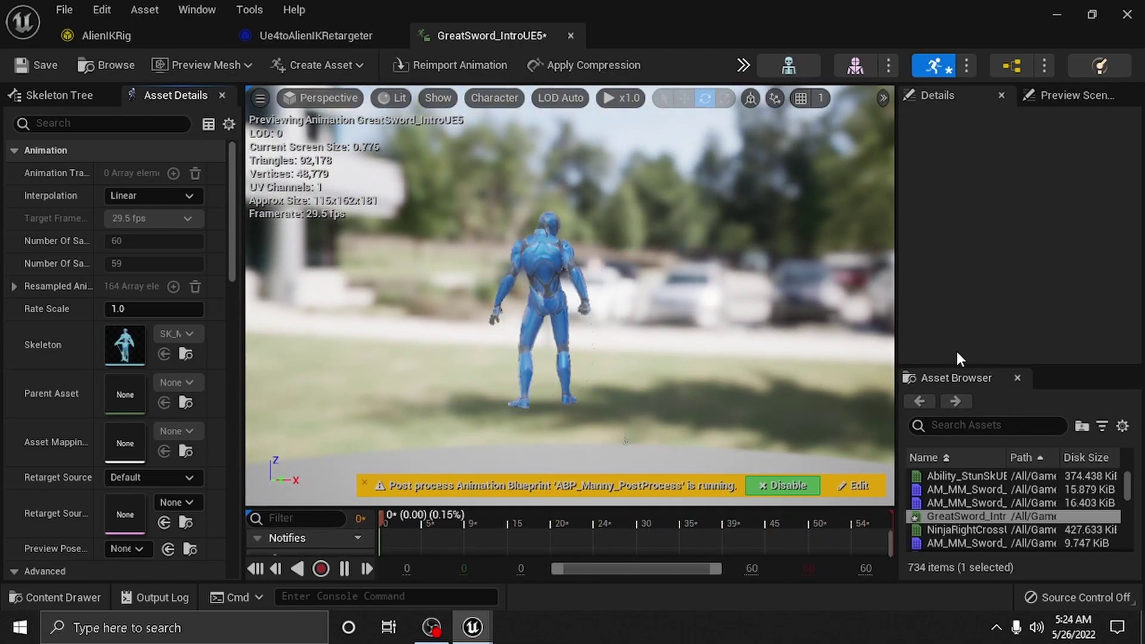